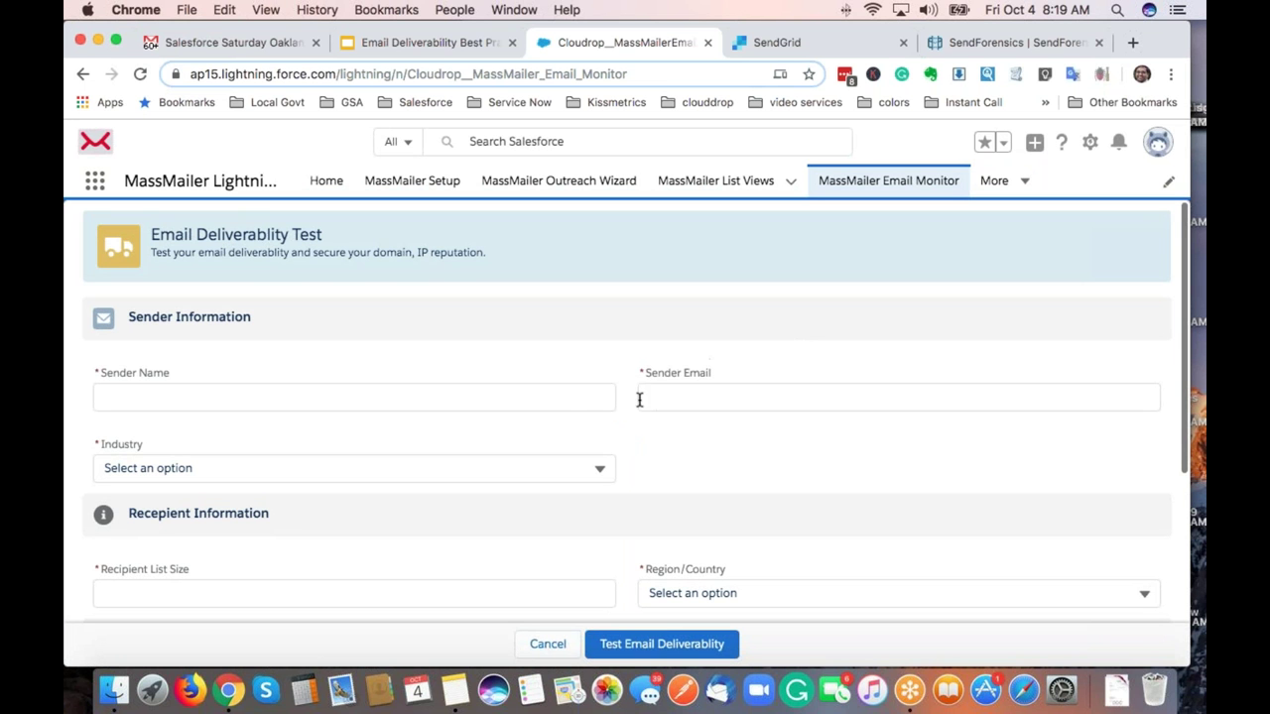
Enter the sender's name and pick the suggested sender e-mail address.
{"action": "left_click", "coordinate": [567, 399]}
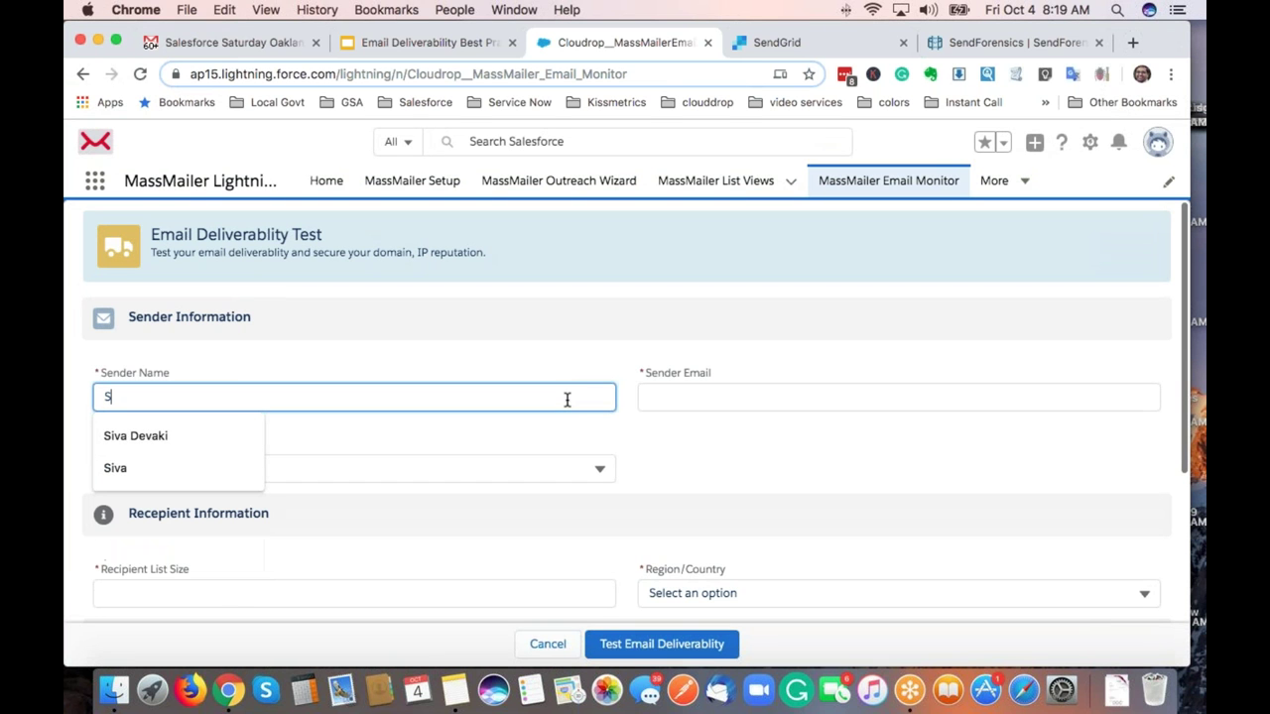
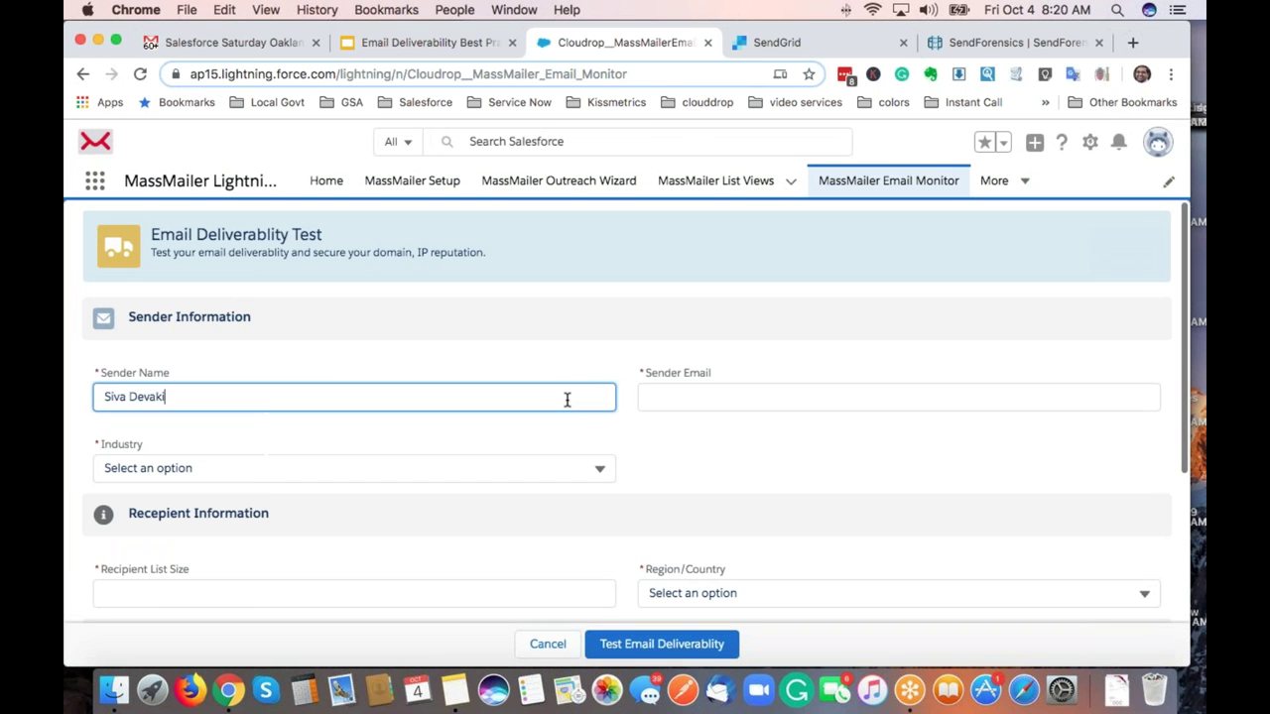
{"action": "key", "text": "Tab"}
{"action": "type", "text": "siva"}
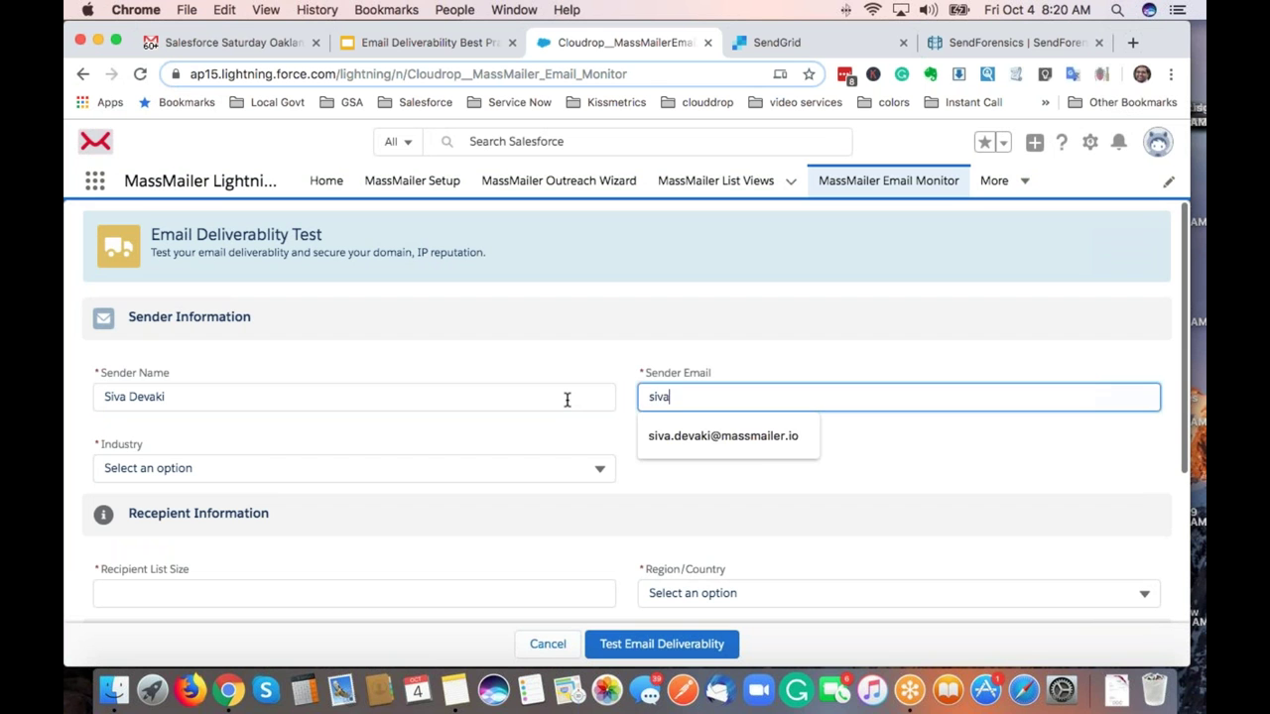
{"action": "key", "text": "Down"}
{"action": "key", "text": "Tab"}
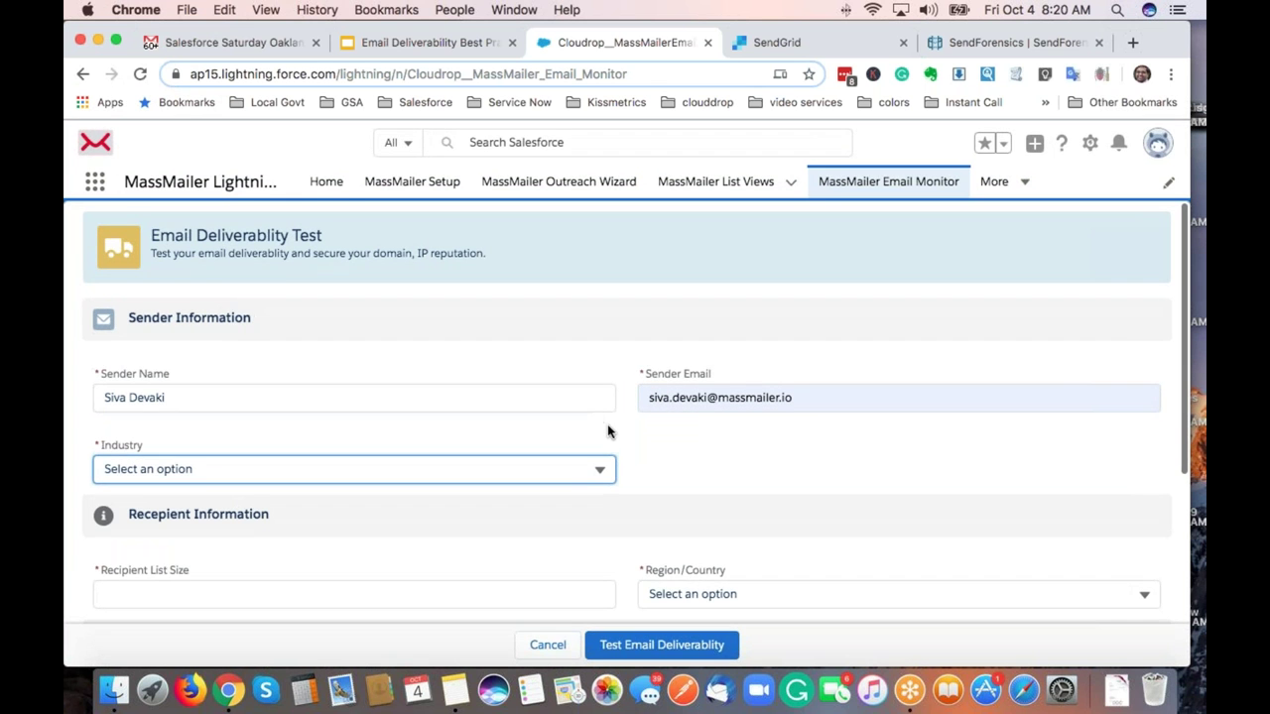
Set Industry to Educational and Recipient List Size to 100,000.
{"action": "left_click", "coordinate": [608, 431]}
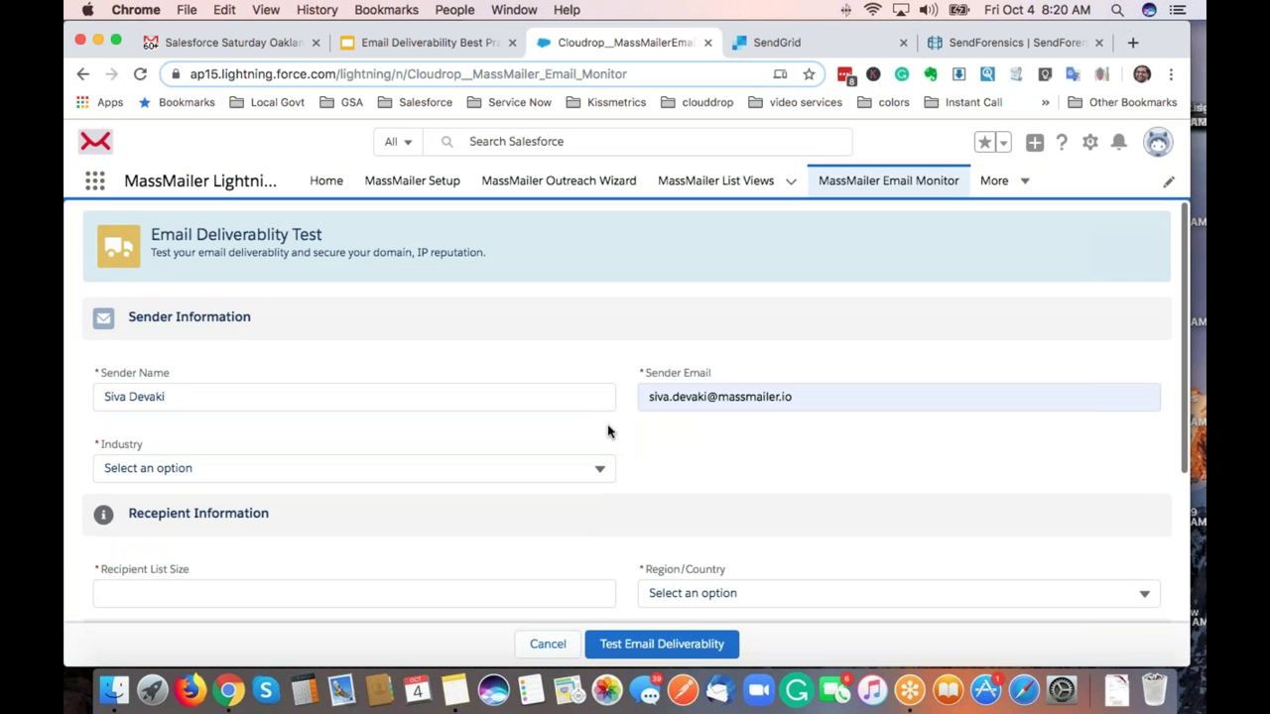
{"action": "scroll", "coordinate": [608, 431], "scroll_direction": "down", "scroll_amount": 2}
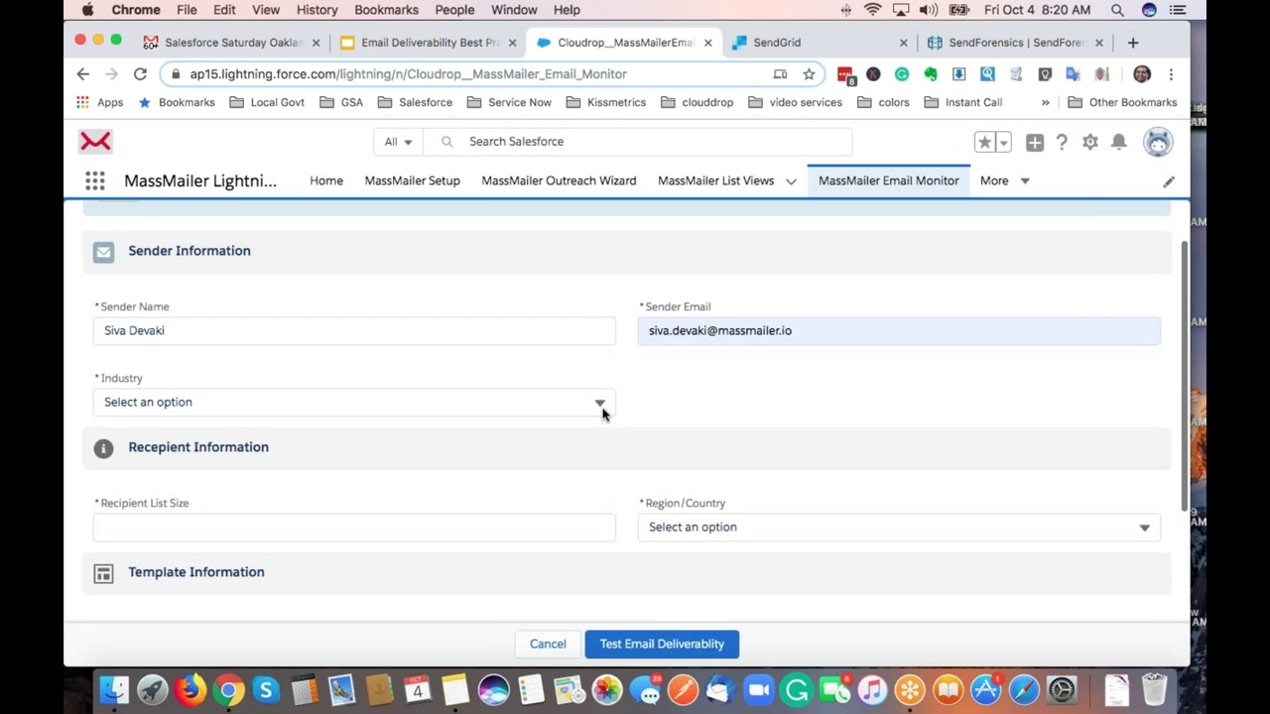
{"action": "left_click", "coordinate": [600, 407]}
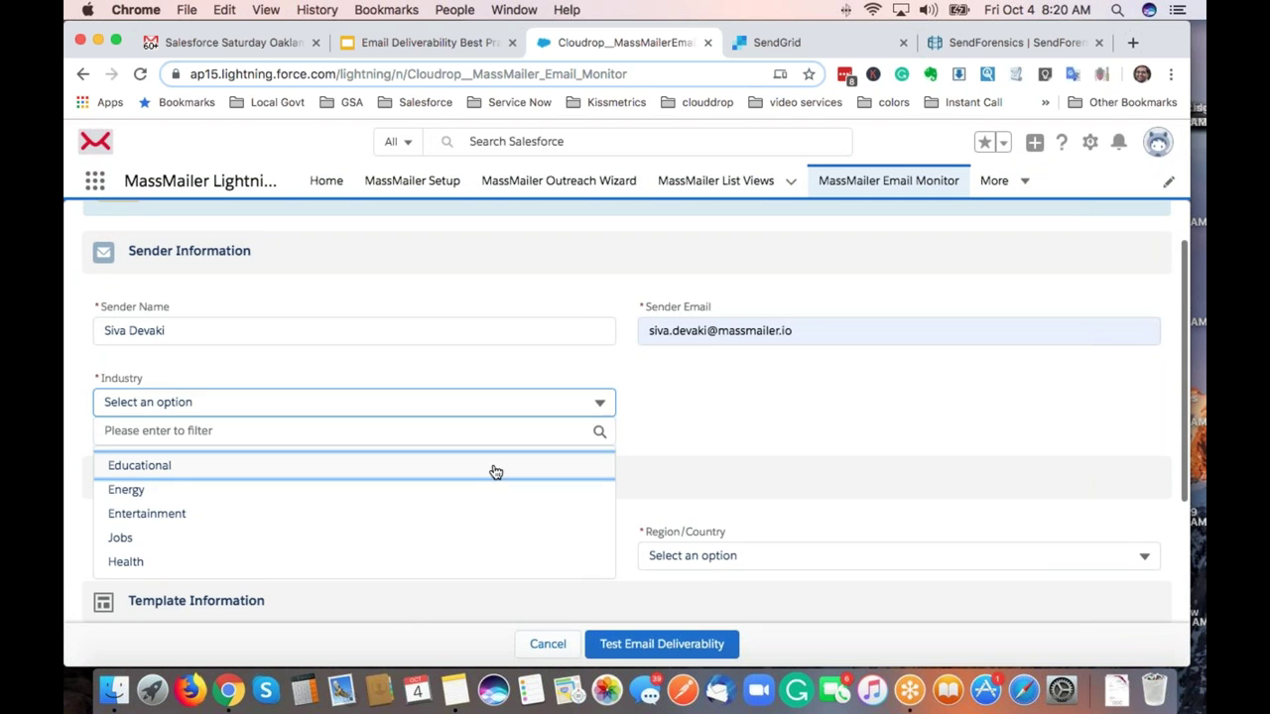
{"action": "left_click", "coordinate": [493, 466]}
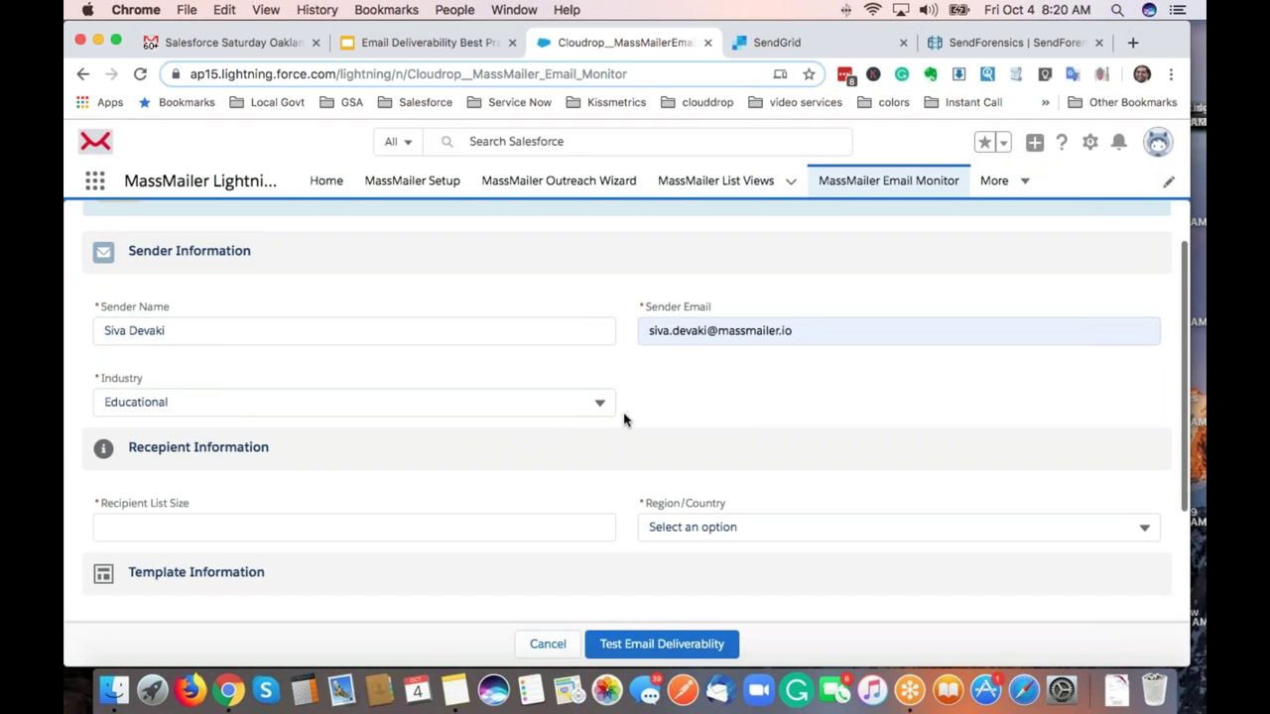
{"action": "scroll", "coordinate": [622, 416], "scroll_direction": "down", "scroll_amount": 2}
{"action": "left_click", "coordinate": [545, 453]}
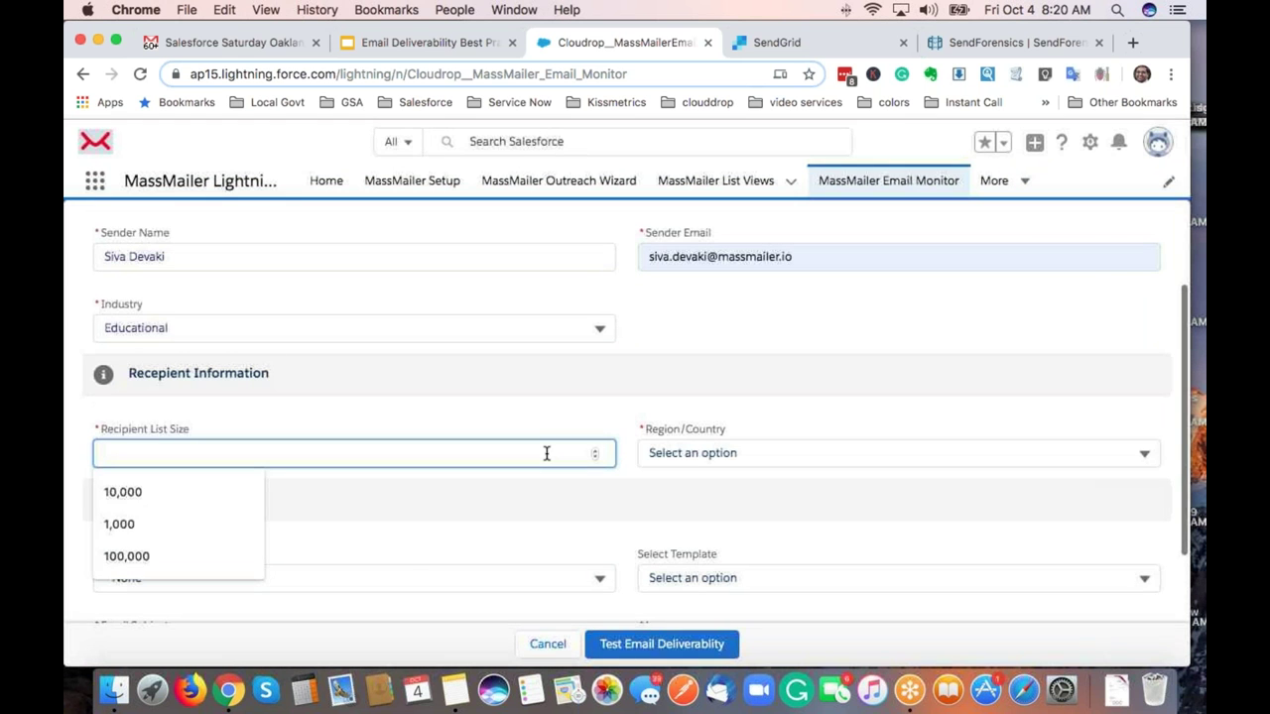
{"action": "type", "text": "100,"}
{"action": "type", "text": "00000"}
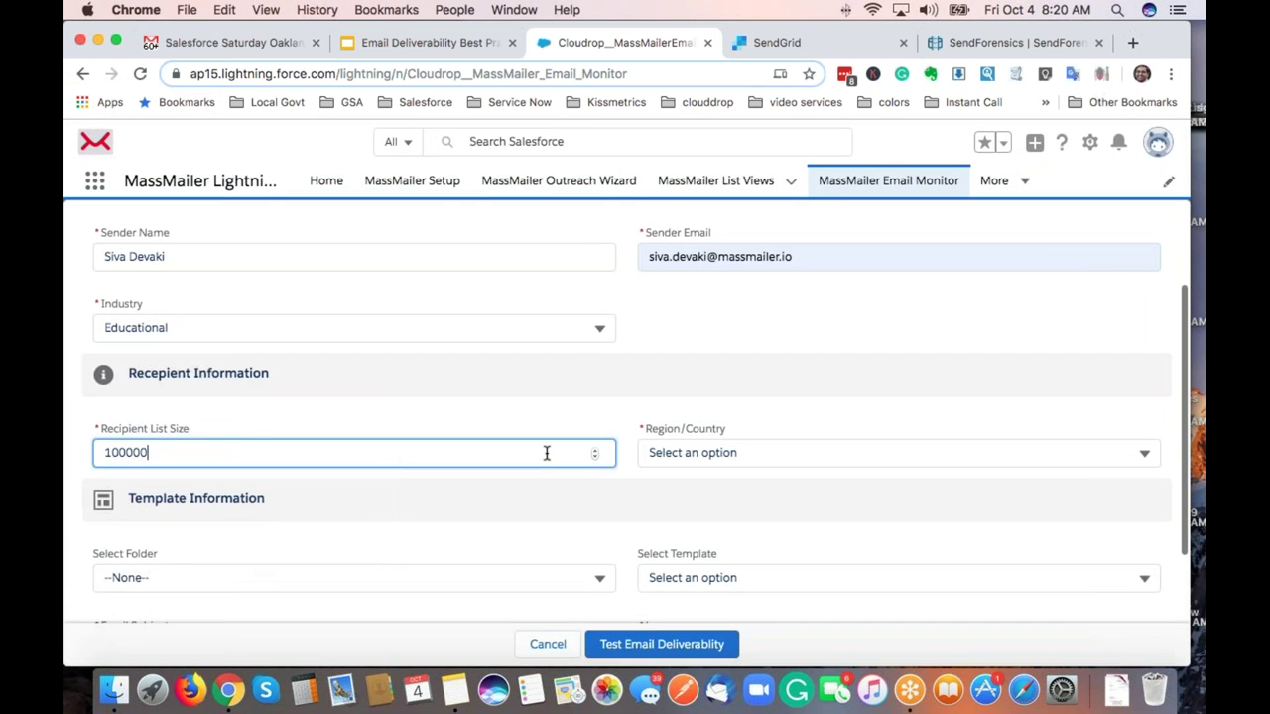
{"action": "key", "text": "Tab"}
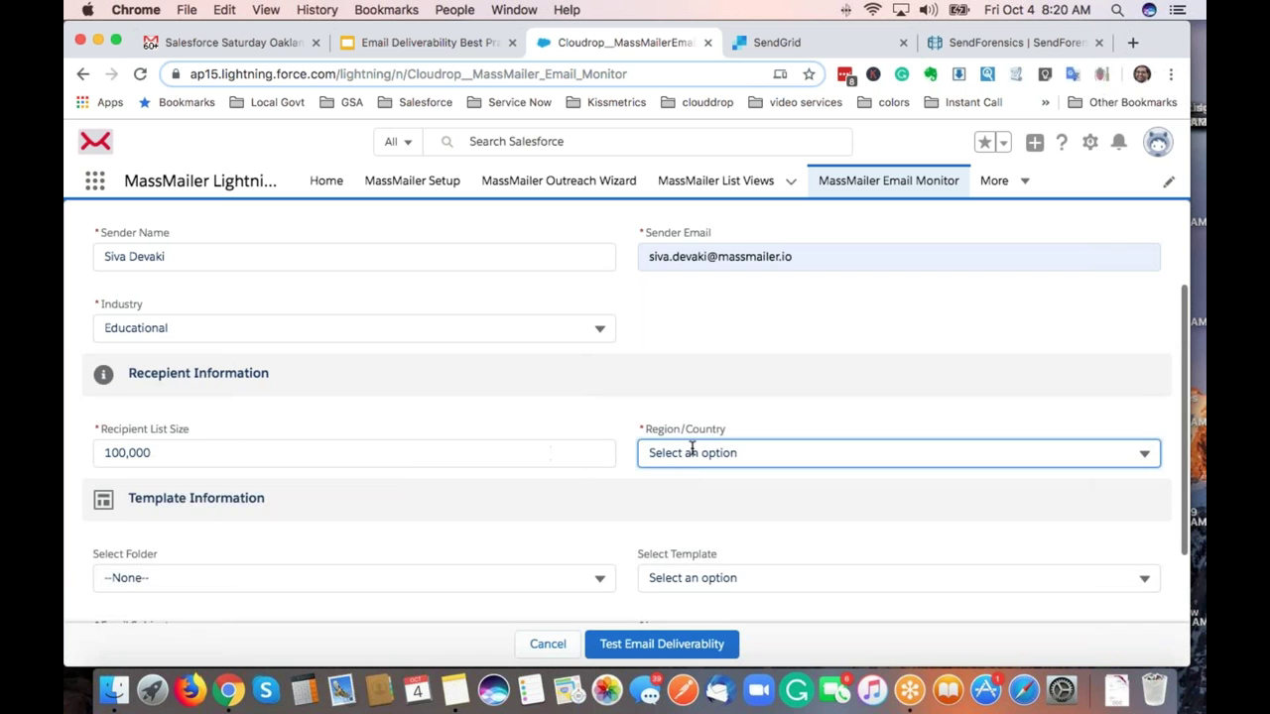
Set Region/Country to United Kingdom by searching 'unite'.
{"action": "left_click", "coordinate": [692, 450]}
{"action": "left_click", "coordinate": [693, 481]}
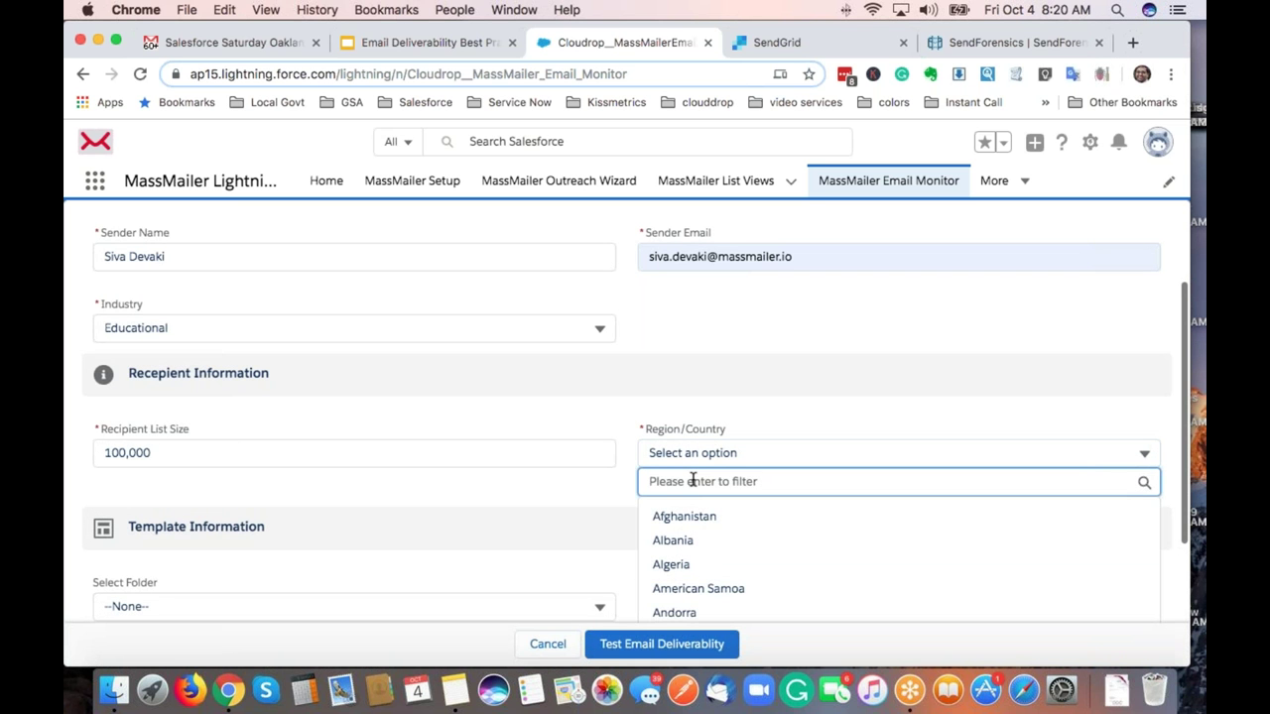
{"action": "type", "text": "unite"}
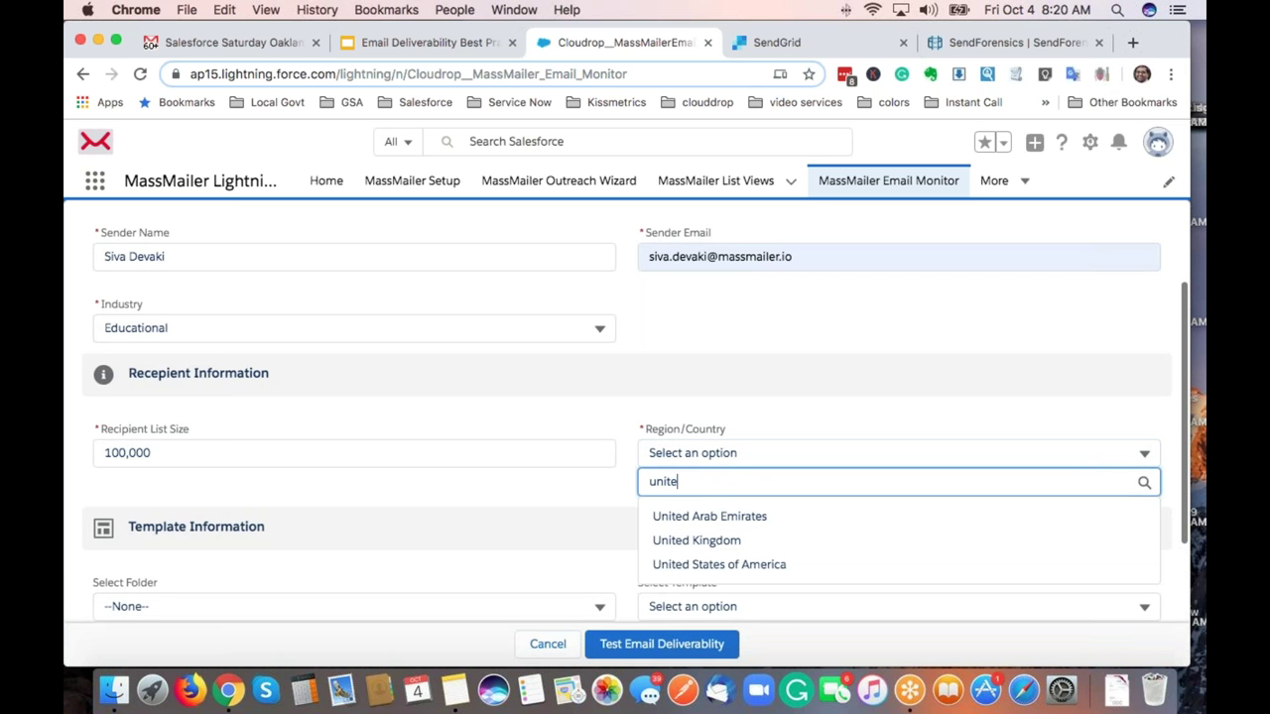
{"action": "left_click", "coordinate": [719, 539]}
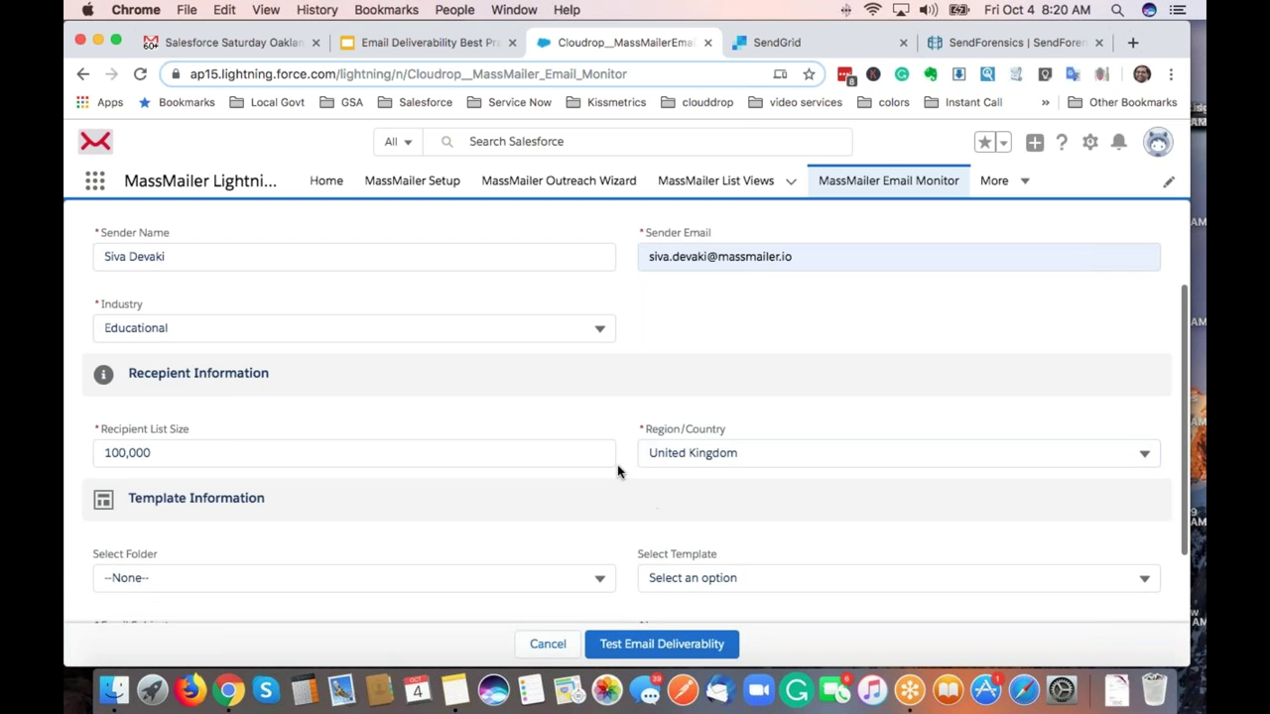
Select the MassMailer folder and My Donation Template for the test.
{"action": "scroll", "coordinate": [617, 472], "scroll_direction": "down", "scroll_amount": 3}
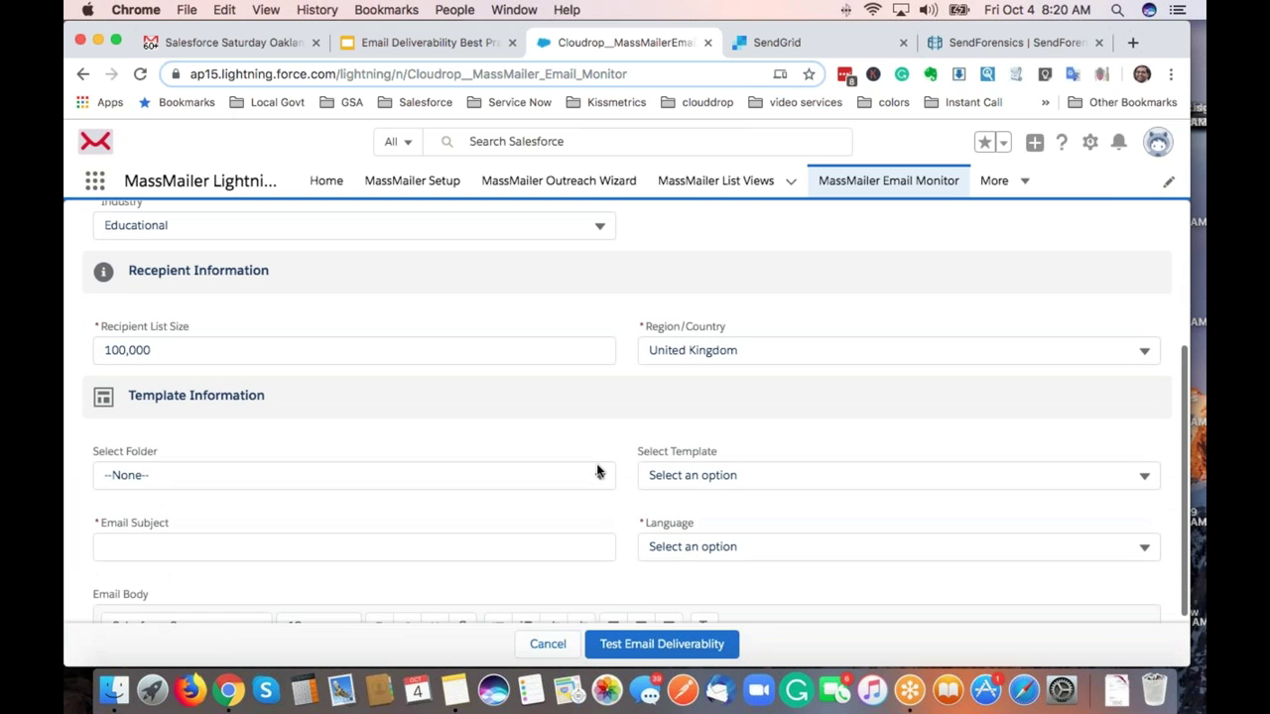
{"action": "left_click", "coordinate": [600, 477]}
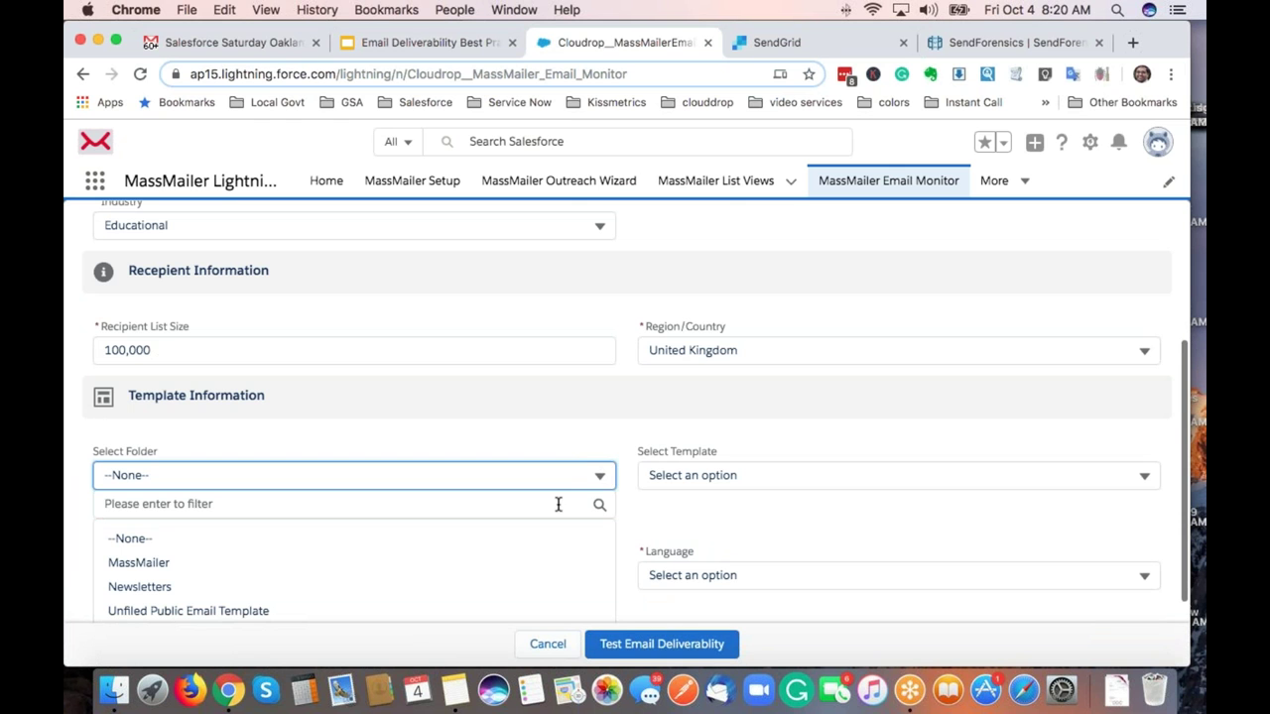
{"action": "left_click", "coordinate": [431, 568]}
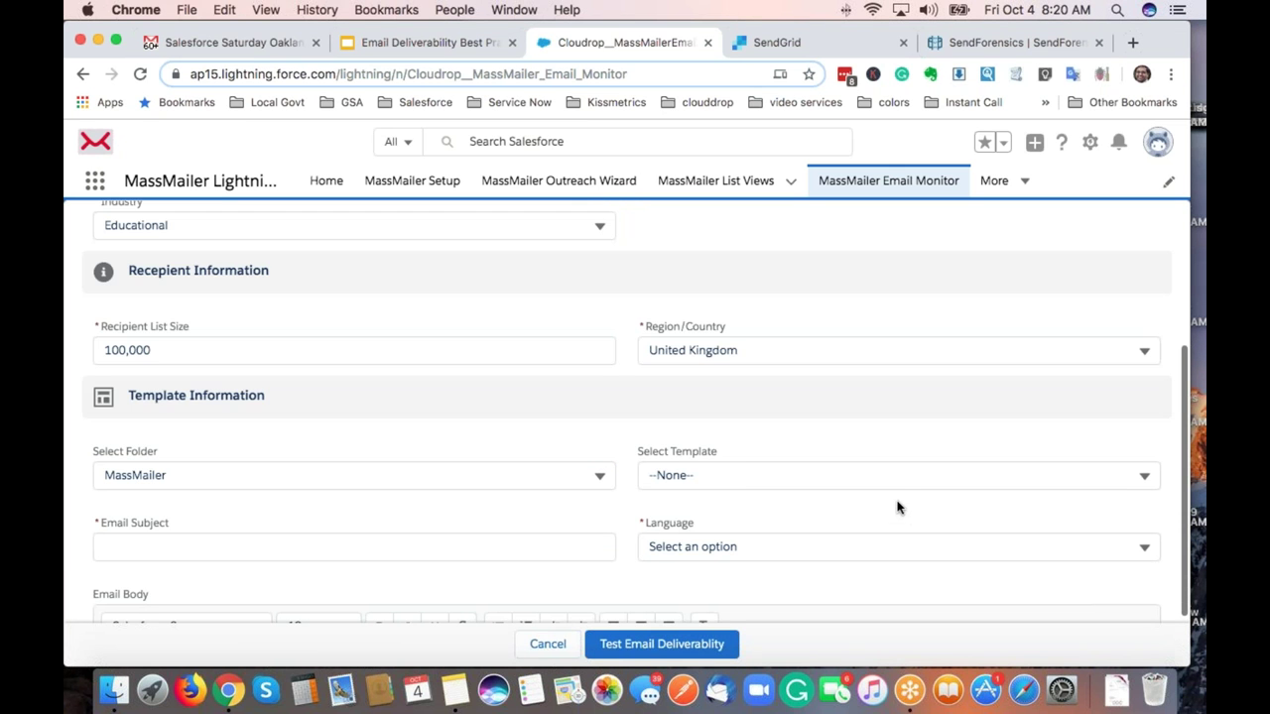
{"action": "left_click", "coordinate": [904, 488]}
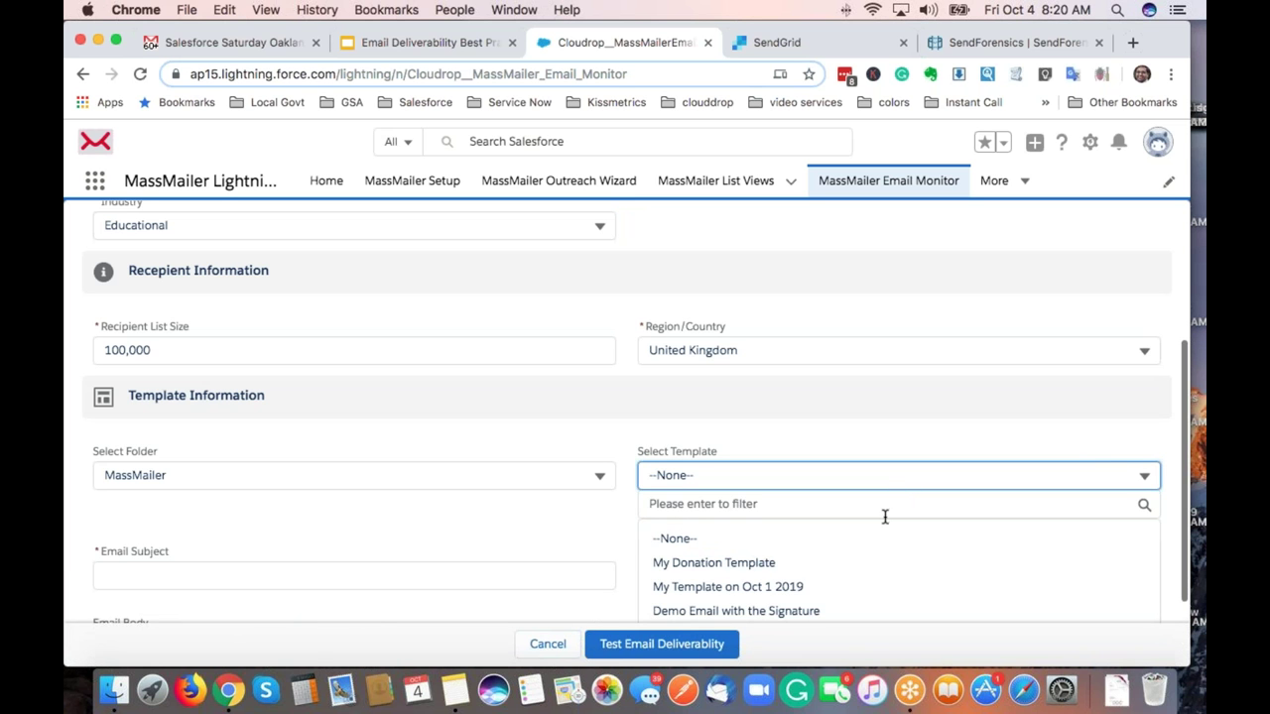
{"action": "left_click", "coordinate": [839, 569]}
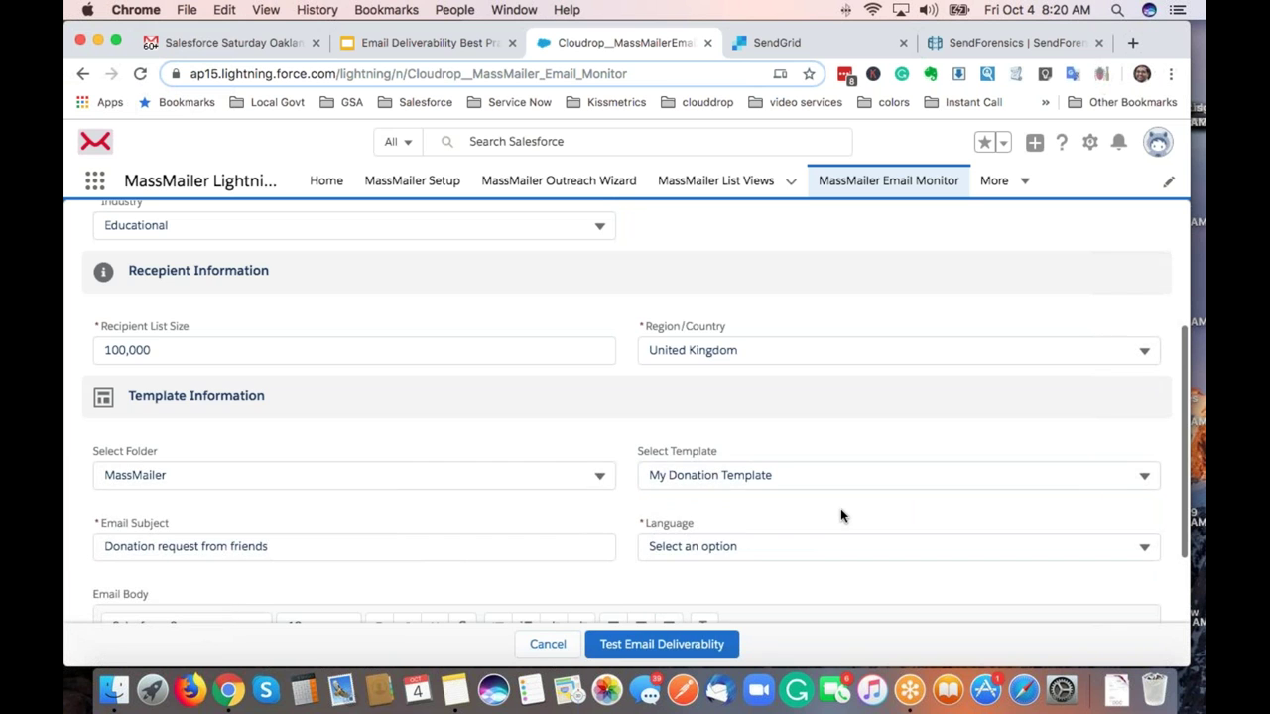
Set the language to English and run the email deliverability test.
{"action": "scroll", "coordinate": [840, 508], "scroll_direction": "down", "scroll_amount": 2}
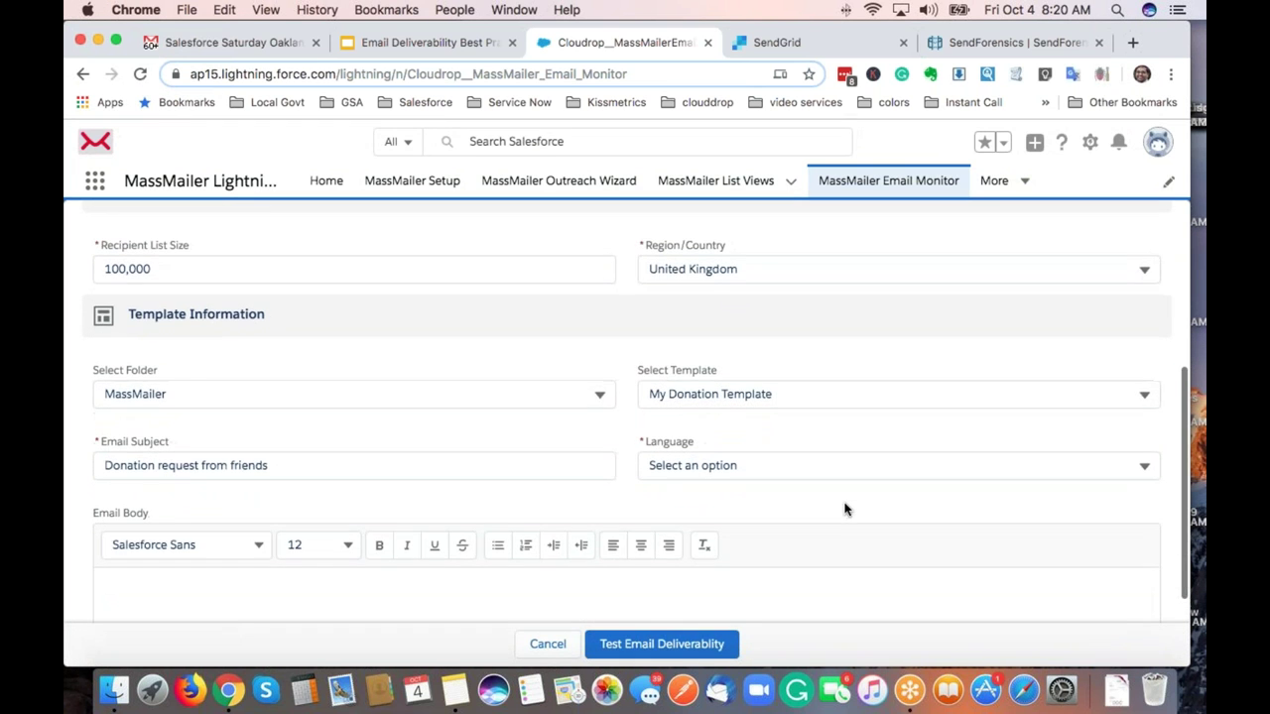
{"action": "scroll", "coordinate": [844, 509], "scroll_direction": "down", "scroll_amount": 1}
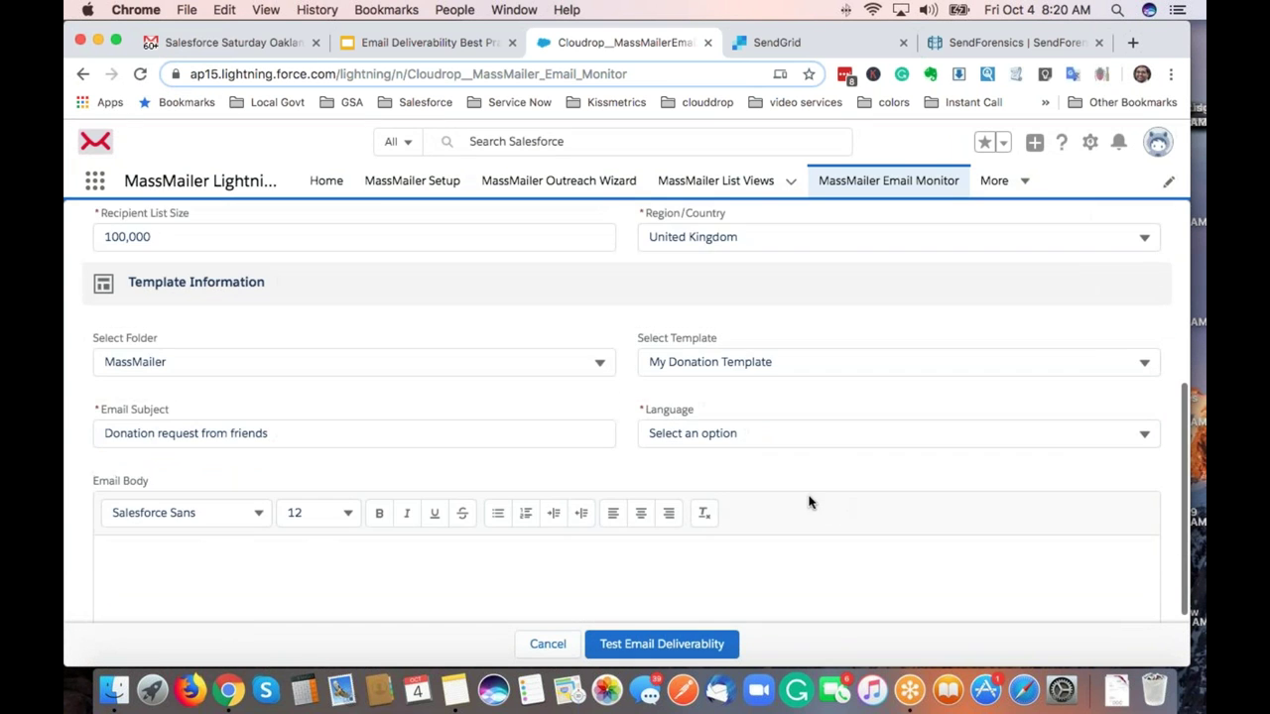
{"action": "left_click", "coordinate": [747, 443]}
{"action": "left_click", "coordinate": [723, 462]}
{"action": "type", "text": "e"}
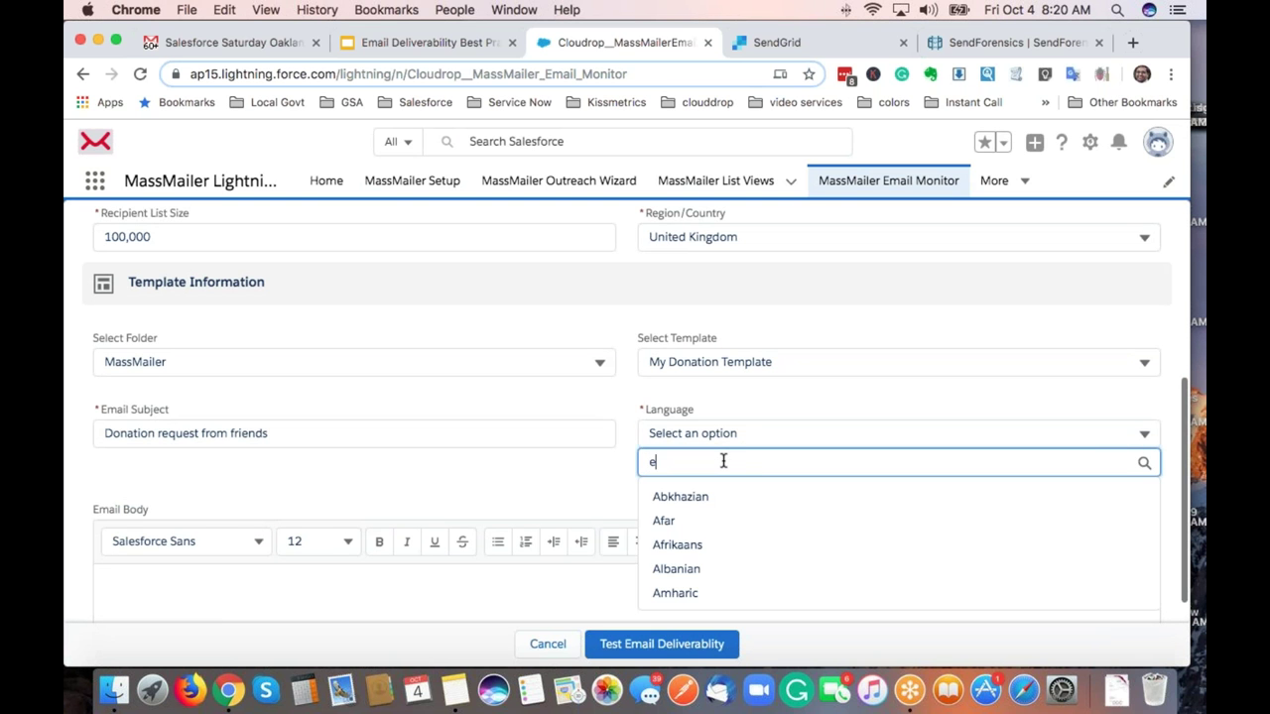
{"action": "type", "text": "ngli"}
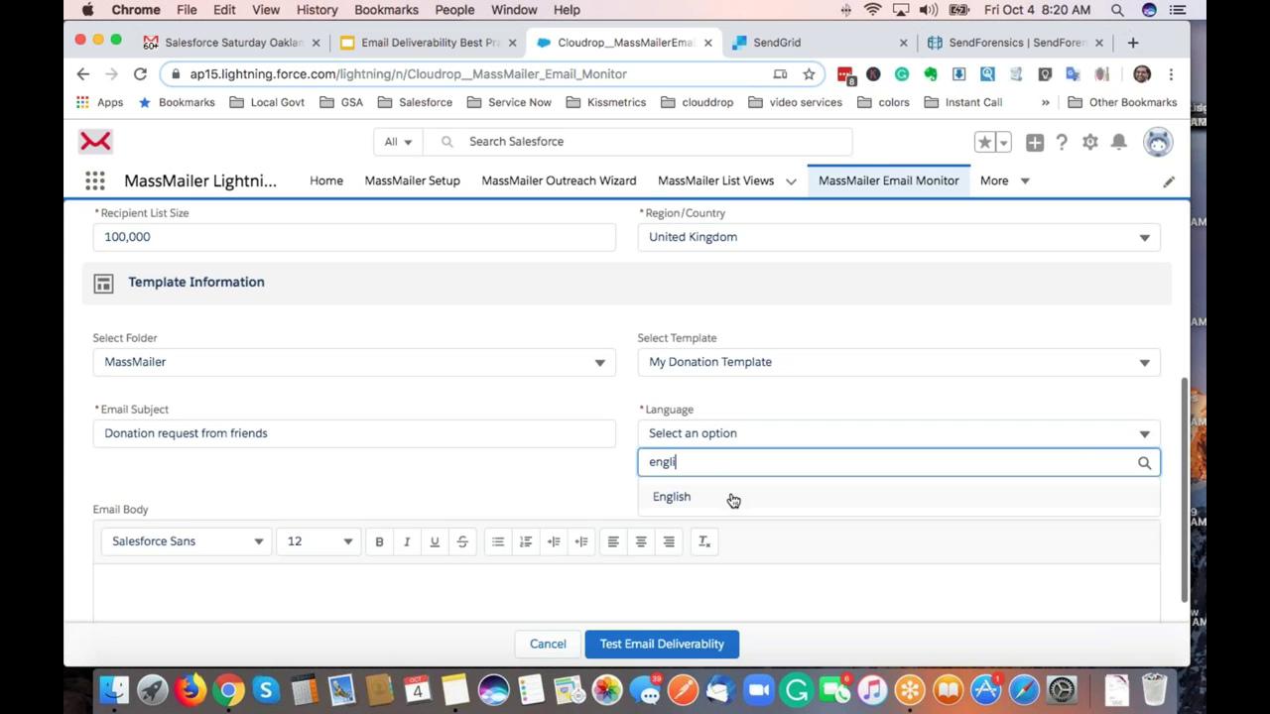
{"action": "left_click", "coordinate": [732, 499]}
{"action": "scroll", "coordinate": [570, 484], "scroll_direction": "down", "scroll_amount": 2}
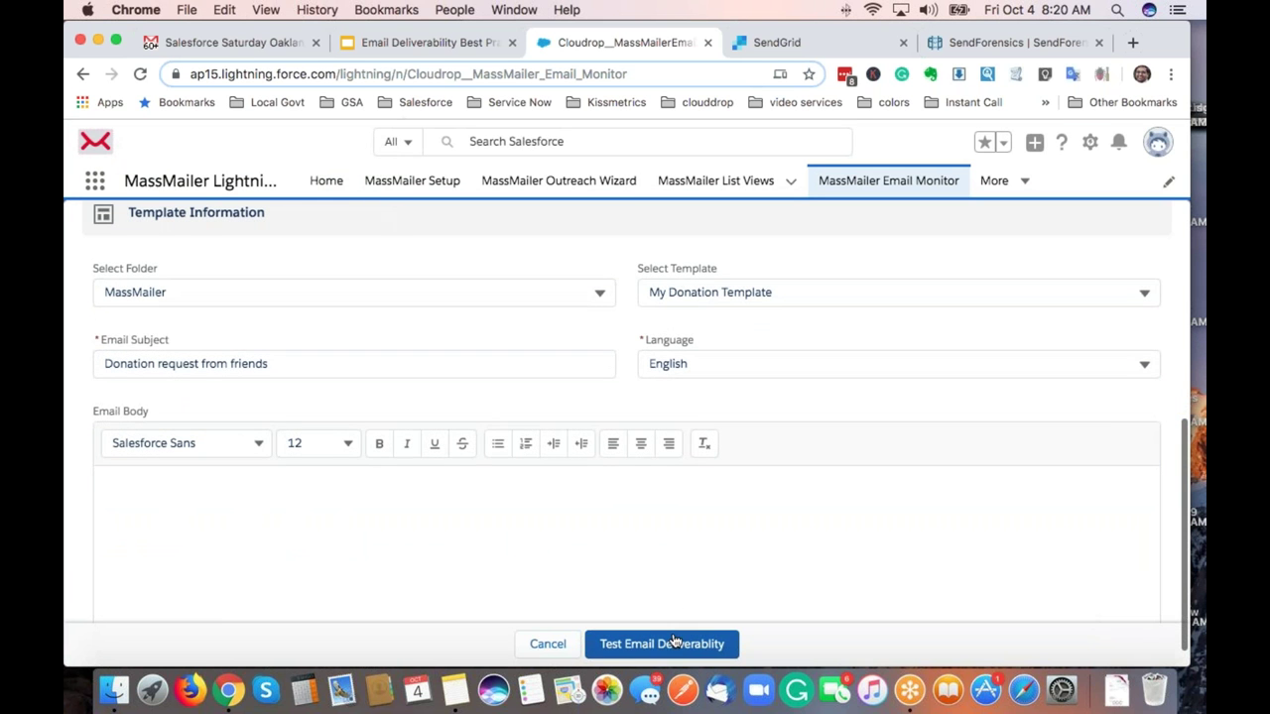
{"action": "left_click", "coordinate": [677, 645]}
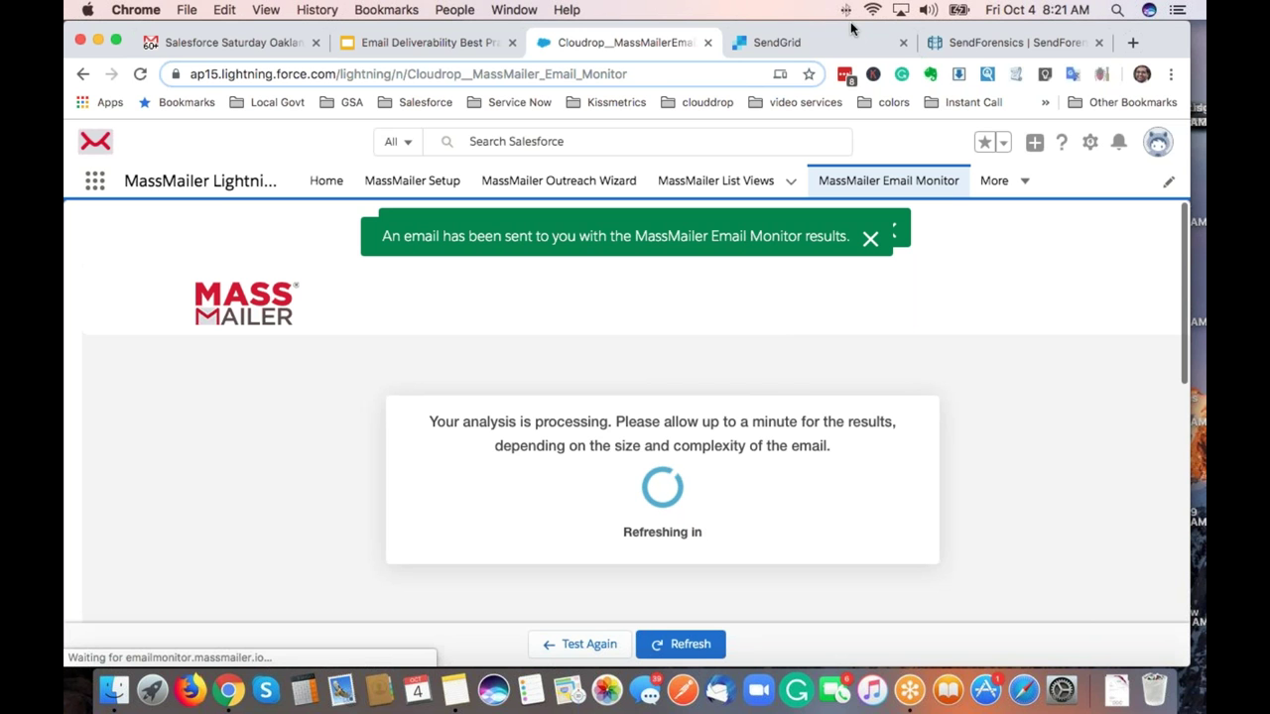
Open the SendForensics results and view the 82.32% deliverability donut and the content and infrastructure issue panels.
{"action": "left_click", "coordinate": [959, 46]}
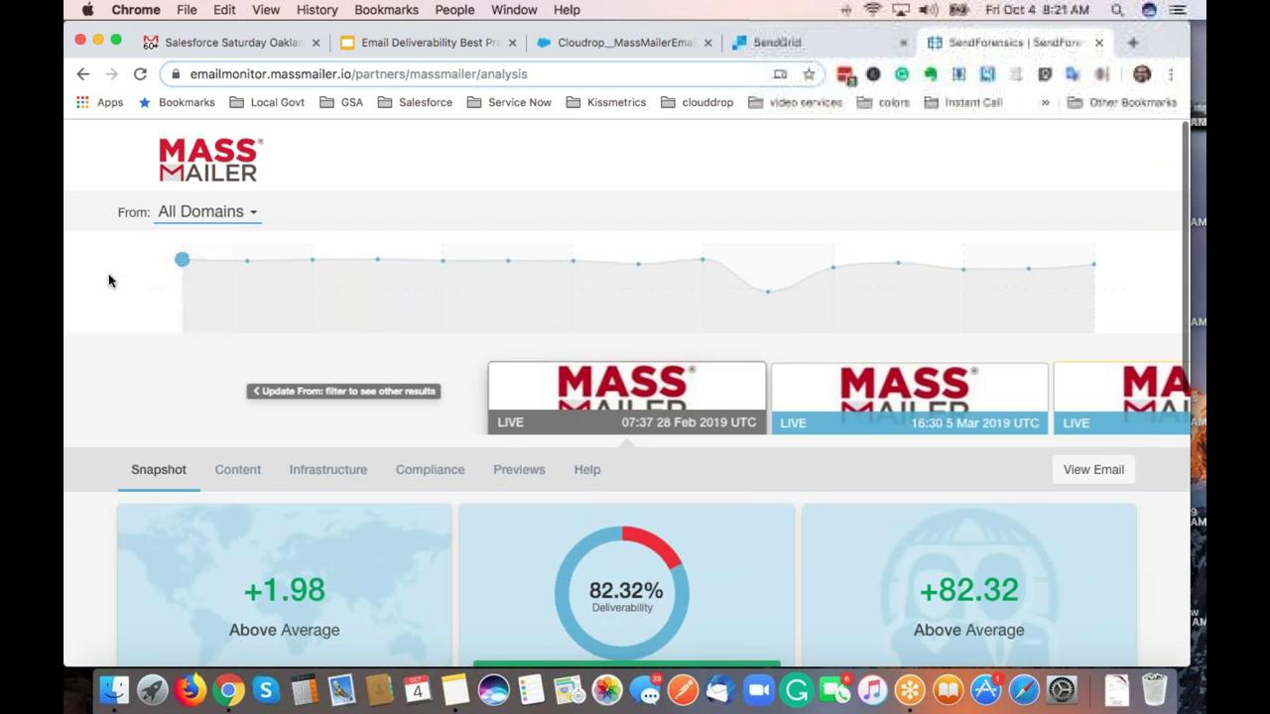
{"action": "scroll", "coordinate": [110, 281], "scroll_direction": "down", "scroll_amount": 5}
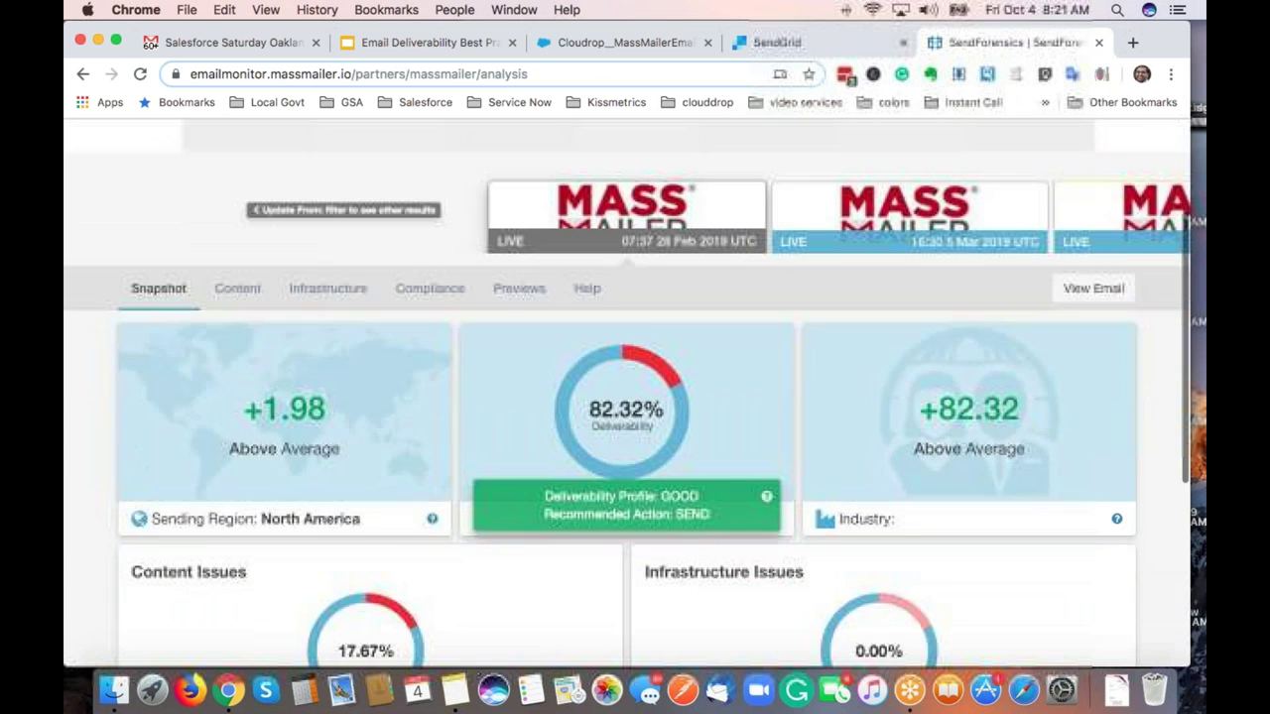
{"action": "scroll", "coordinate": [251, 287], "scroll_direction": "down", "scroll_amount": 2}
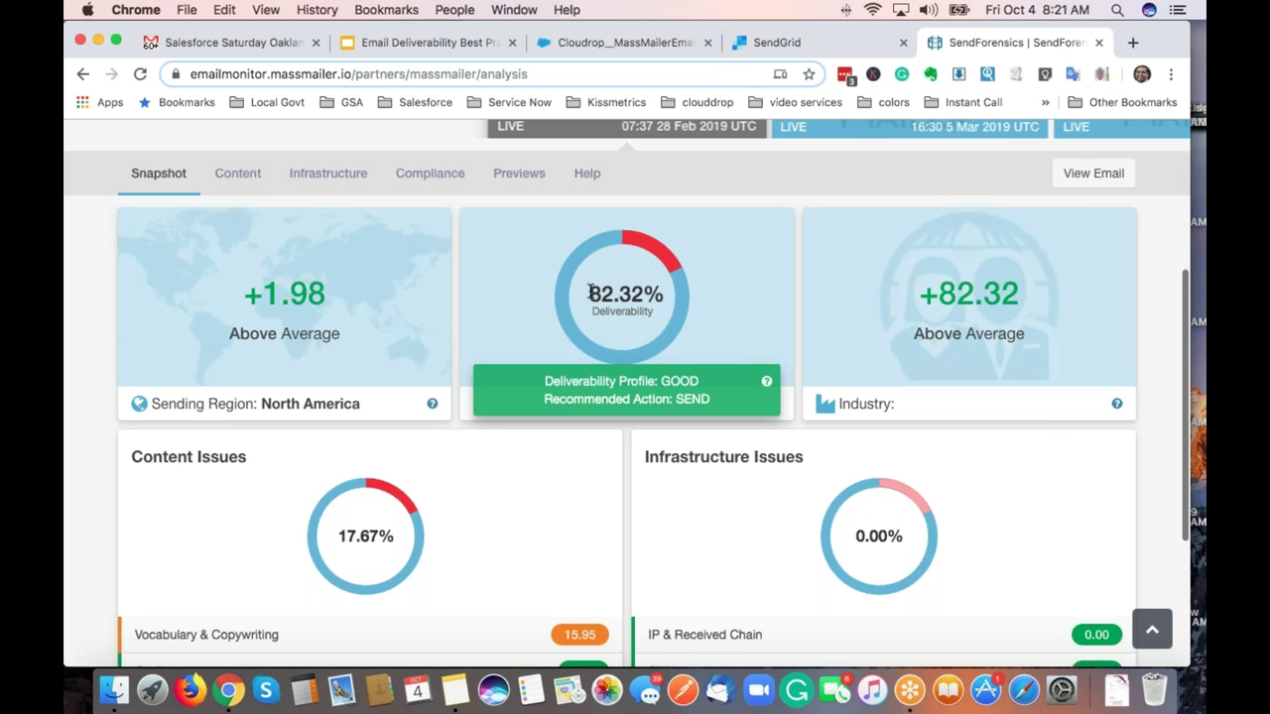
{"action": "mouse_move", "coordinate": [585, 343]}
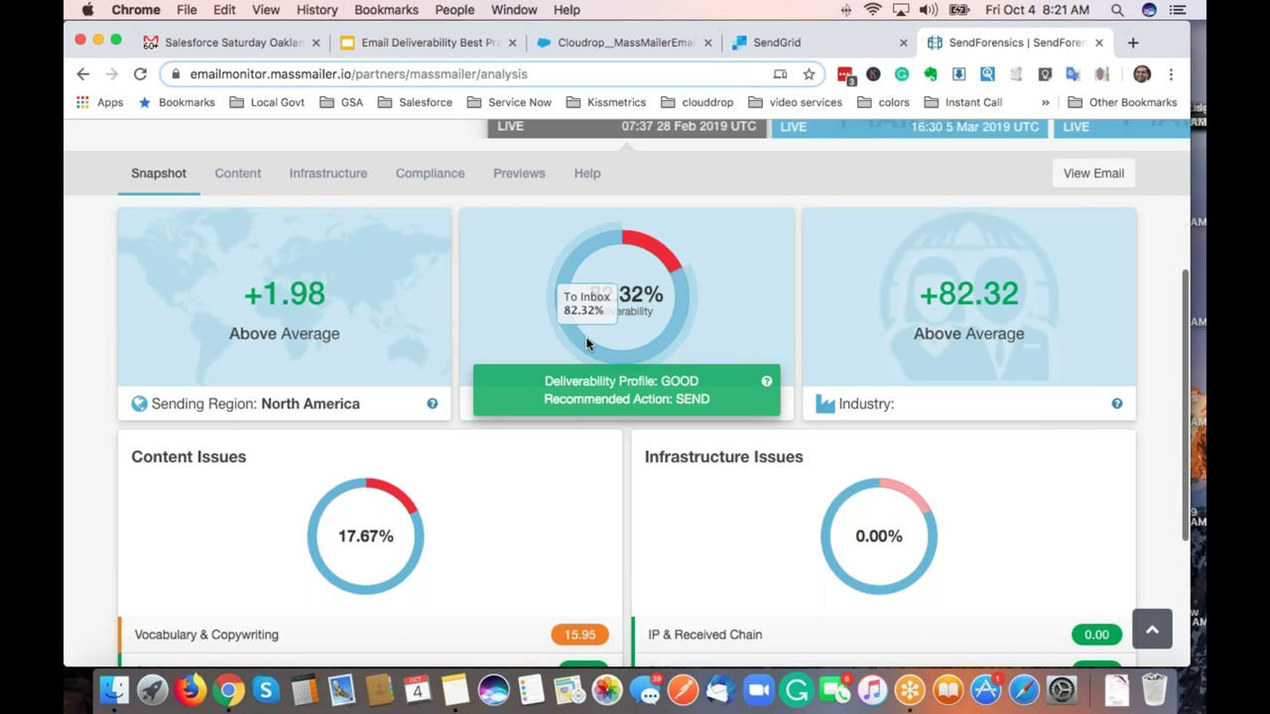
{"action": "mouse_move", "coordinate": [652, 251]}
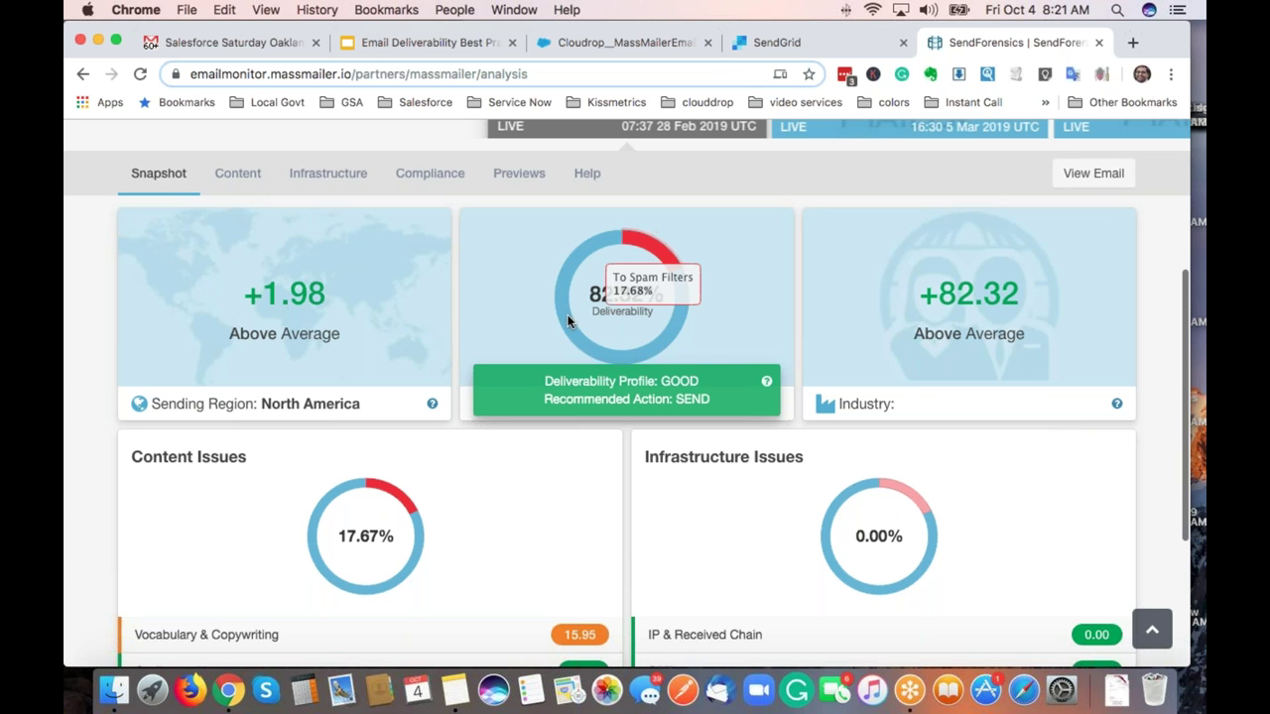
{"action": "mouse_move", "coordinate": [569, 319]}
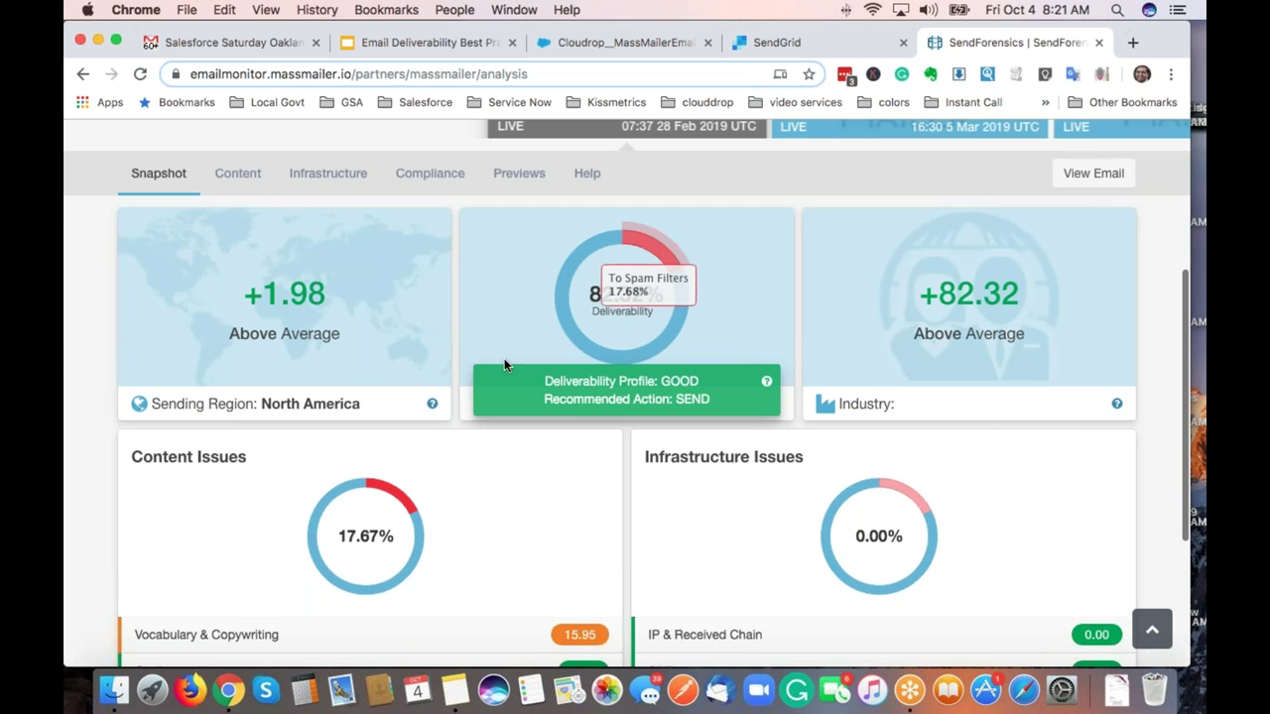
{"action": "scroll", "coordinate": [292, 363], "scroll_direction": "down", "scroll_amount": 5}
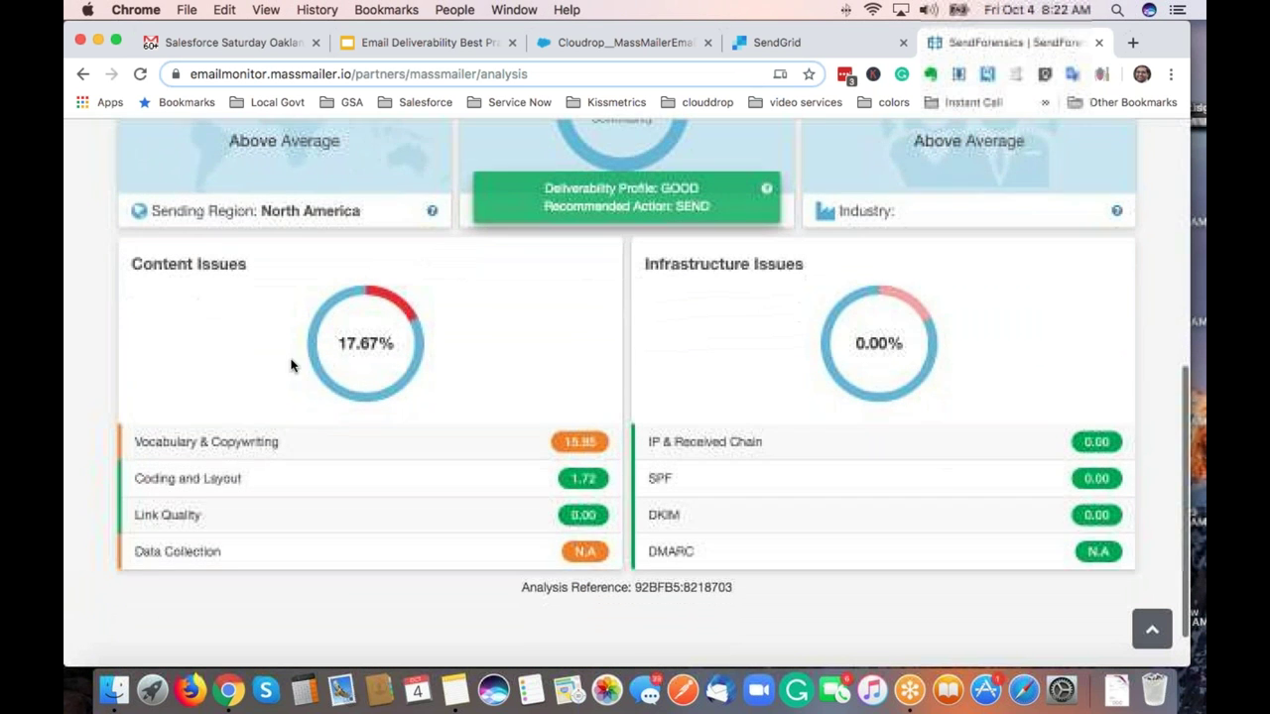
Open Vocabulary & Copywriting and check recommended and discouraged alternatives for 'avoid'.
{"action": "left_click", "coordinate": [252, 448]}
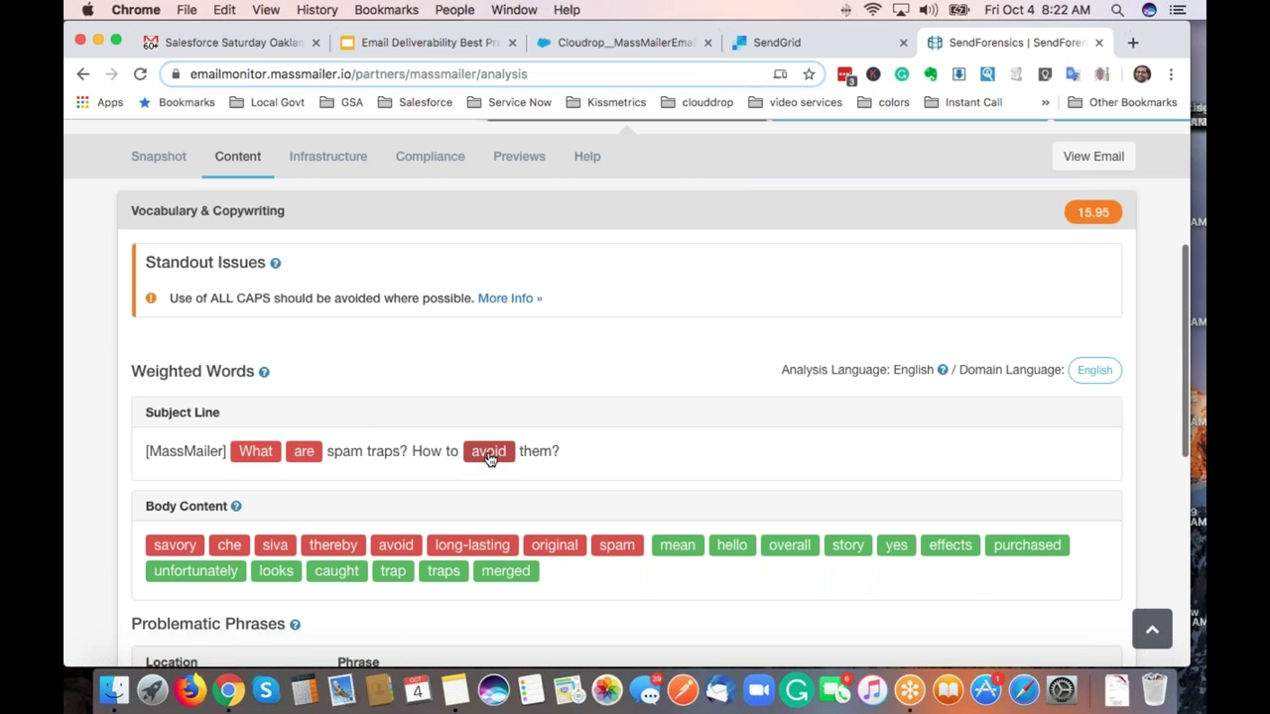
{"action": "scroll", "coordinate": [489, 458], "scroll_direction": "down", "scroll_amount": 2}
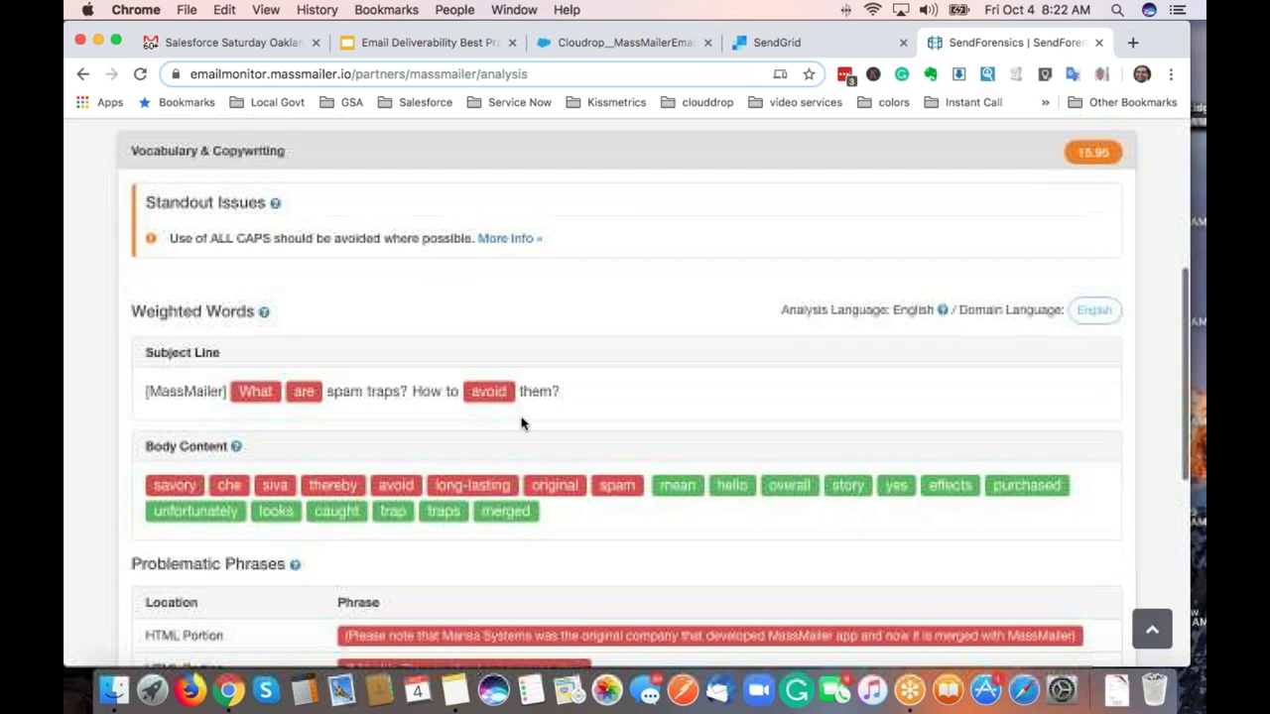
{"action": "left_click", "coordinate": [500, 397]}
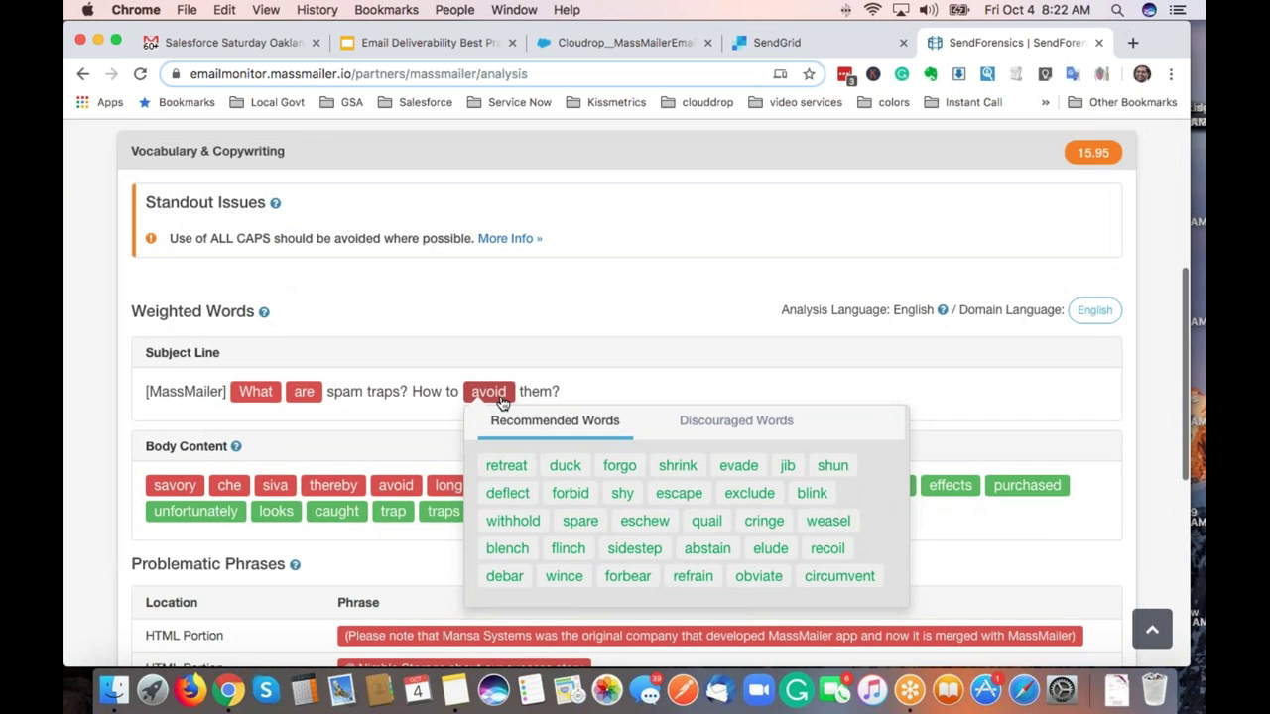
{"action": "left_click", "coordinate": [734, 424]}
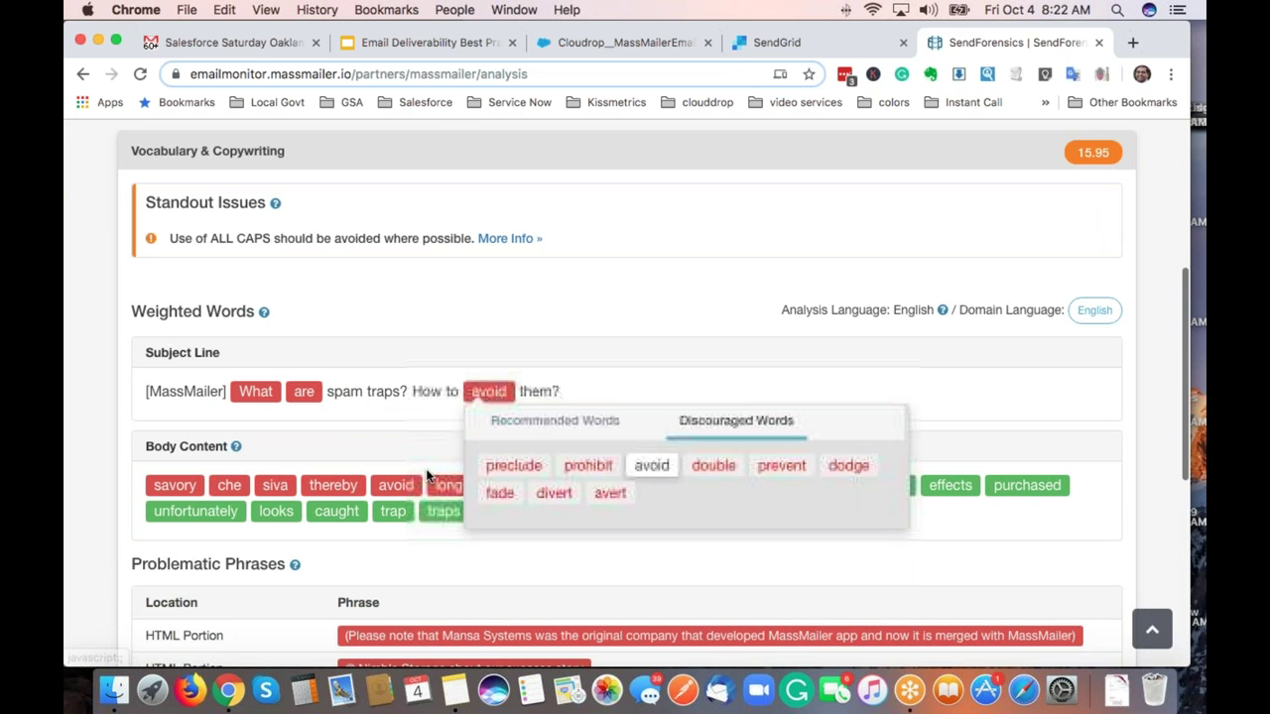
{"action": "left_click", "coordinate": [348, 431]}
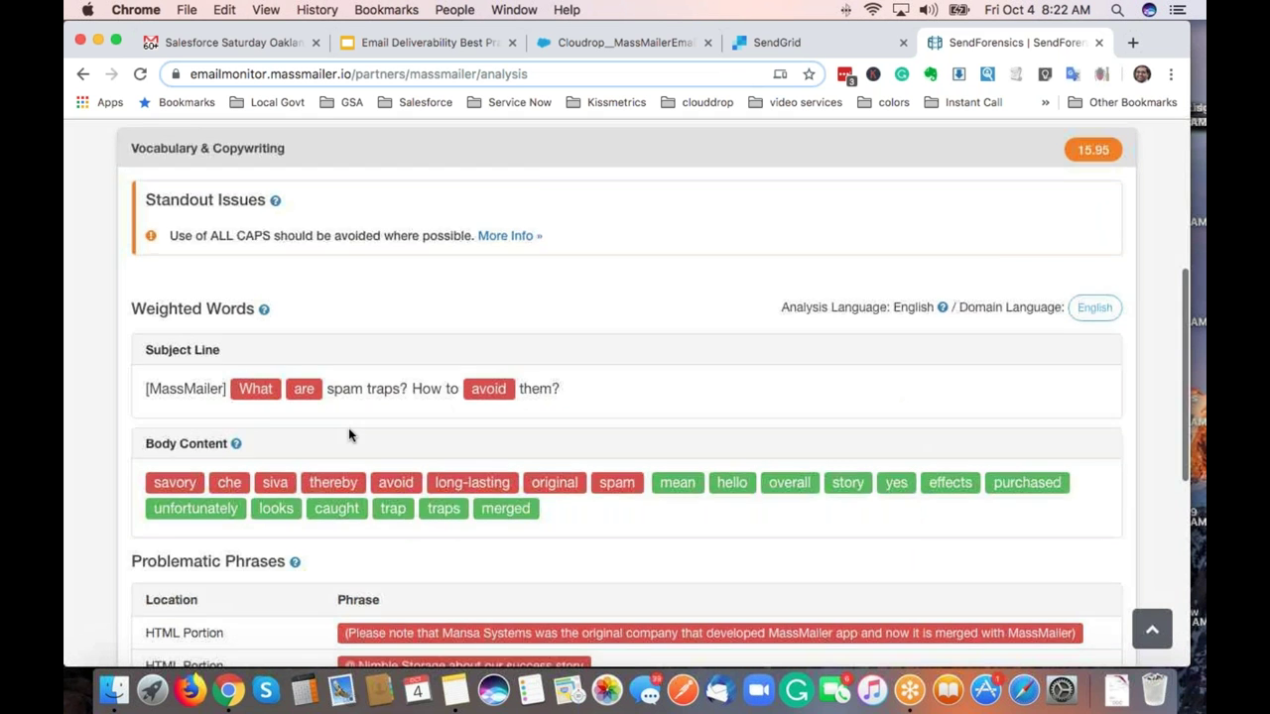
Expand the Coding & Layout and Link Quality results.
{"action": "scroll", "coordinate": [348, 434], "scroll_direction": "down", "scroll_amount": 2}
{"action": "scroll", "coordinate": [289, 440], "scroll_direction": "down", "scroll_amount": 1}
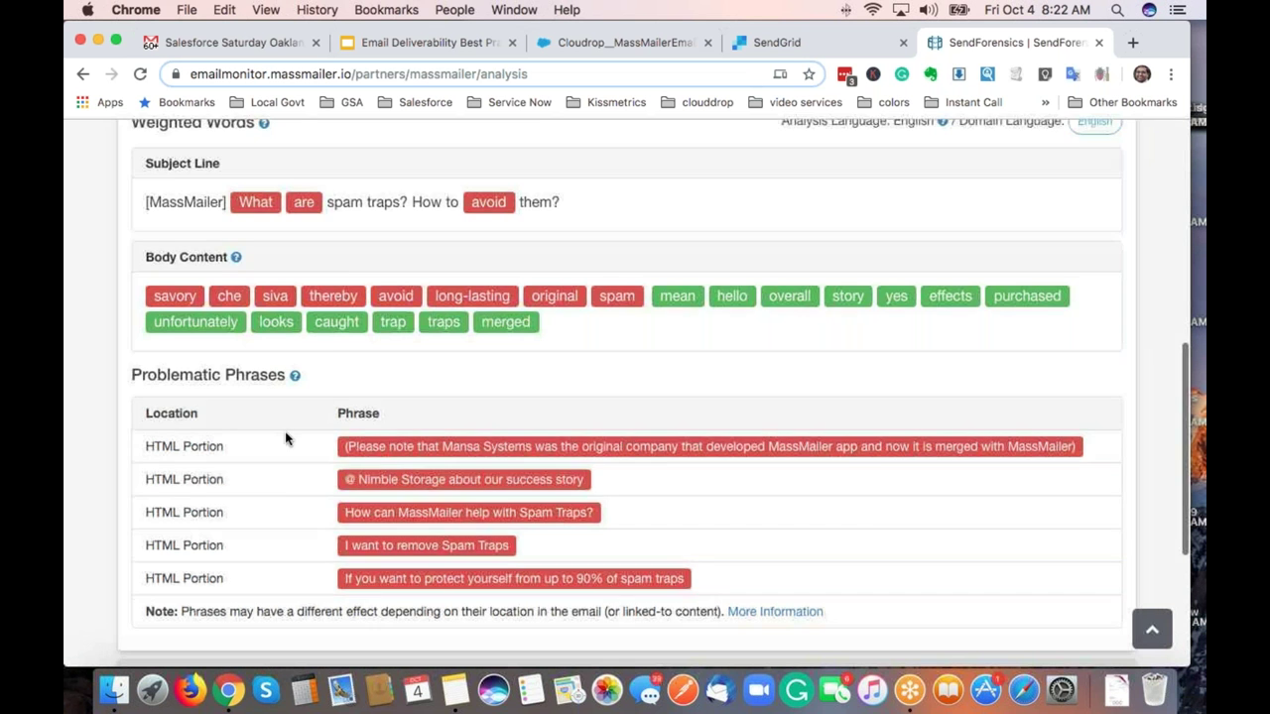
{"action": "scroll", "coordinate": [284, 437], "scroll_direction": "down", "scroll_amount": 5}
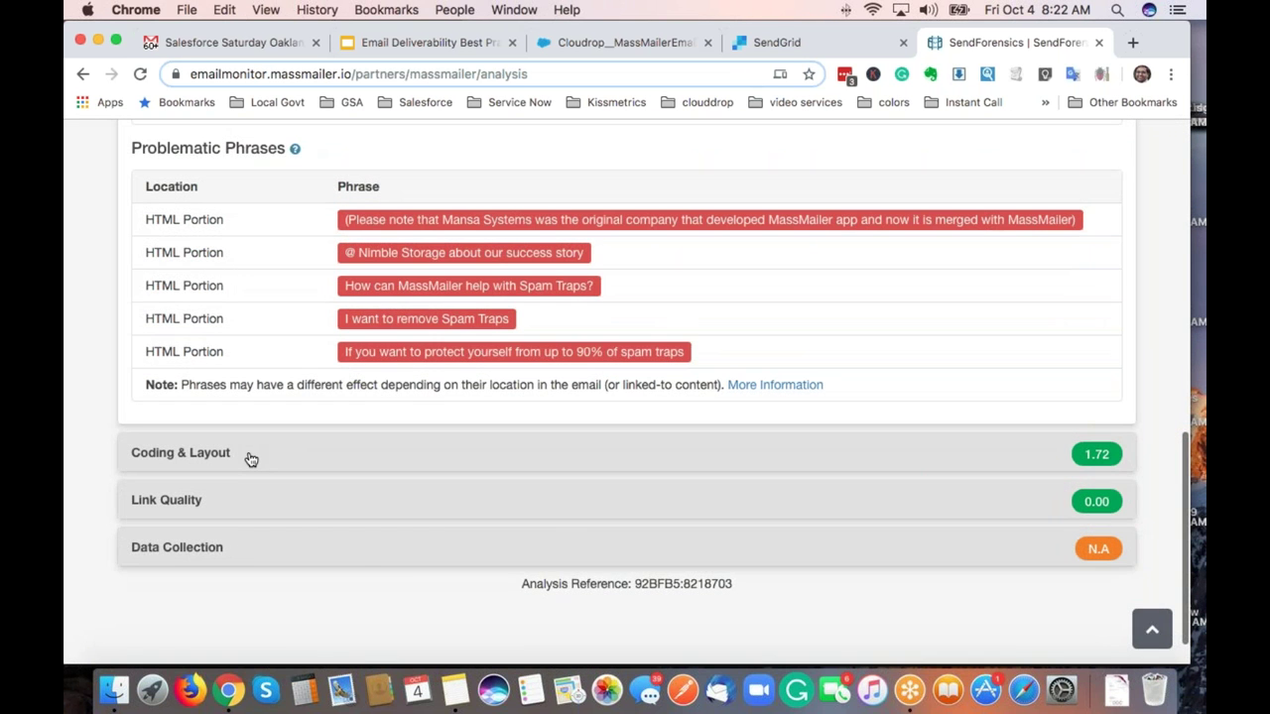
{"action": "left_click", "coordinate": [251, 460]}
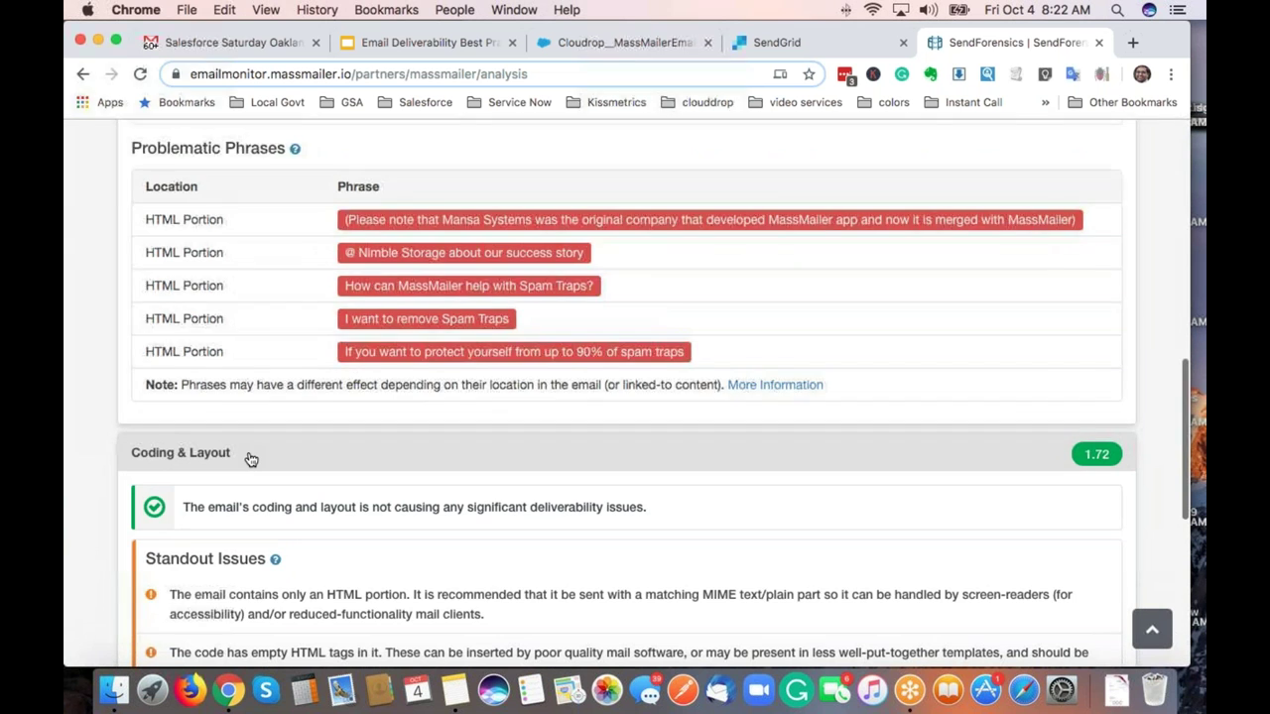
{"action": "scroll", "coordinate": [250, 459], "scroll_direction": "down", "scroll_amount": 2}
{"action": "scroll", "coordinate": [251, 459], "scroll_direction": "down", "scroll_amount": 6}
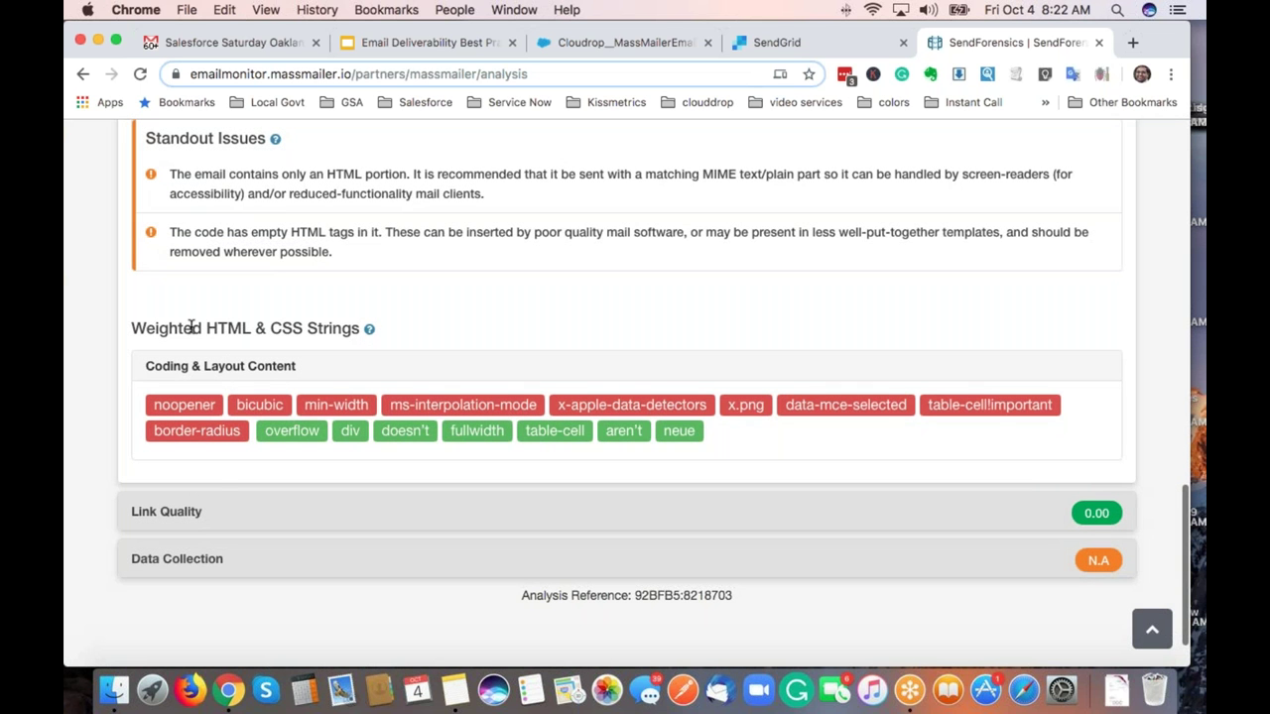
{"action": "left_click", "coordinate": [232, 514]}
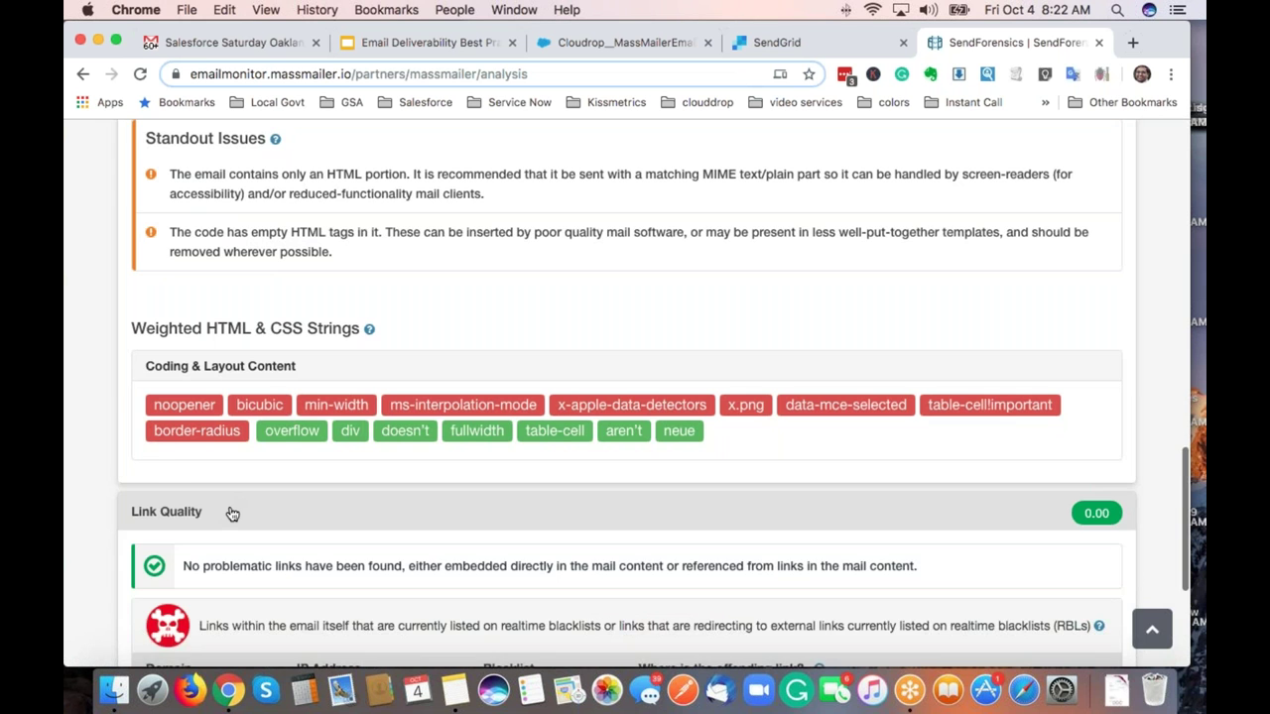
{"action": "scroll", "coordinate": [232, 514], "scroll_direction": "down", "scroll_amount": 3}
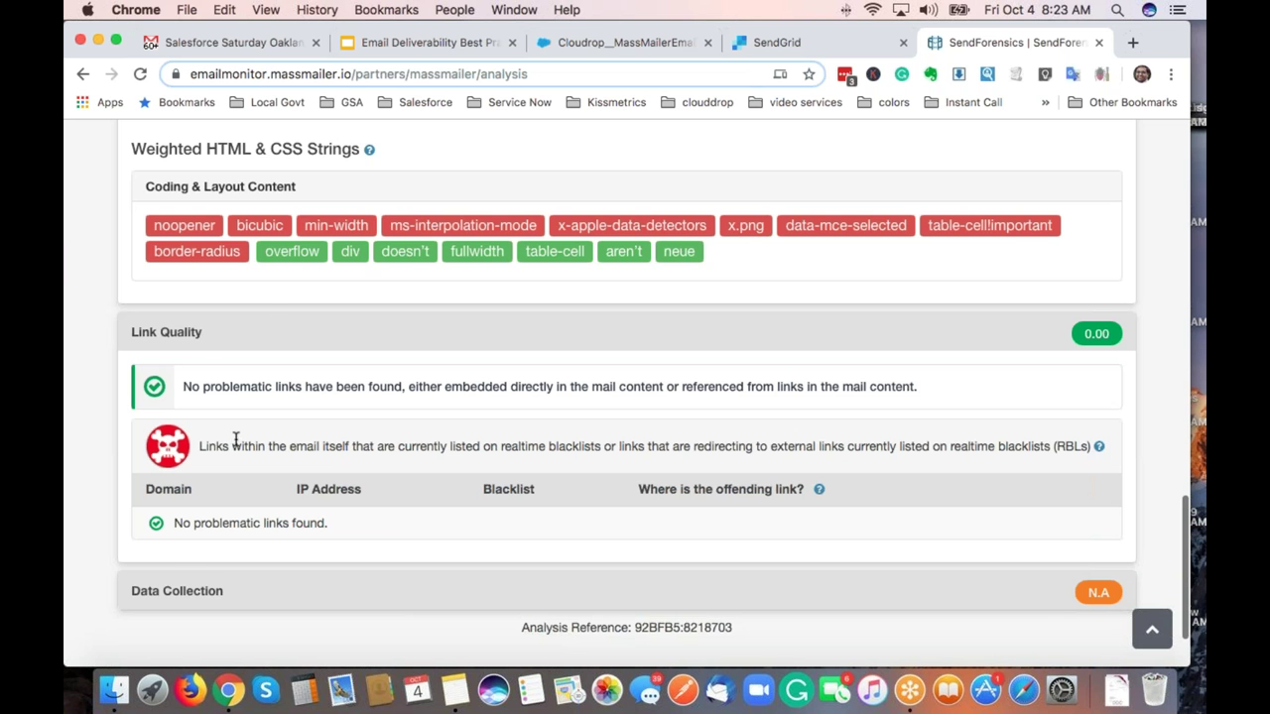
{"action": "scroll", "coordinate": [198, 367], "scroll_direction": "up", "scroll_amount": 10}
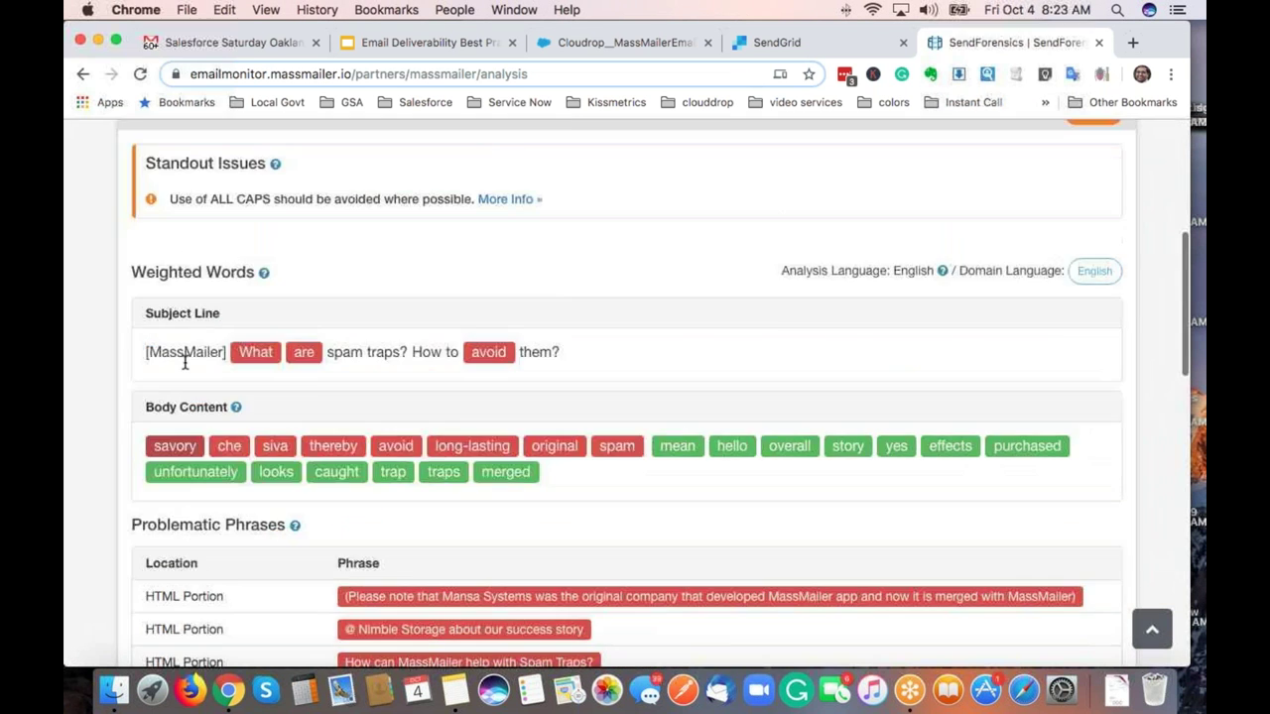
{"action": "scroll", "coordinate": [184, 363], "scroll_direction": "up", "scroll_amount": 5}
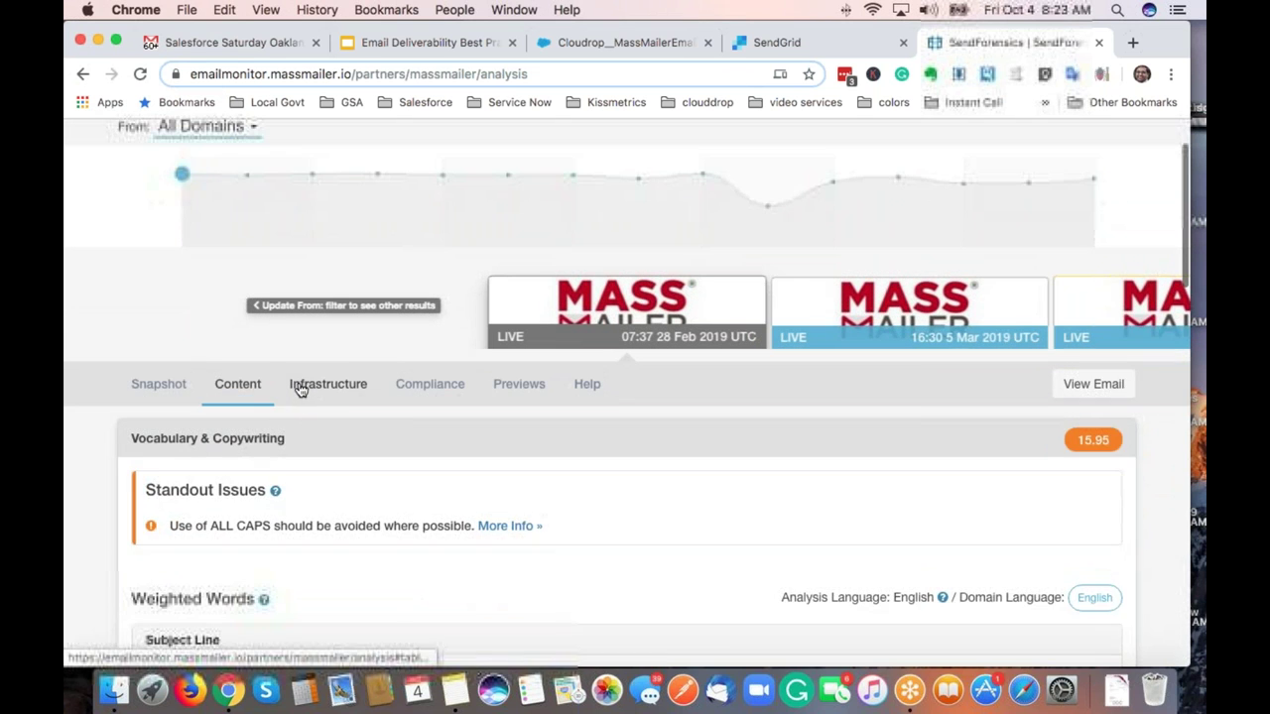
On the Infrastructure tab, expand IP & Received Chain and show the RBLs help explanation.
{"action": "left_click", "coordinate": [301, 389]}
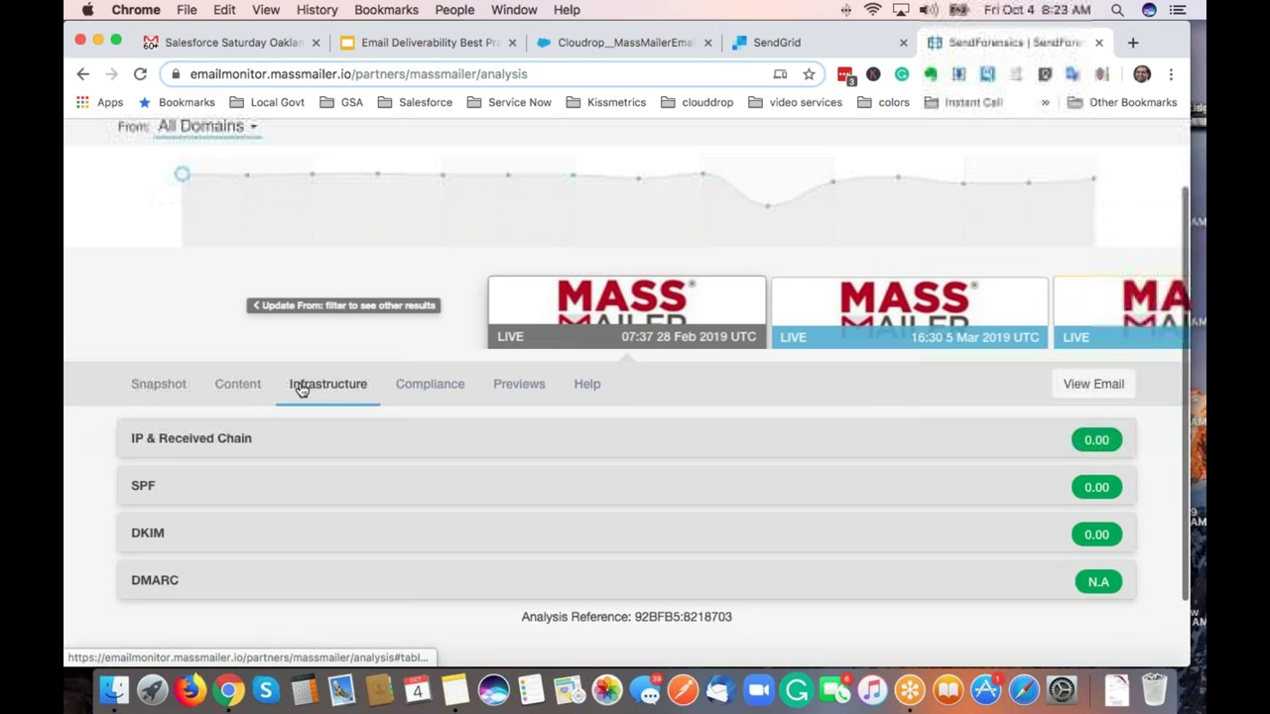
{"action": "left_click", "coordinate": [173, 451]}
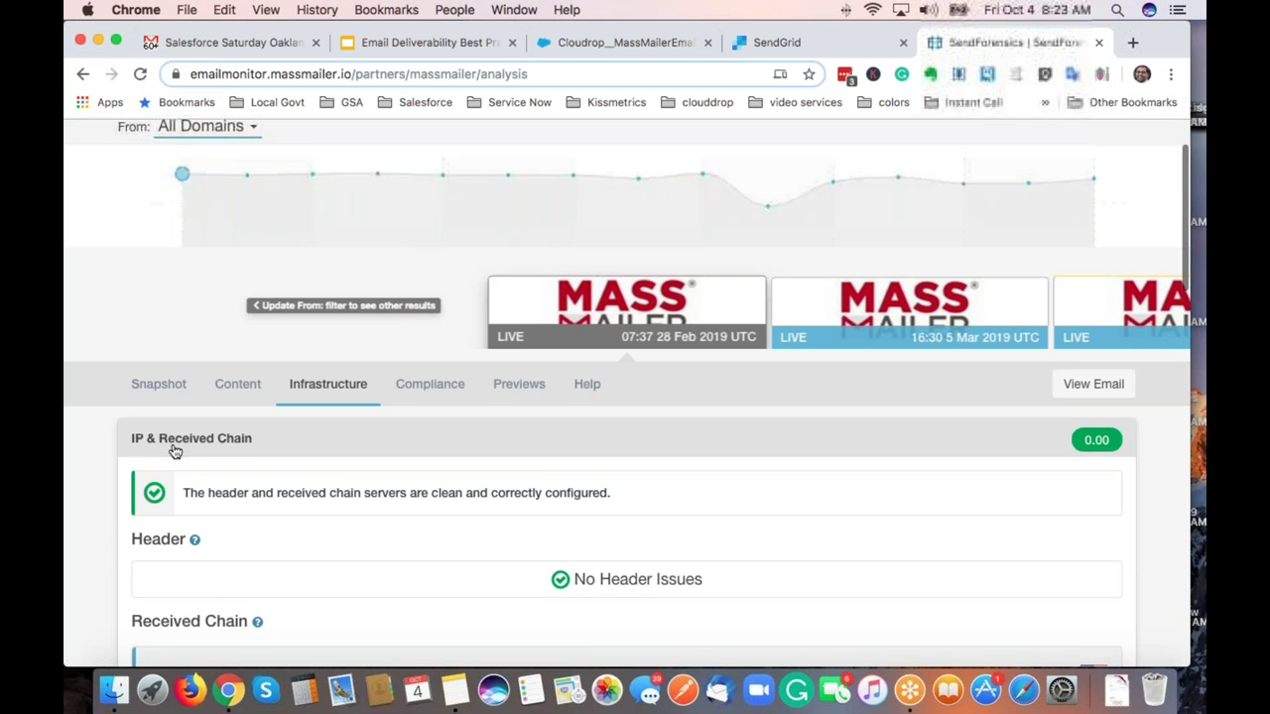
{"action": "scroll", "coordinate": [173, 451], "scroll_direction": "down", "scroll_amount": 5}
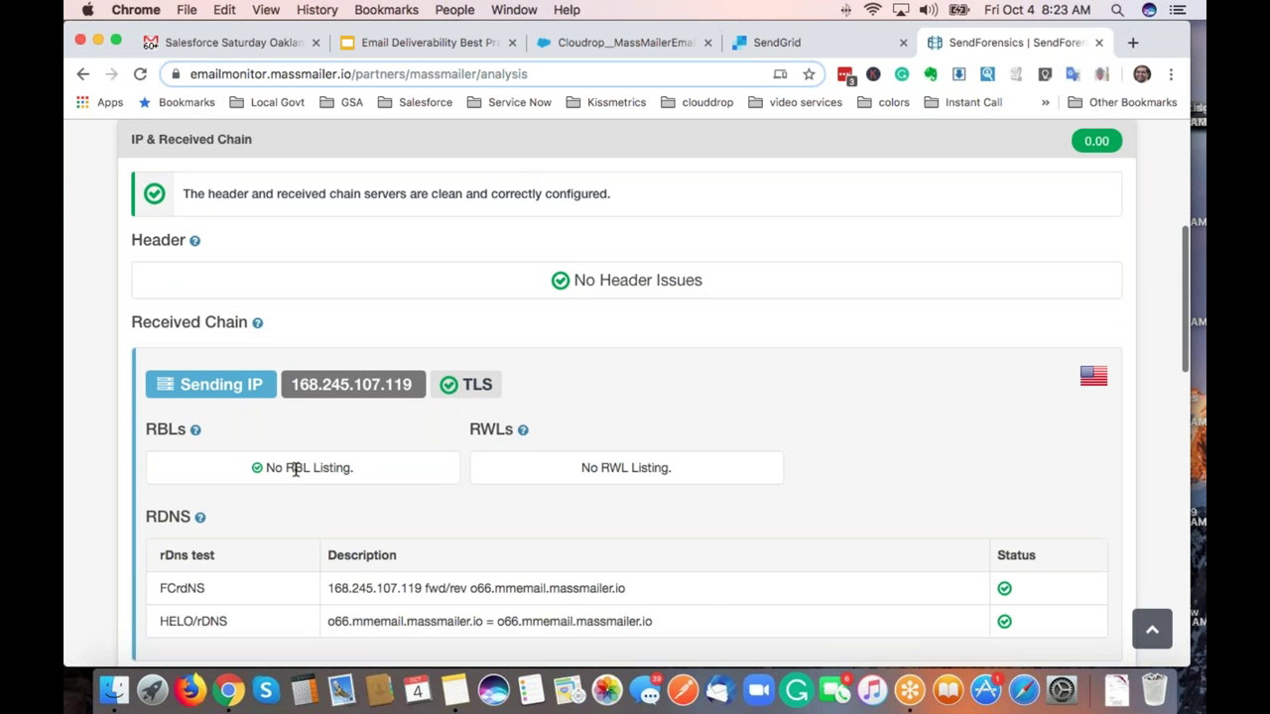
{"action": "scroll", "coordinate": [295, 470], "scroll_direction": "down", "scroll_amount": 1}
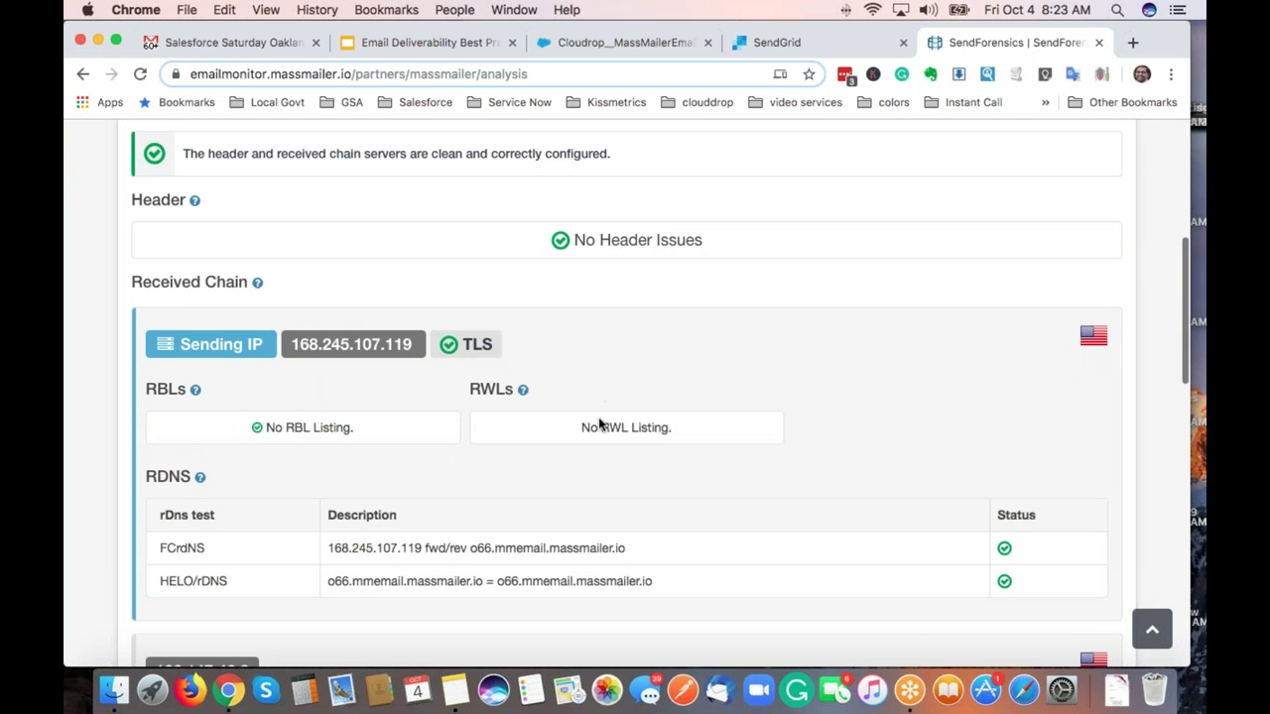
{"action": "left_click", "coordinate": [197, 391]}
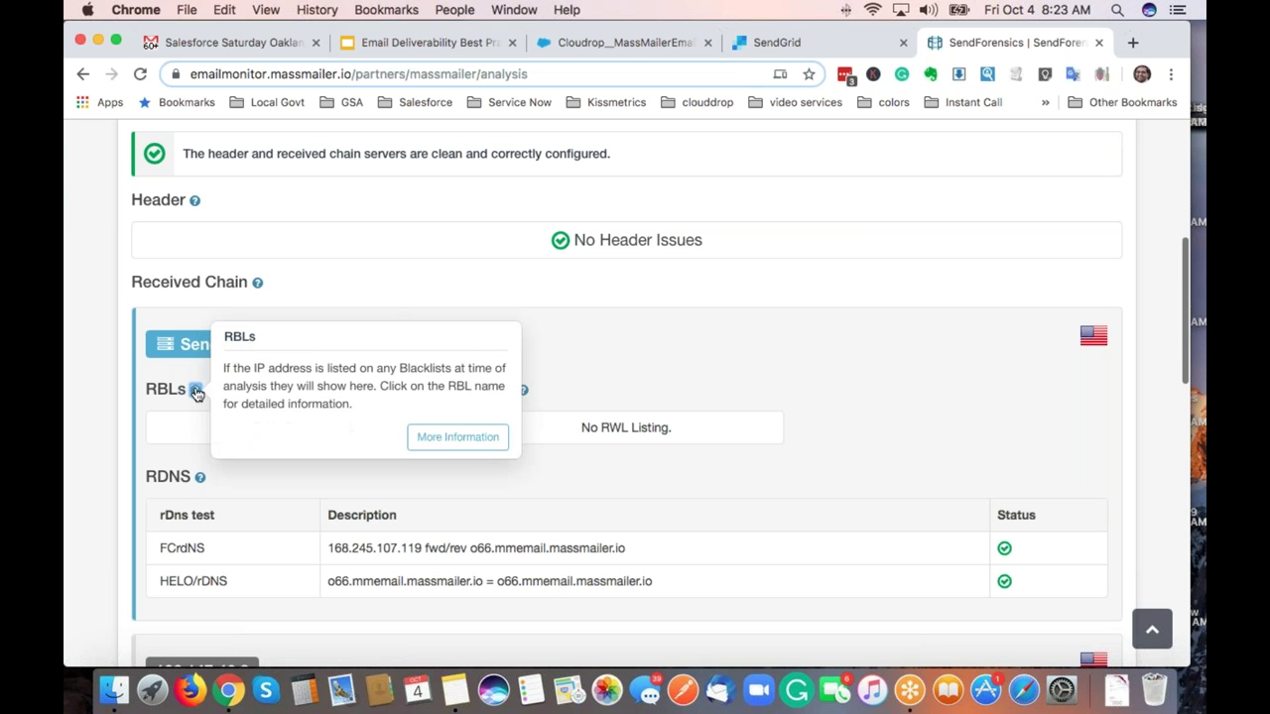
Read the full Knowledge Base article about RBLs.
{"action": "left_click", "coordinate": [426, 435]}
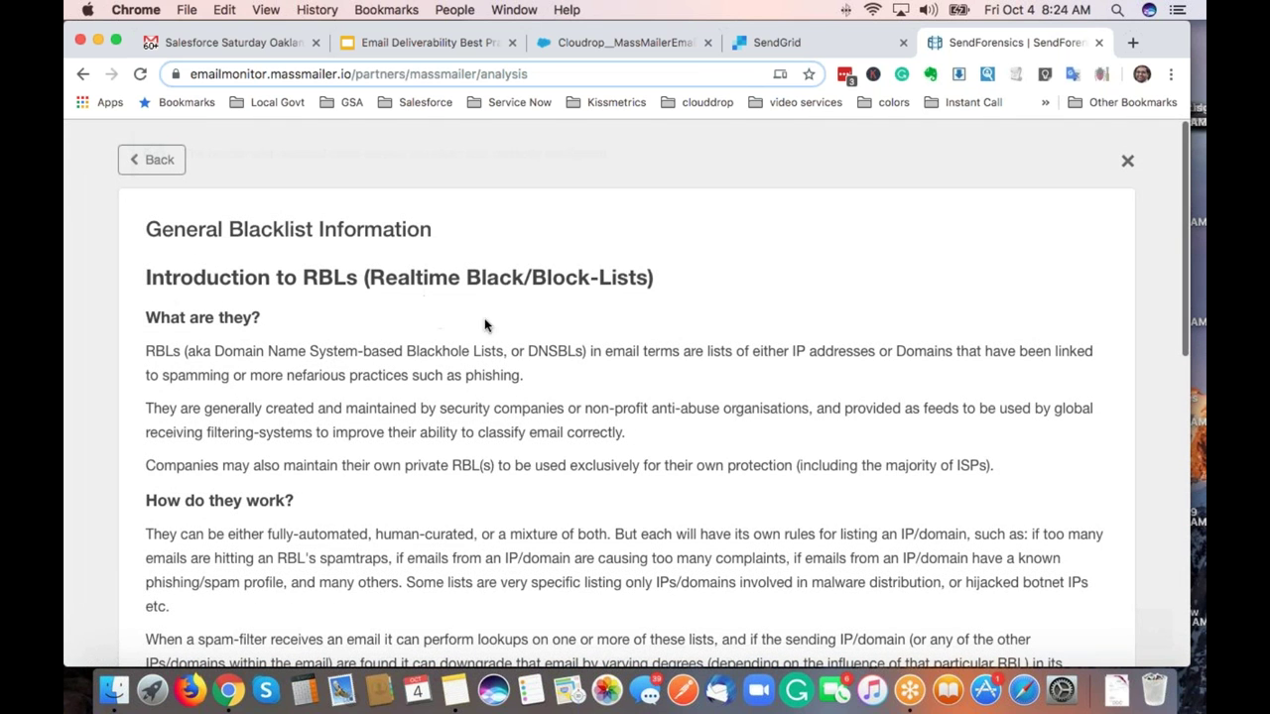
{"action": "scroll", "coordinate": [454, 334], "scroll_direction": "down", "scroll_amount": 2}
{"action": "scroll", "coordinate": [454, 334], "scroll_direction": "down", "scroll_amount": 10}
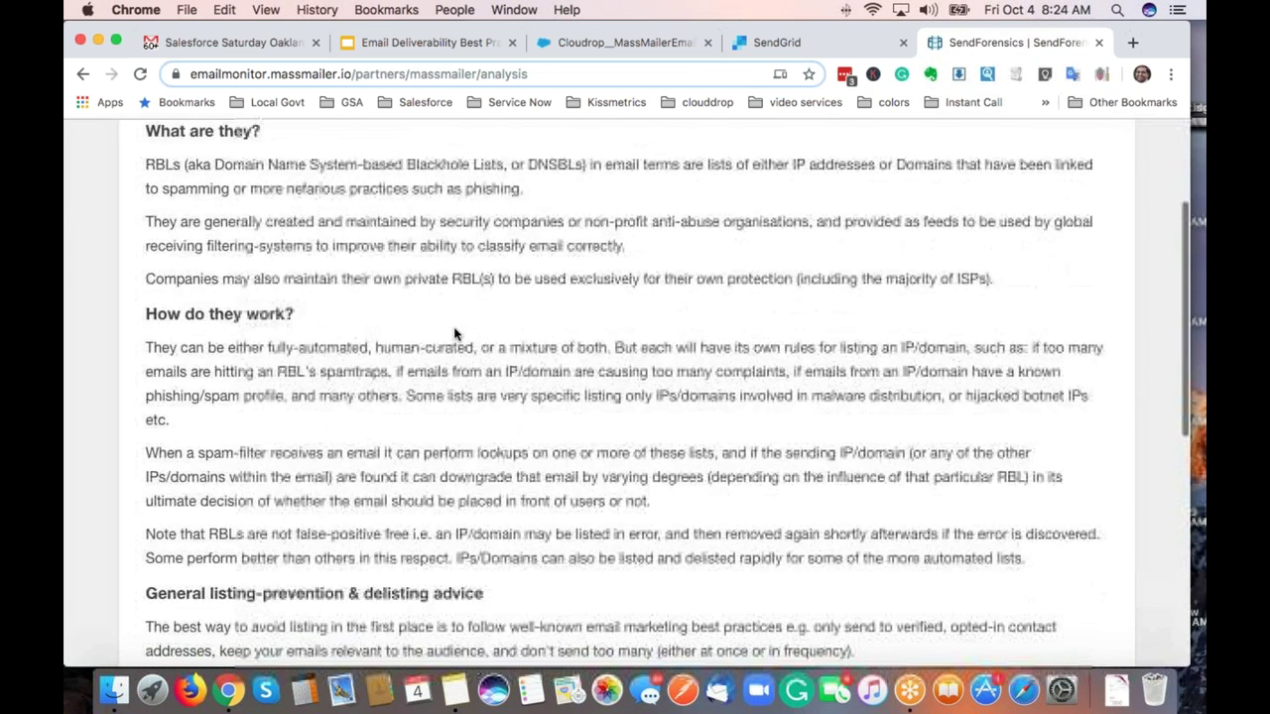
{"action": "scroll", "coordinate": [454, 333], "scroll_direction": "down", "scroll_amount": 5}
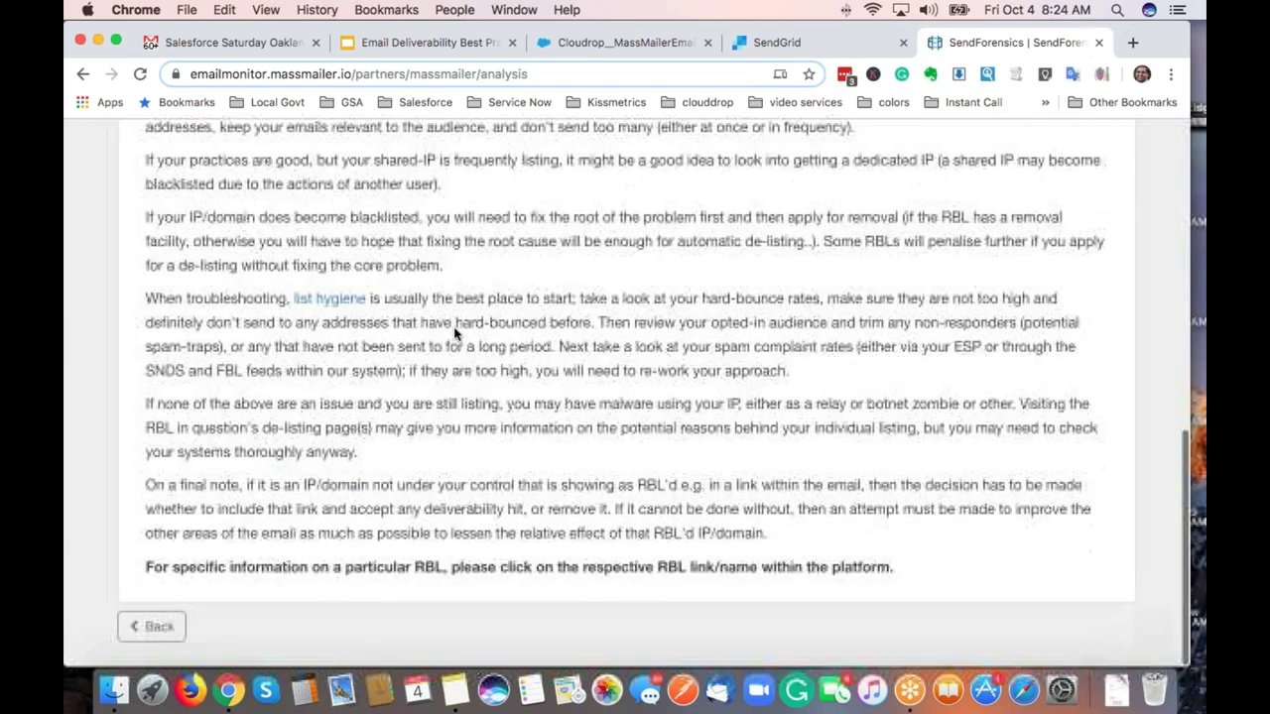
{"action": "scroll", "coordinate": [278, 298], "scroll_direction": "up", "scroll_amount": 15}
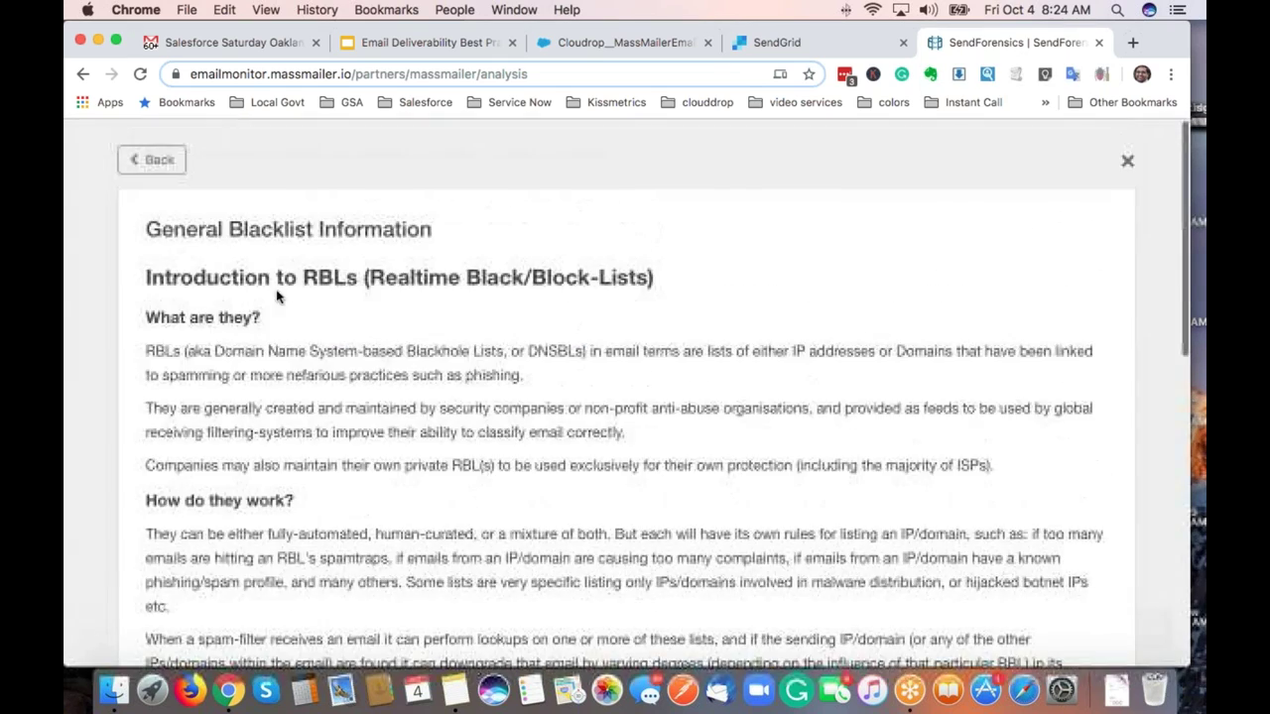
Browse Analysis & Guides > Analyses, then close the Knowledge Base.
{"action": "left_click", "coordinate": [146, 162]}
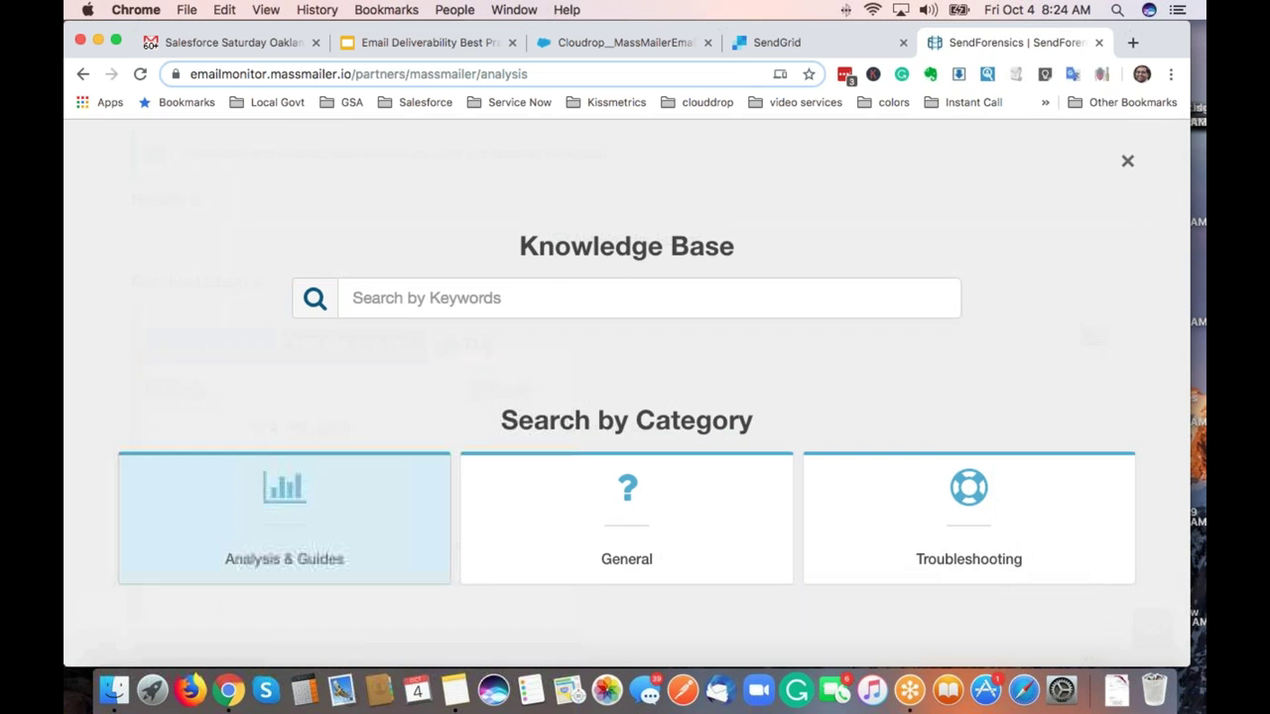
{"action": "left_click", "coordinate": [283, 512]}
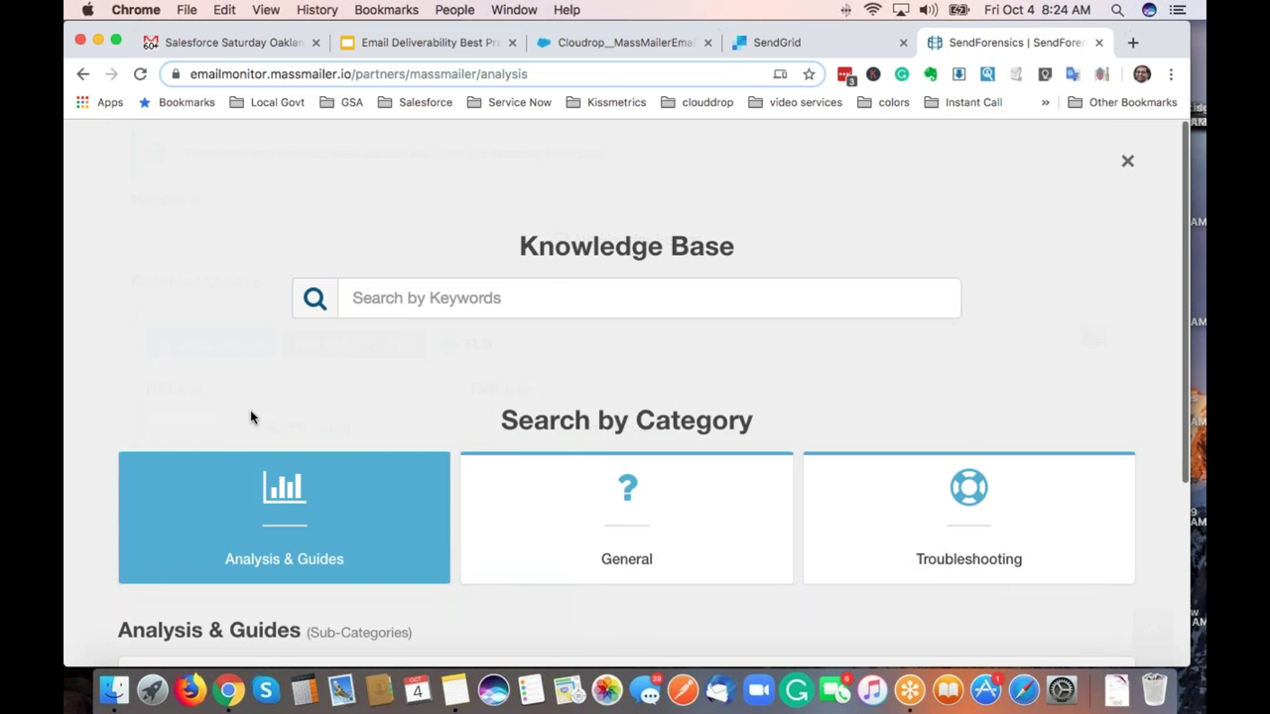
{"action": "scroll", "coordinate": [250, 412], "scroll_direction": "down", "scroll_amount": 5}
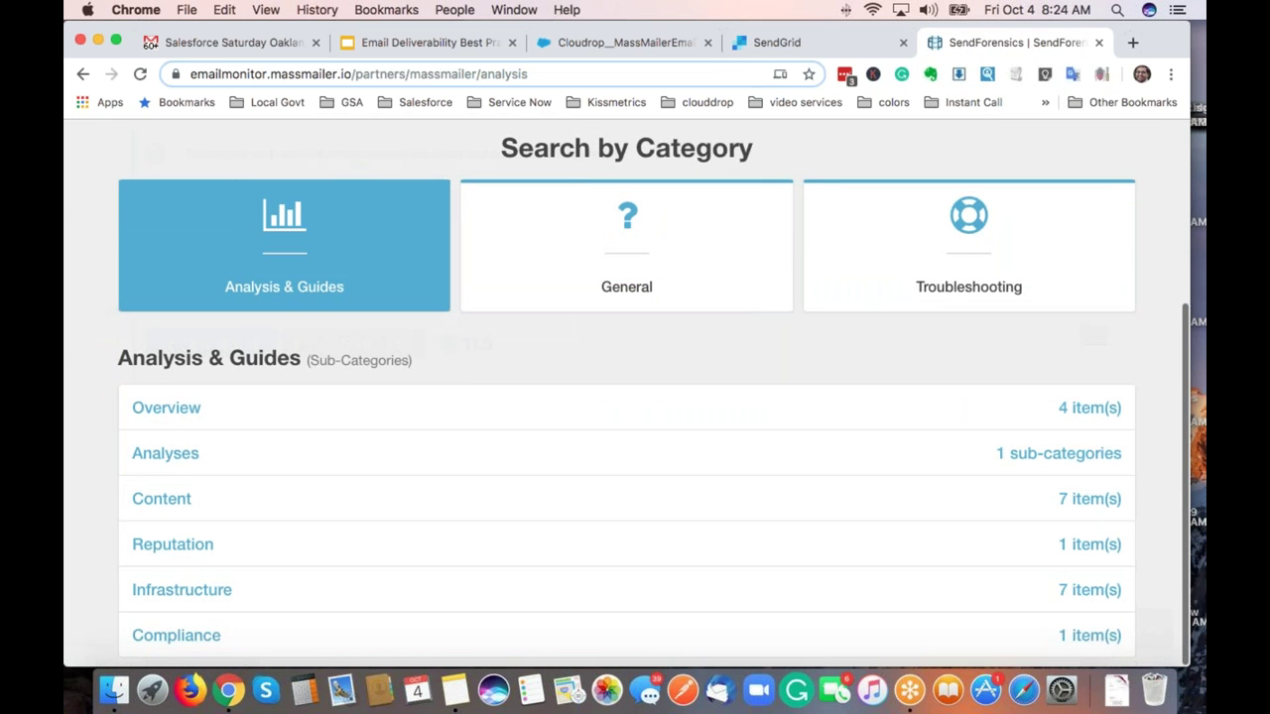
{"action": "left_click", "coordinate": [190, 463]}
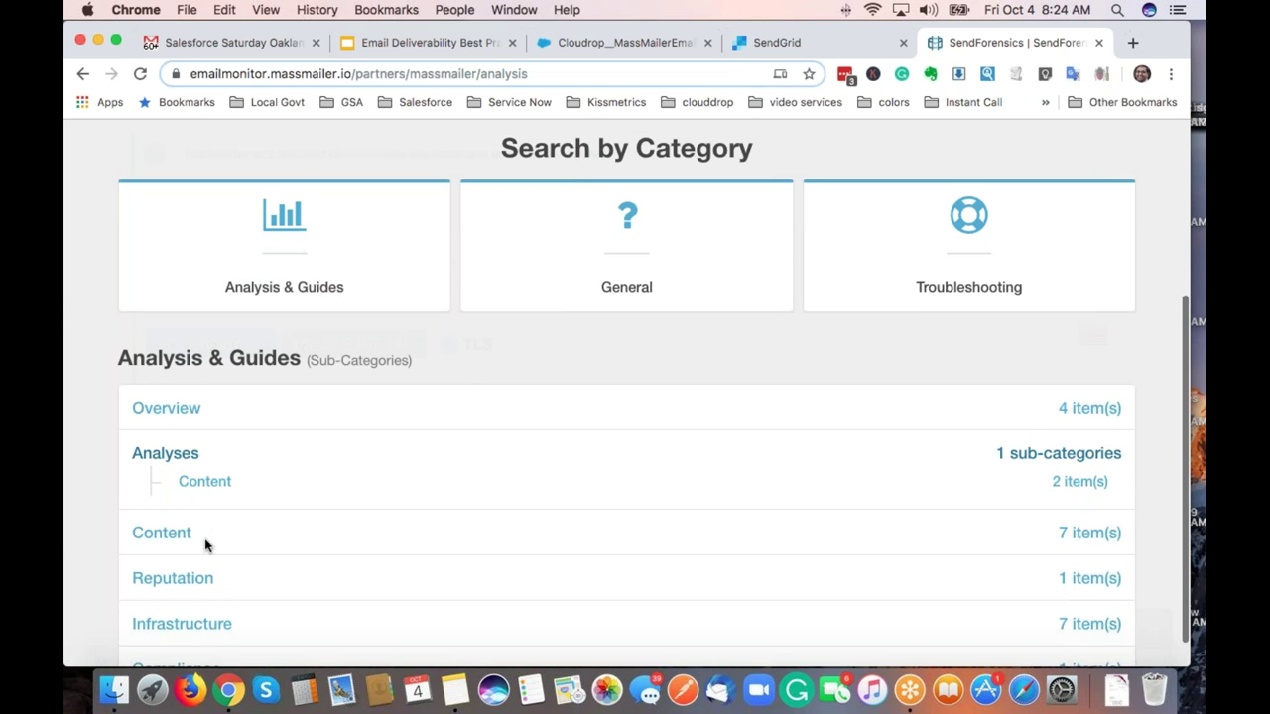
{"action": "scroll", "coordinate": [206, 543], "scroll_direction": "down", "scroll_amount": 1}
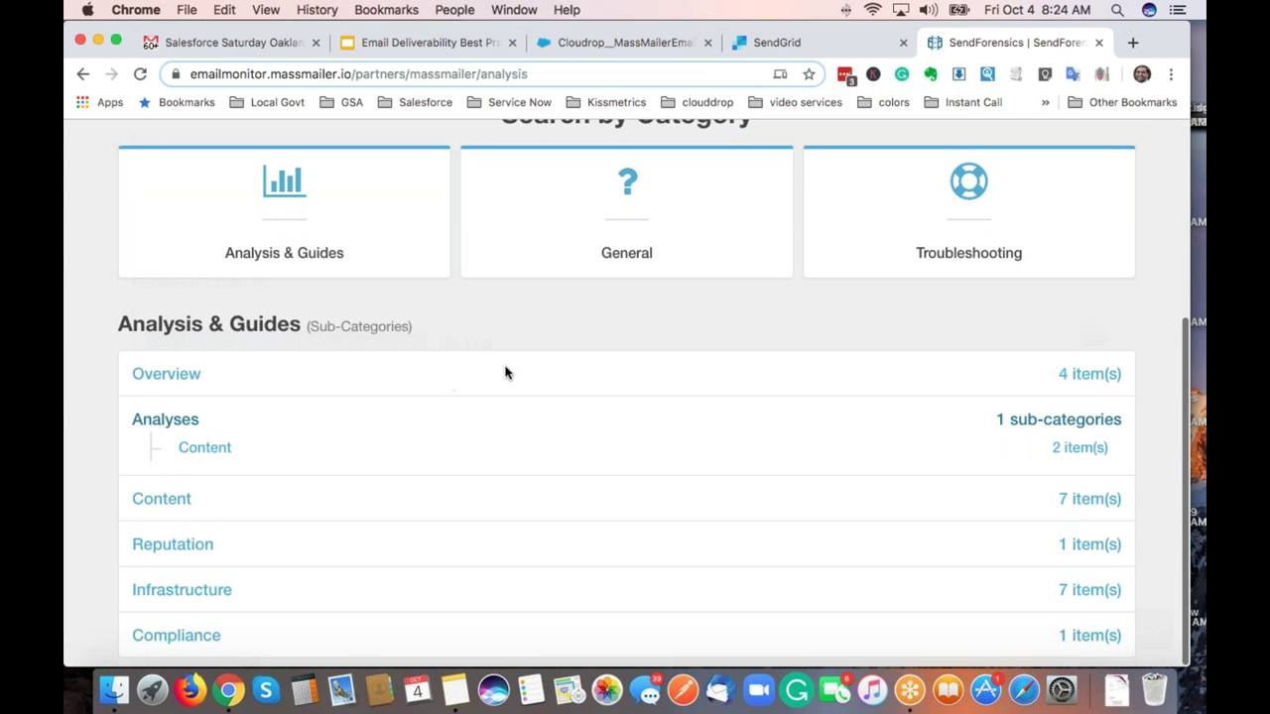
{"action": "scroll", "coordinate": [661, 317], "scroll_direction": "up", "scroll_amount": 3}
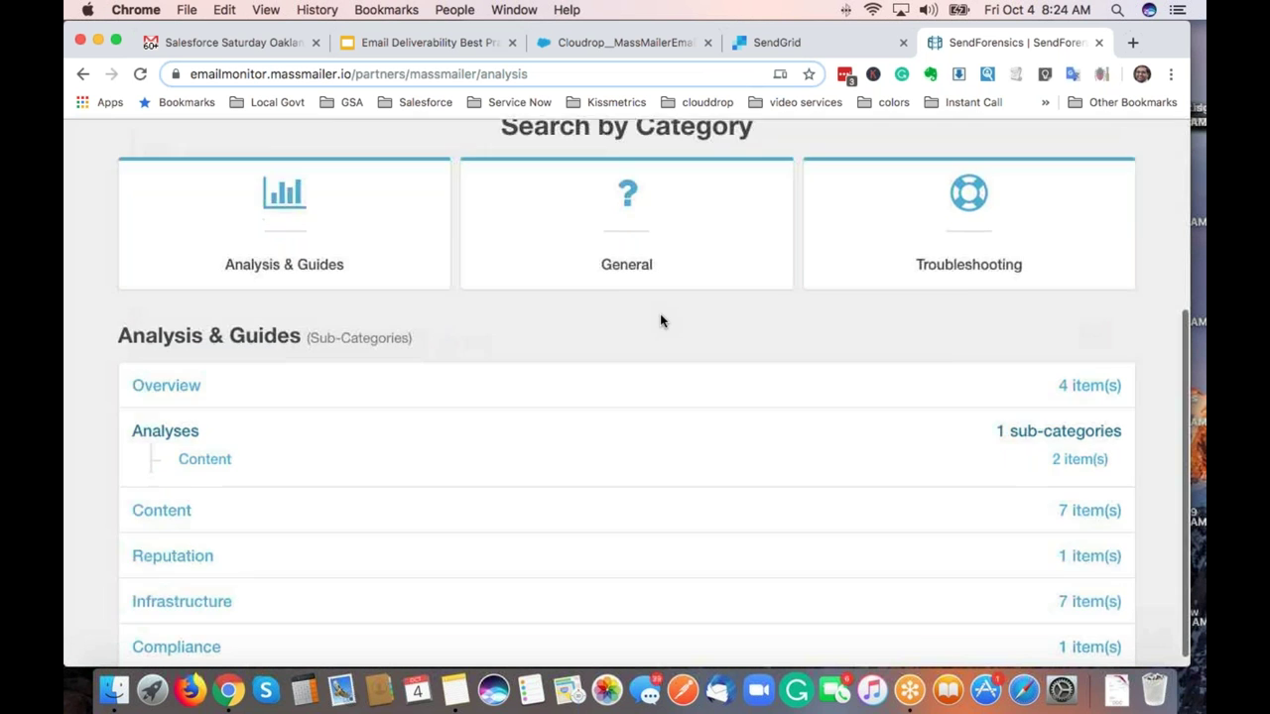
{"action": "scroll", "coordinate": [664, 321], "scroll_direction": "up", "scroll_amount": 3}
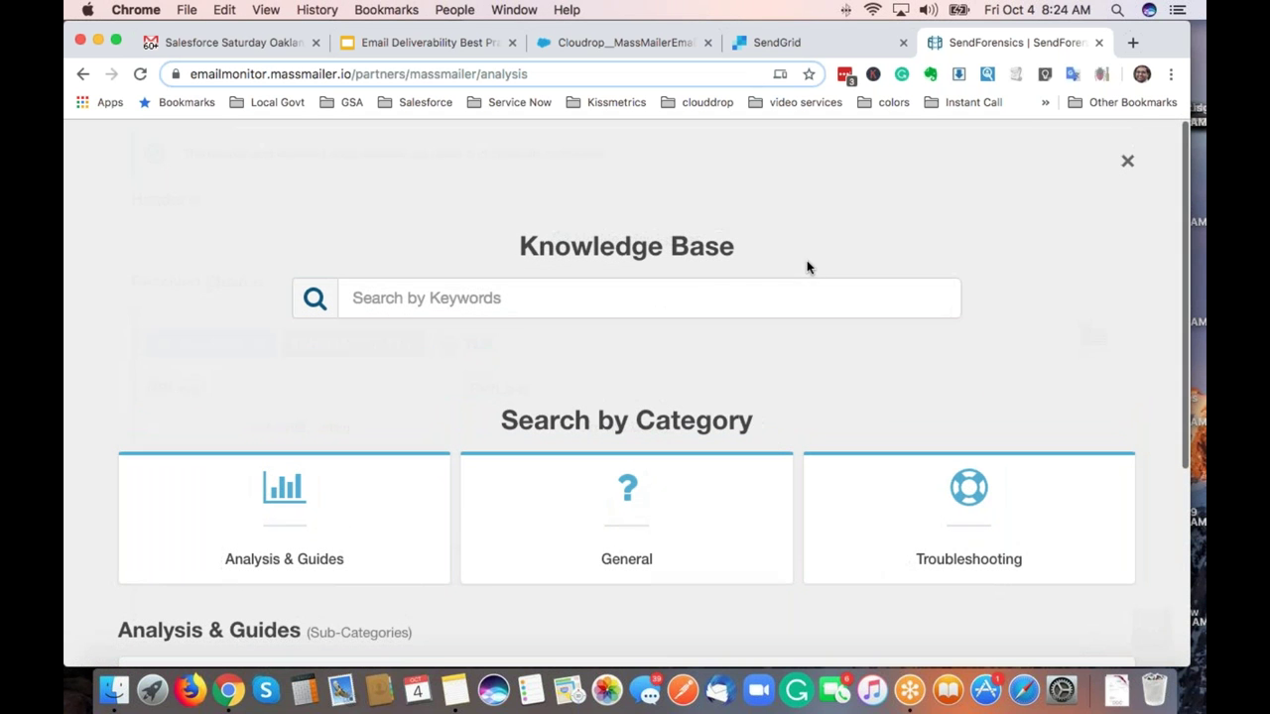
{"action": "left_click", "coordinate": [1123, 167]}
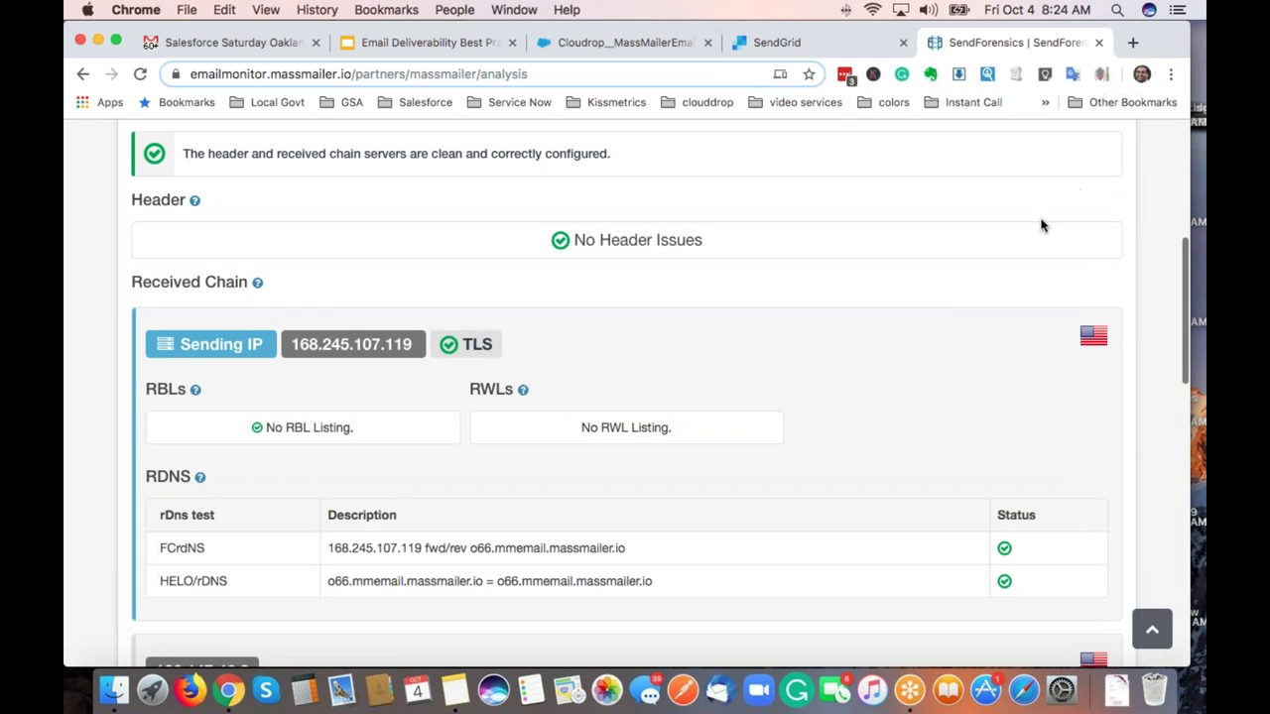
Expand the SPF and DKIM rows to show their records, including the 1024-bit DKIM key.
{"action": "scroll", "coordinate": [989, 268], "scroll_direction": "down", "scroll_amount": 10}
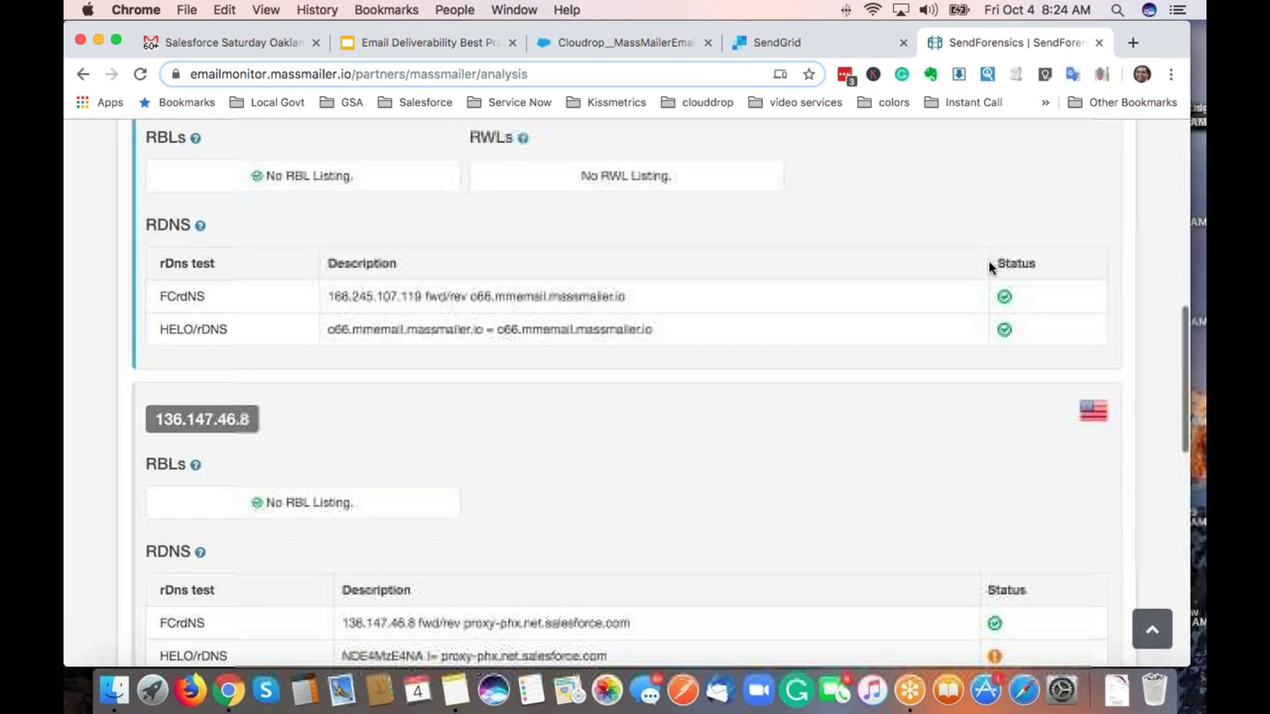
{"action": "scroll", "coordinate": [989, 268], "scroll_direction": "down", "scroll_amount": 8}
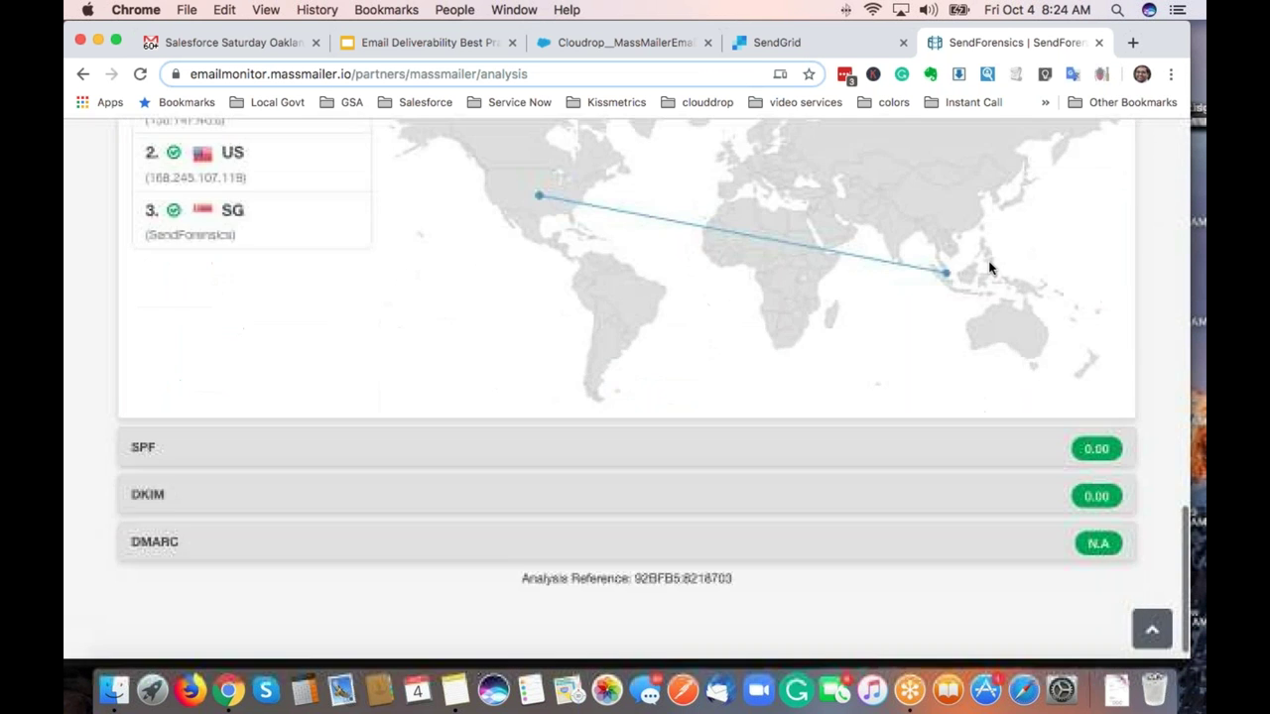
{"action": "left_click", "coordinate": [598, 439]}
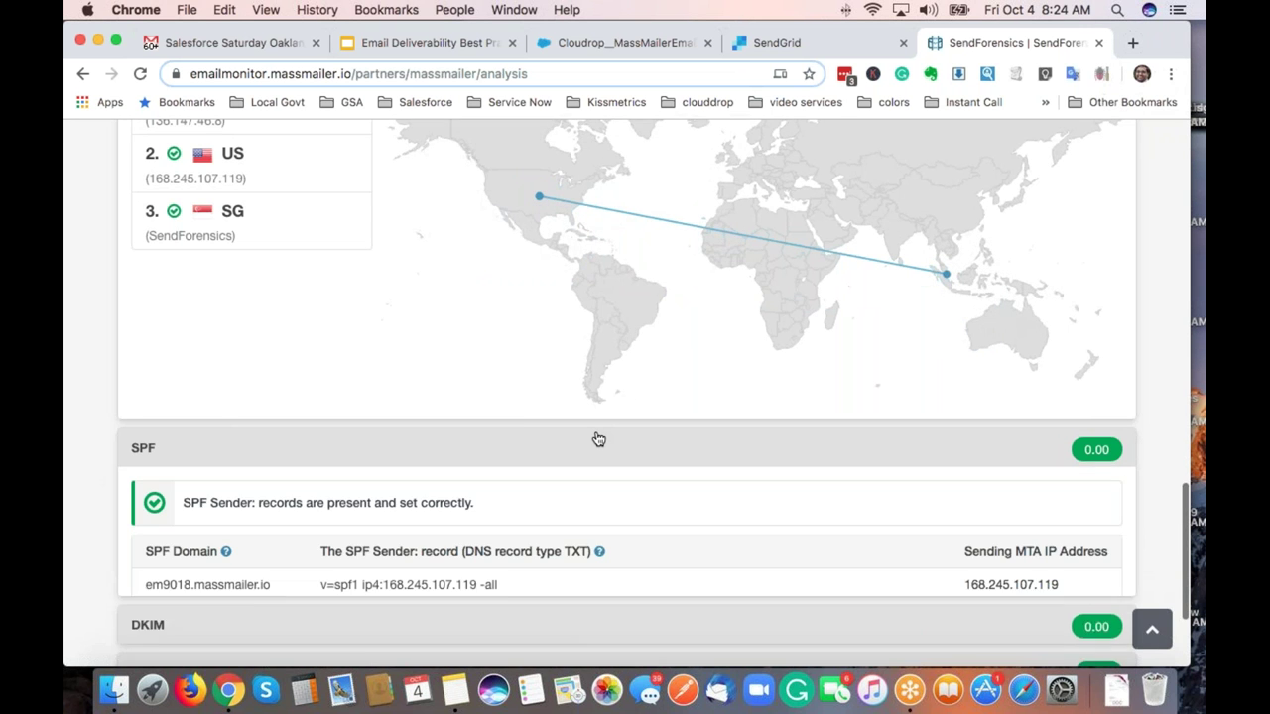
{"action": "scroll", "coordinate": [598, 440], "scroll_direction": "down", "scroll_amount": 4}
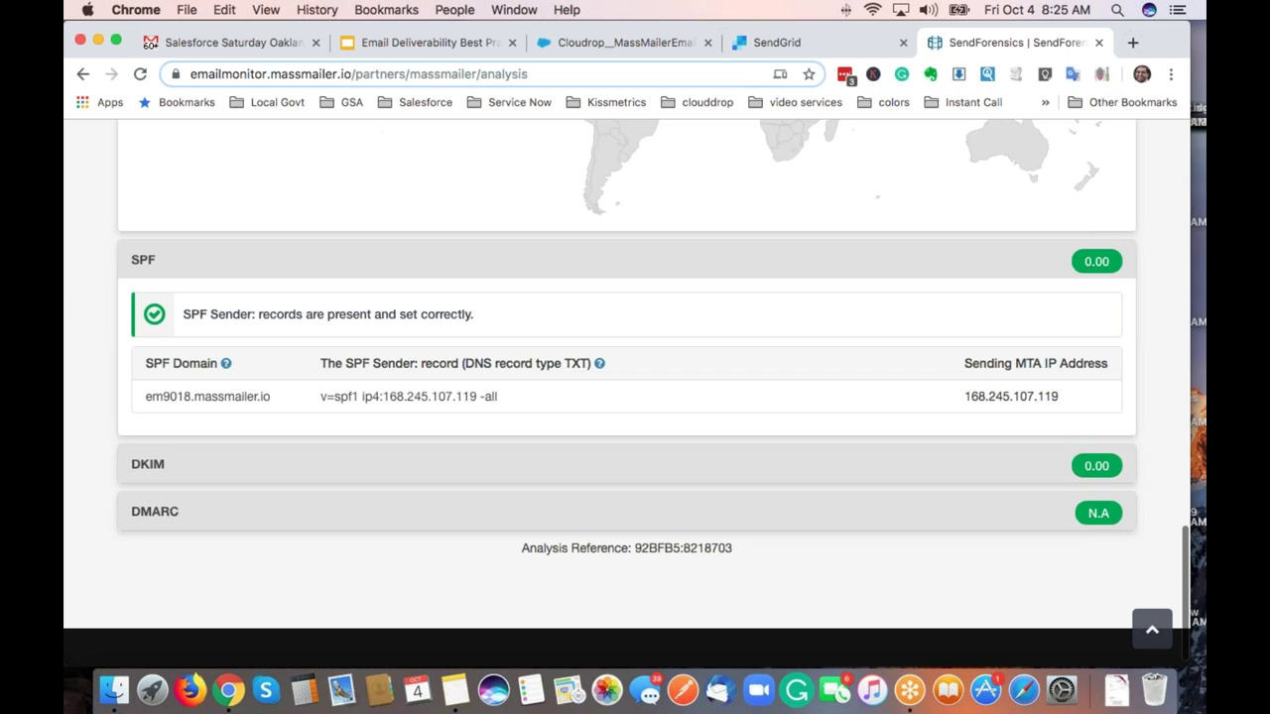
{"action": "left_click", "coordinate": [613, 472]}
{"action": "scroll", "coordinate": [613, 472], "scroll_direction": "down", "scroll_amount": 5}
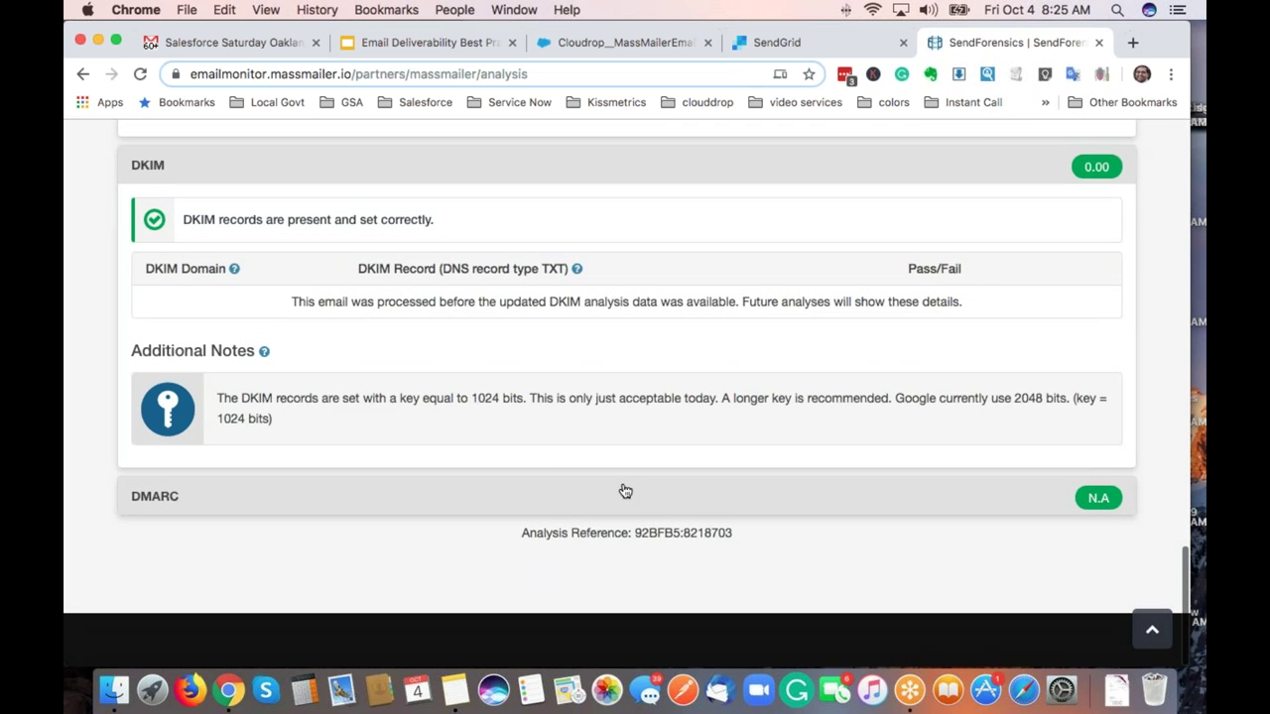
{"action": "scroll", "coordinate": [593, 420], "scroll_direction": "up", "scroll_amount": 20}
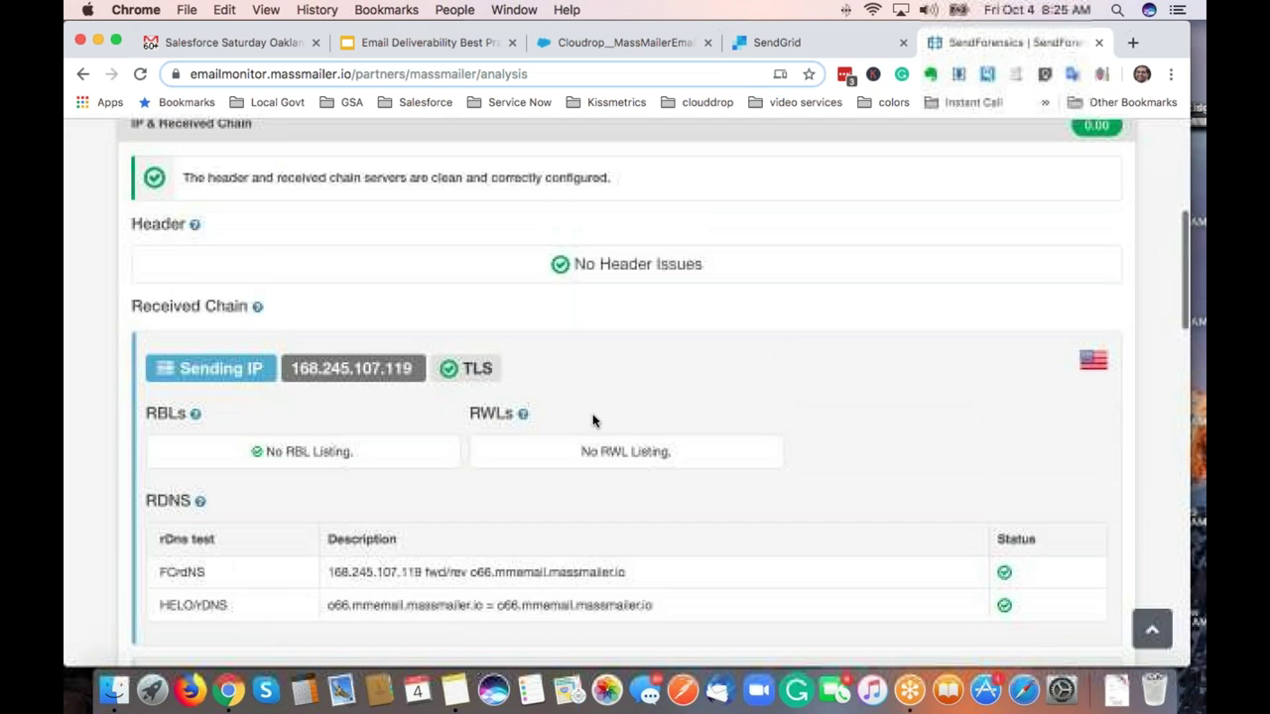
{"action": "scroll", "coordinate": [405, 402], "scroll_direction": "down", "scroll_amount": 2}
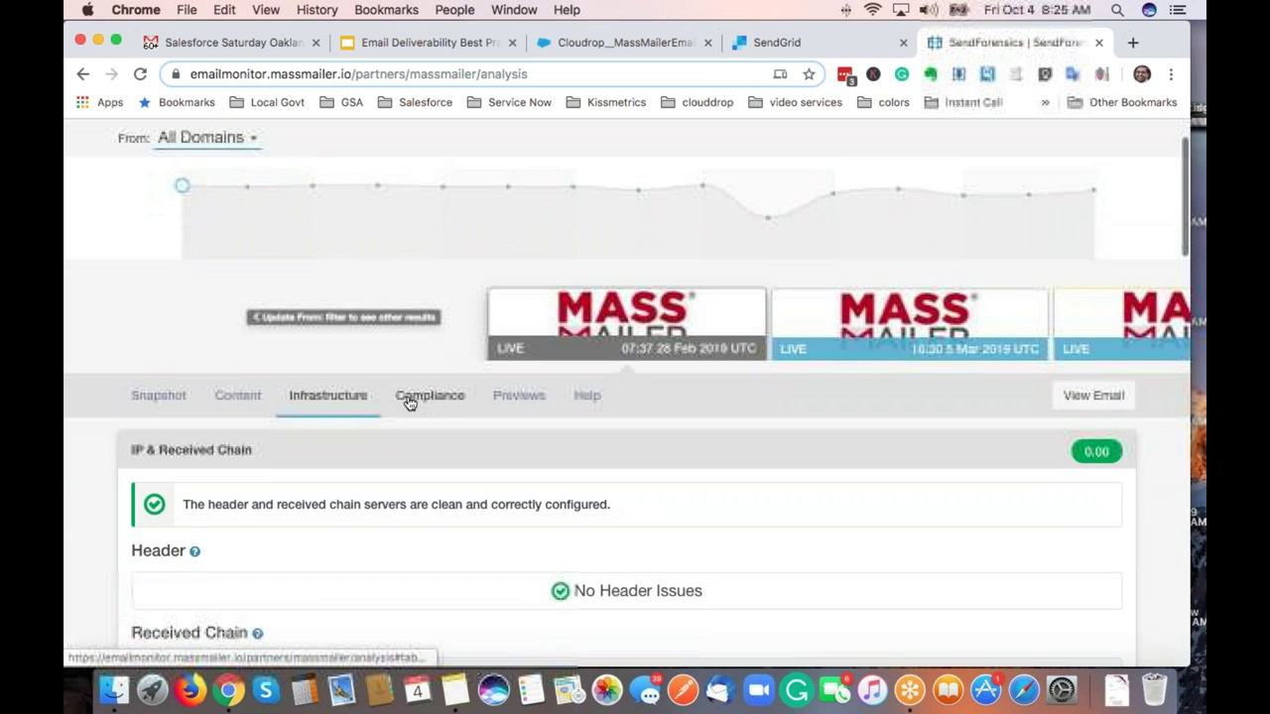
Review Cookie Forensics on the Compliance tab, then show the email client previews.
{"action": "left_click", "coordinate": [408, 399]}
{"action": "scroll", "coordinate": [467, 447], "scroll_direction": "down", "scroll_amount": 5}
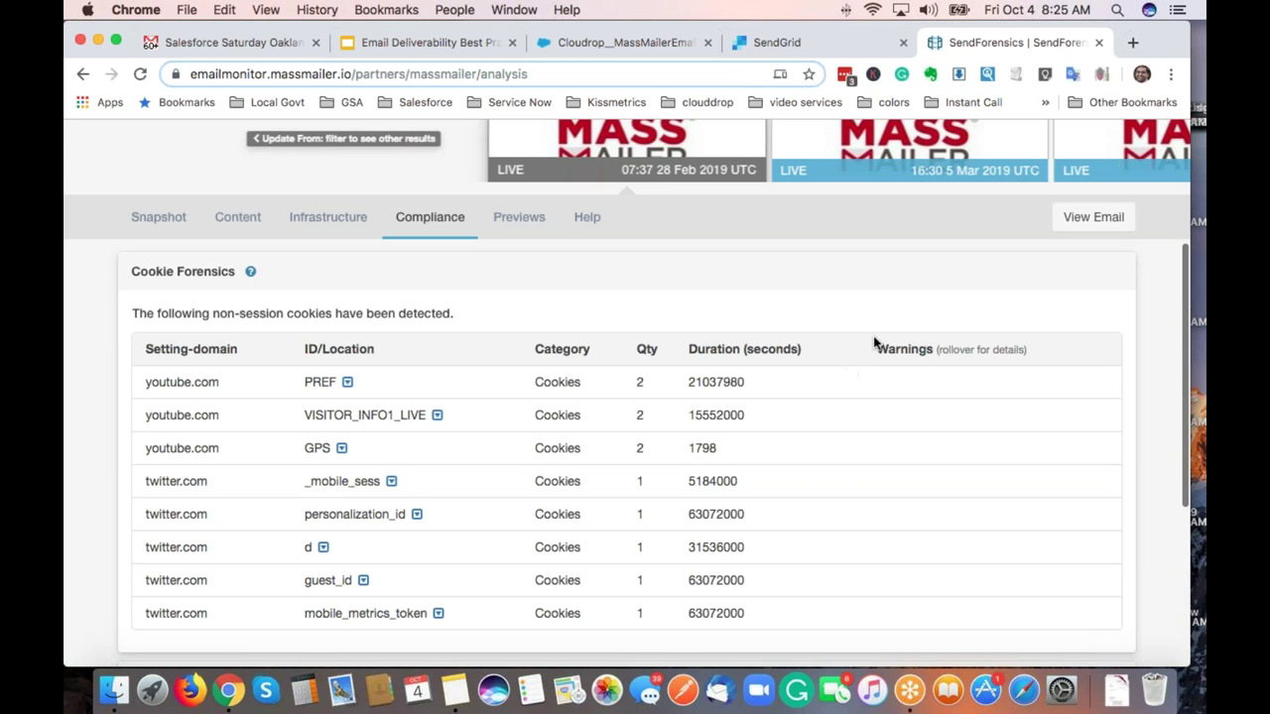
{"action": "left_click", "coordinate": [517, 220]}
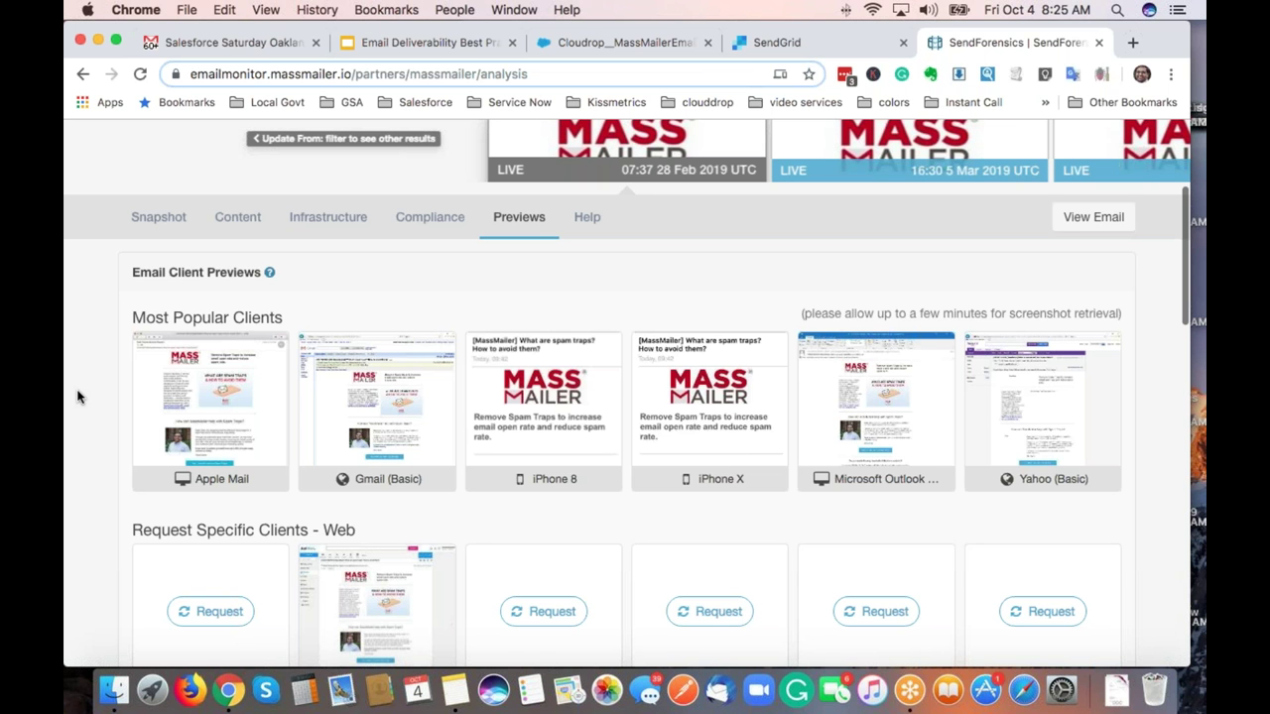
Enlarge and inspect the Microsoft Outlook 2016 preview, then close it.
{"action": "left_click", "coordinate": [912, 426]}
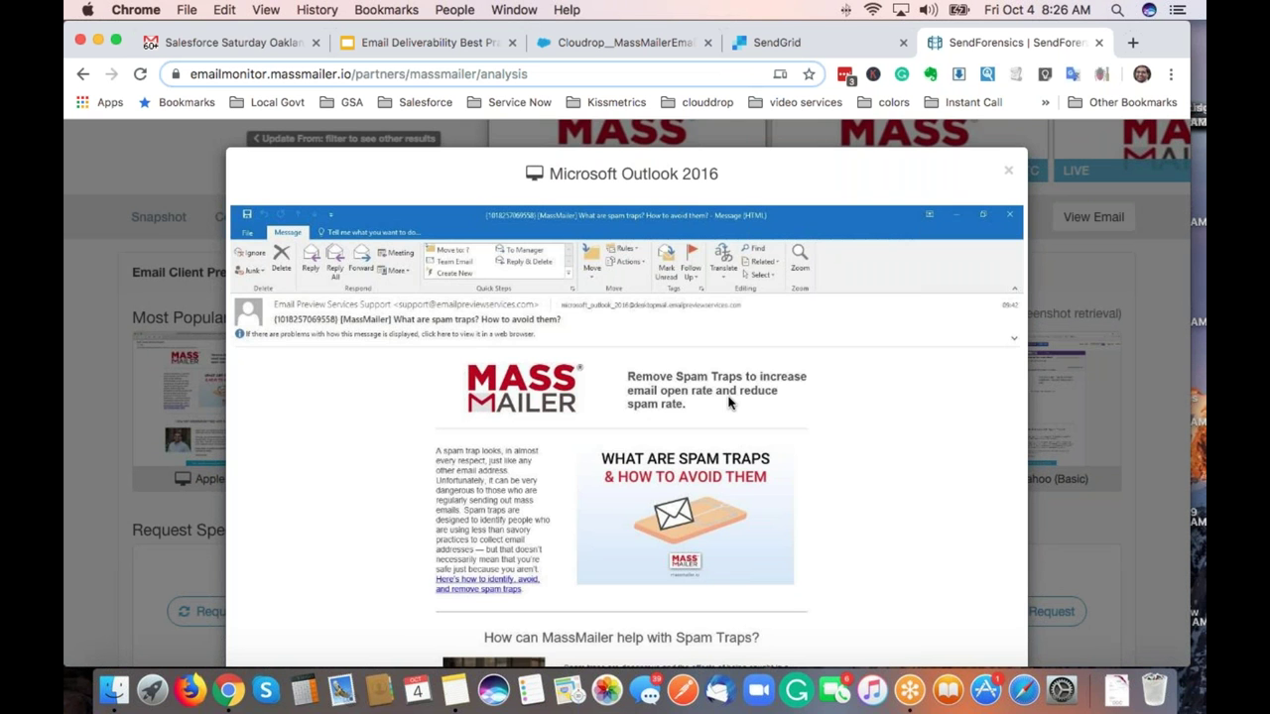
{"action": "scroll", "coordinate": [727, 402], "scroll_direction": "down", "scroll_amount": 5}
{"action": "scroll", "coordinate": [727, 401], "scroll_direction": "up", "scroll_amount": 2}
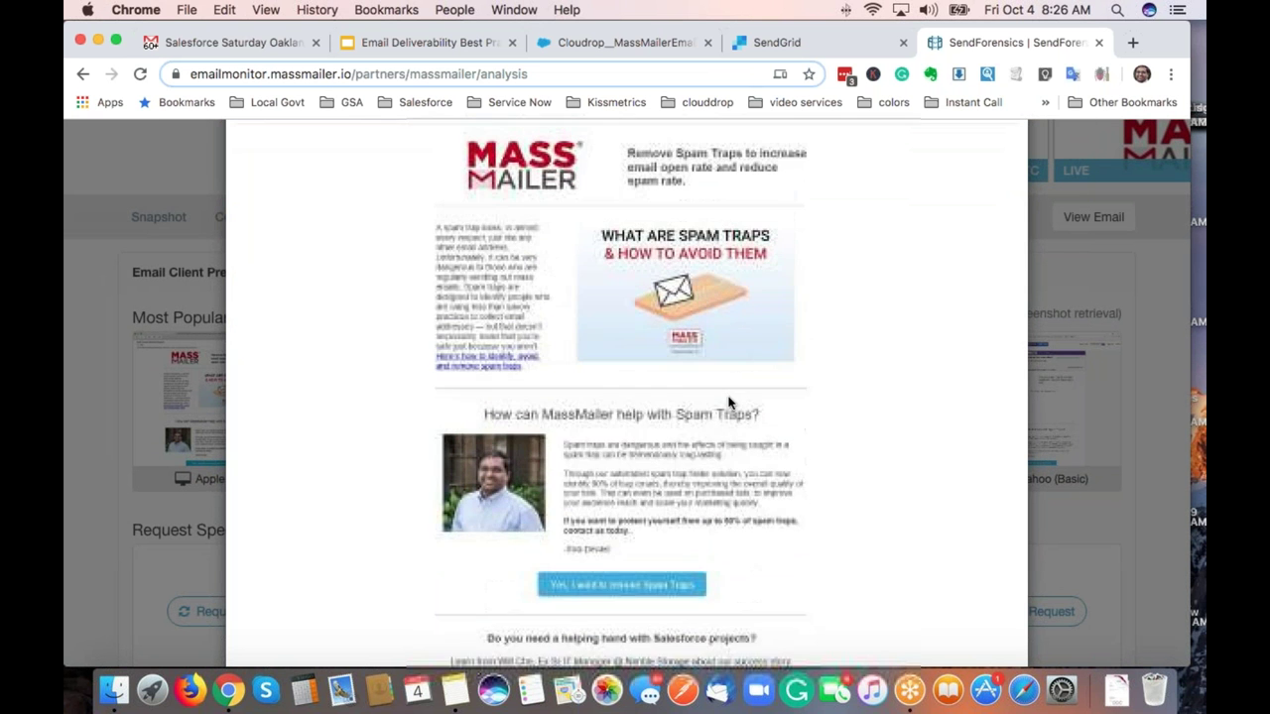
{"action": "scroll", "coordinate": [727, 401], "scroll_direction": "up", "scroll_amount": 4}
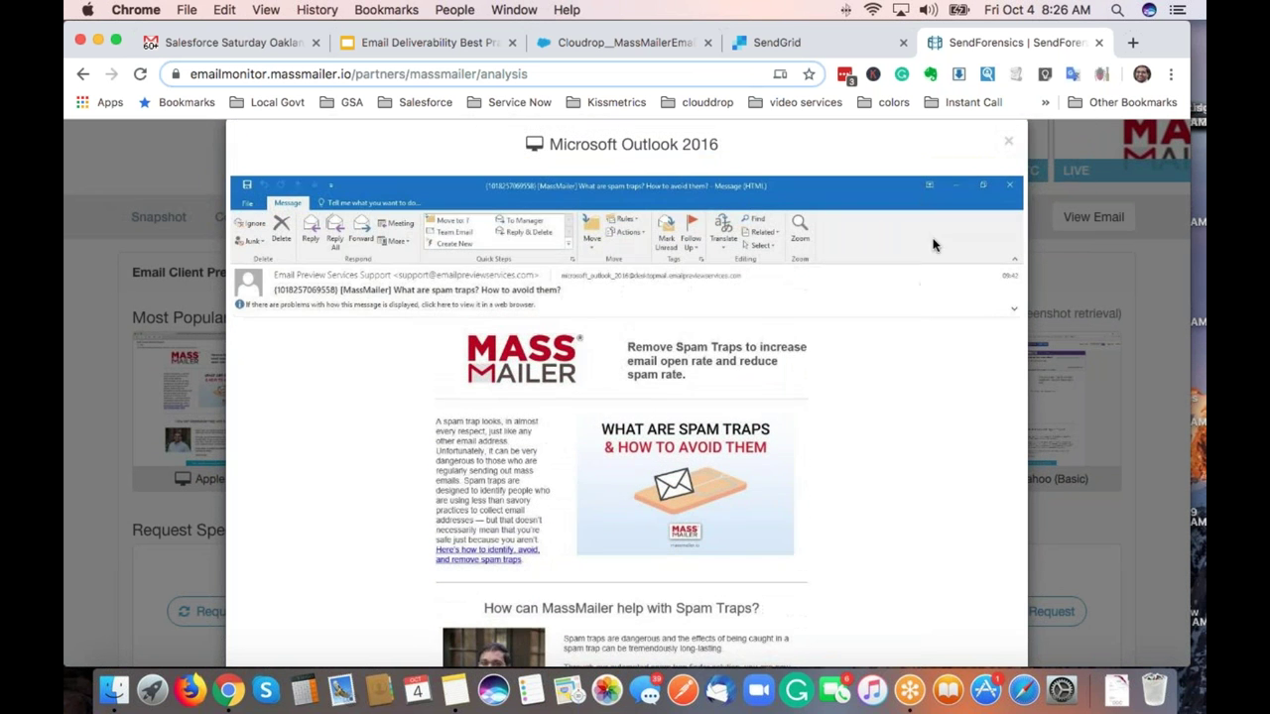
{"action": "left_click", "coordinate": [1008, 141]}
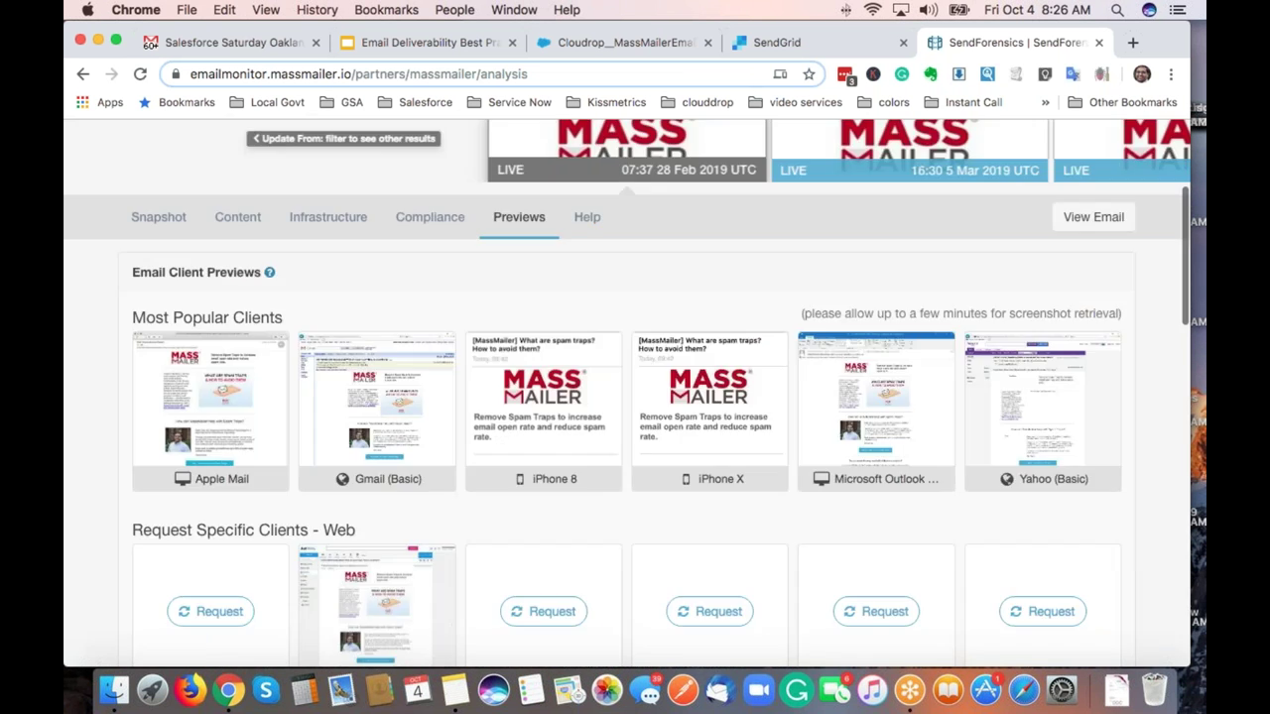
Request a Thunderbird preview of the email.
{"action": "scroll", "coordinate": [85, 489], "scroll_direction": "down", "scroll_amount": 8}
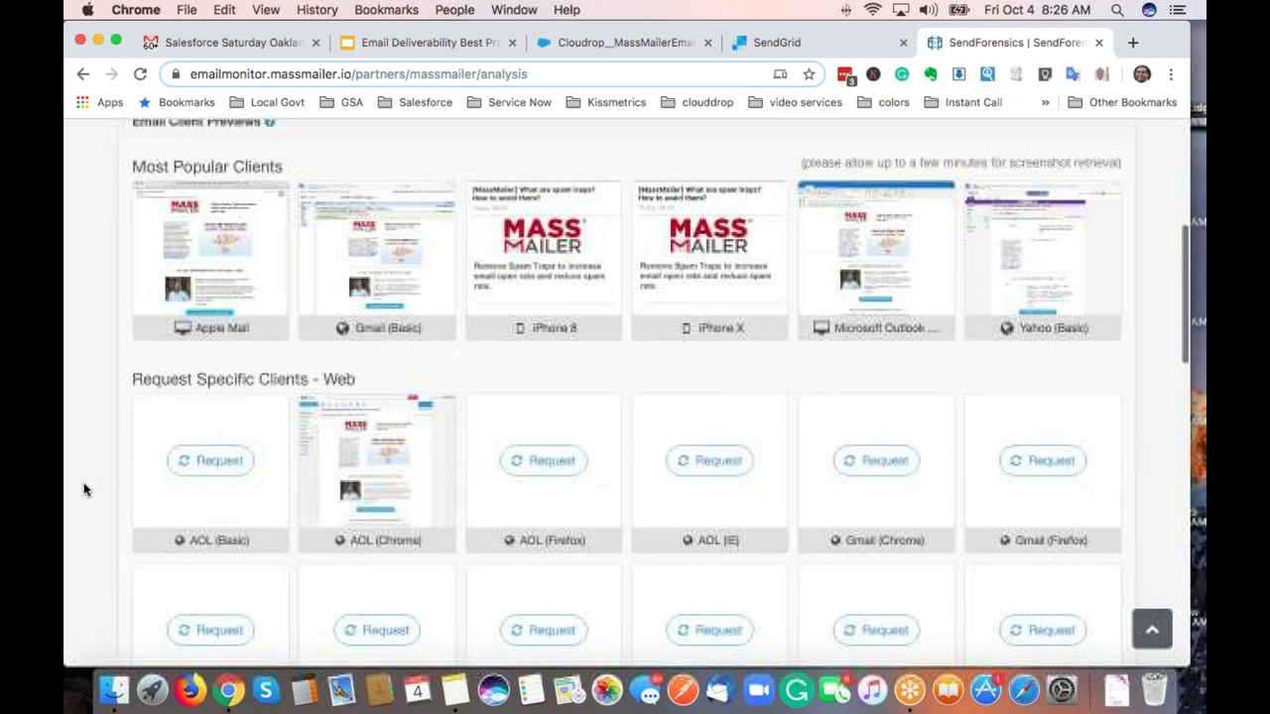
{"action": "scroll", "coordinate": [198, 438], "scroll_direction": "down", "scroll_amount": 14}
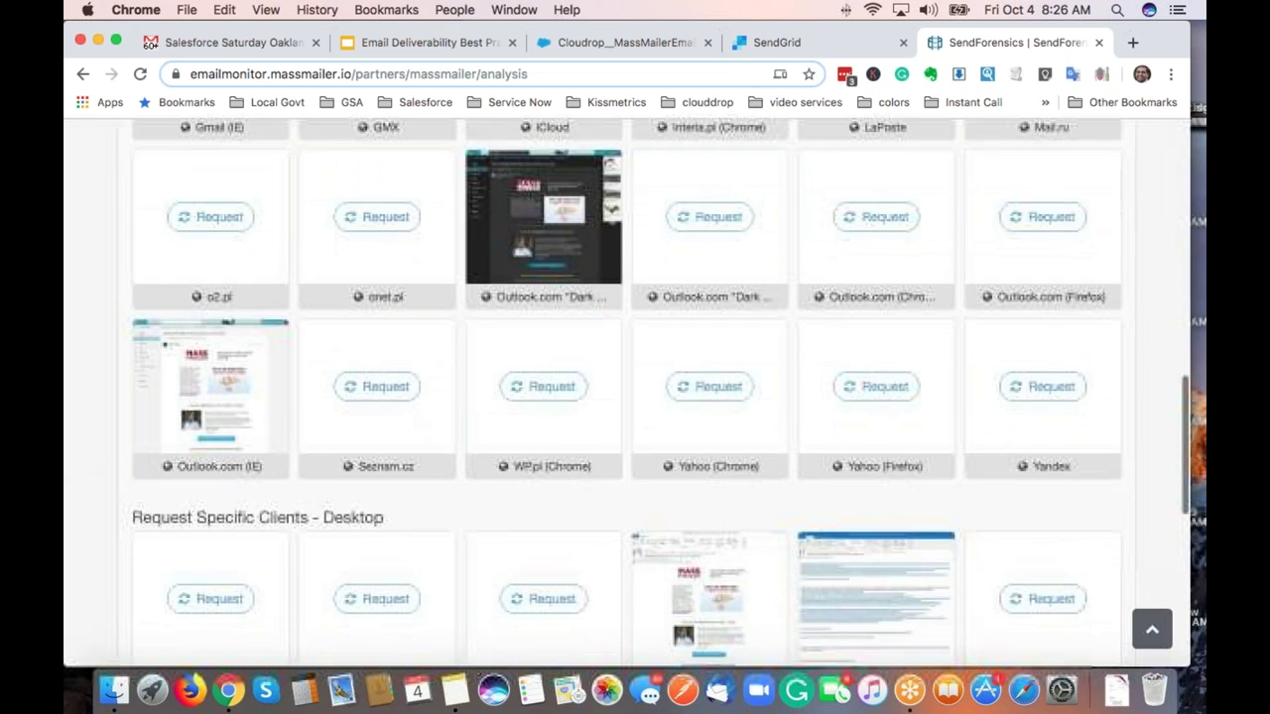
{"action": "scroll", "coordinate": [261, 448], "scroll_direction": "down", "scroll_amount": 4}
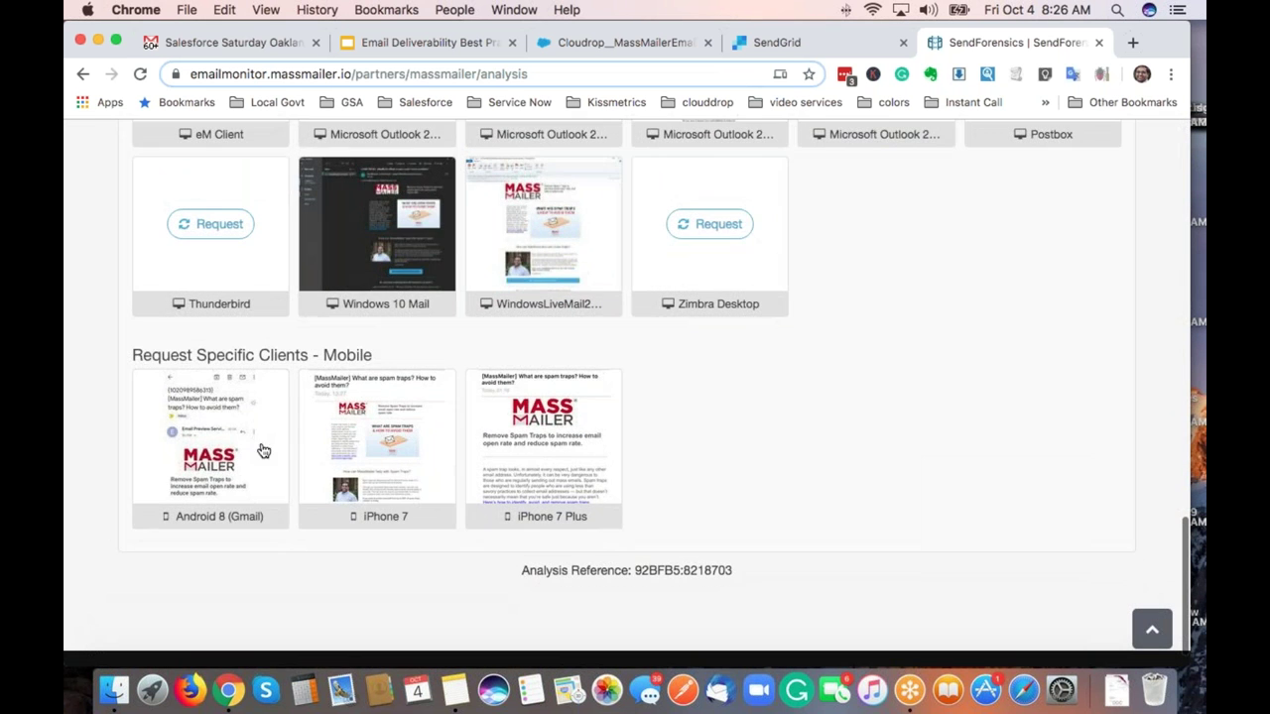
{"action": "scroll", "coordinate": [261, 447], "scroll_direction": "up", "scroll_amount": 4}
{"action": "scroll", "coordinate": [211, 437], "scroll_direction": "up", "scroll_amount": 2}
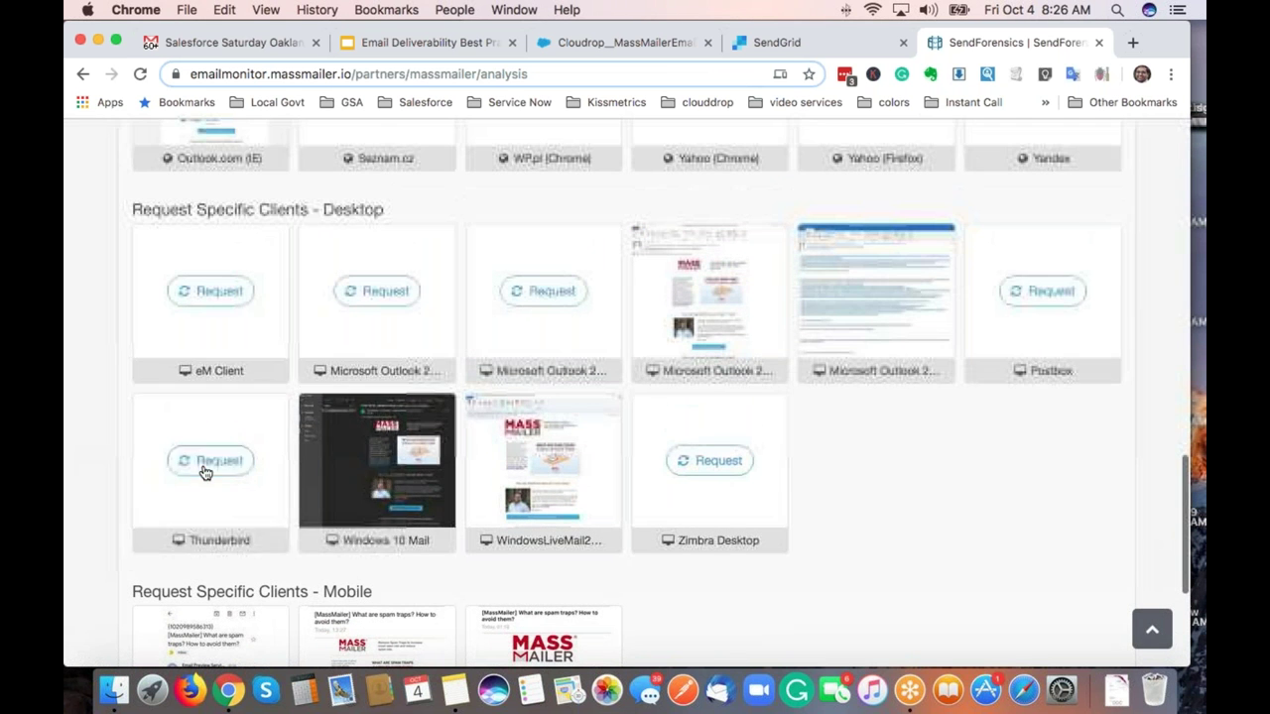
{"action": "left_click", "coordinate": [210, 462]}
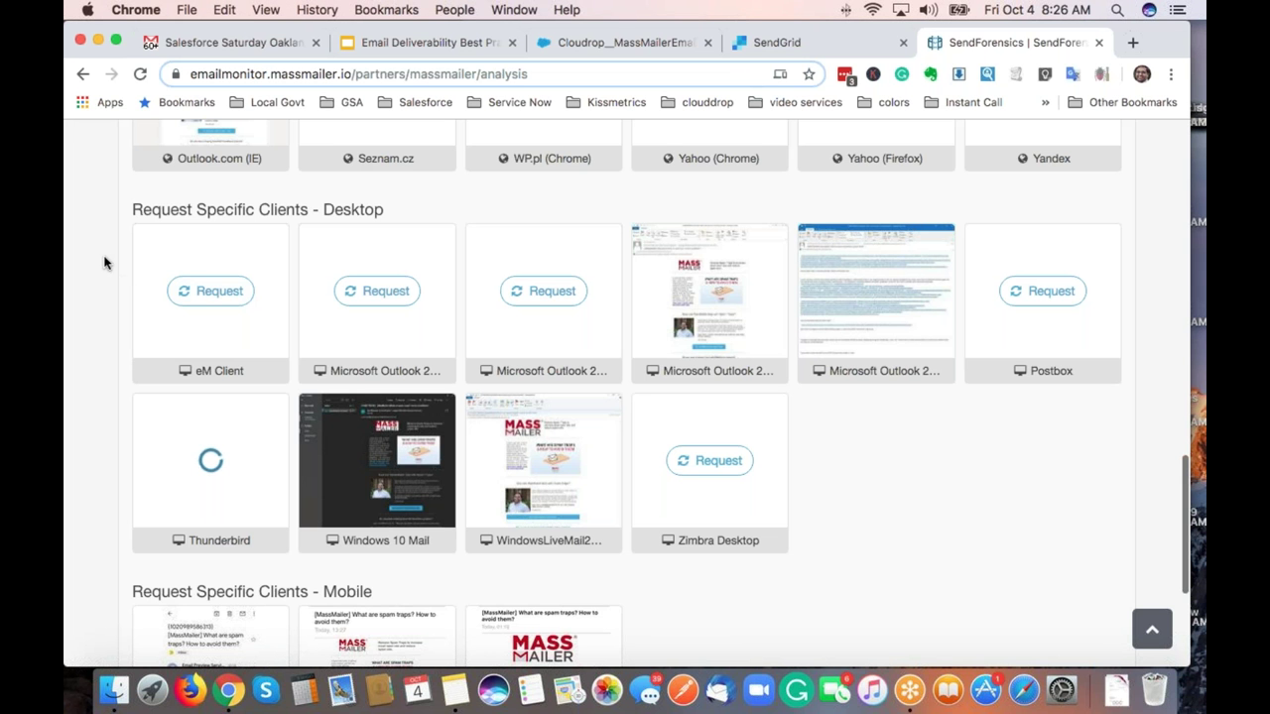
{"action": "scroll", "coordinate": [133, 192], "scroll_direction": "up", "scroll_amount": 20}
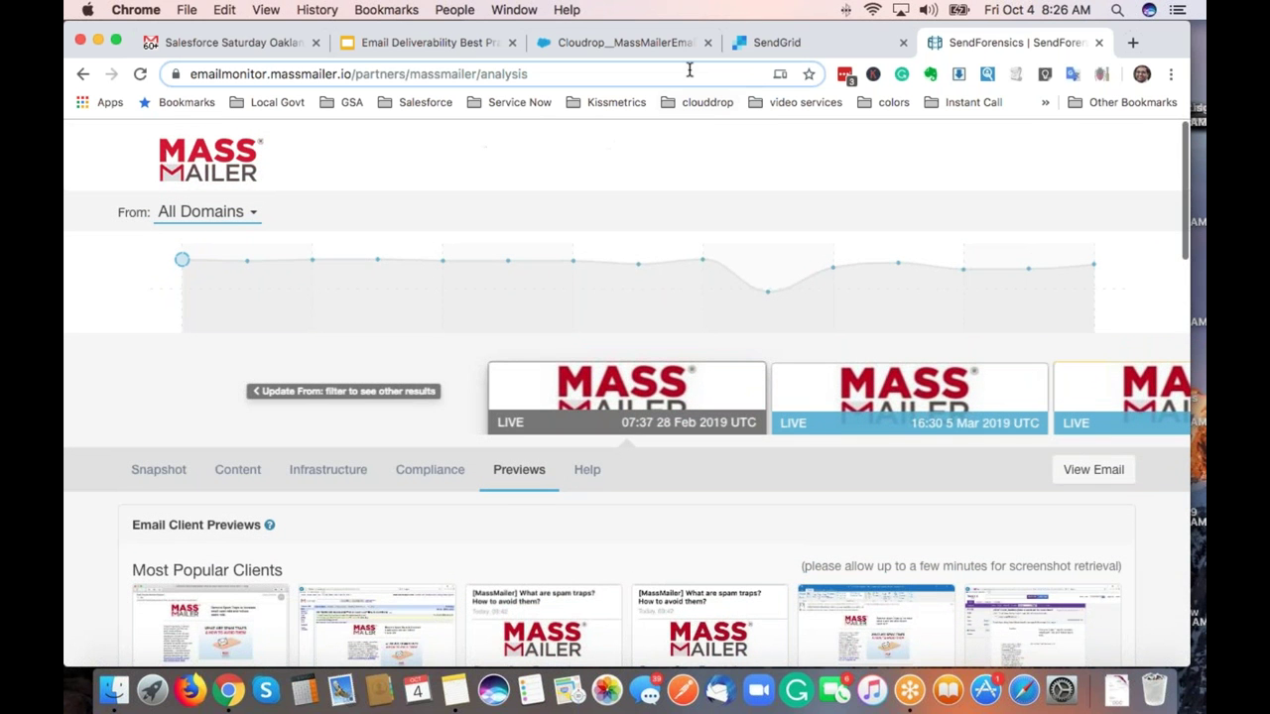
Switch to the Cloudrop_MassMailer tab and review the 70.77% FAIR snapshot with 21.53% content issues.
{"action": "left_click", "coordinate": [653, 52]}
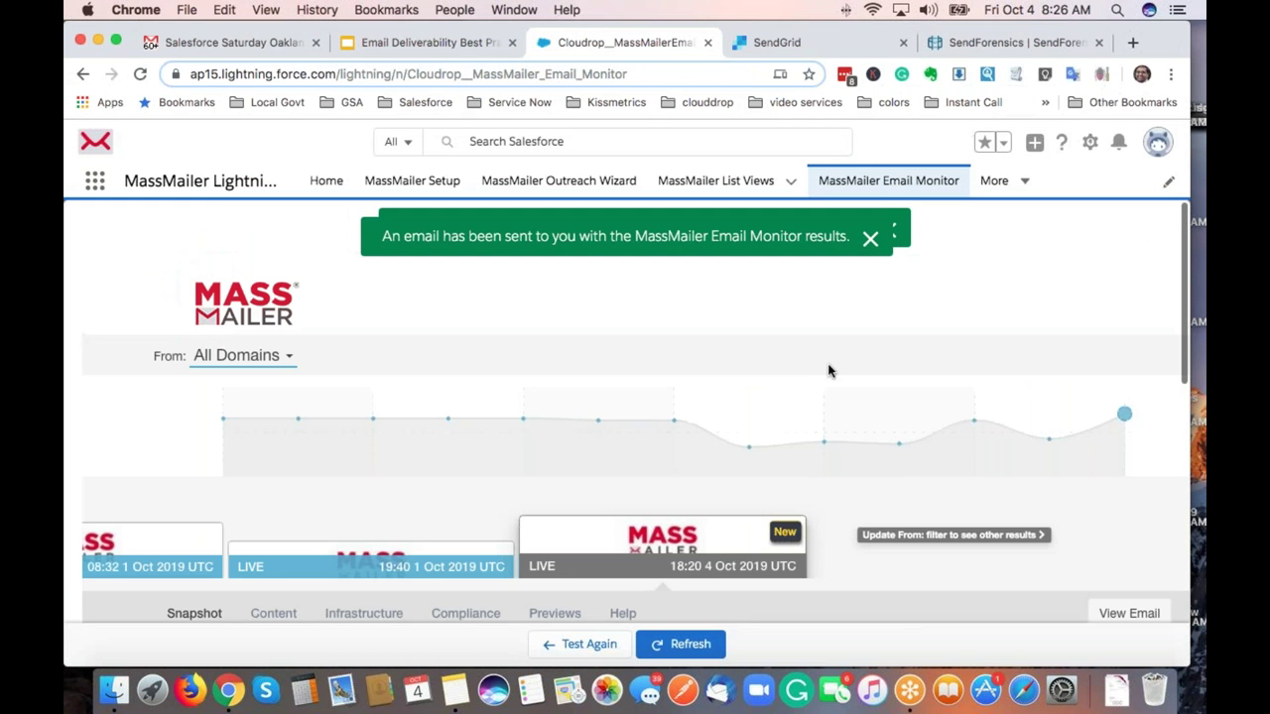
{"action": "scroll", "coordinate": [823, 342], "scroll_direction": "down", "scroll_amount": 5}
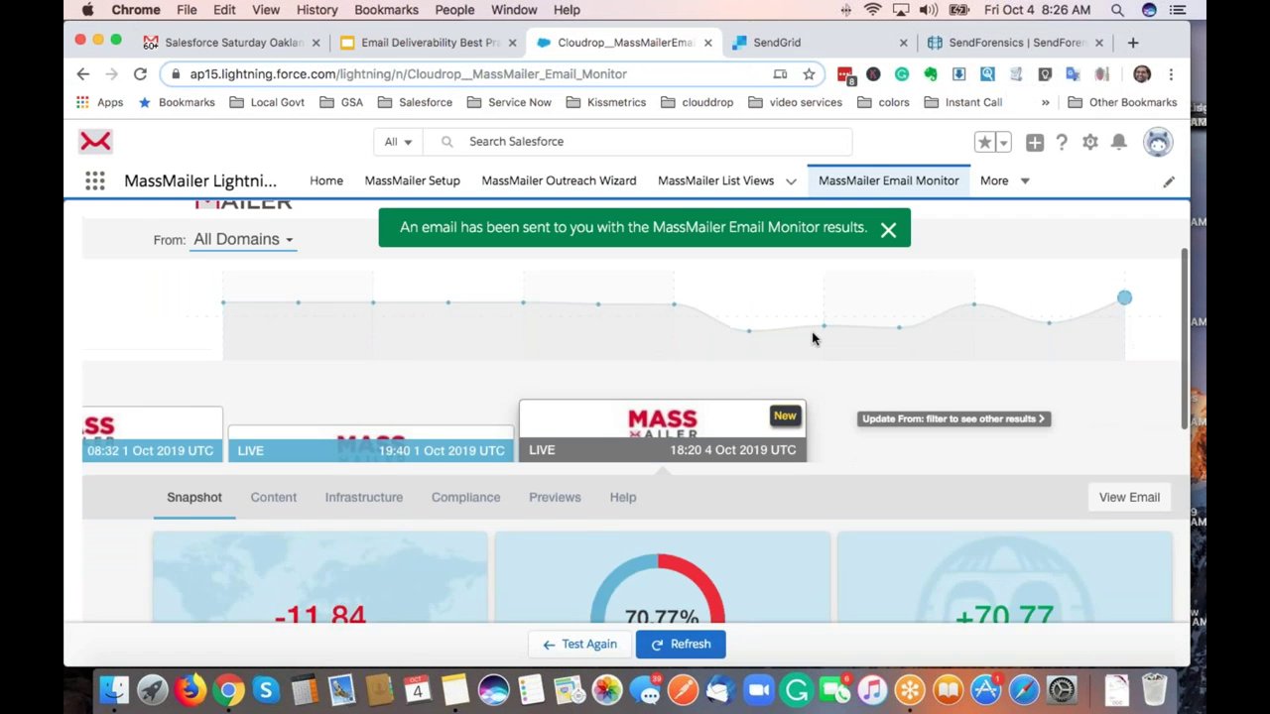
{"action": "scroll", "coordinate": [812, 339], "scroll_direction": "down", "scroll_amount": 2}
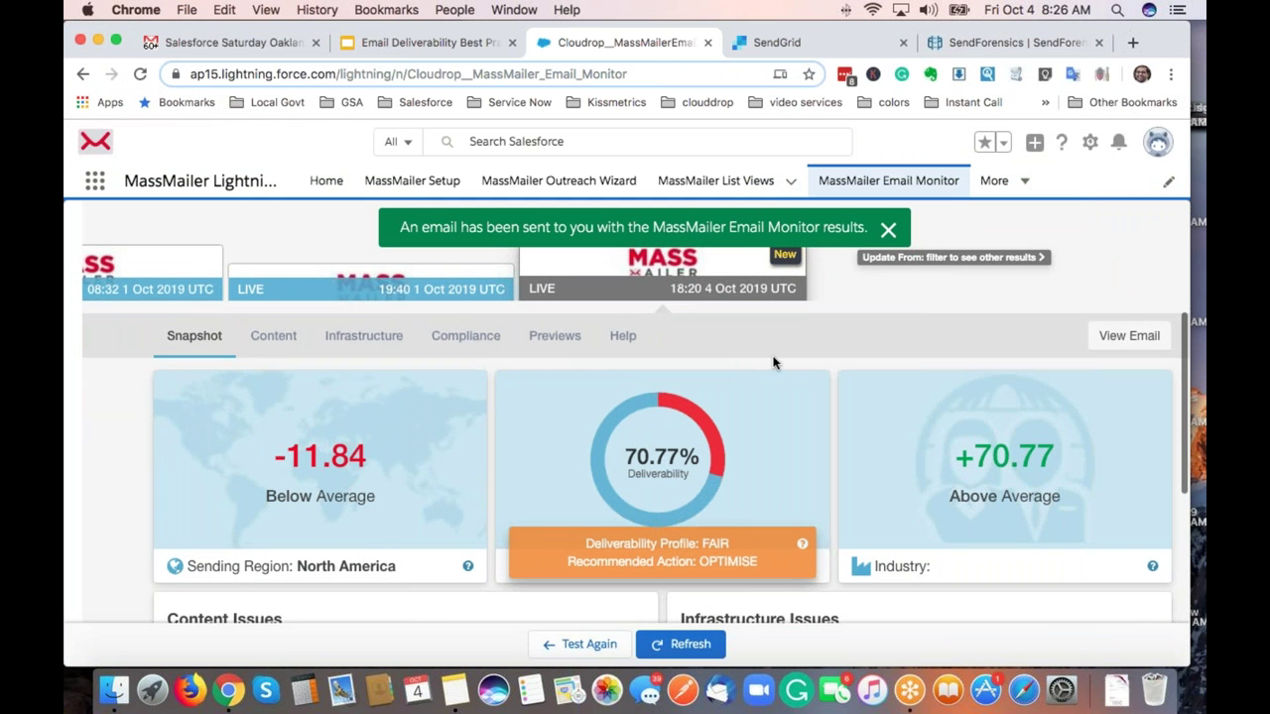
{"action": "scroll", "coordinate": [774, 363], "scroll_direction": "down", "scroll_amount": 3}
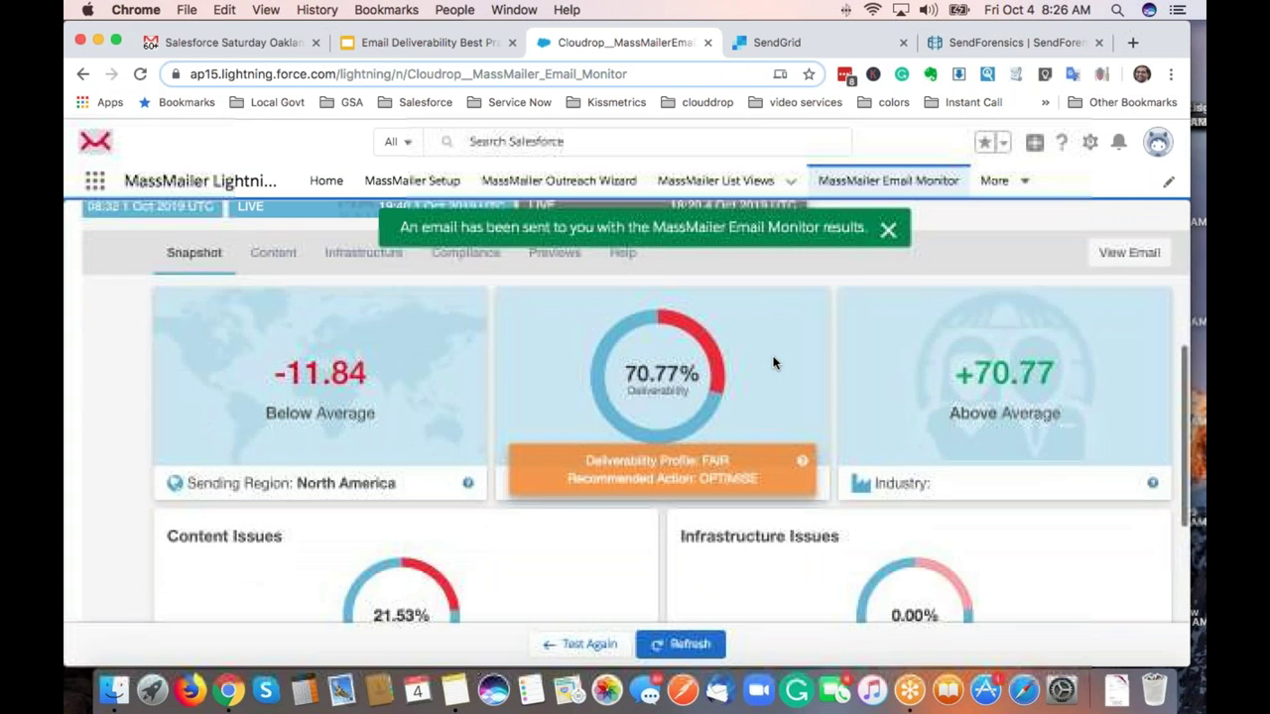
{"action": "scroll", "coordinate": [773, 363], "scroll_direction": "down", "scroll_amount": 1}
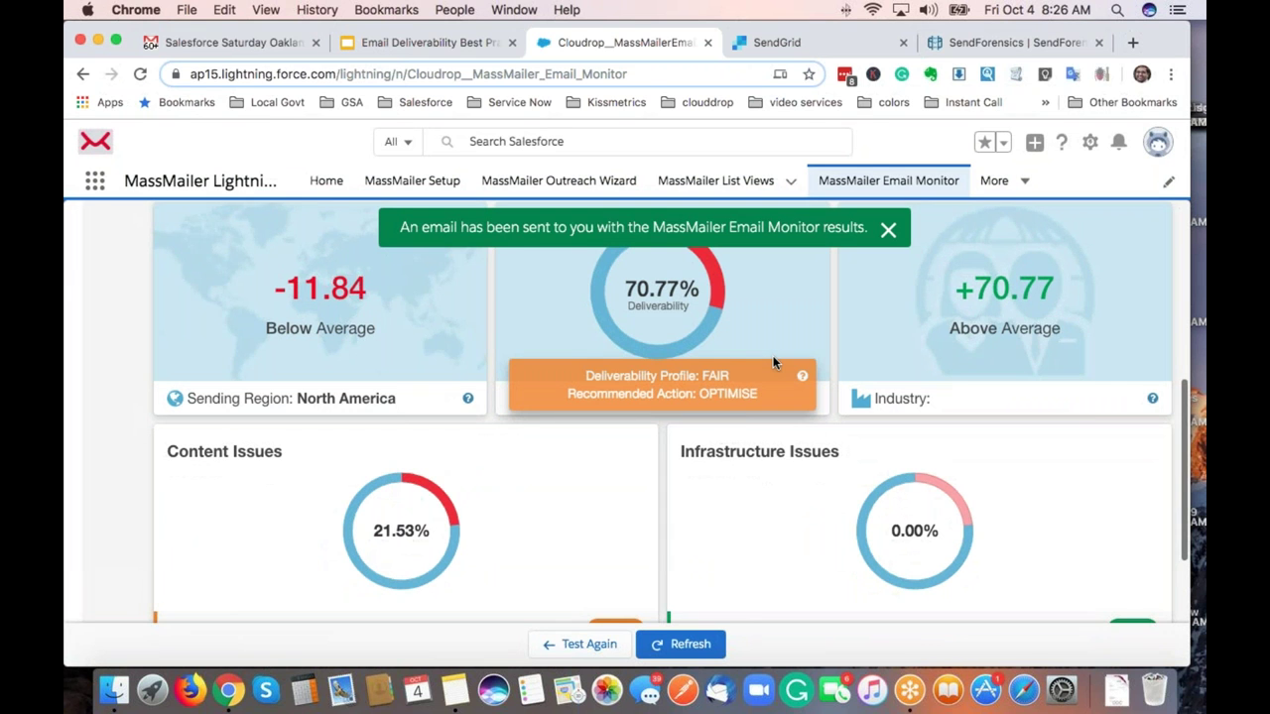
{"action": "scroll", "coordinate": [774, 363], "scroll_direction": "down", "scroll_amount": 5}
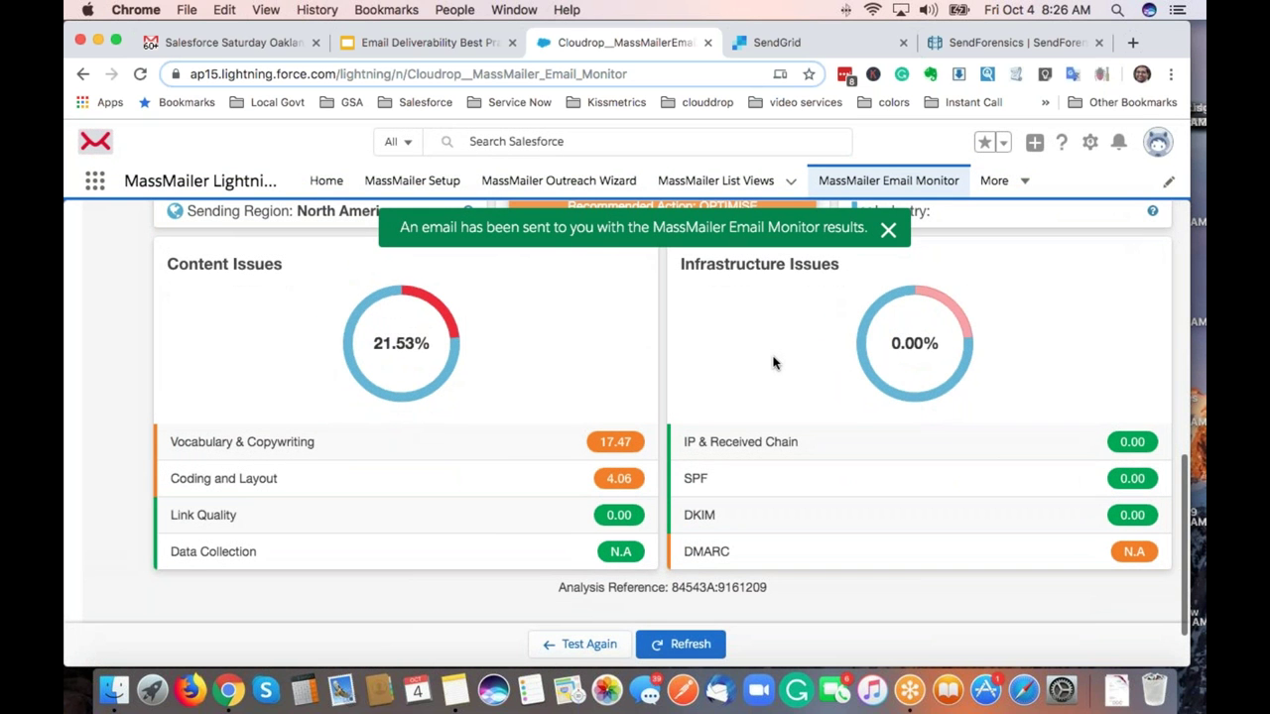
{"action": "scroll", "coordinate": [774, 363], "scroll_direction": "up", "scroll_amount": 10}
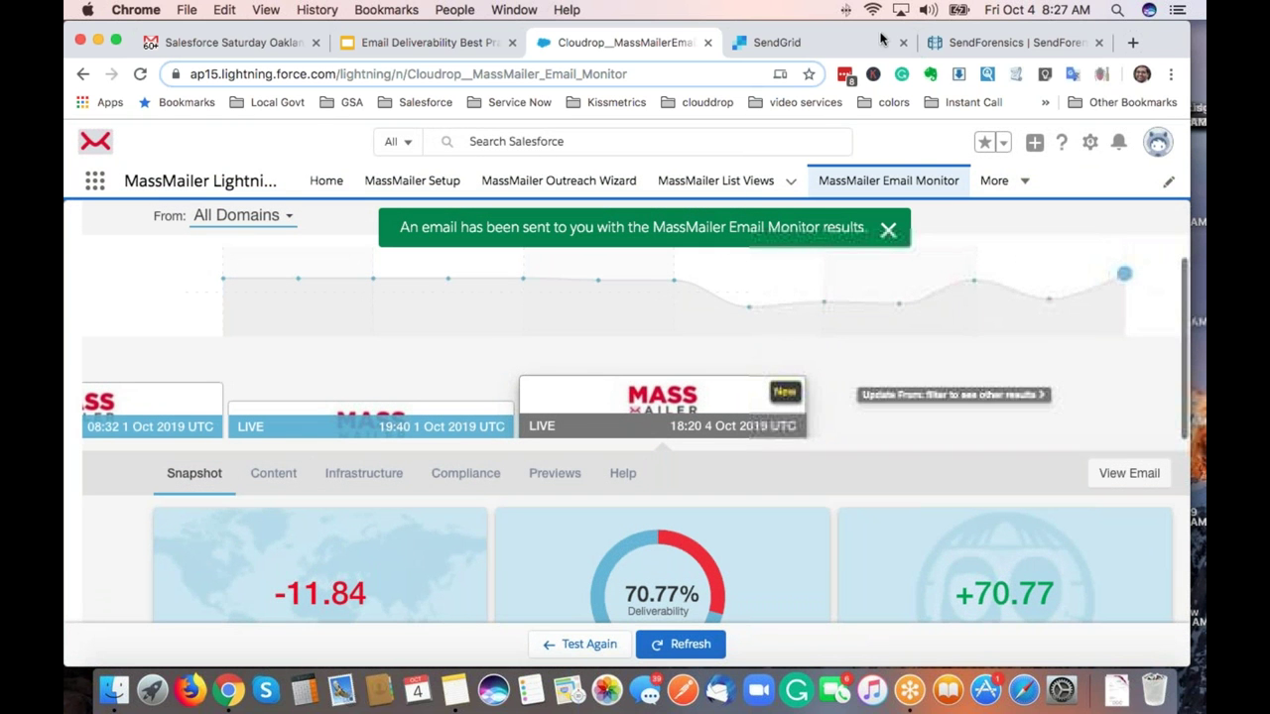
Open the email.massmailer.co domain's DNS records from SendGrid Sender Authentication.
{"action": "left_click", "coordinate": [829, 46]}
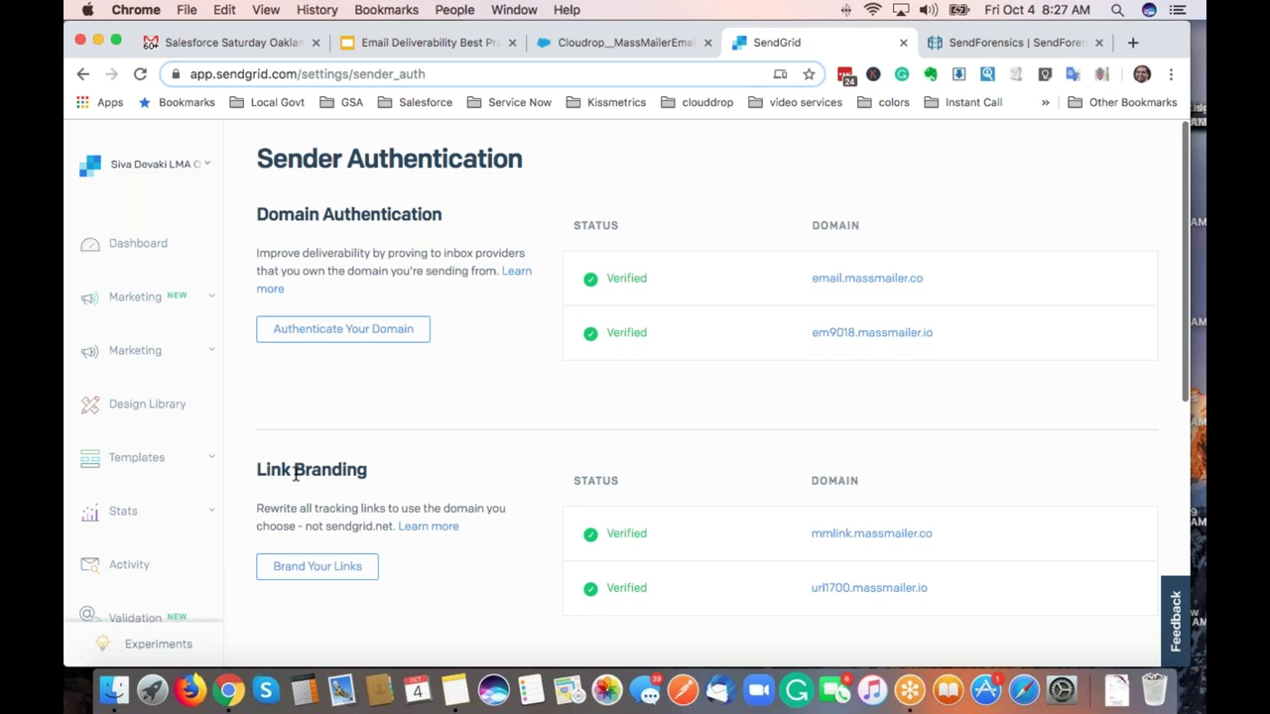
{"action": "left_click", "coordinate": [870, 280]}
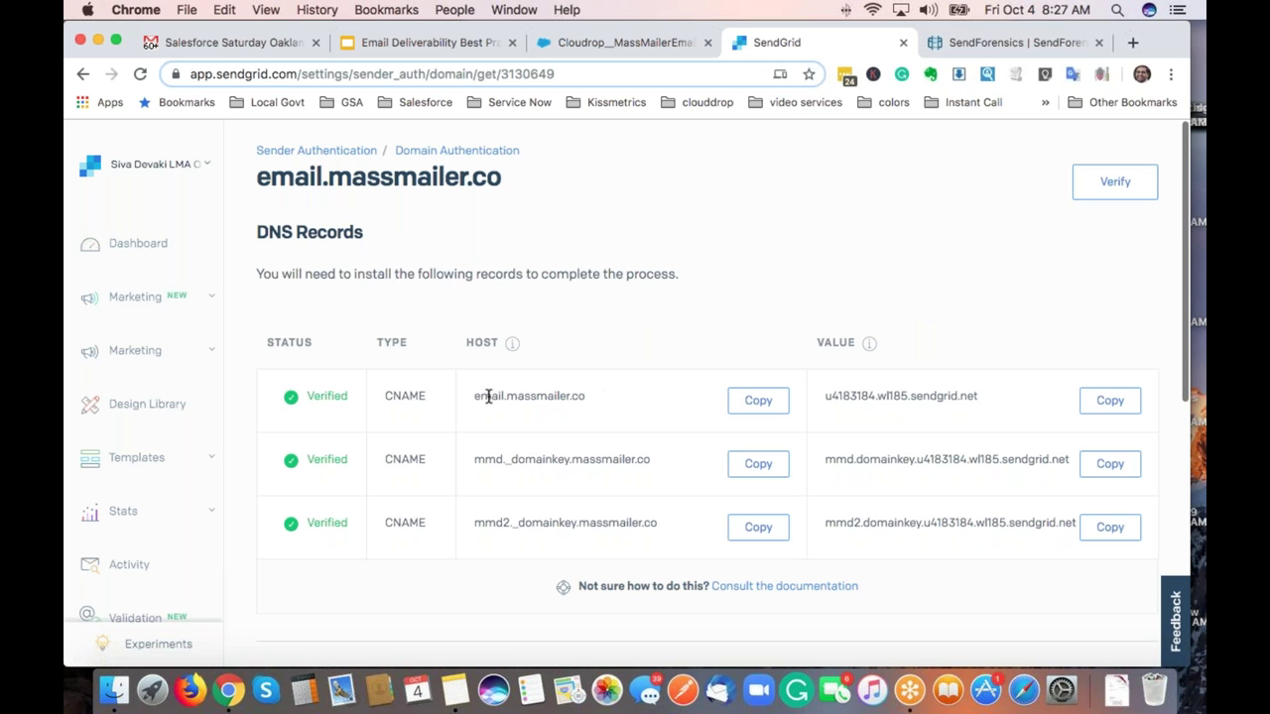
Inspect the first DNS record's host and CNAME value, then return to the Sender Authentication overview.
{"action": "left_click_drag", "start_coordinate": [474, 397], "coordinate": [576, 373]}
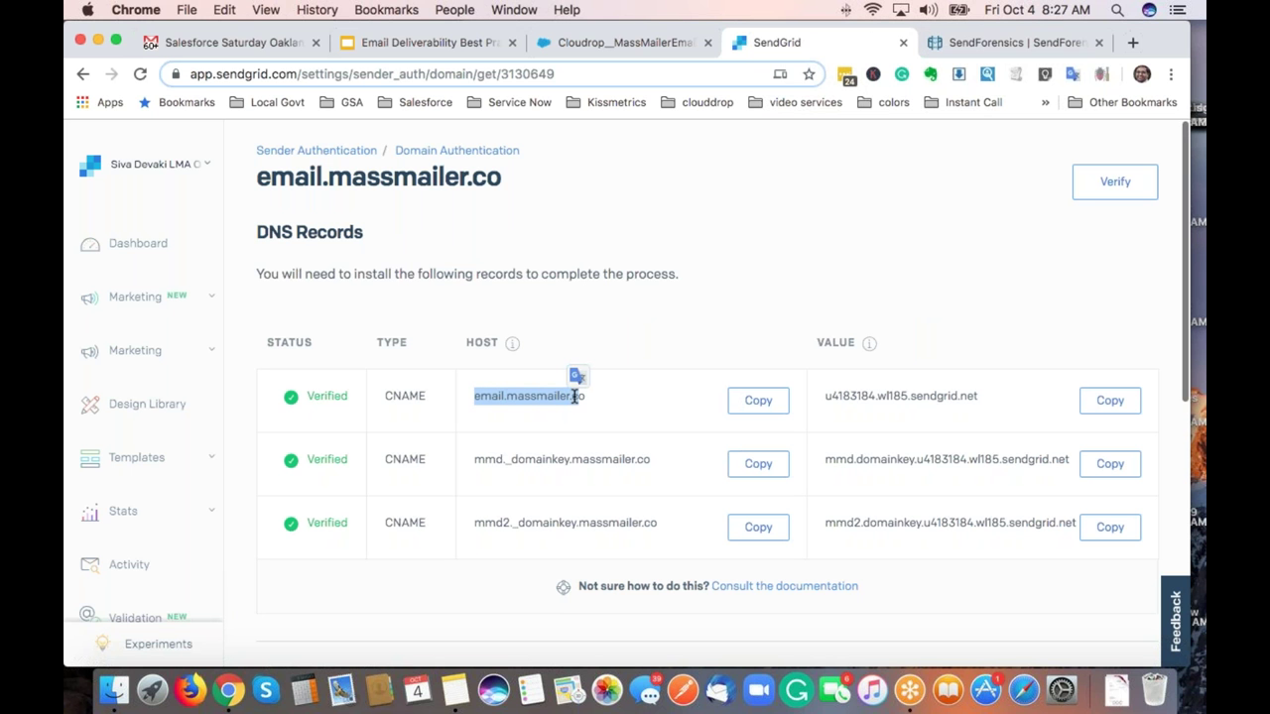
{"action": "left_click", "coordinate": [701, 354]}
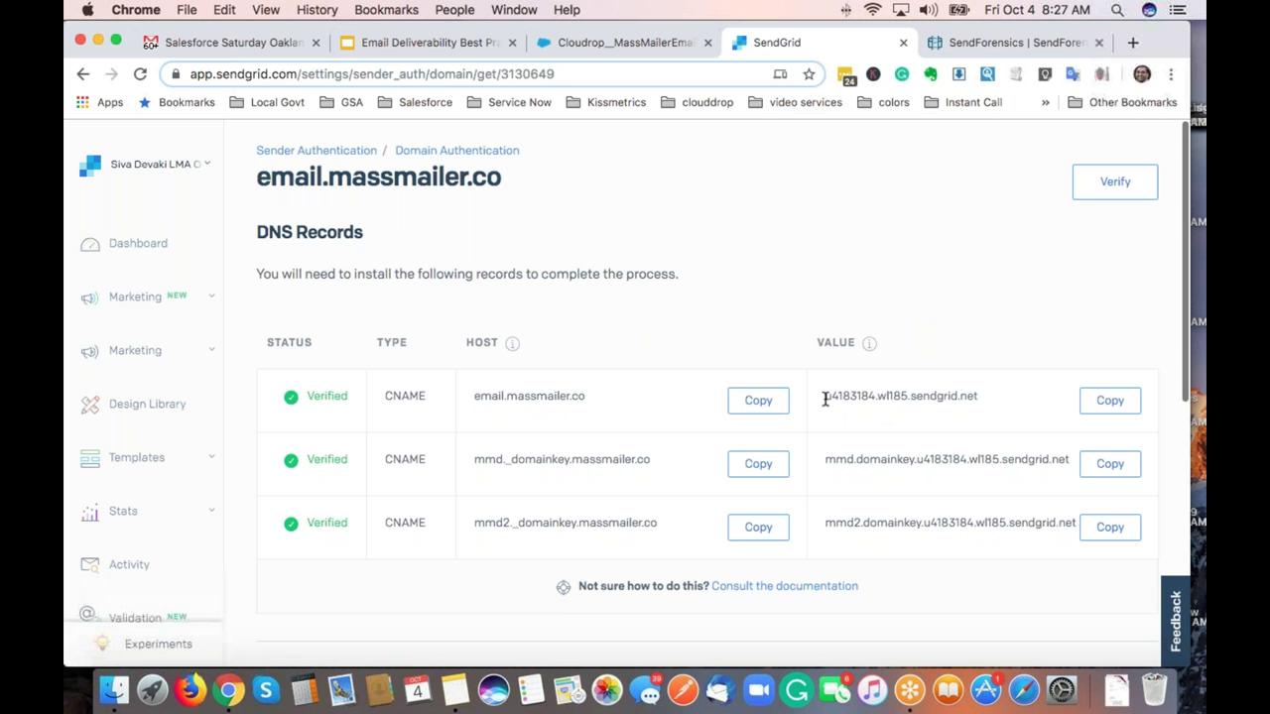
{"action": "left_click_drag", "start_coordinate": [825, 397], "coordinate": [978, 393]}
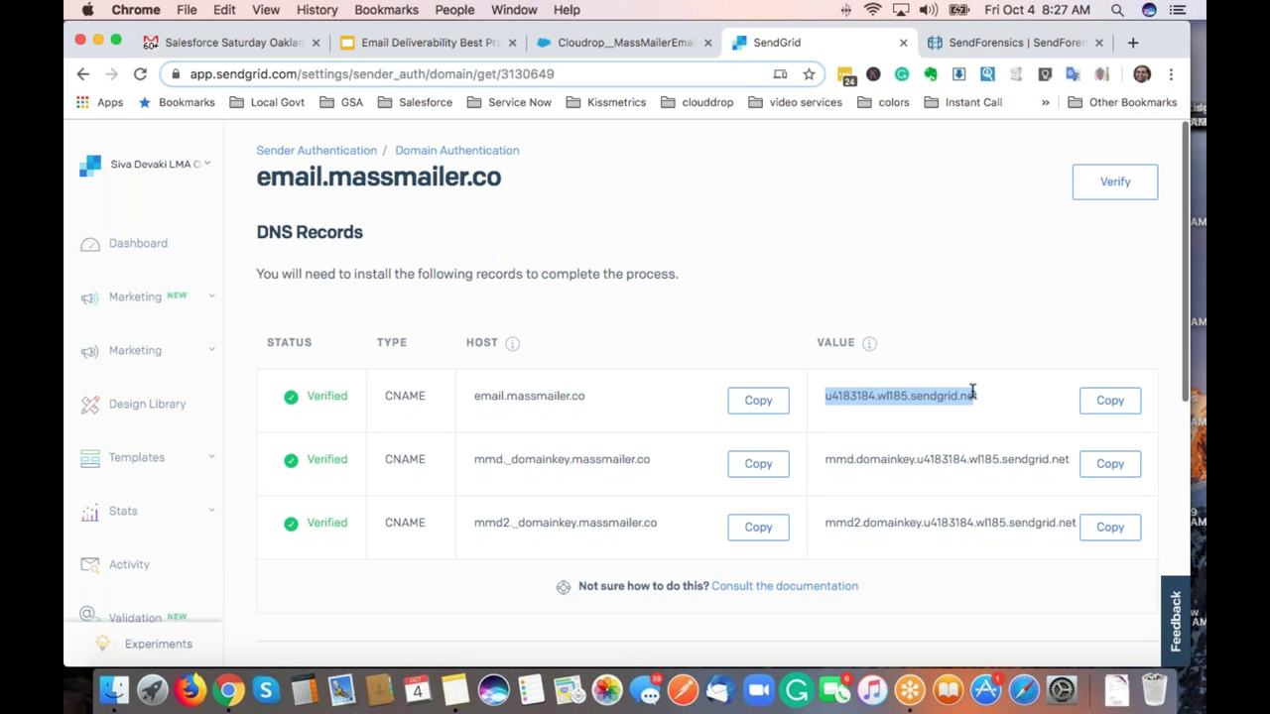
{"action": "left_click", "coordinate": [835, 312]}
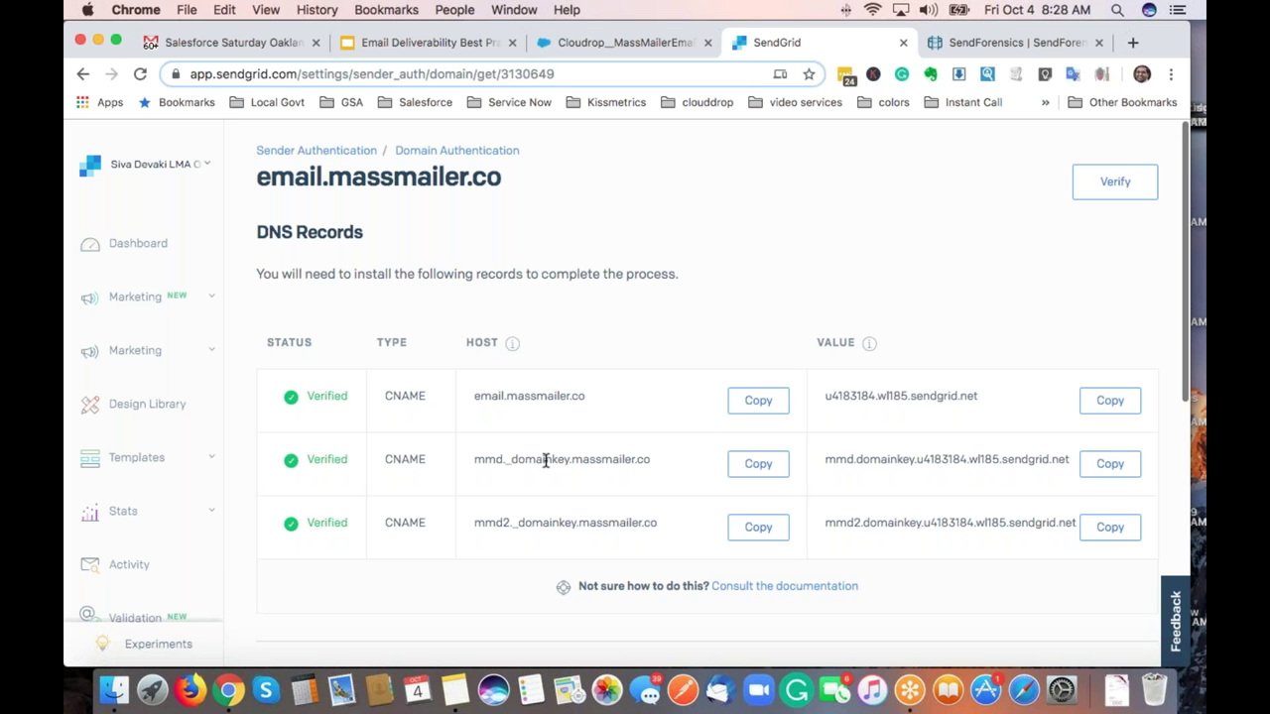
{"action": "left_click", "coordinate": [336, 159]}
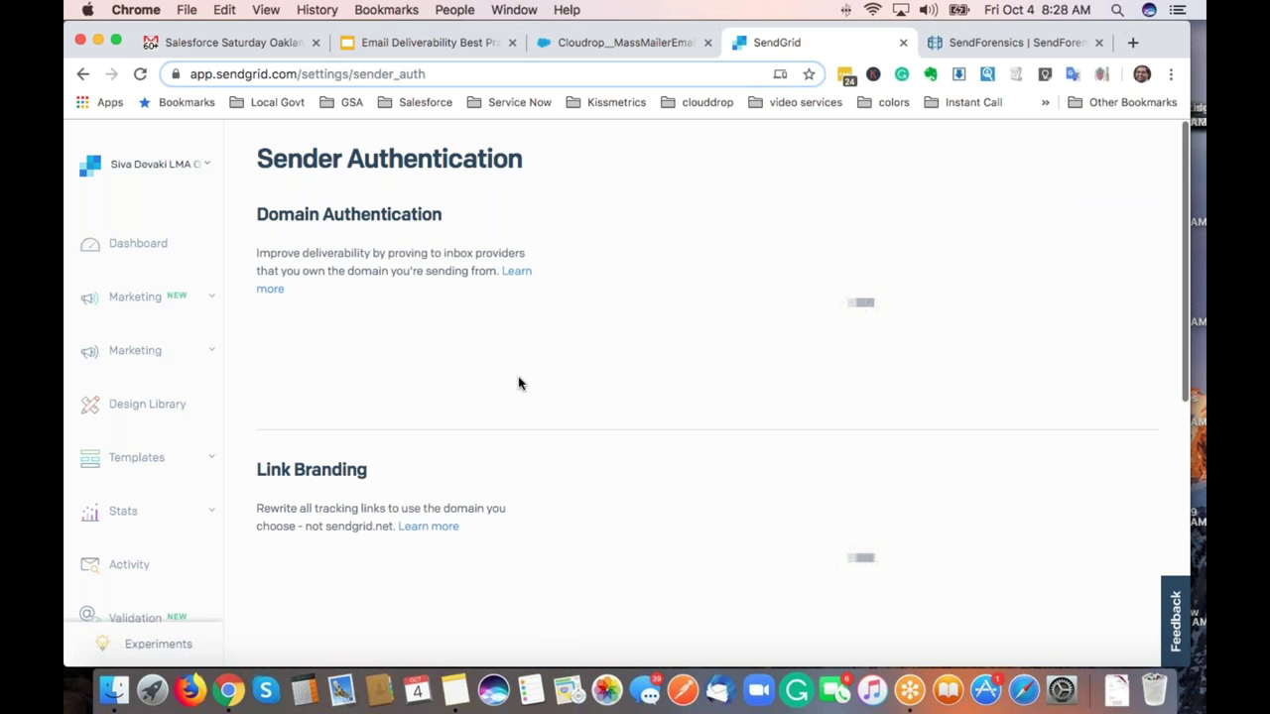
Open the mmlink.massmailer.co DNS records under Link Branding.
{"action": "scroll", "coordinate": [521, 384], "scroll_direction": "down", "scroll_amount": 3}
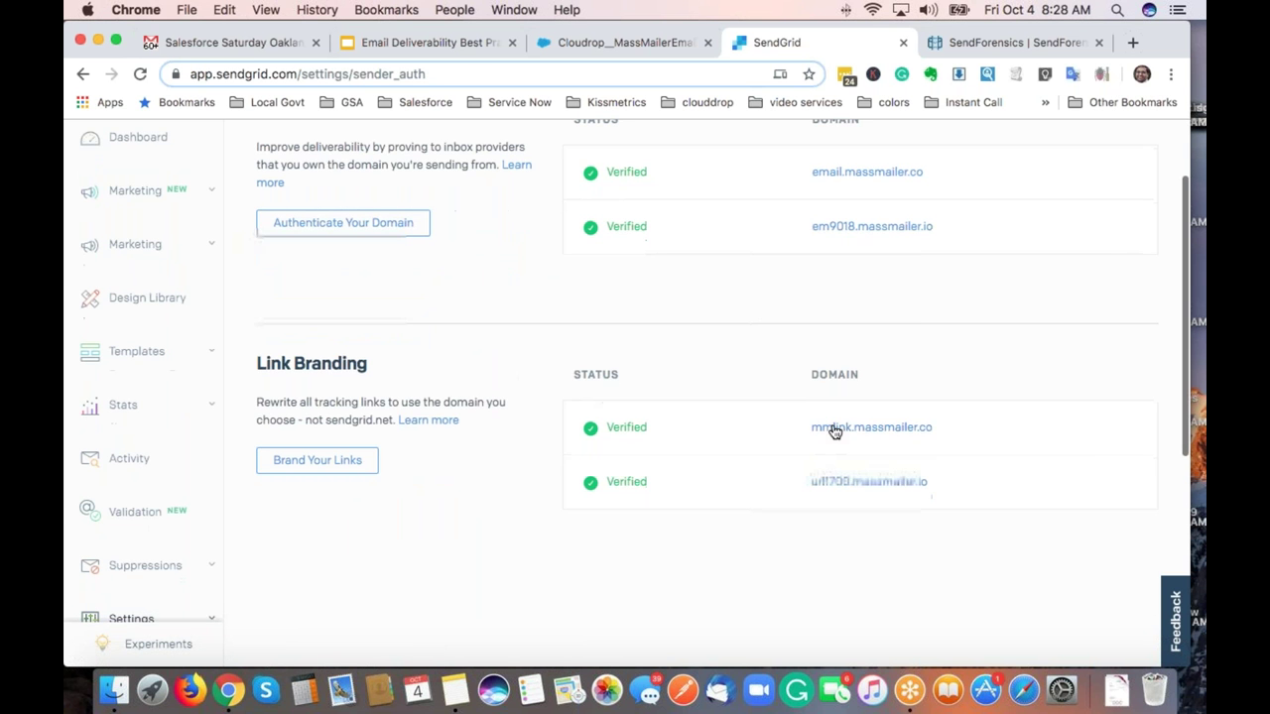
{"action": "left_click", "coordinate": [836, 431]}
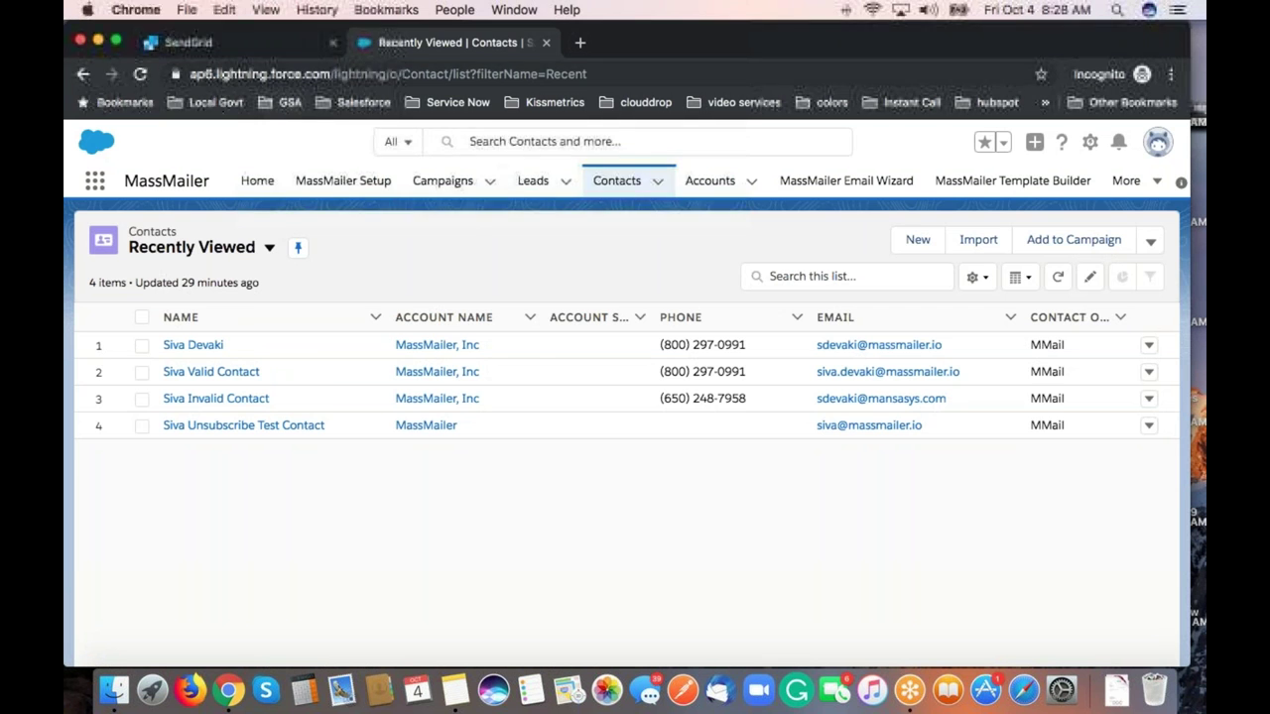
Check the rDNS hosts in the subuser's IP table, then go back to the Salesforce Contacts list.
{"action": "left_click", "coordinate": [246, 47]}
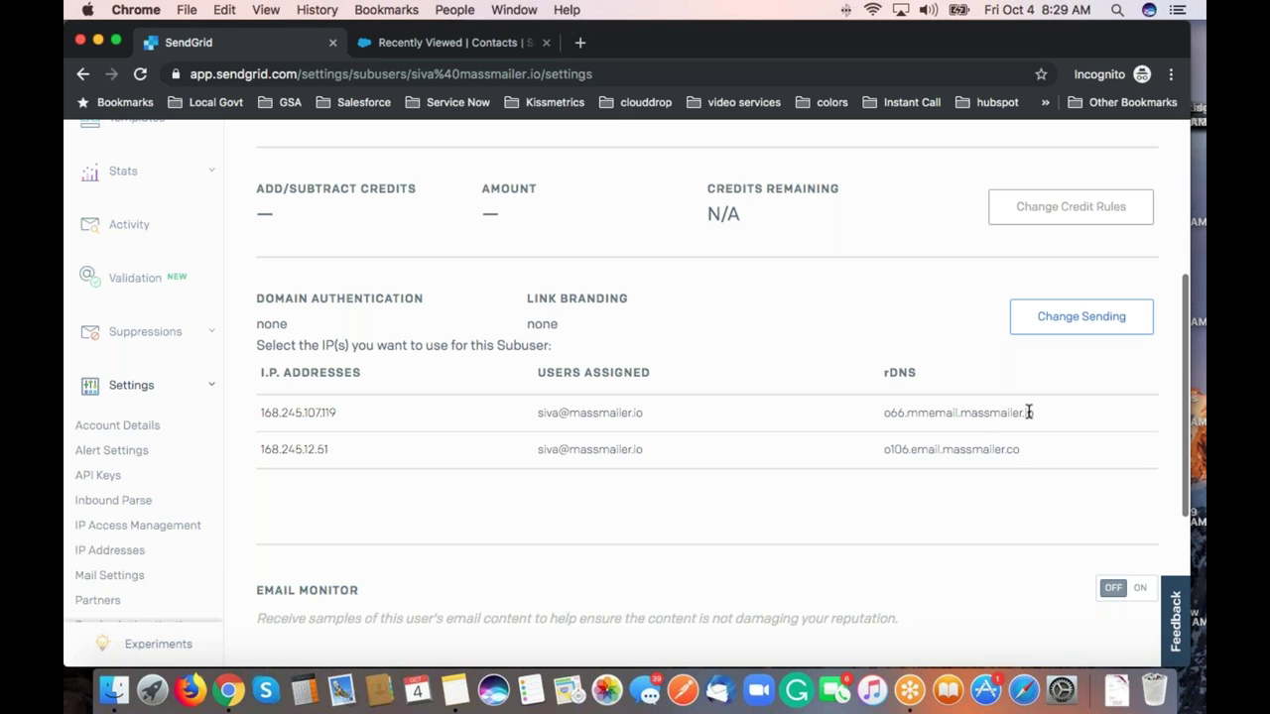
{"action": "left_click_drag", "start_coordinate": [1033, 412], "coordinate": [959, 415]}
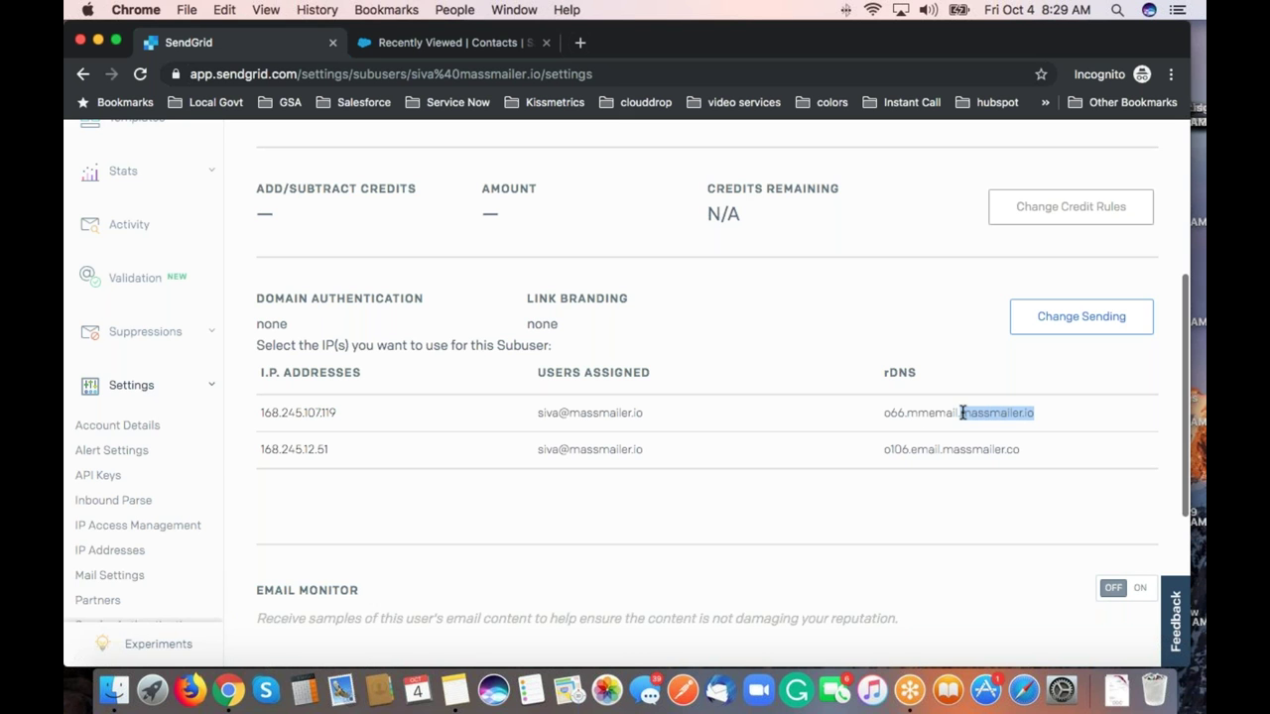
{"action": "left_click", "coordinate": [1012, 453]}
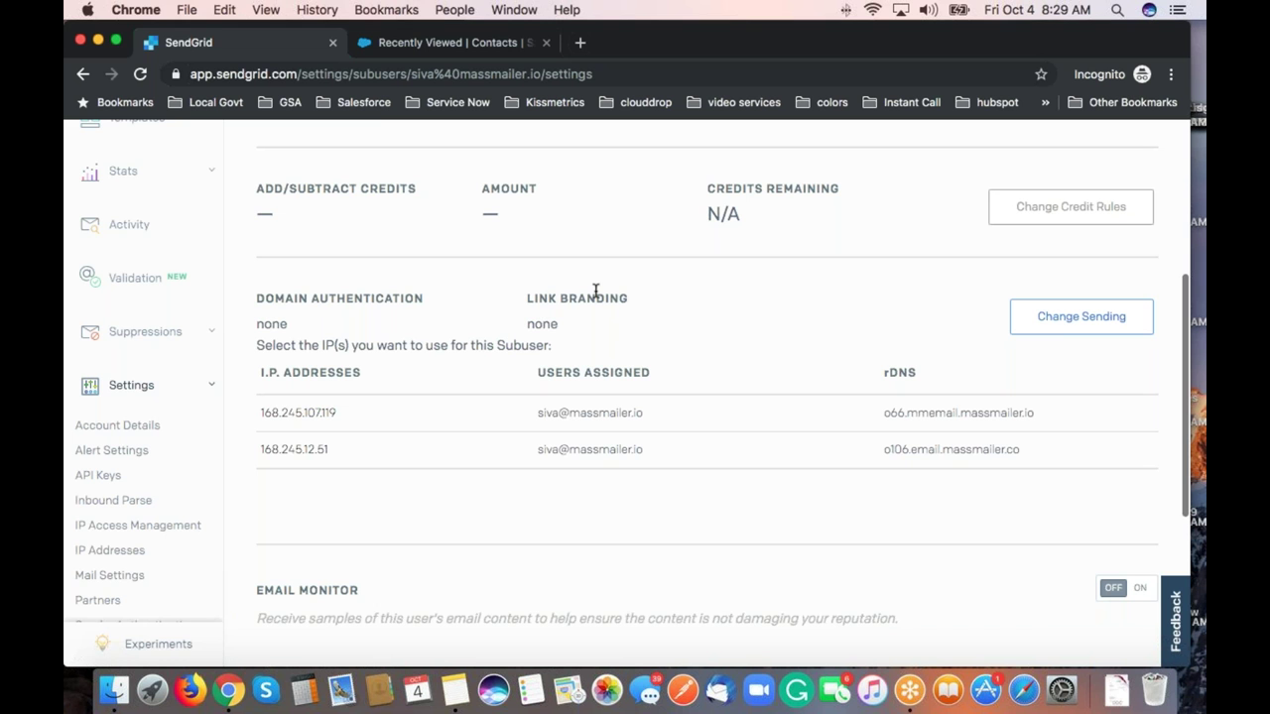
{"action": "left_click", "coordinate": [407, 42]}
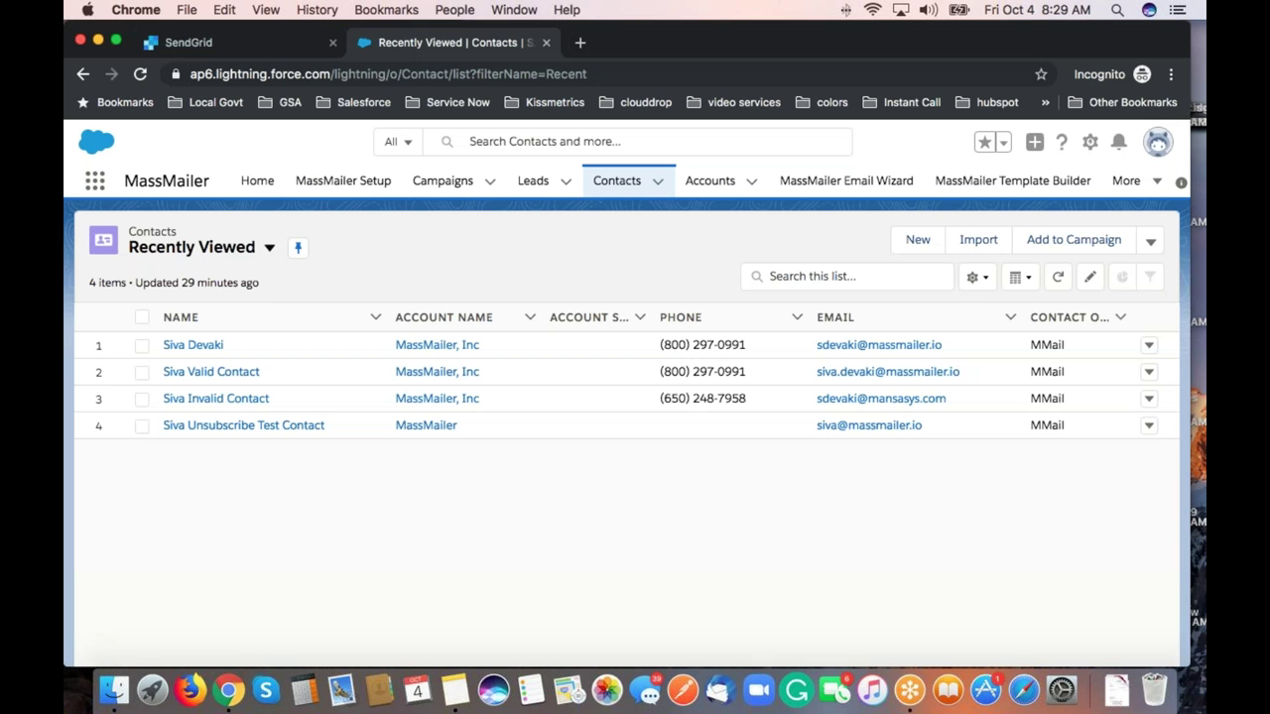
Open the first contact's details and find its invalid (mailbox_not_found) verification status.
{"action": "left_click", "coordinate": [198, 346]}
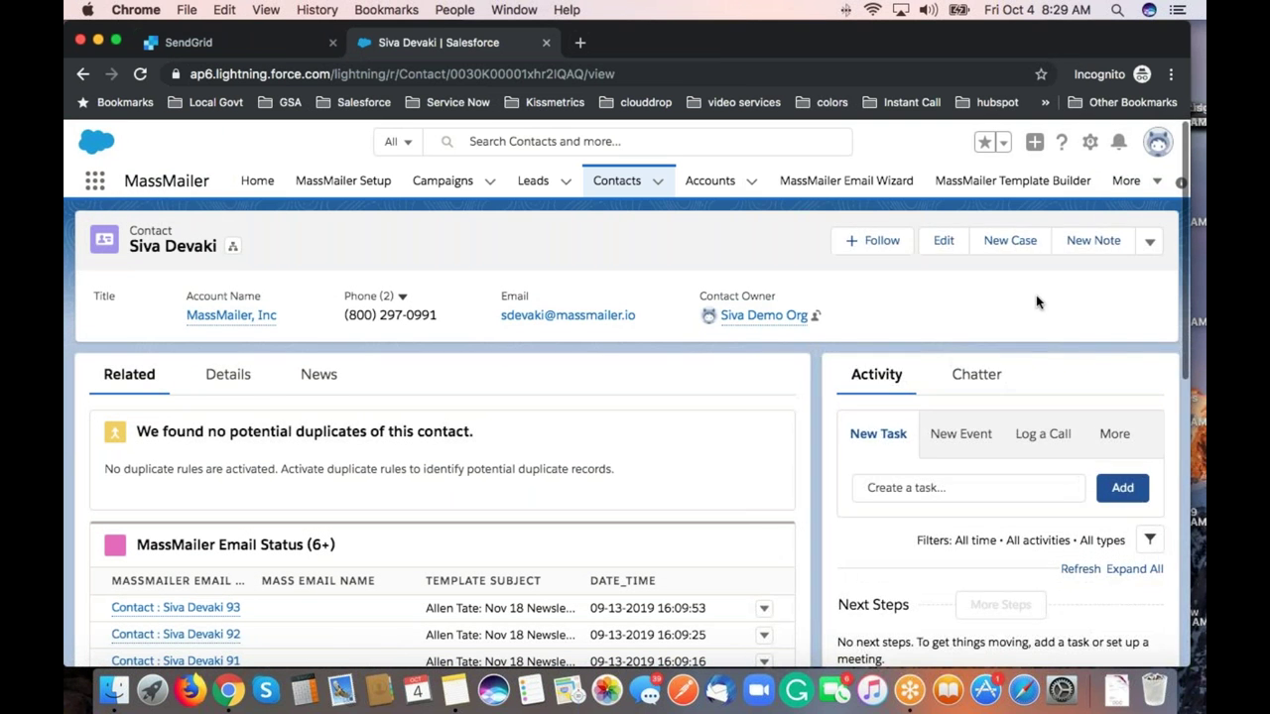
{"action": "left_click", "coordinate": [1146, 246]}
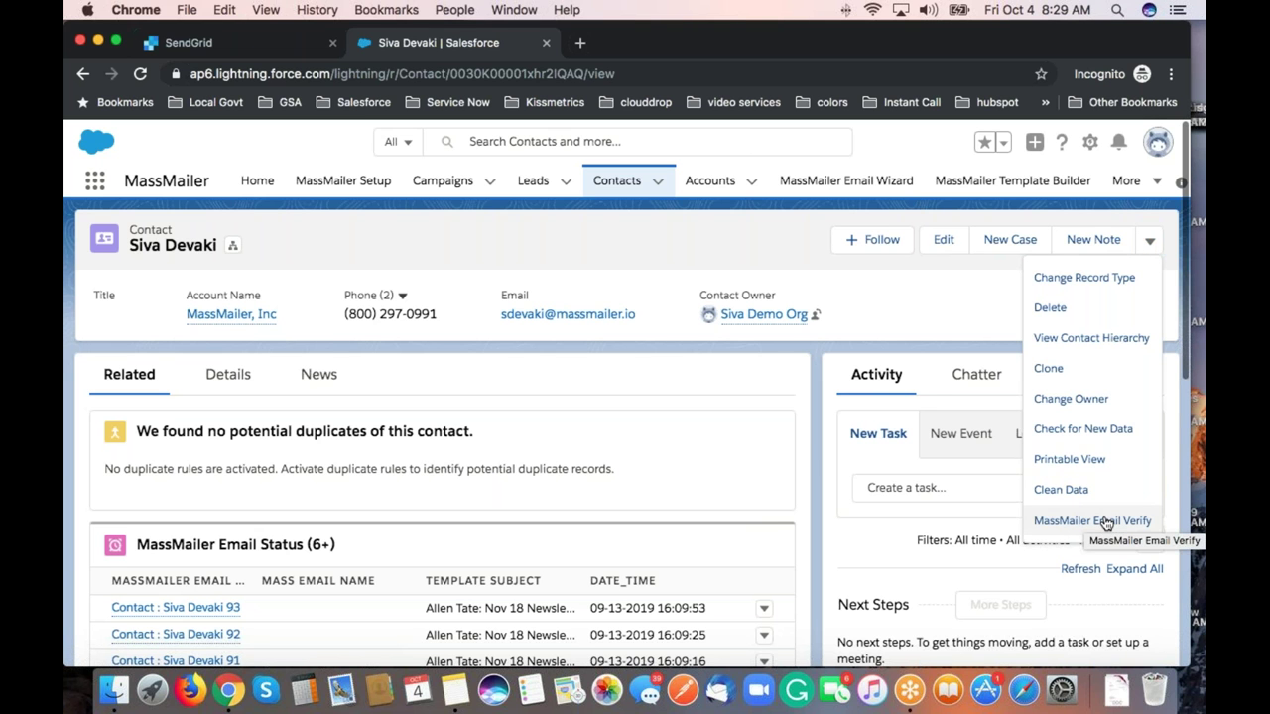
{"action": "left_click", "coordinate": [223, 382]}
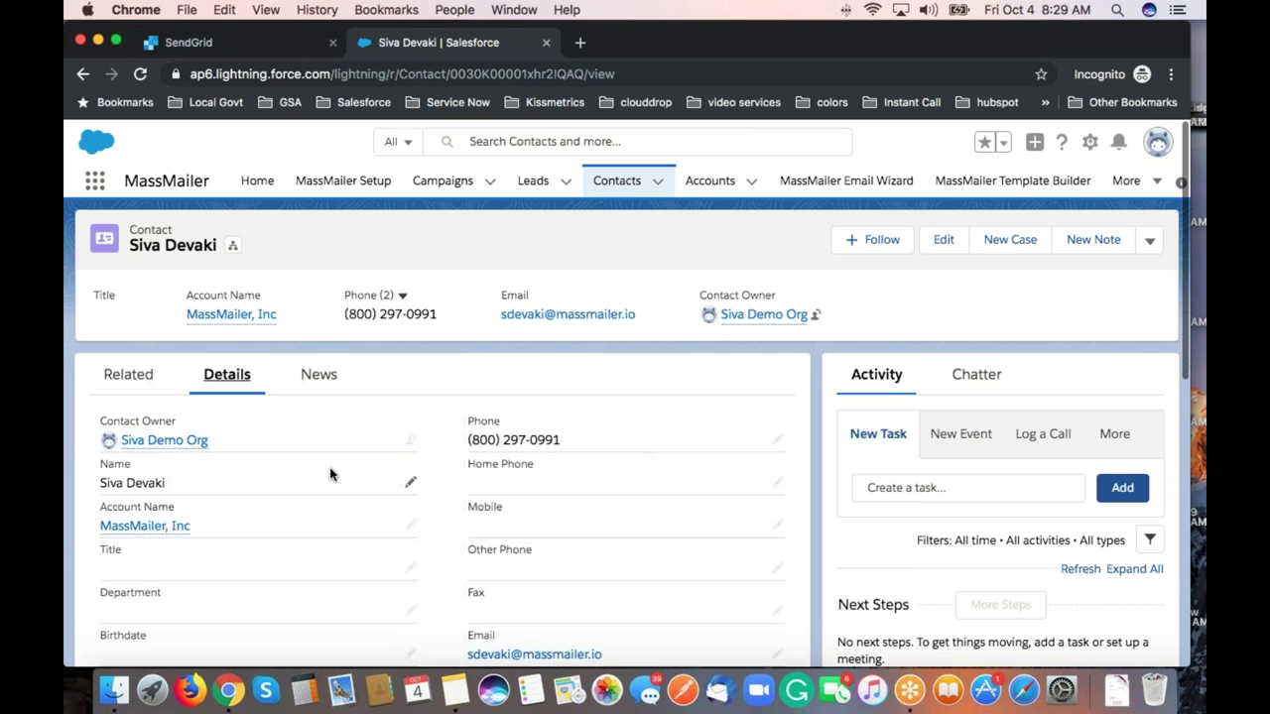
{"action": "scroll", "coordinate": [330, 474], "scroll_direction": "down", "scroll_amount": 3}
{"action": "scroll", "coordinate": [331, 474], "scroll_direction": "down", "scroll_amount": 4}
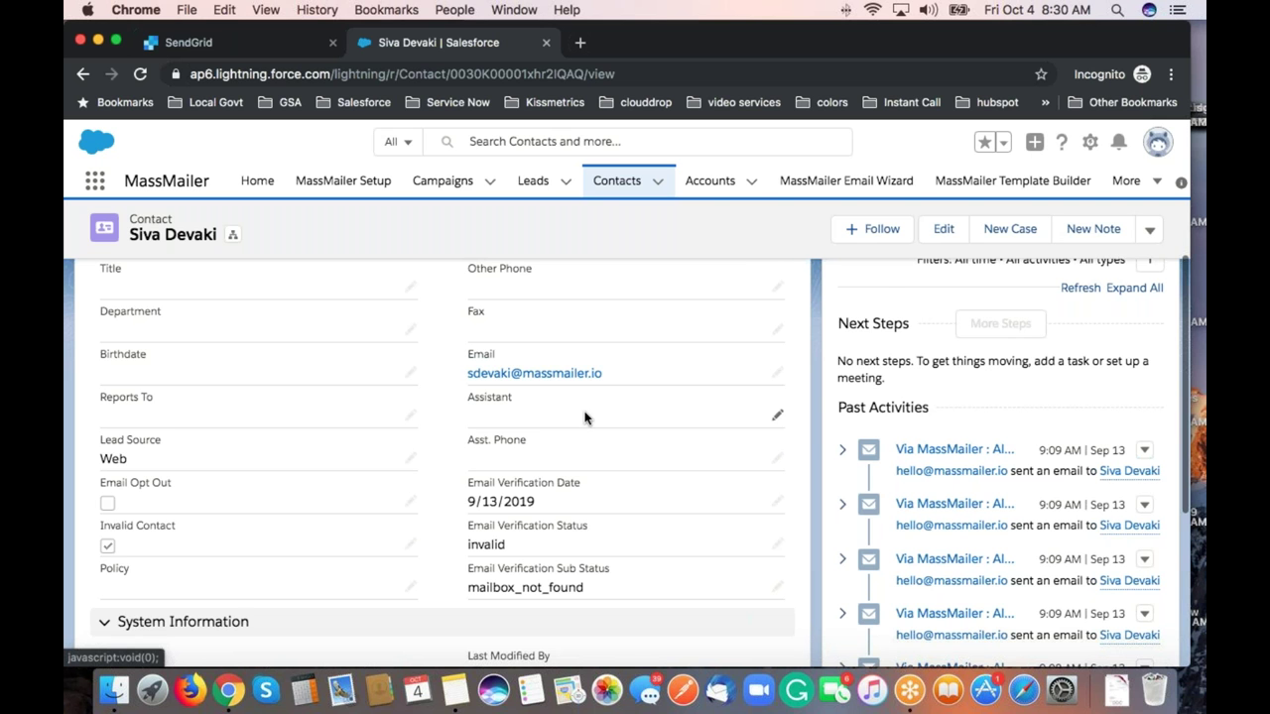
Switch back to the Chrome window showing SendGrid's mmlink.massmailer.co records.
{"action": "key", "text": "super+Tab"}
{"action": "key", "text": "super+shift+Tab"}
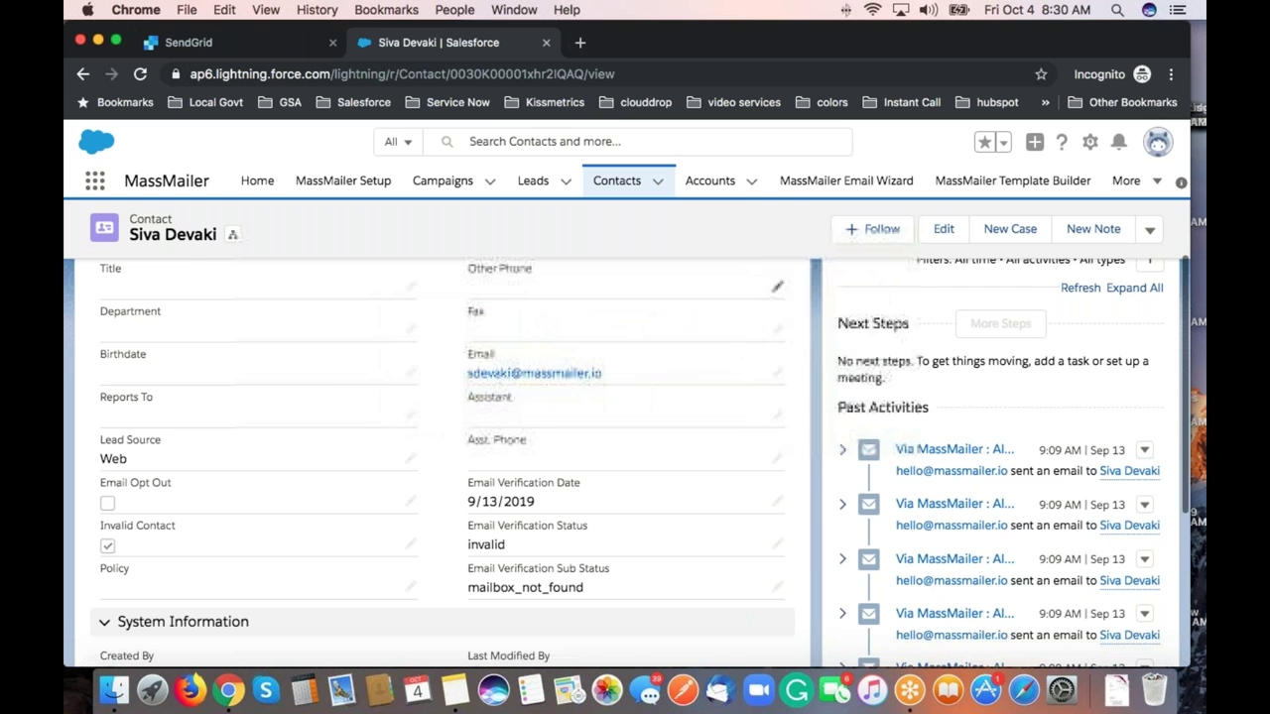
{"action": "key", "text": "super+grave"}
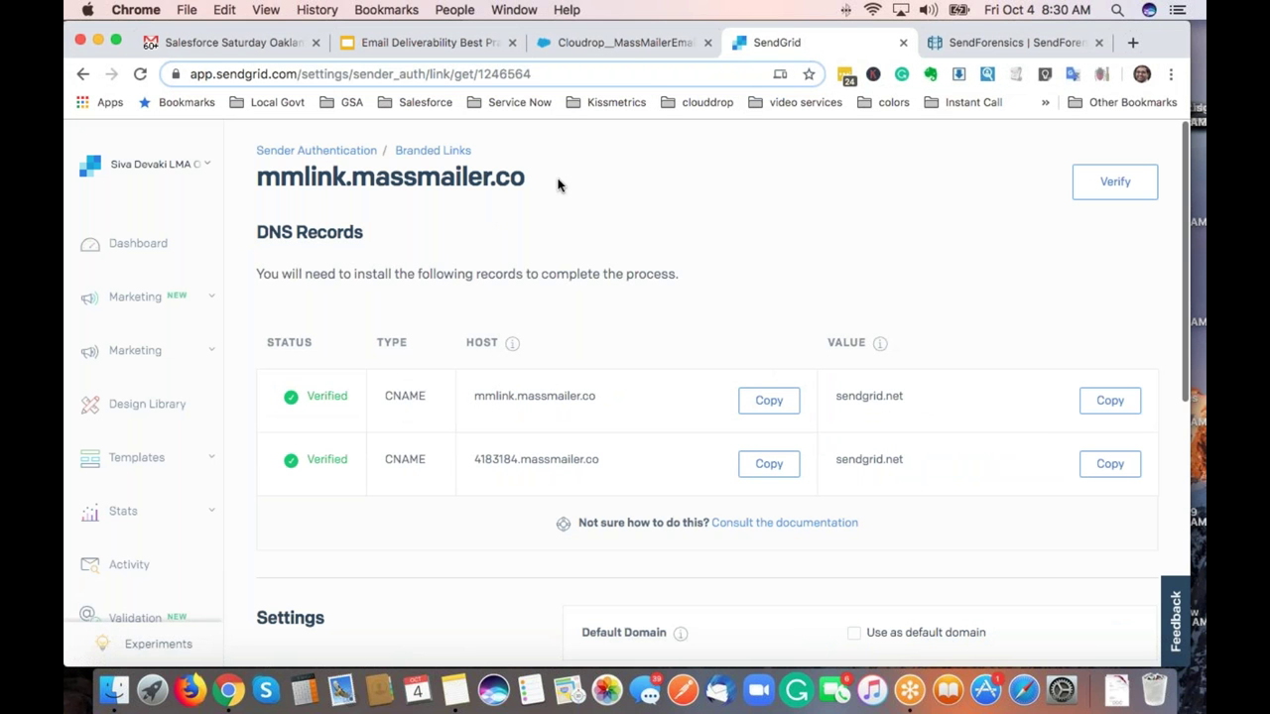
Start a new list view from the MassMailer List Views page.
{"action": "left_click", "coordinate": [588, 45]}
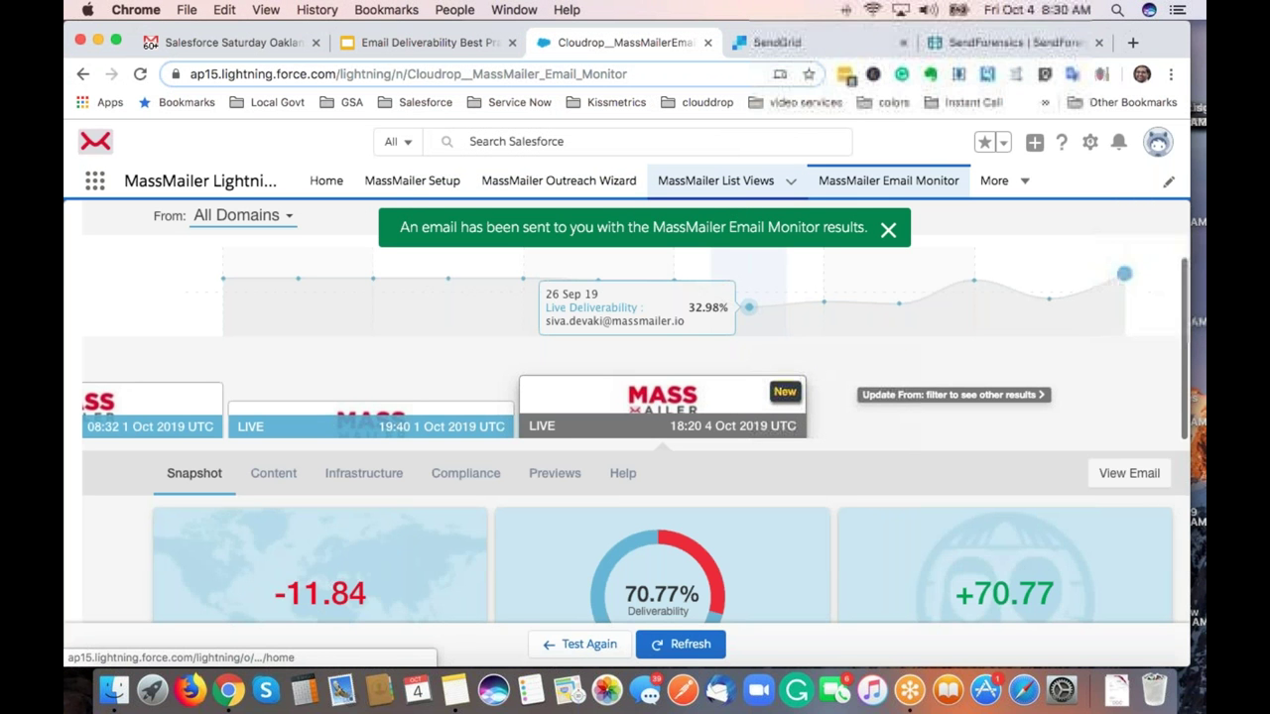
{"action": "left_click", "coordinate": [715, 180]}
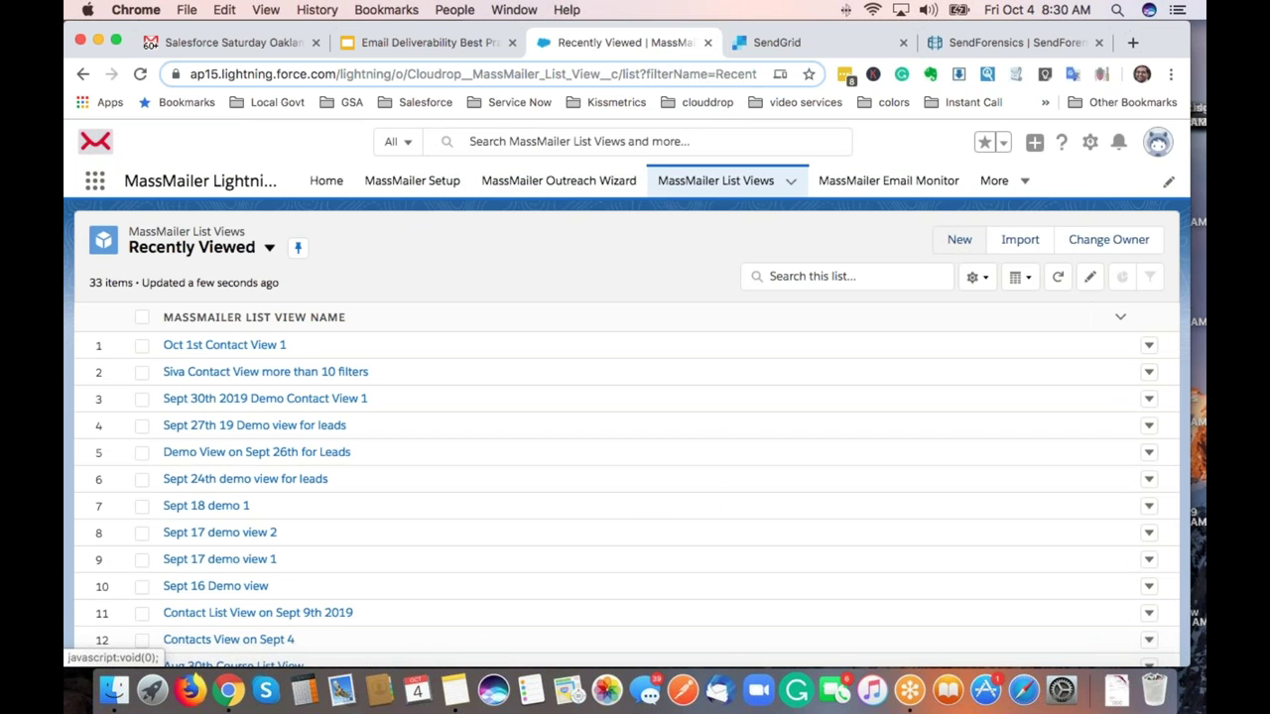
{"action": "left_click", "coordinate": [938, 246]}
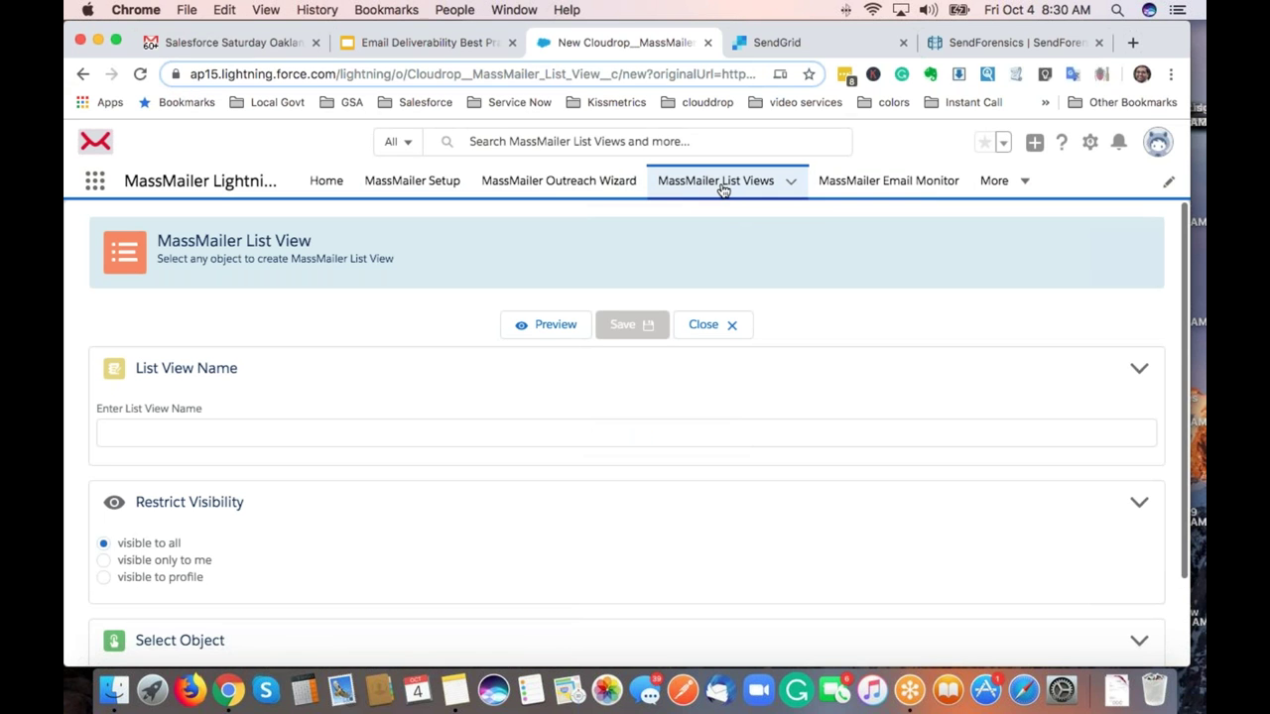
{"action": "left_click", "coordinate": [509, 431]}
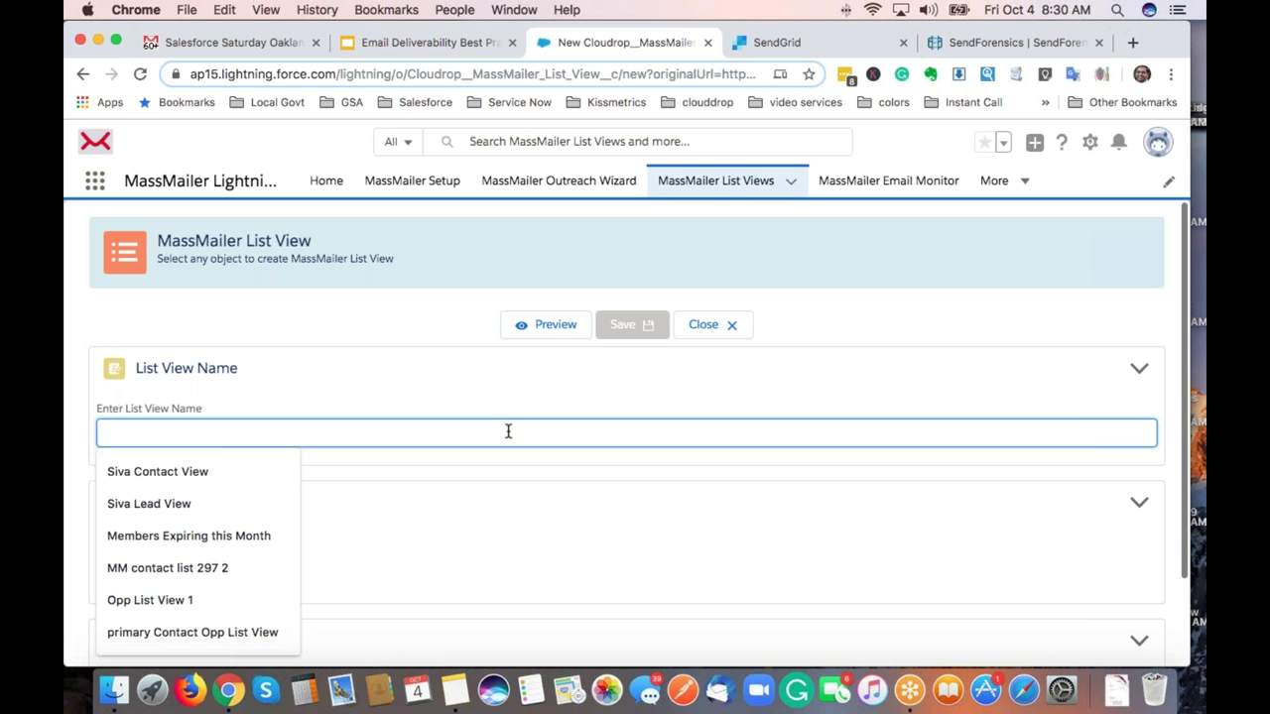
{"action": "key", "text": "Down"}
{"action": "key", "text": "Return"}
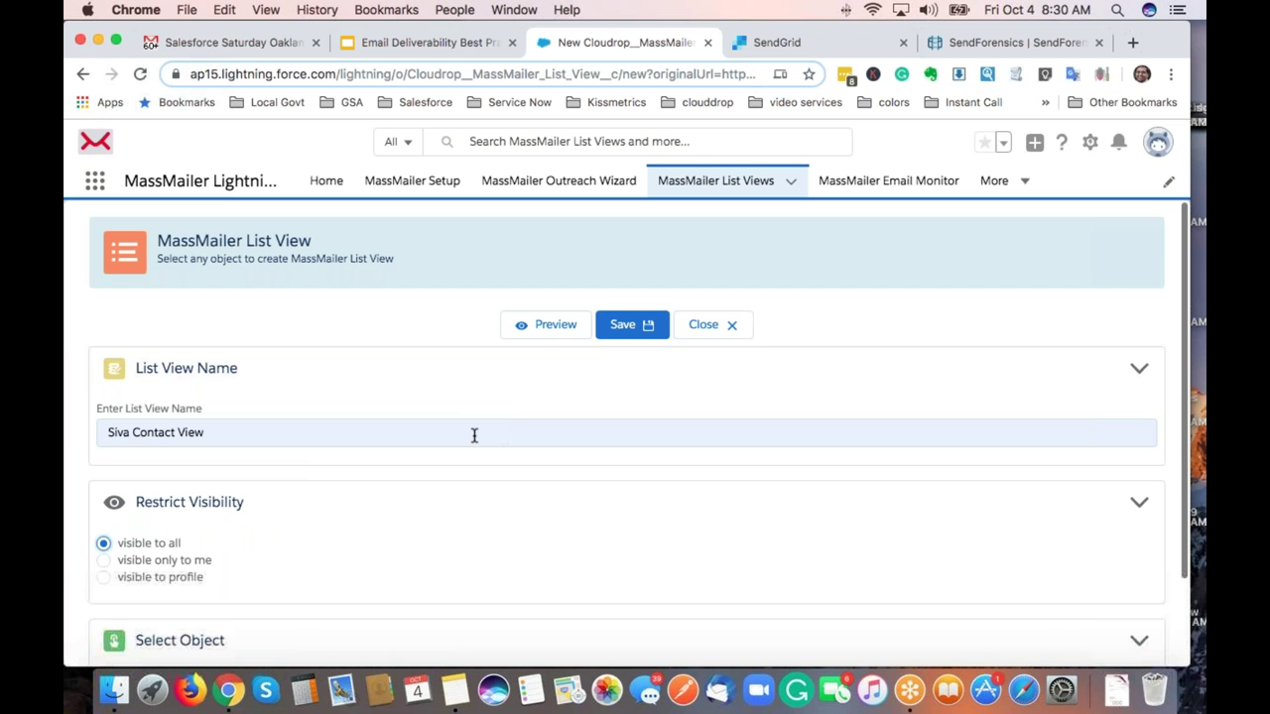
{"action": "left_click", "coordinate": [474, 432]}
{"action": "type", "text": "Oct 4"}
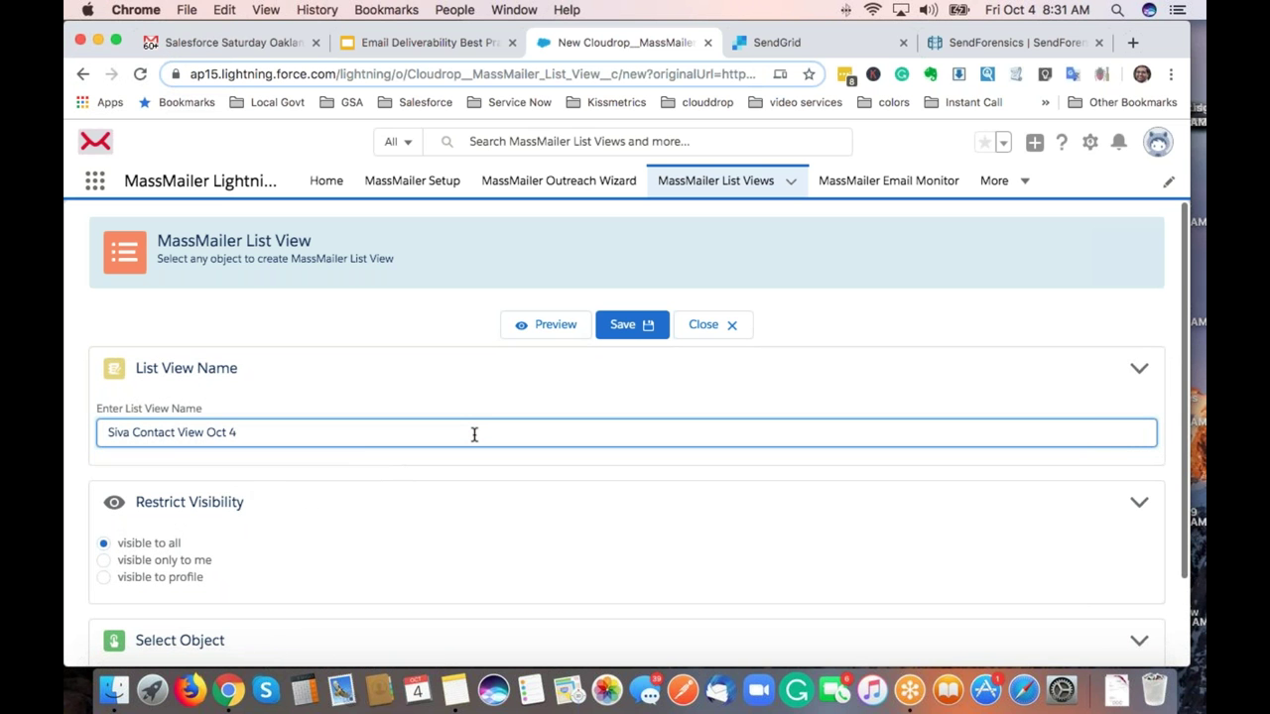
{"action": "scroll", "coordinate": [474, 433], "scroll_direction": "down", "scroll_amount": 2}
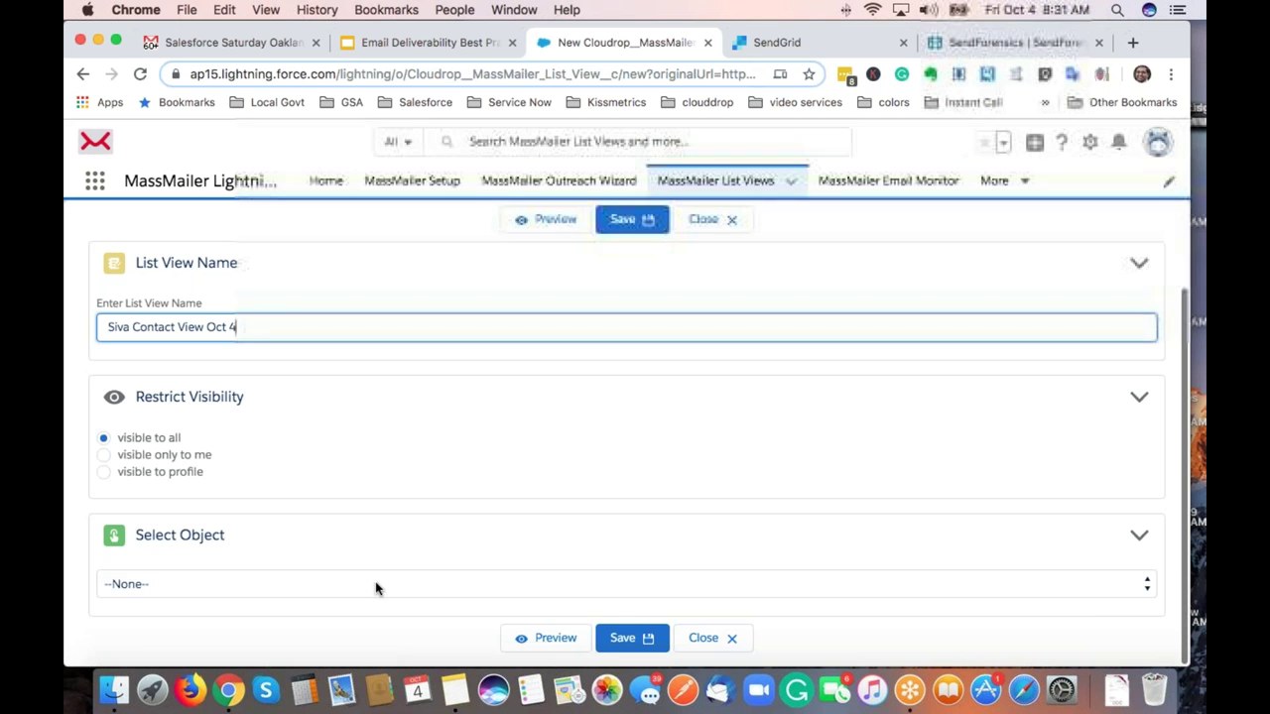
{"action": "left_click", "coordinate": [374, 584]}
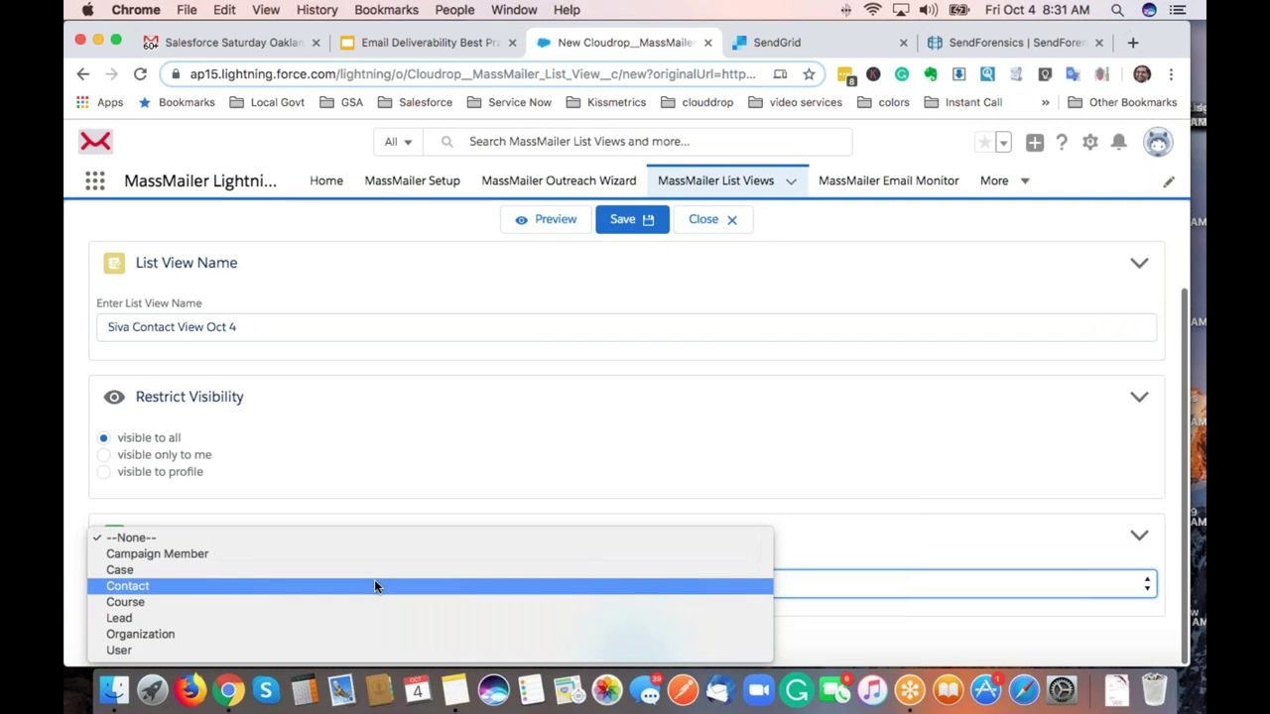
{"action": "key", "text": "Escape"}
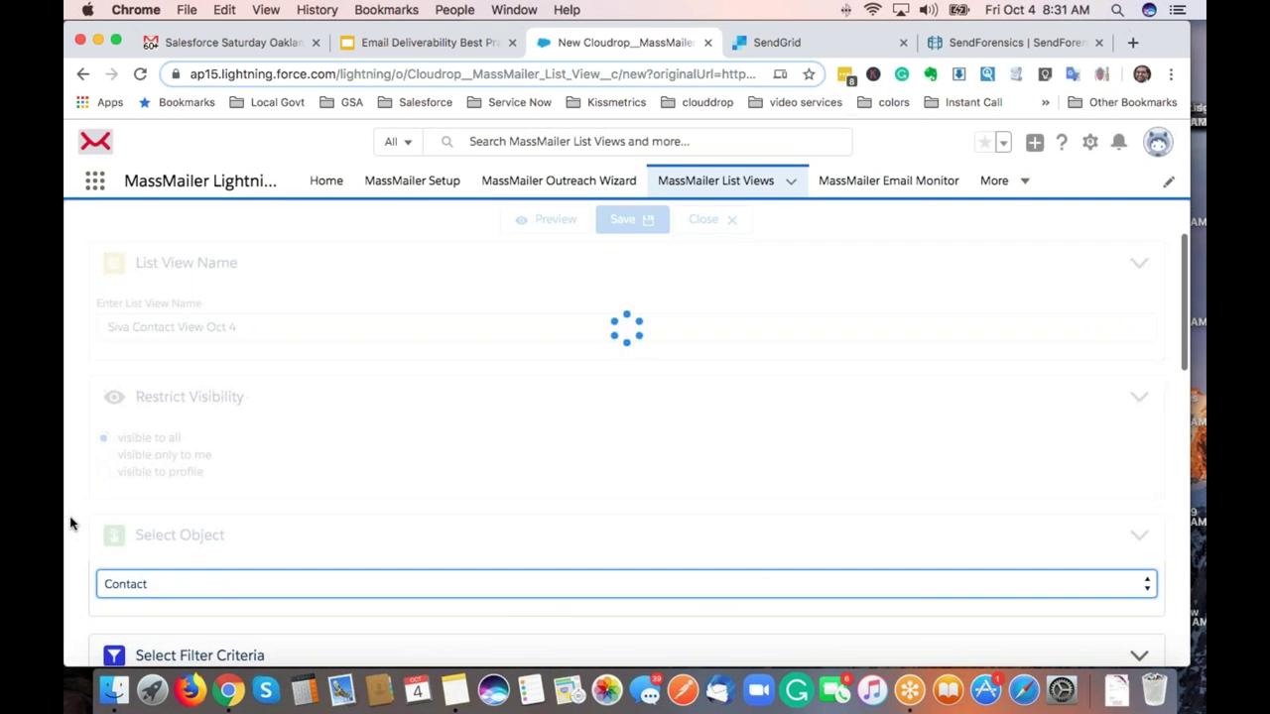
{"action": "scroll", "coordinate": [71, 523], "scroll_direction": "down", "scroll_amount": 2}
{"action": "scroll", "coordinate": [71, 519], "scroll_direction": "down", "scroll_amount": 2}
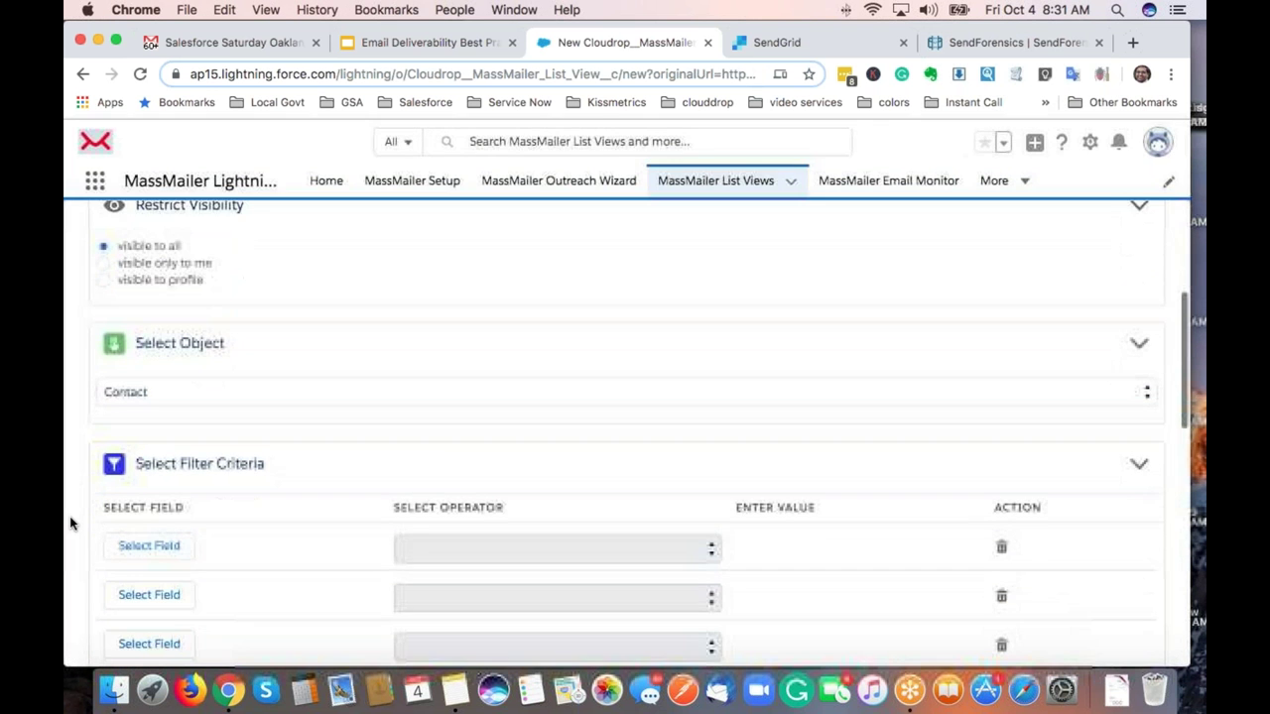
{"action": "scroll", "coordinate": [168, 519], "scroll_direction": "down", "scroll_amount": 2}
{"action": "scroll", "coordinate": [188, 410], "scroll_direction": "down", "scroll_amount": 1}
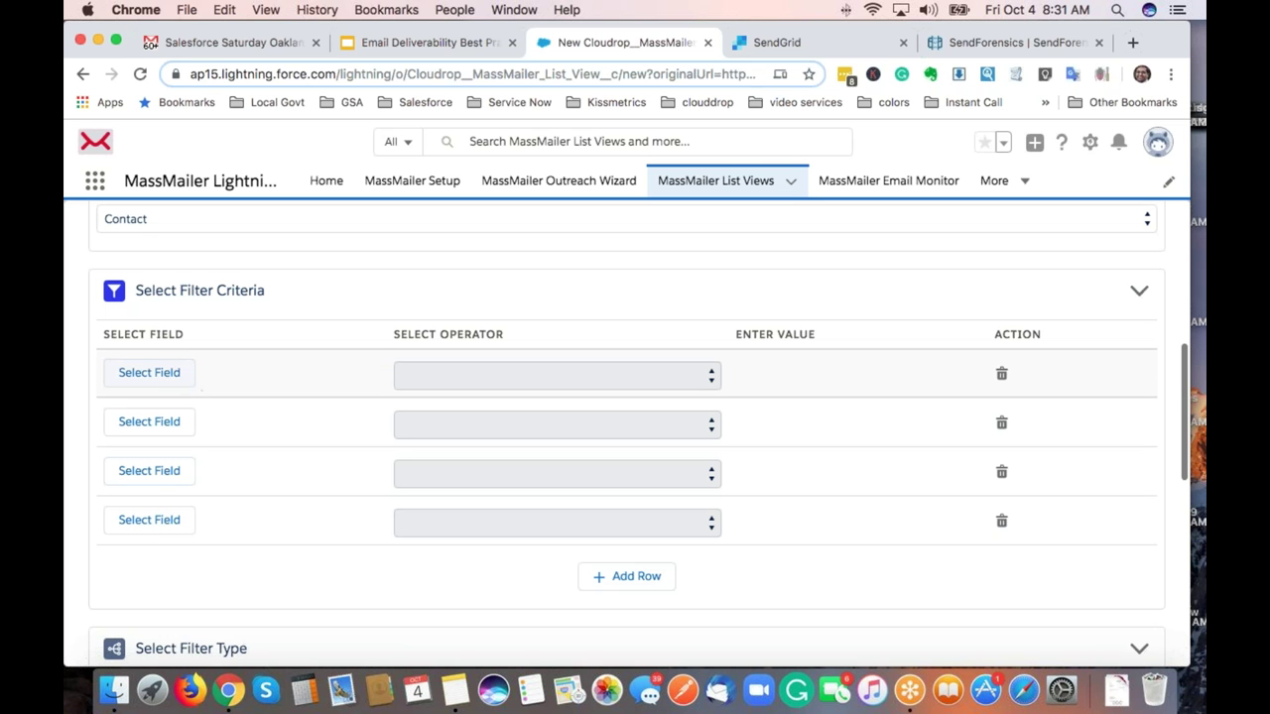
{"action": "scroll", "coordinate": [204, 384], "scroll_direction": "down", "scroll_amount": 5}
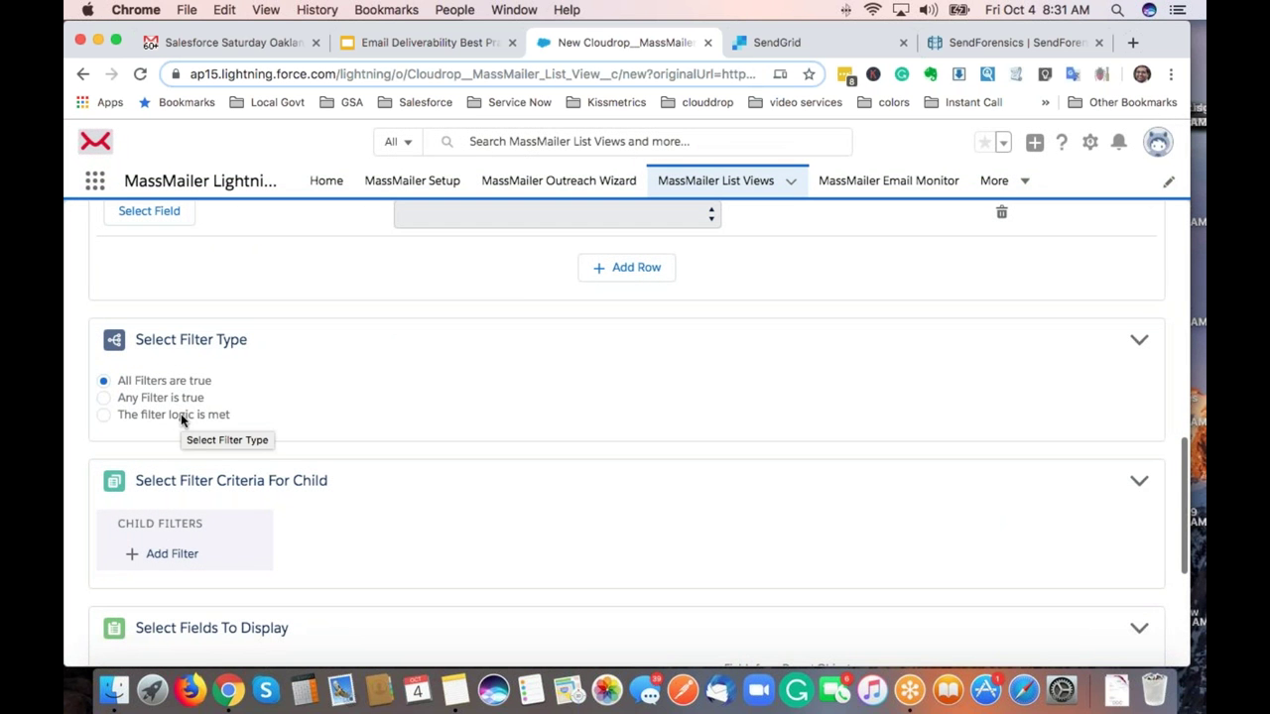
{"action": "scroll", "coordinate": [181, 421], "scroll_direction": "down", "scroll_amount": 2}
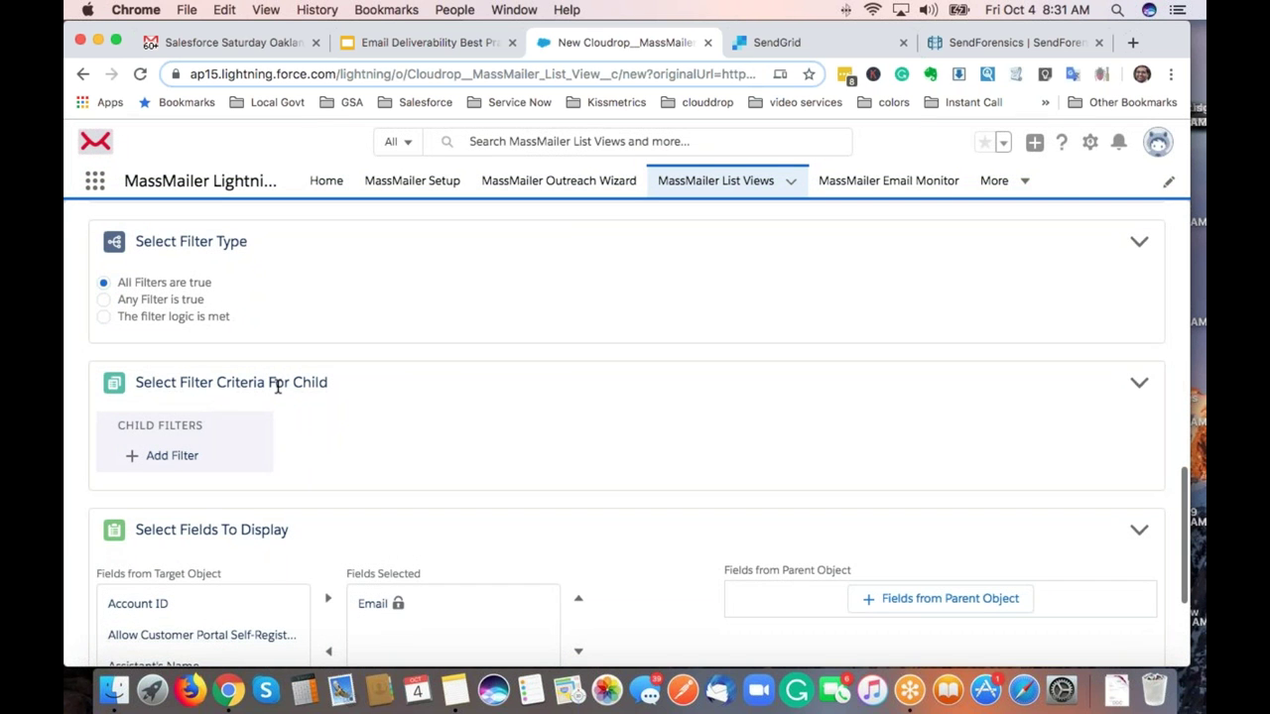
{"action": "scroll", "coordinate": [300, 387], "scroll_direction": "up", "scroll_amount": 6}
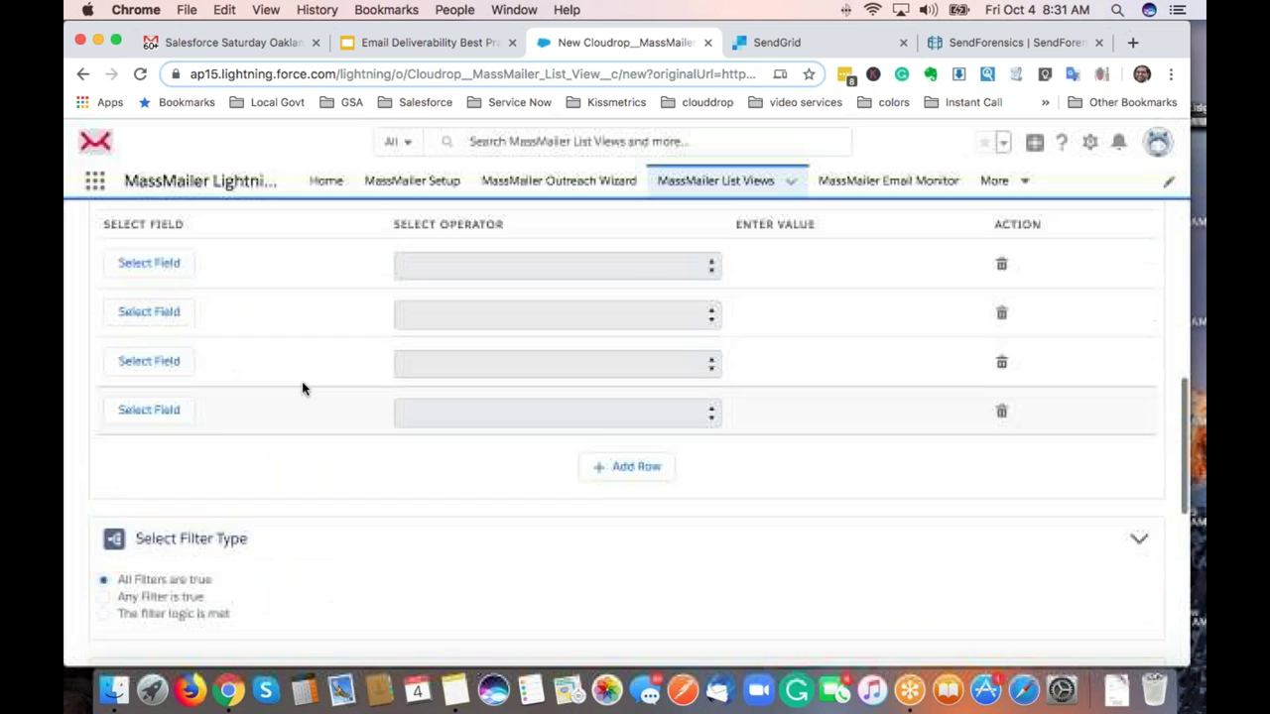
{"action": "scroll", "coordinate": [302, 387], "scroll_direction": "up", "scroll_amount": 1}
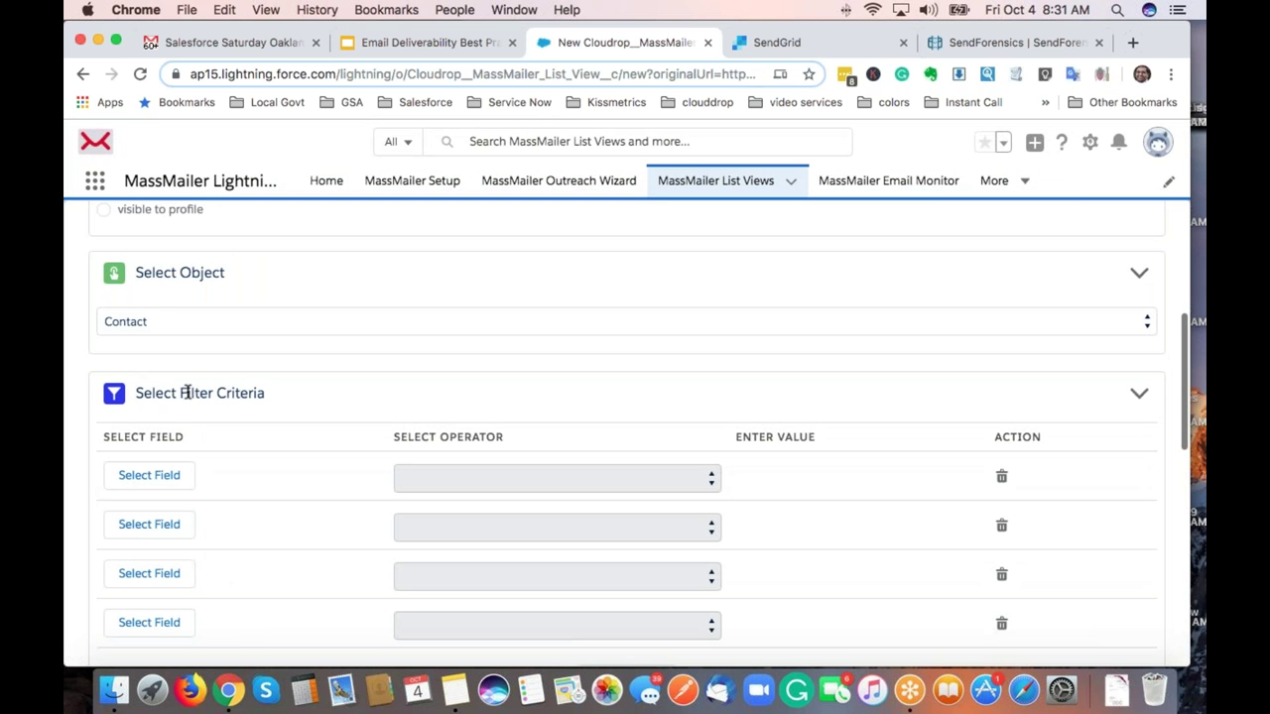
Add a filter where Email equals the contact's e-mail address.
{"action": "left_click", "coordinate": [160, 486]}
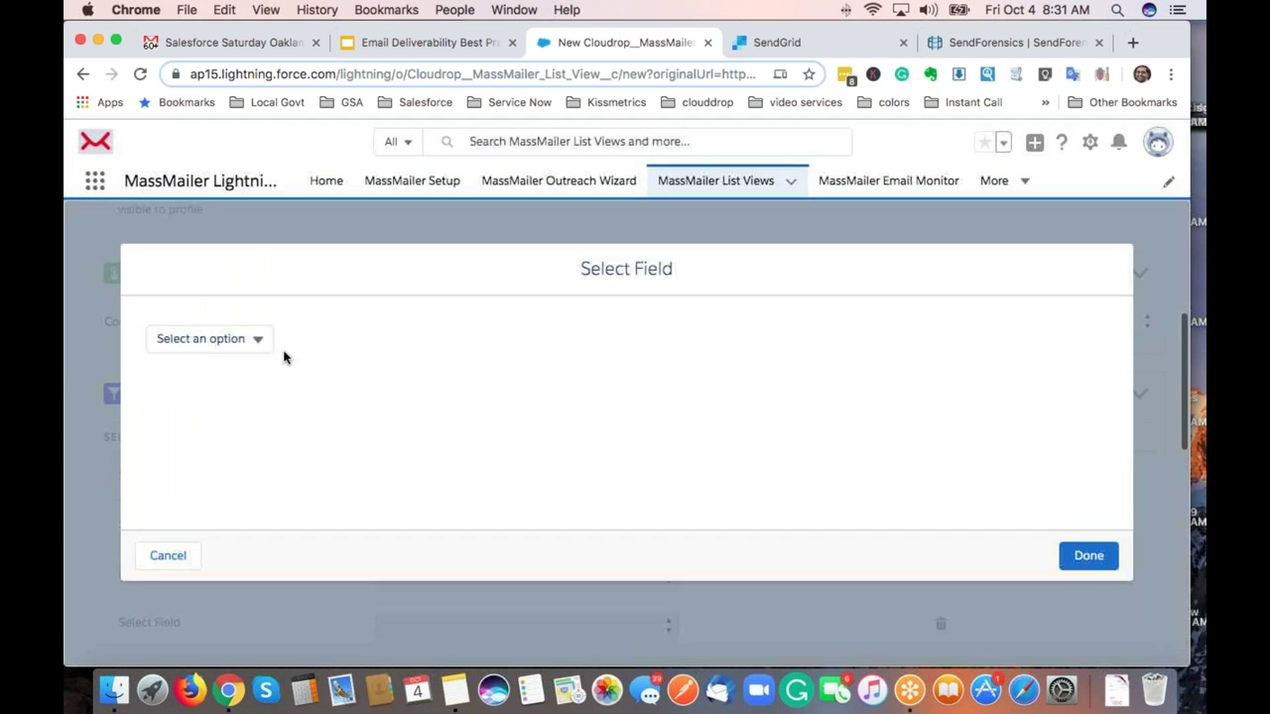
{"action": "left_click", "coordinate": [232, 338]}
{"action": "left_click", "coordinate": [239, 368]}
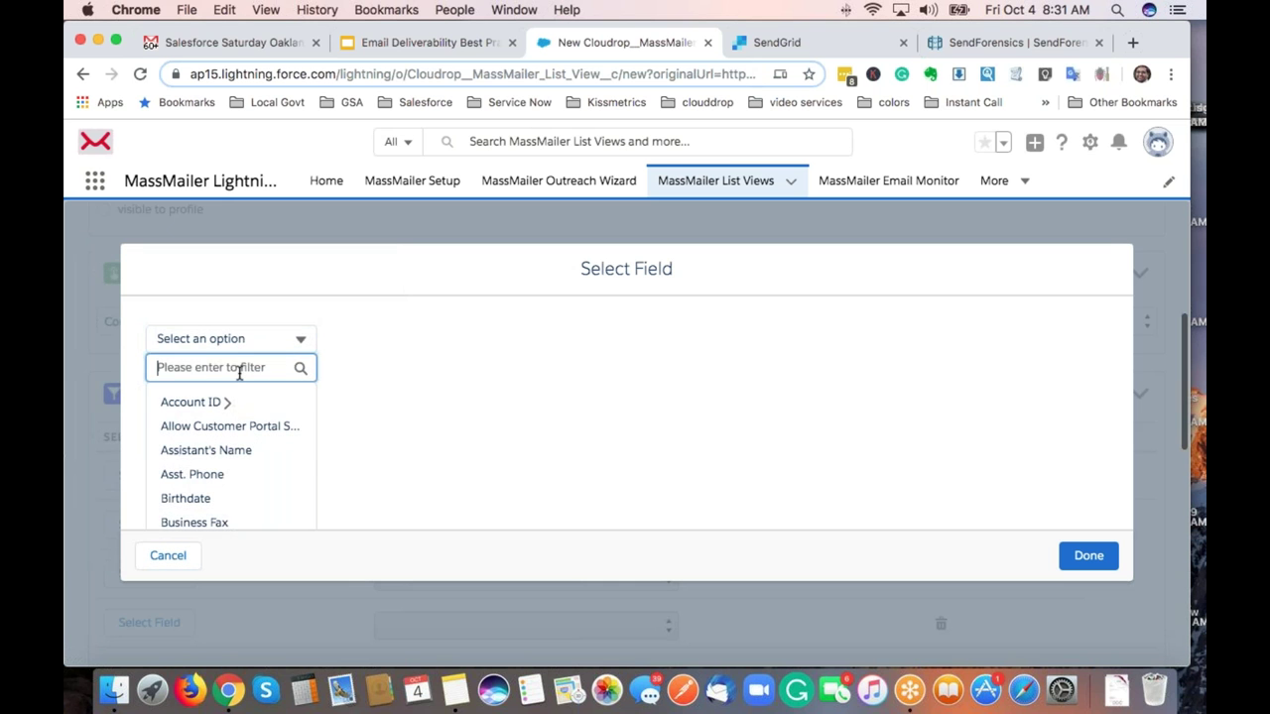
{"action": "type", "text": "email"}
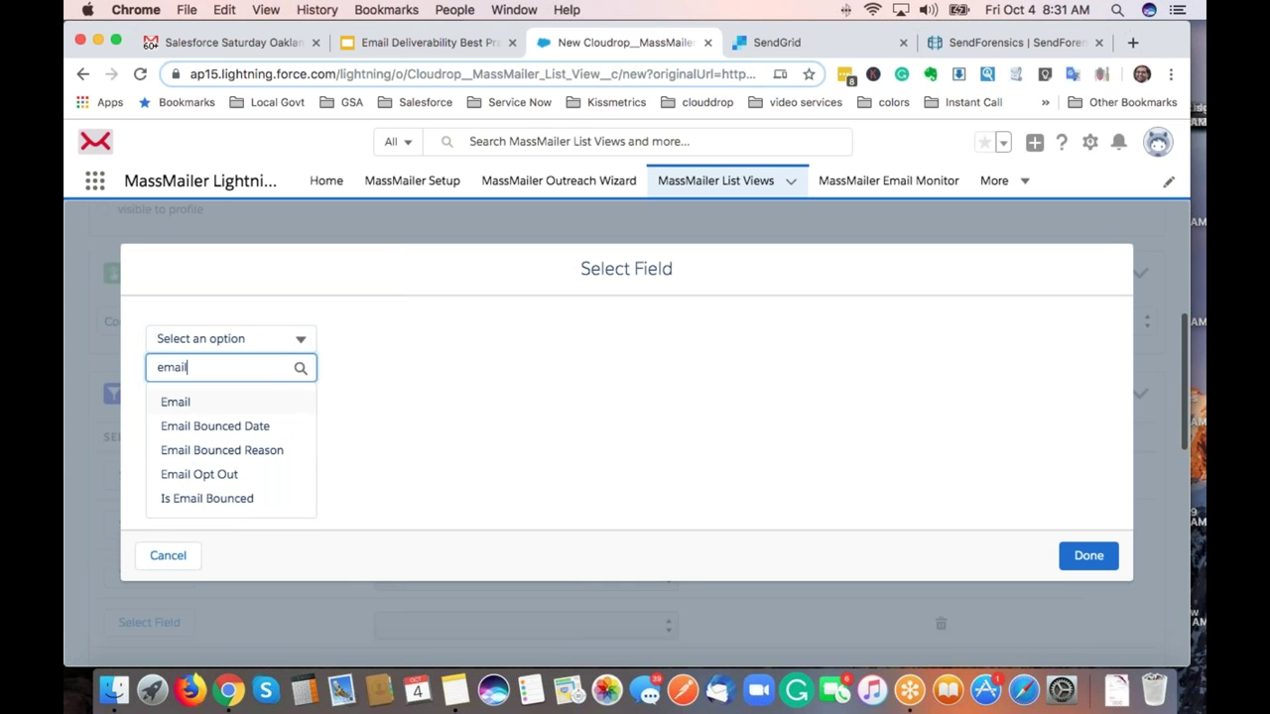
{"action": "key", "text": "Return"}
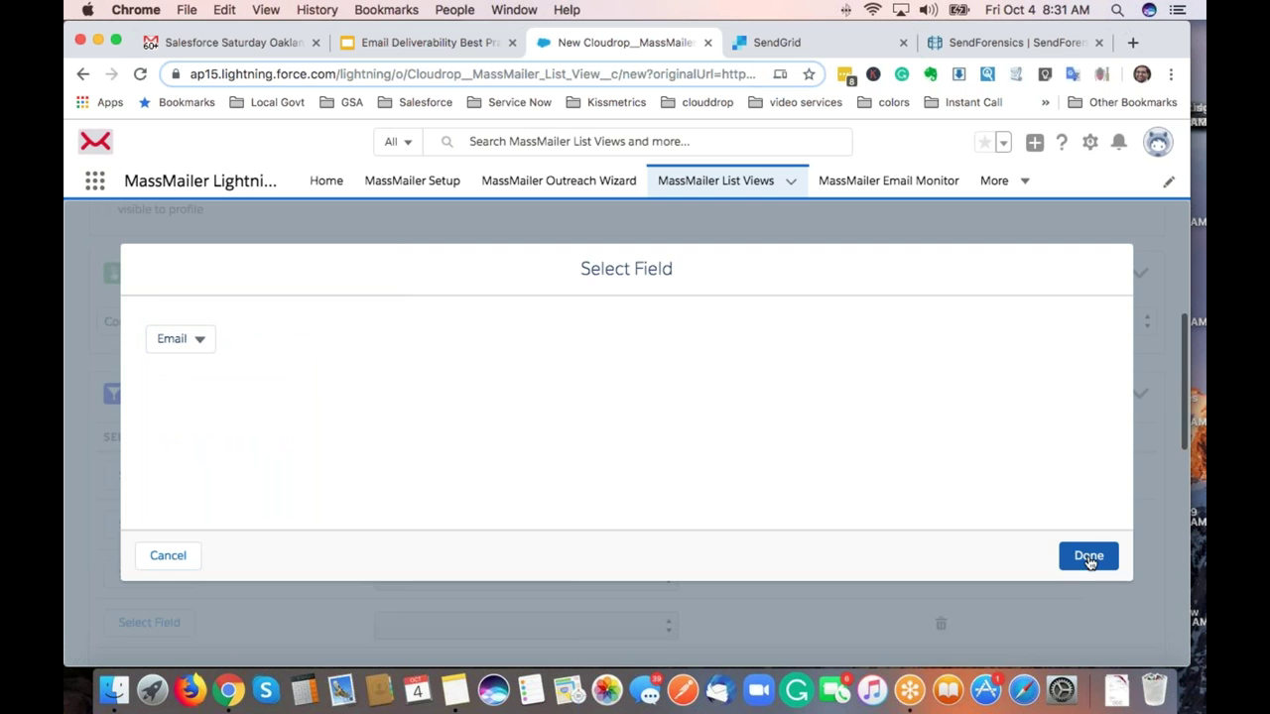
{"action": "left_click", "coordinate": [1089, 557]}
{"action": "left_click", "coordinate": [388, 474]}
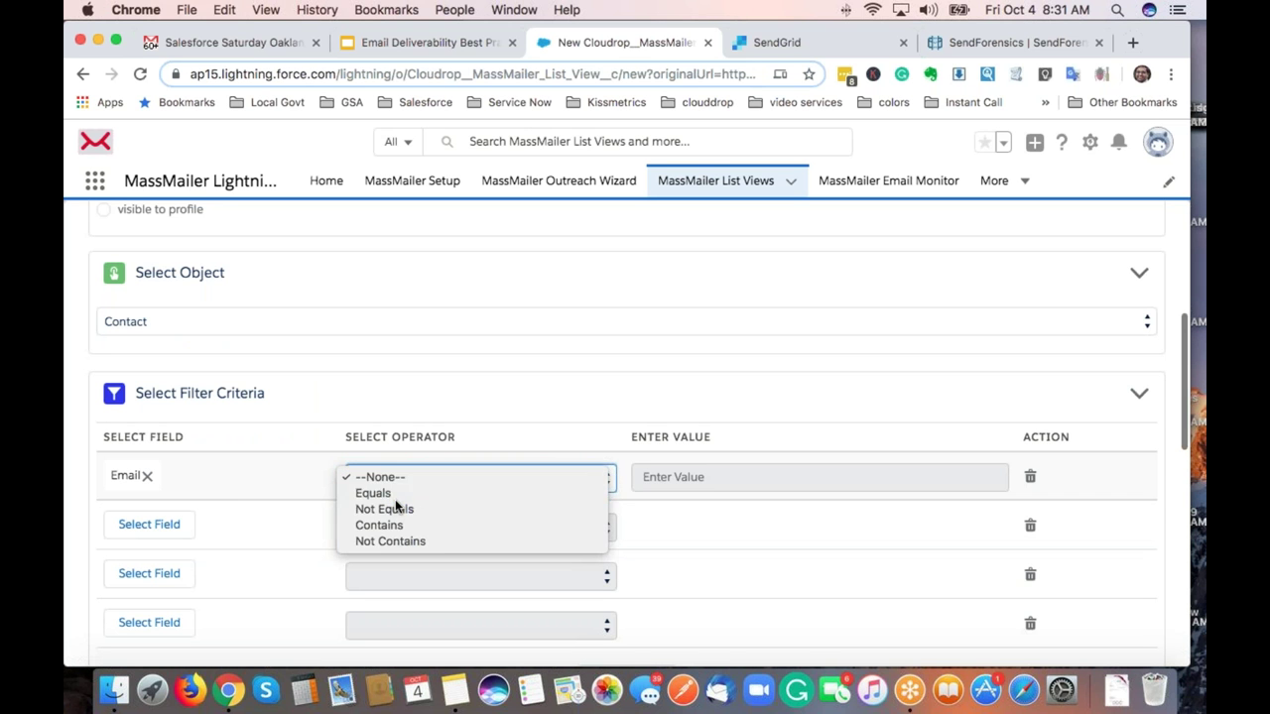
{"action": "left_click", "coordinate": [377, 493]}
{"action": "left_click", "coordinate": [743, 478]}
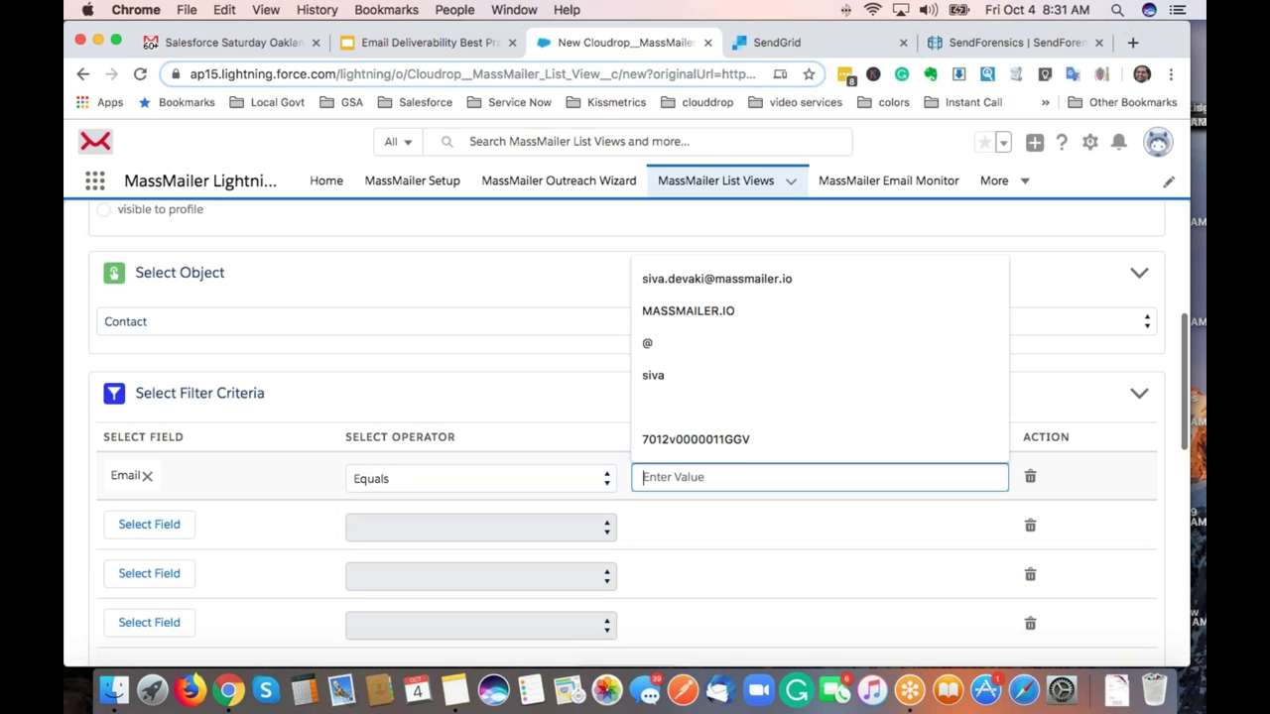
{"action": "left_click", "coordinate": [734, 279]}
{"action": "scroll", "coordinate": [645, 377], "scroll_direction": "up", "scroll_amount": 10}
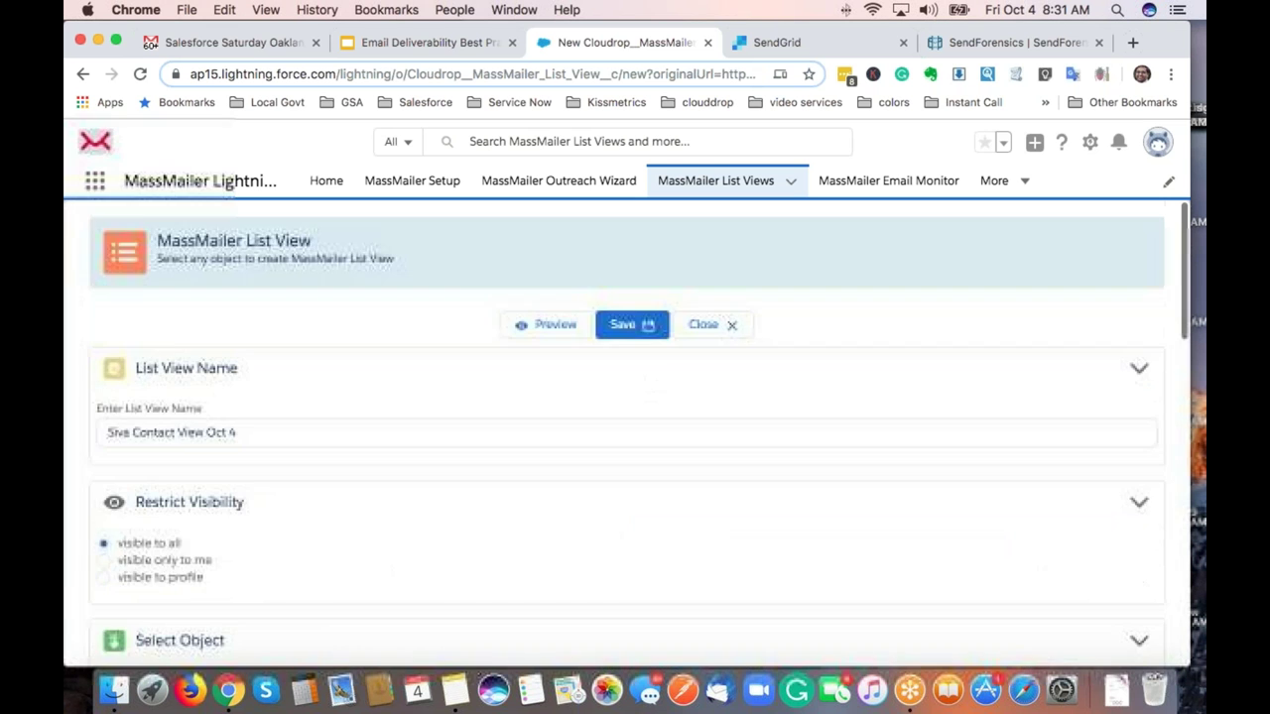
Preview the matching records, save the list view, and go to the Email Monitor.
{"action": "left_click", "coordinate": [540, 326]}
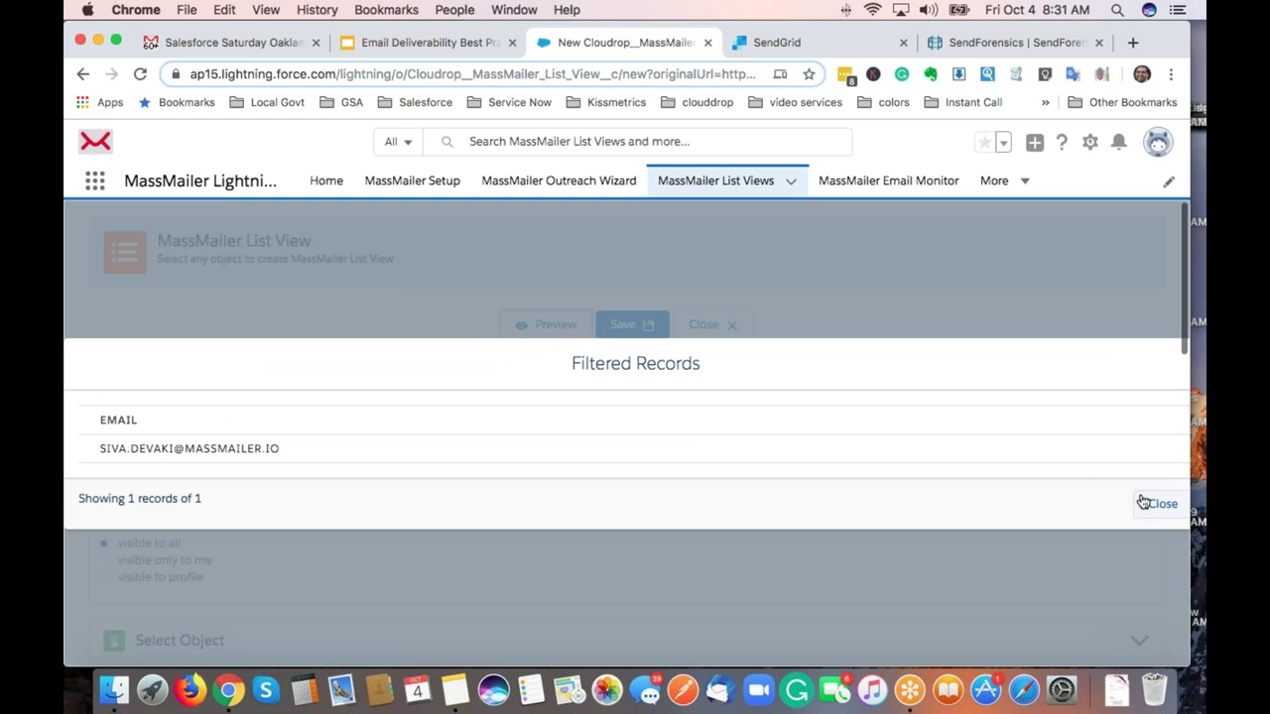
{"action": "left_click", "coordinate": [1143, 503]}
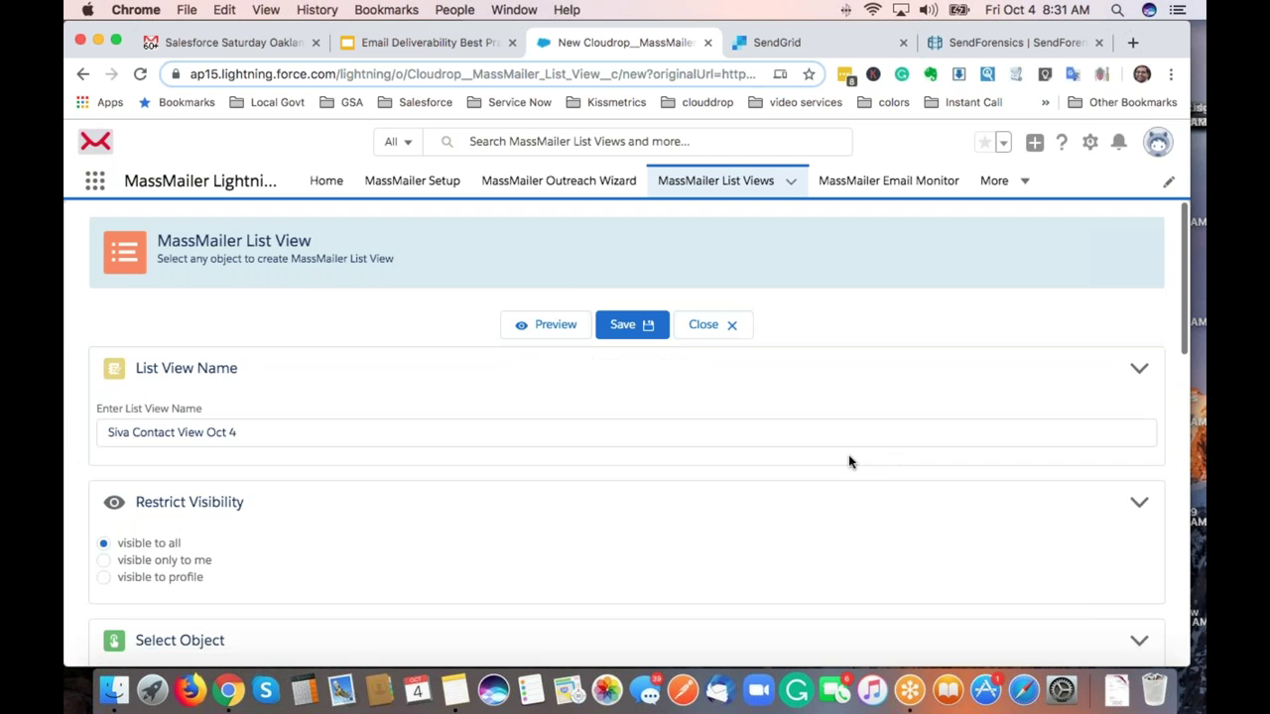
{"action": "left_click", "coordinate": [611, 327]}
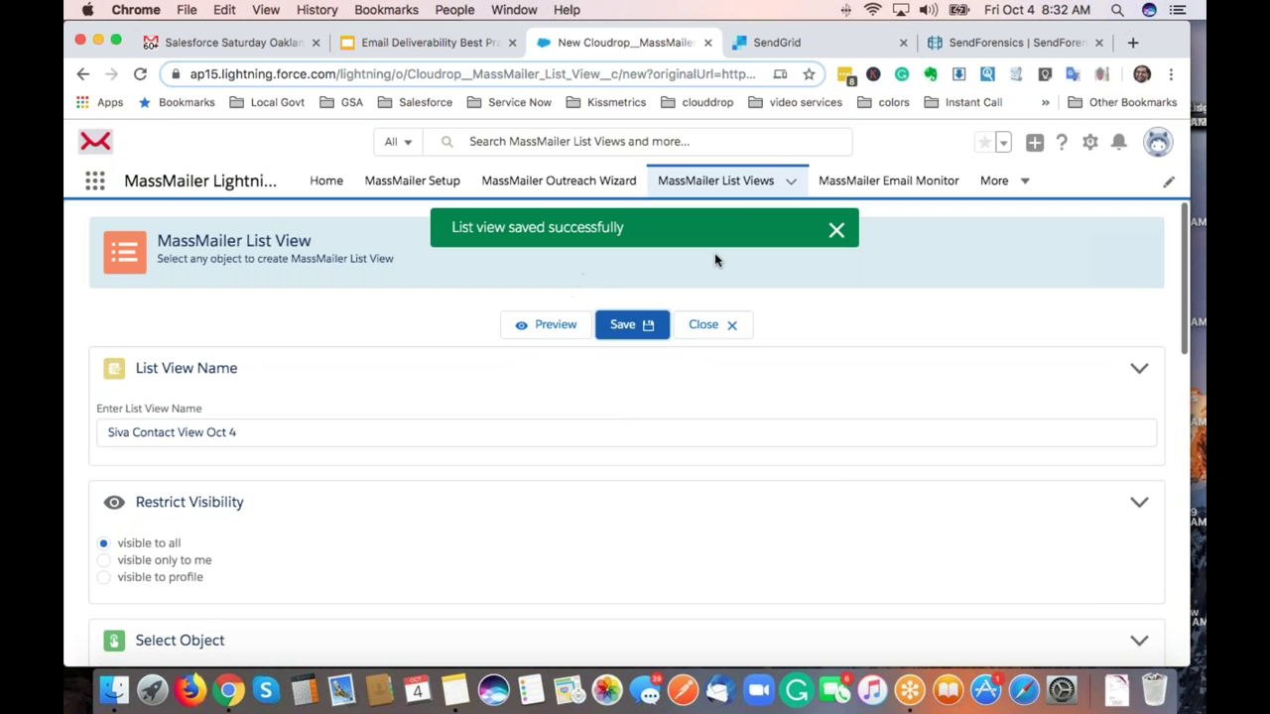
{"action": "left_click", "coordinate": [842, 190]}
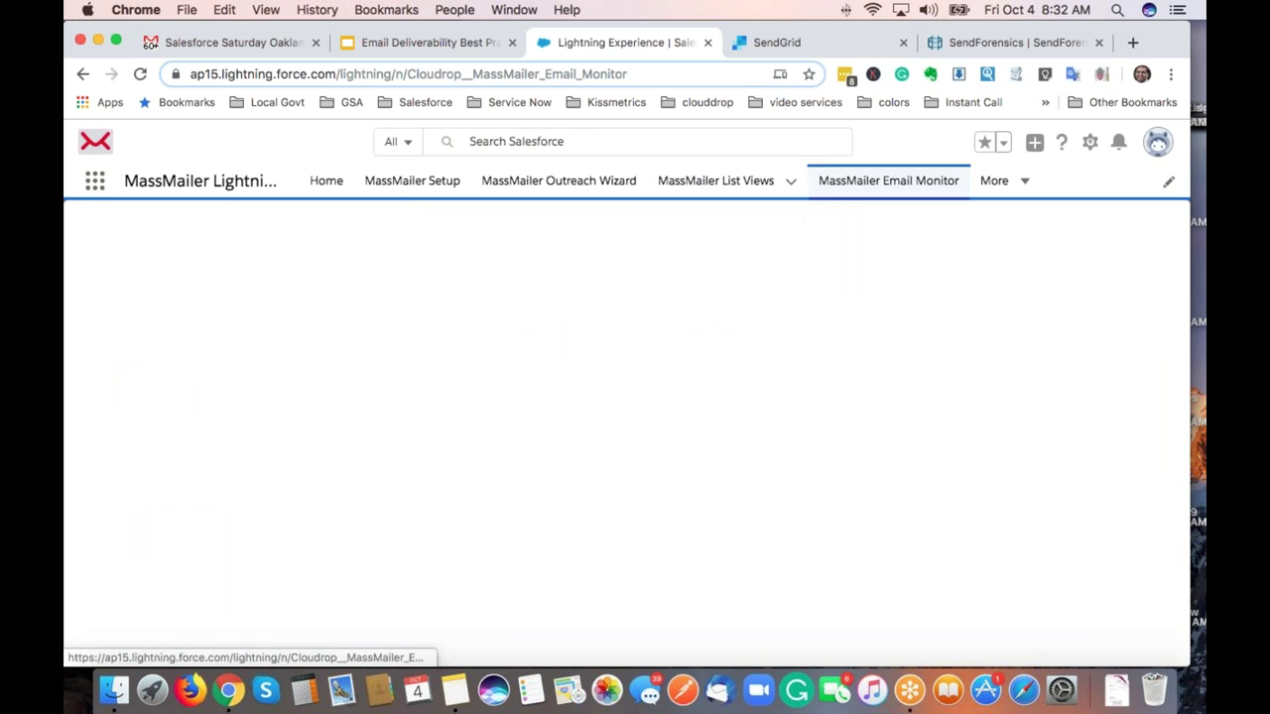
Open the Template Builder from the More menu and switch to Manage Base Template.
{"action": "left_click", "coordinate": [1006, 184]}
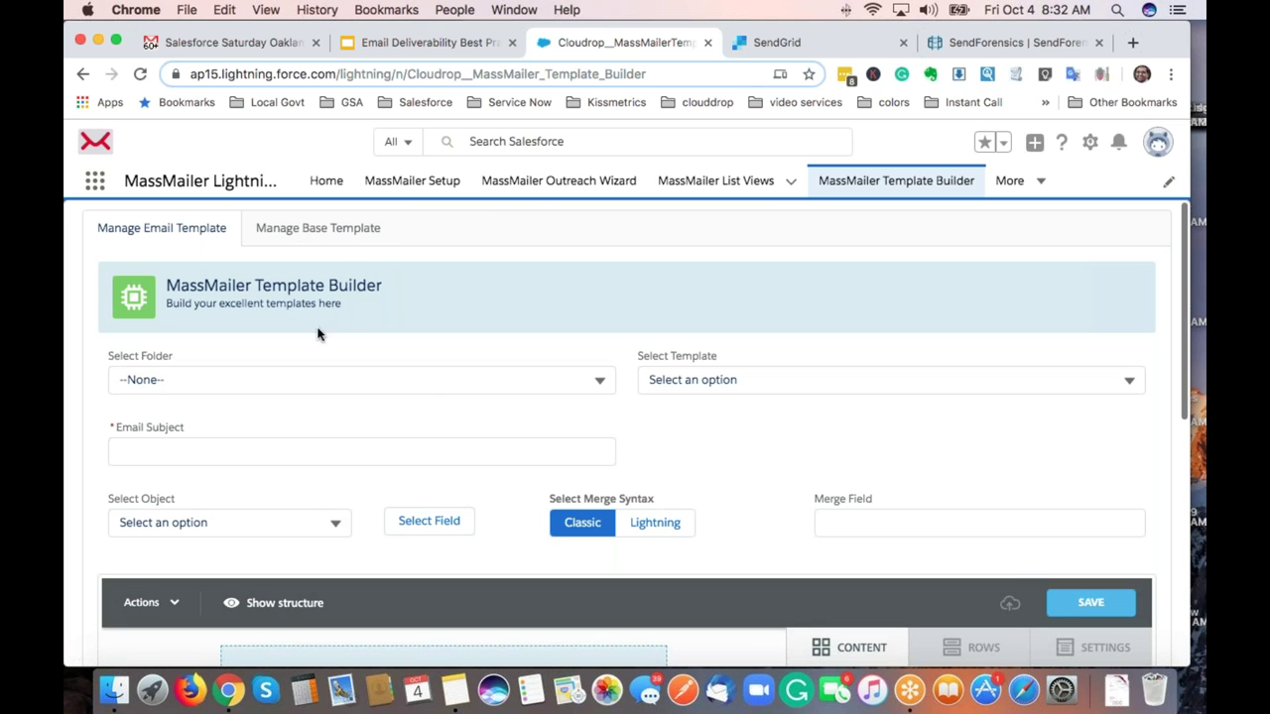
{"action": "left_click", "coordinate": [308, 240]}
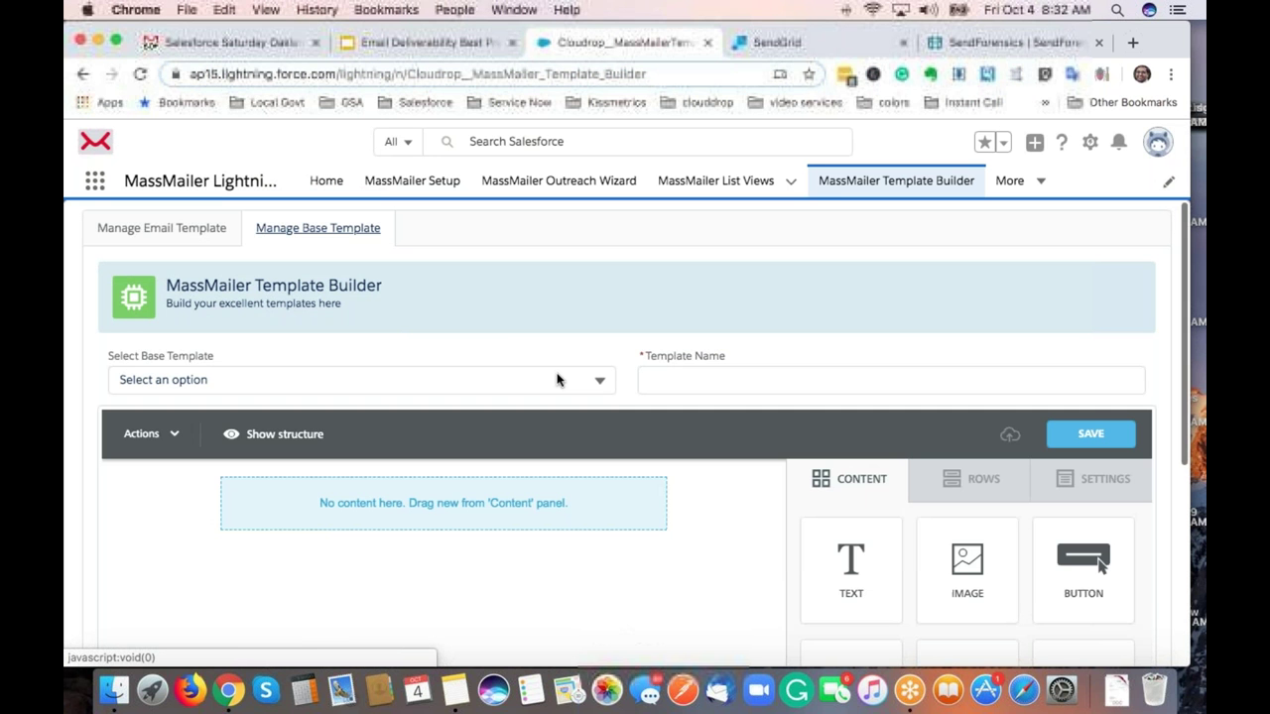
Load and scroll through the 'my header and footer' base template, then return to Manage Email Template.
{"action": "left_click", "coordinate": [557, 379]}
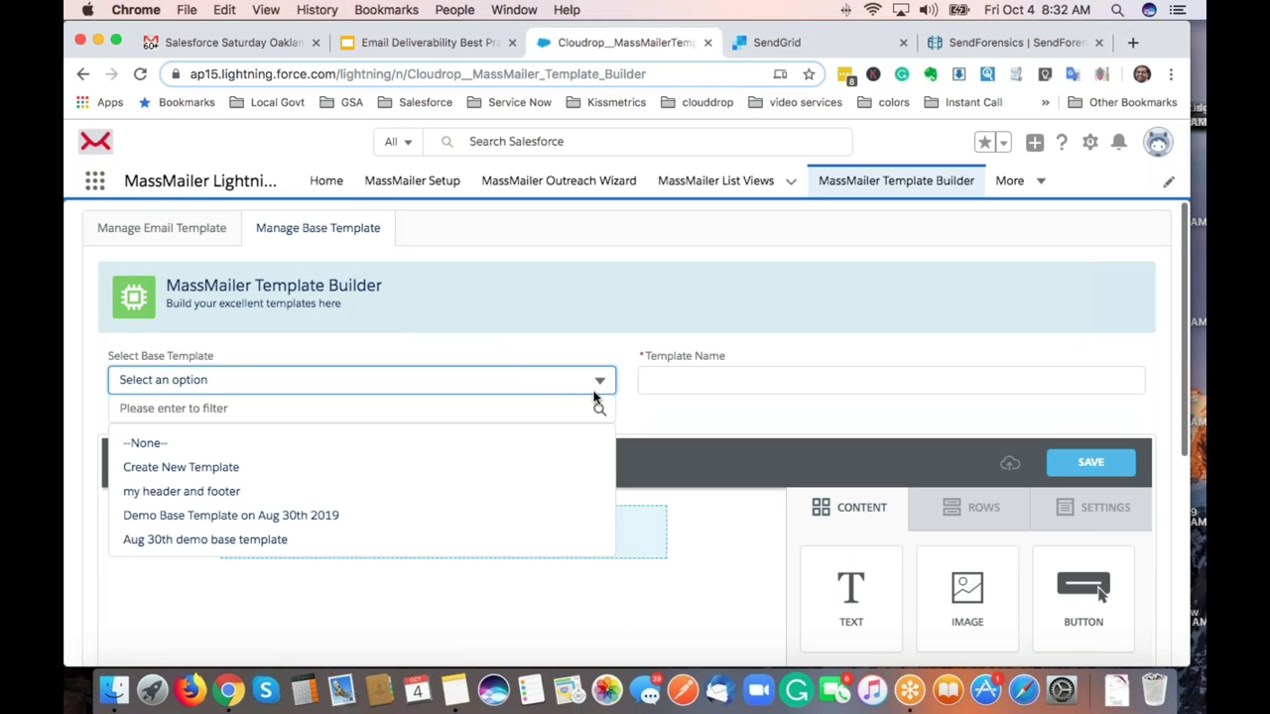
{"action": "left_click", "coordinate": [340, 491]}
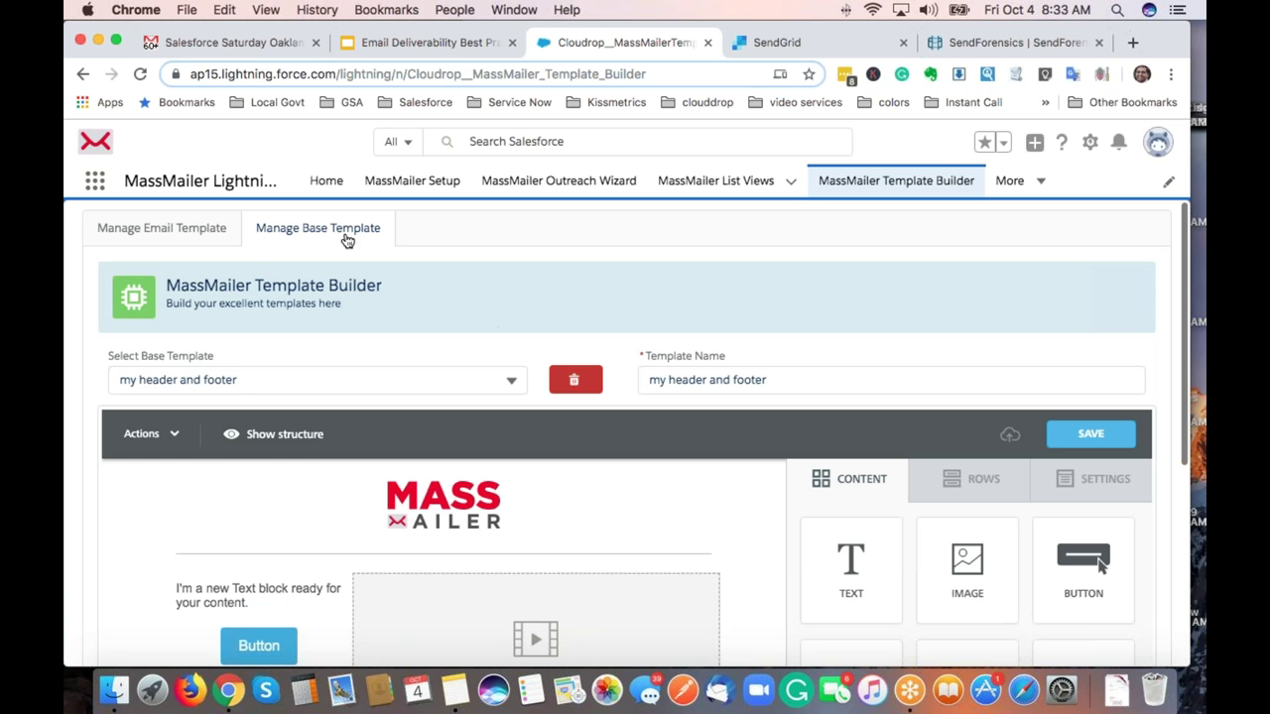
{"action": "scroll", "coordinate": [455, 343], "scroll_direction": "down", "scroll_amount": 3}
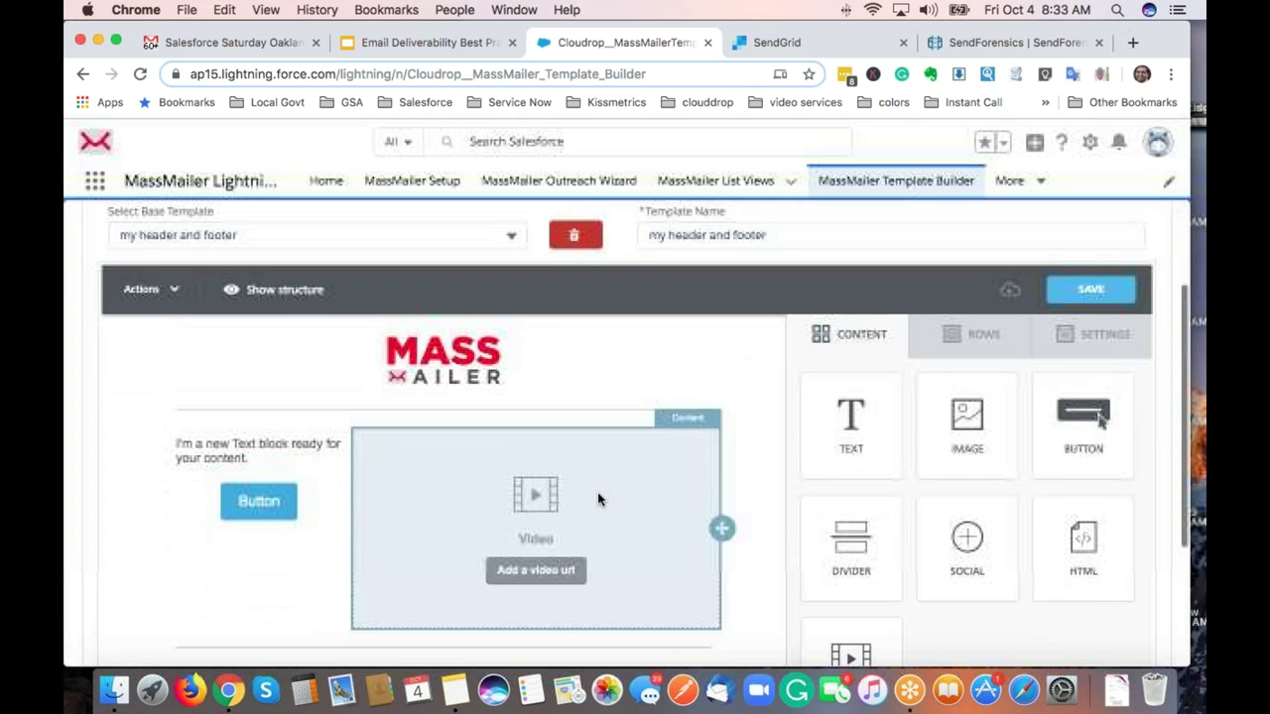
{"action": "scroll", "coordinate": [451, 467], "scroll_direction": "down", "scroll_amount": 3}
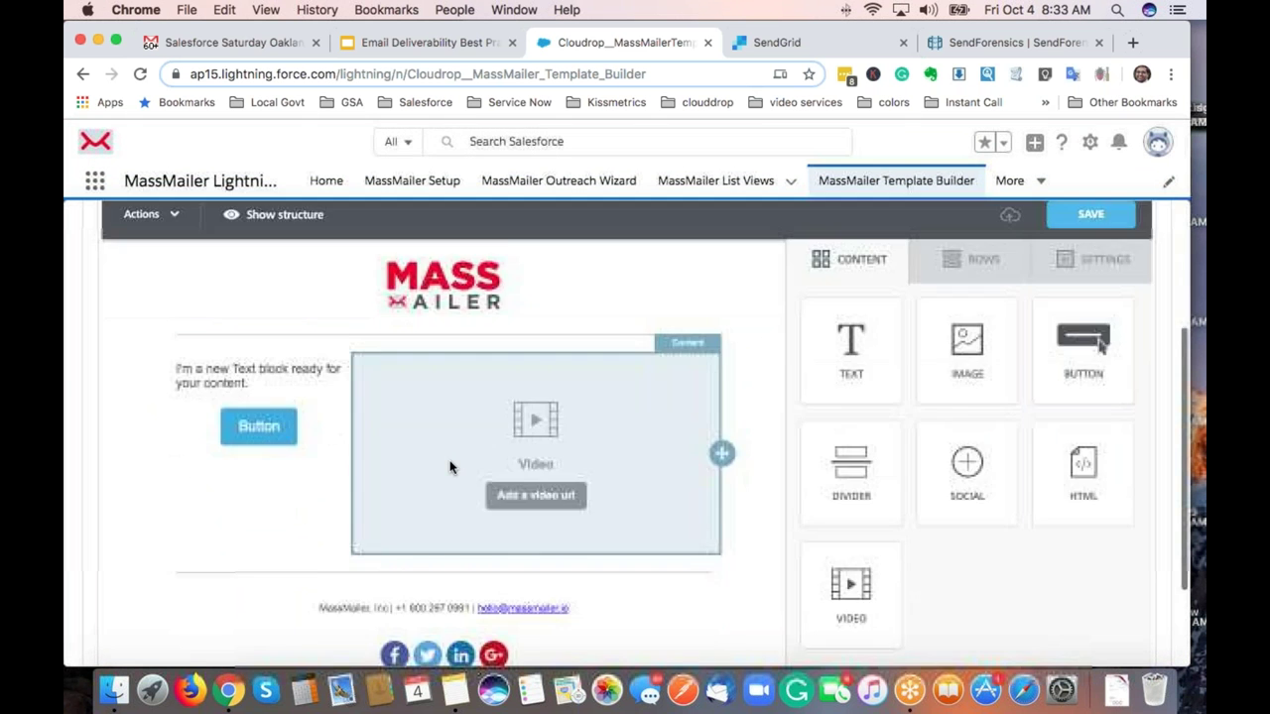
{"action": "scroll", "coordinate": [452, 468], "scroll_direction": "up", "scroll_amount": 2}
{"action": "scroll", "coordinate": [441, 439], "scroll_direction": "up", "scroll_amount": 3}
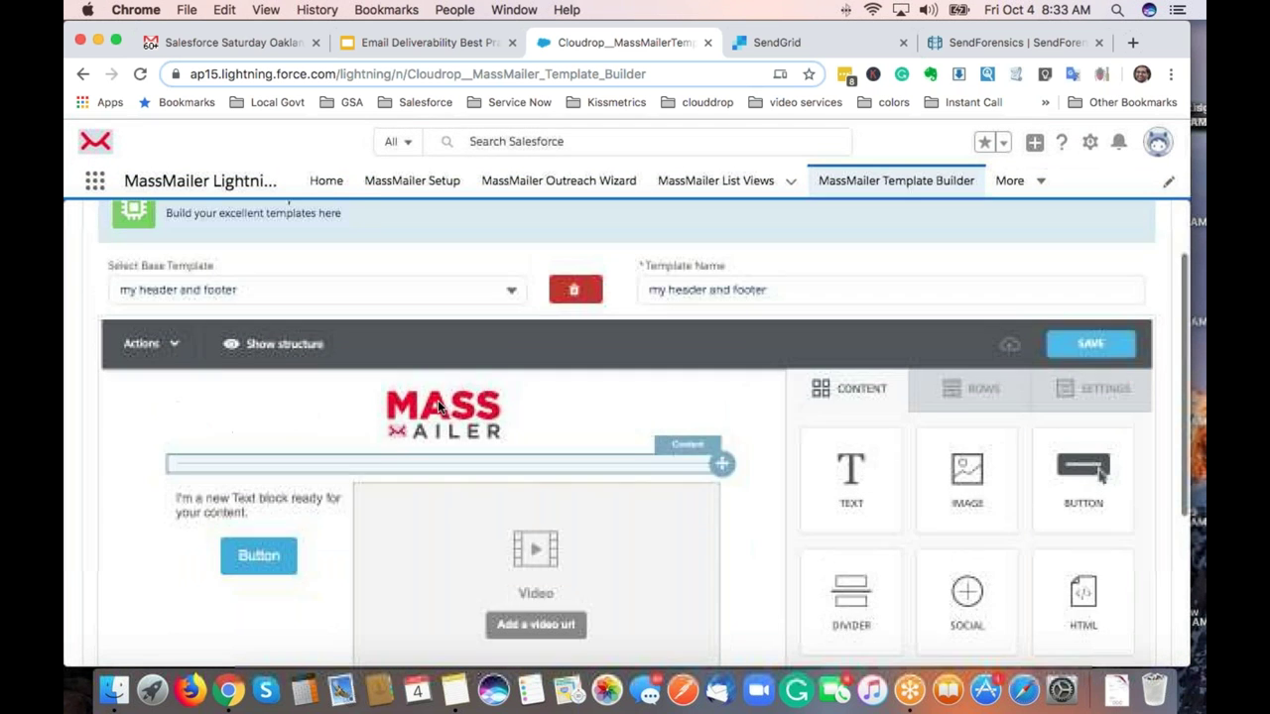
{"action": "scroll", "coordinate": [382, 358], "scroll_direction": "up", "scroll_amount": 1}
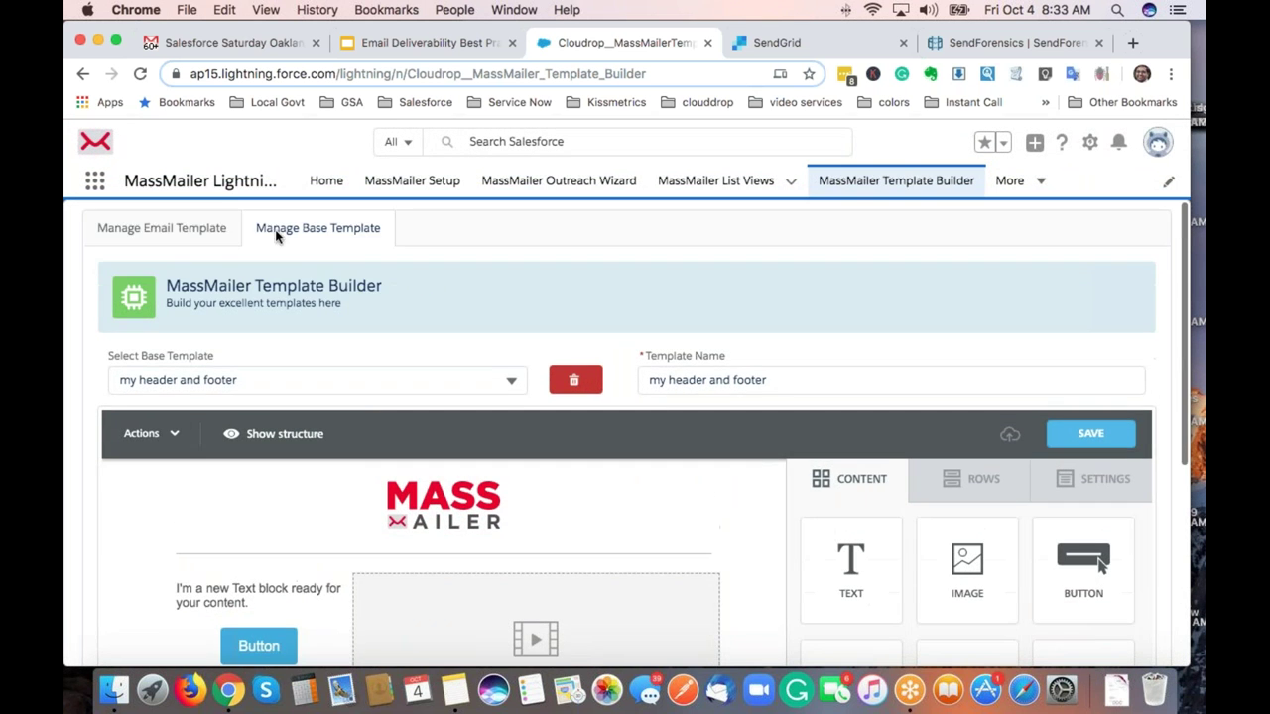
{"action": "left_click", "coordinate": [188, 234]}
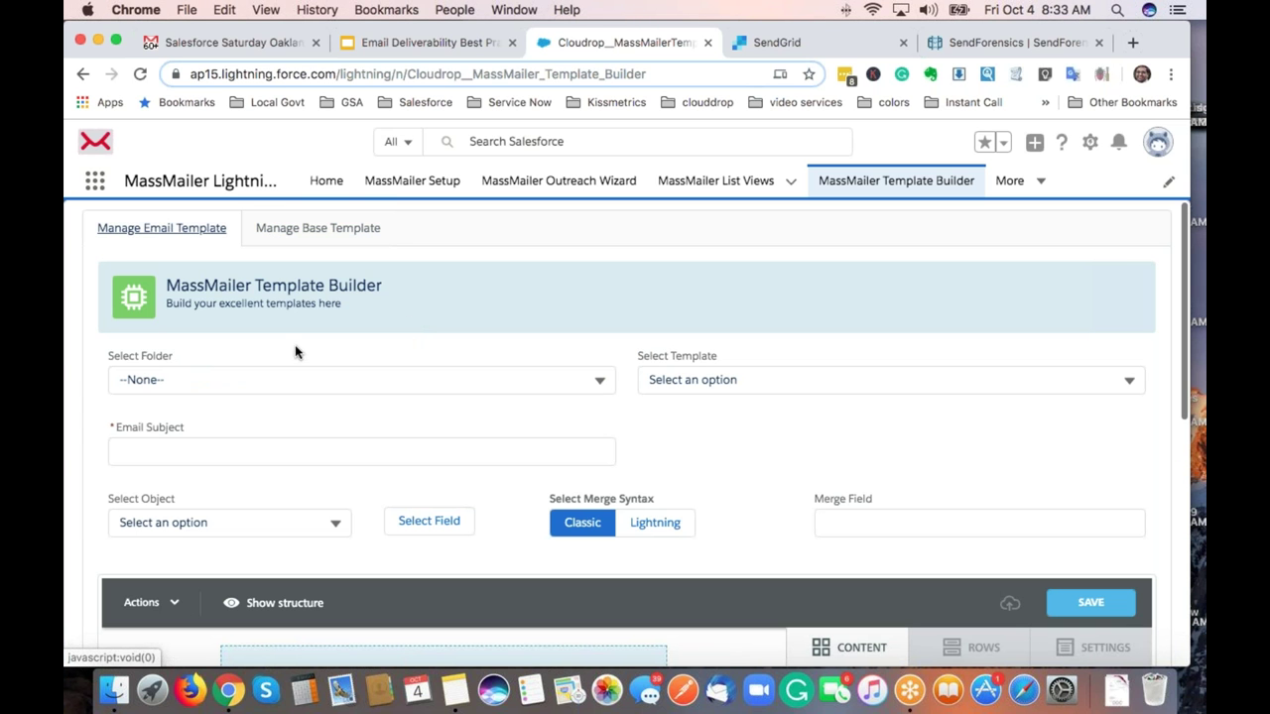
{"action": "left_click", "coordinate": [389, 376]}
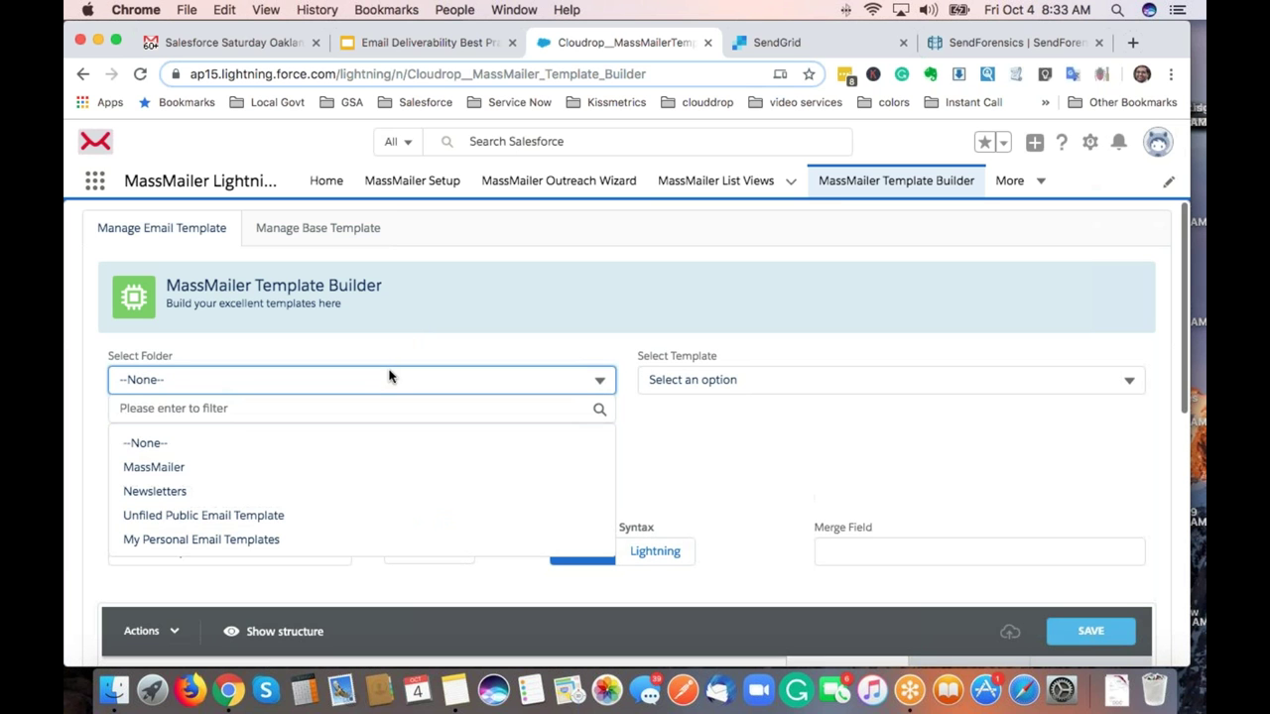
Create a new email template named 'Demo on Oct 4th template' in the MassMailer folder.
{"action": "left_click", "coordinate": [321, 470]}
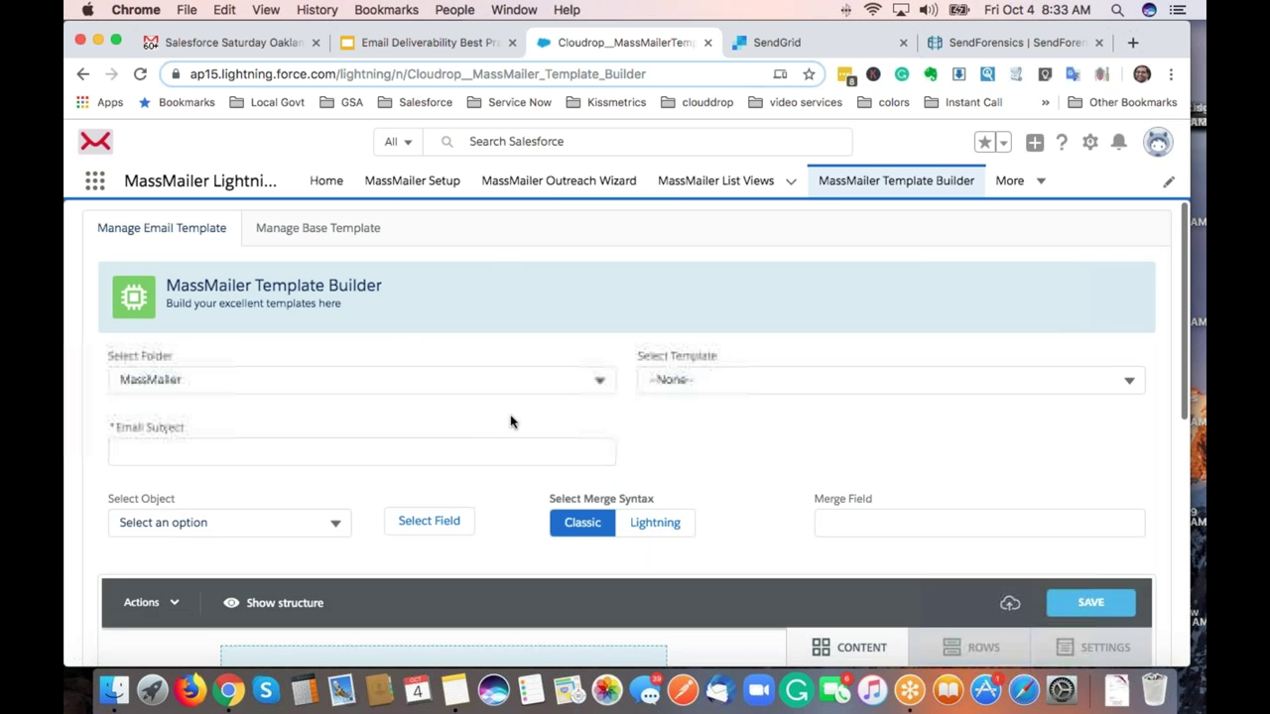
{"action": "left_click", "coordinate": [654, 382]}
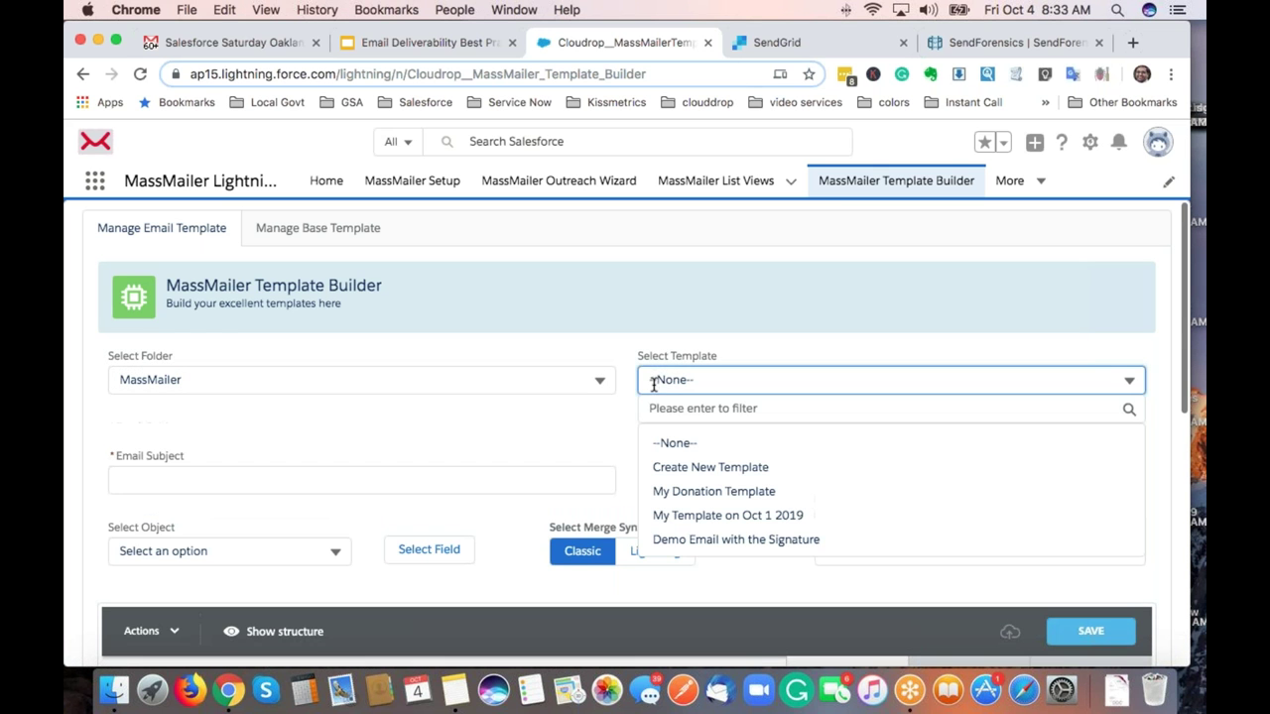
{"action": "left_click", "coordinate": [693, 477]}
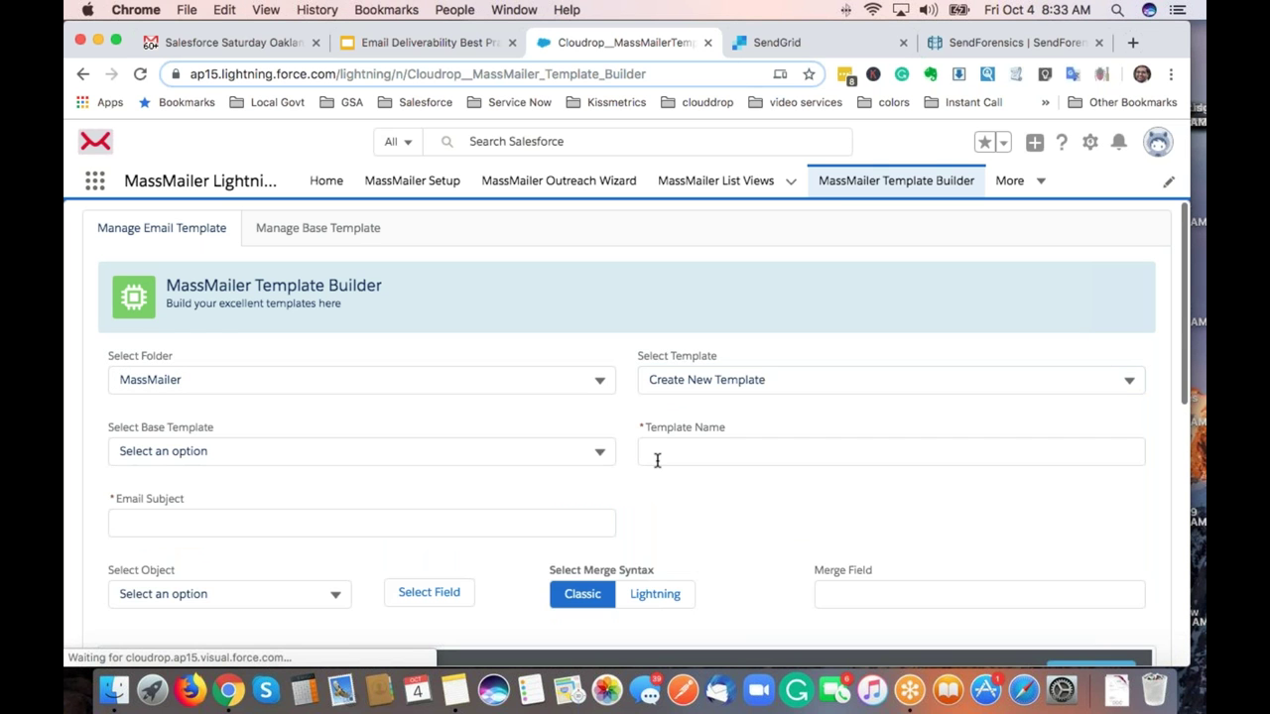
{"action": "left_click", "coordinate": [647, 456]}
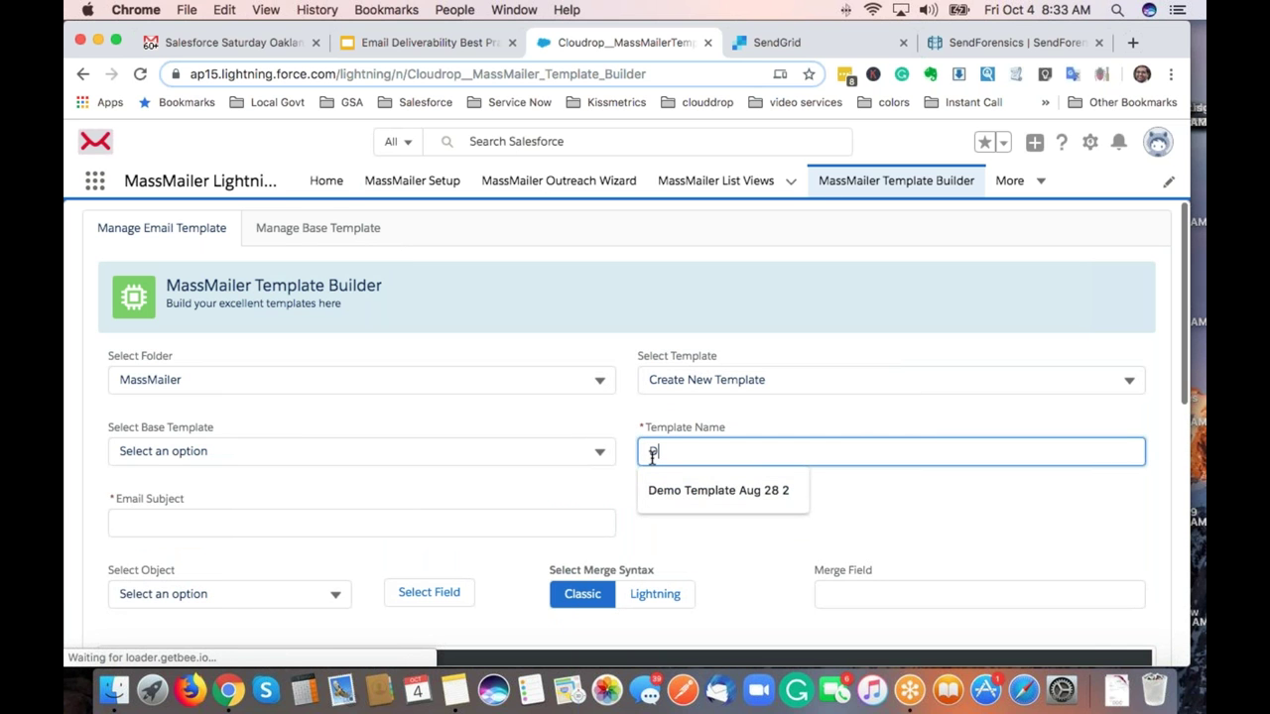
{"action": "type", "text": "Demo on Oc"}
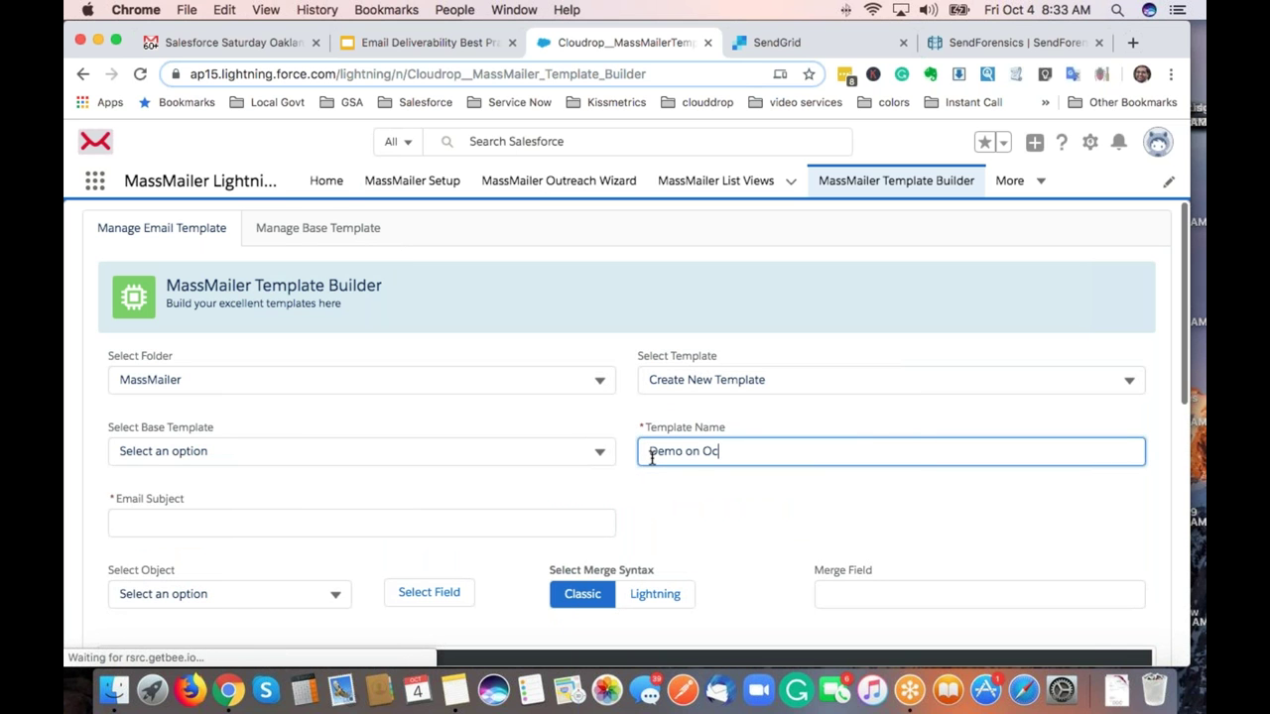
{"action": "type", "text": "t 4th template"}
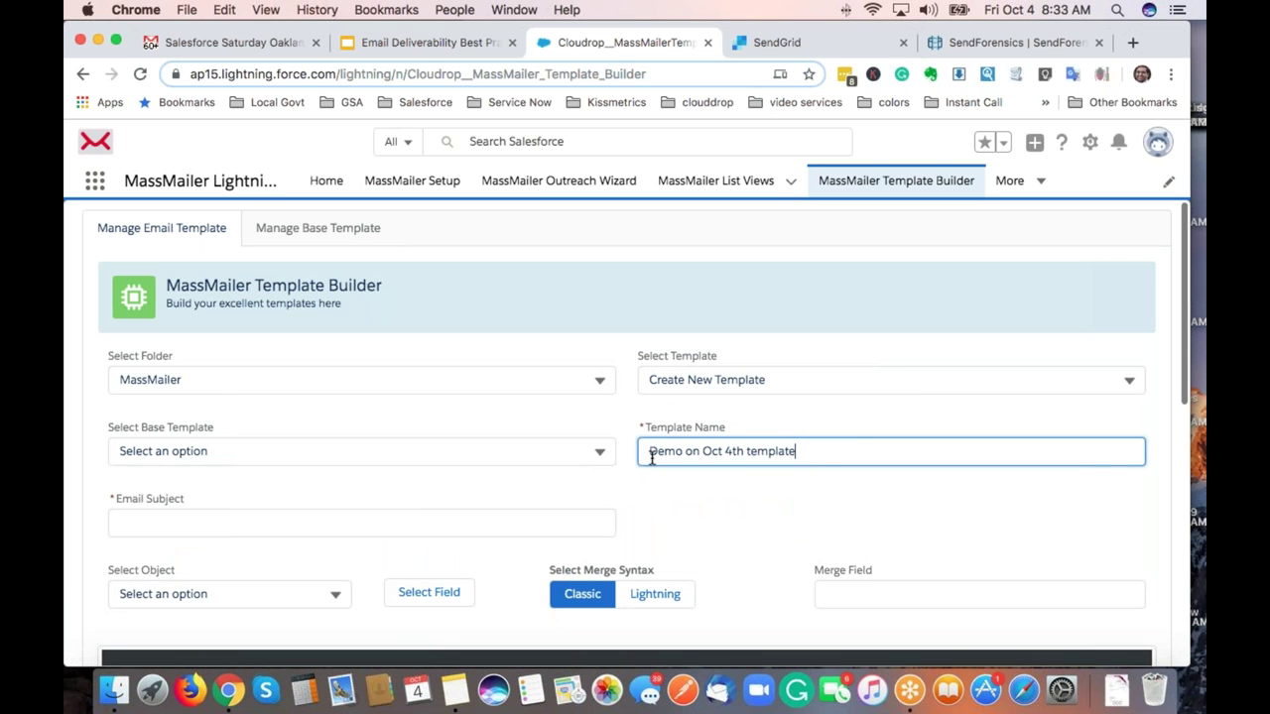
{"action": "key", "text": "Tab"}
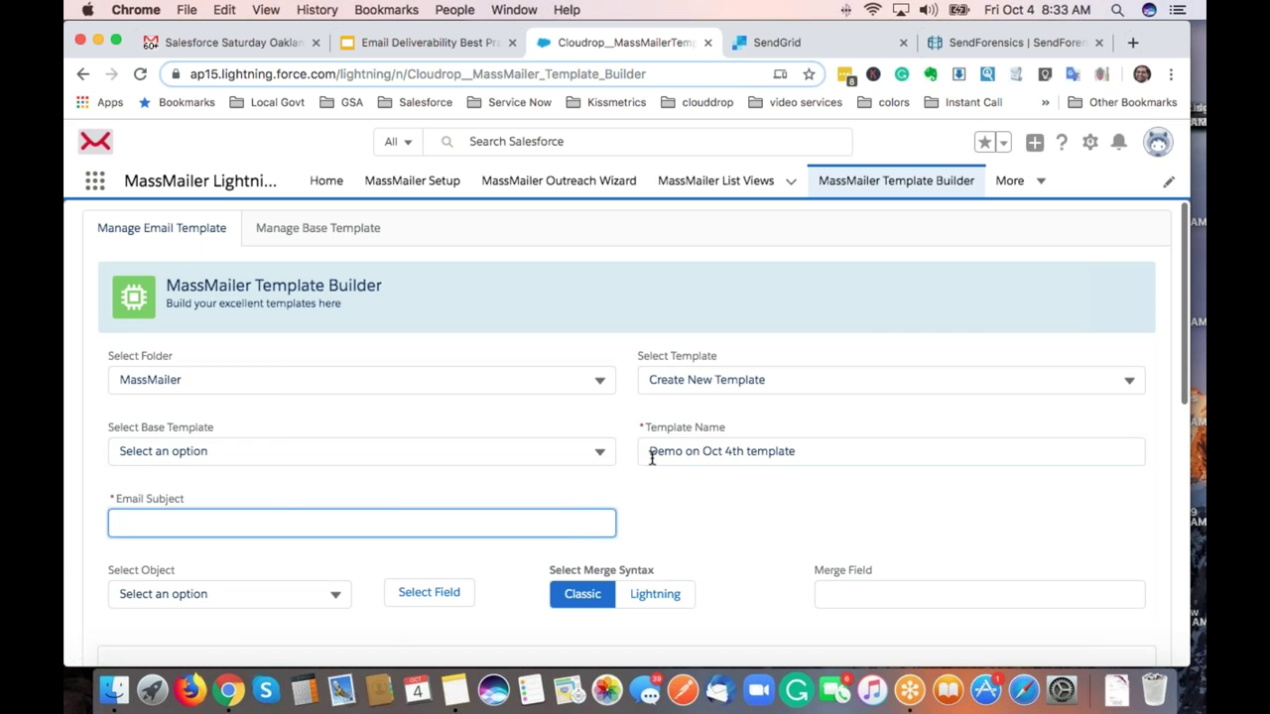
Set the subject 'My newsletter for Oct 19 2019' and choose Contact as the merge object.
{"action": "type", "text": "My "}
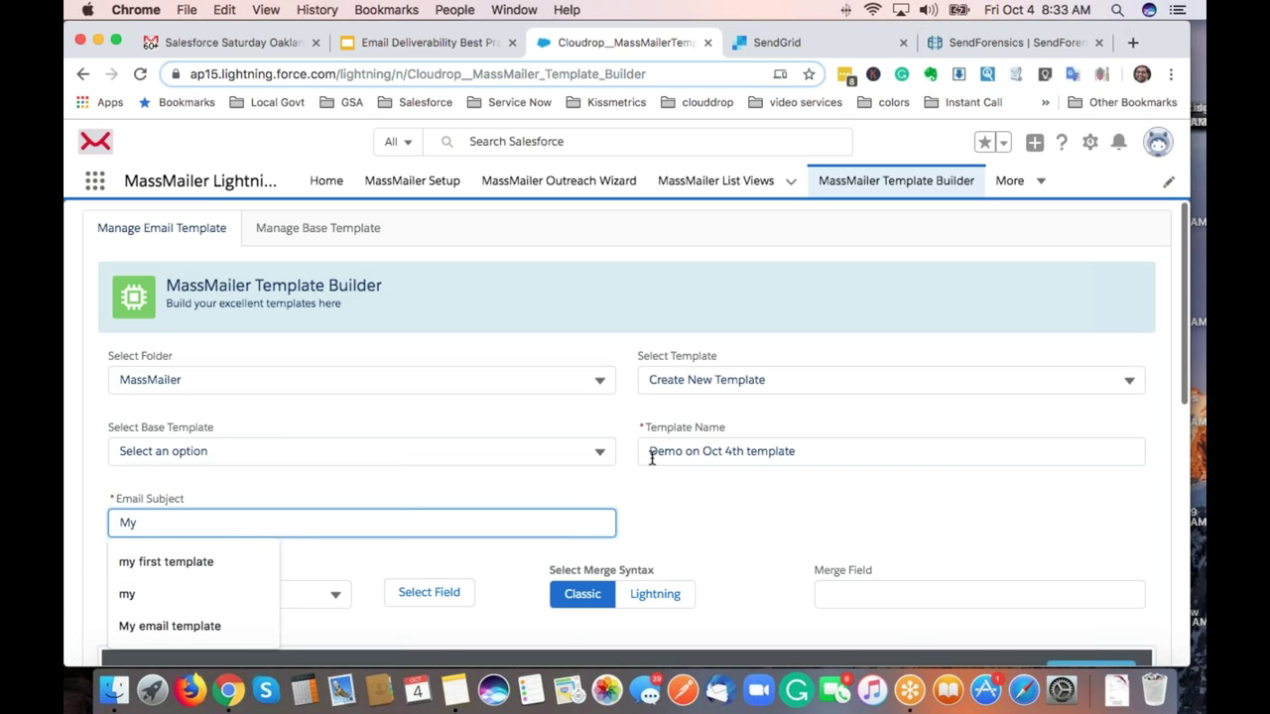
{"action": "type", "text": "newsletter for Oct 19 2019"}
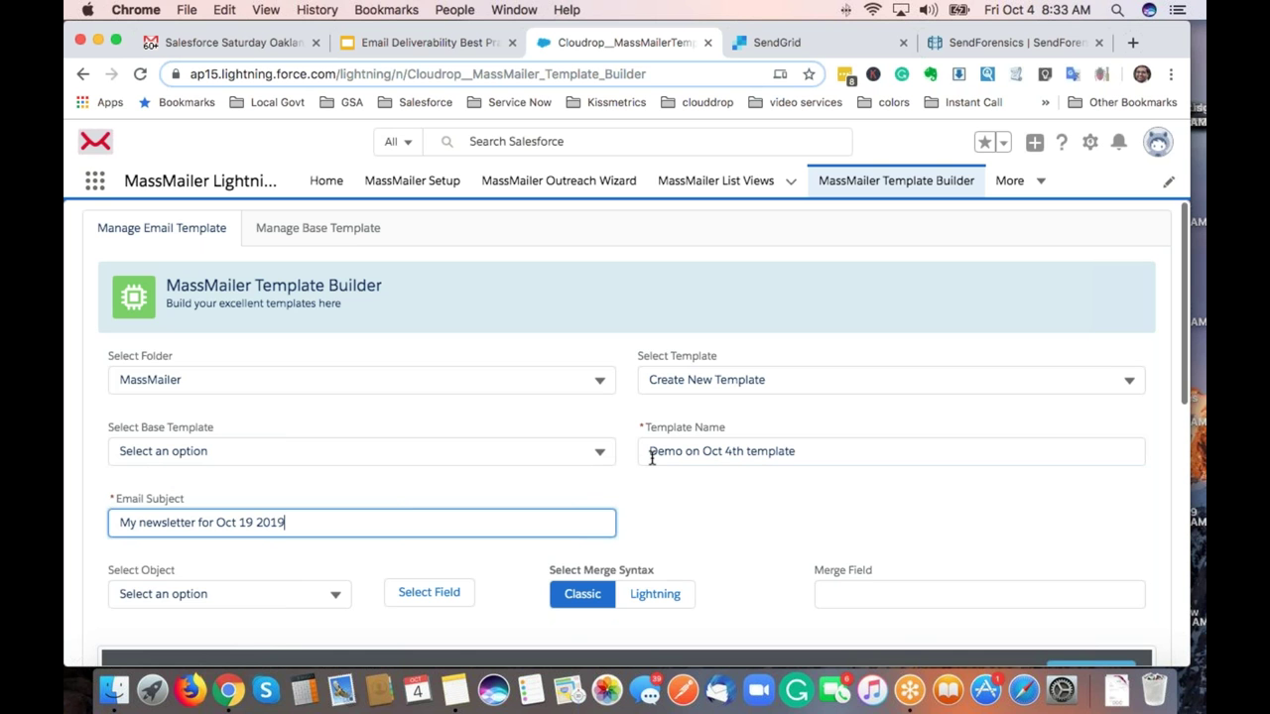
{"action": "left_click", "coordinate": [750, 496]}
{"action": "scroll", "coordinate": [751, 496], "scroll_direction": "down", "scroll_amount": 3}
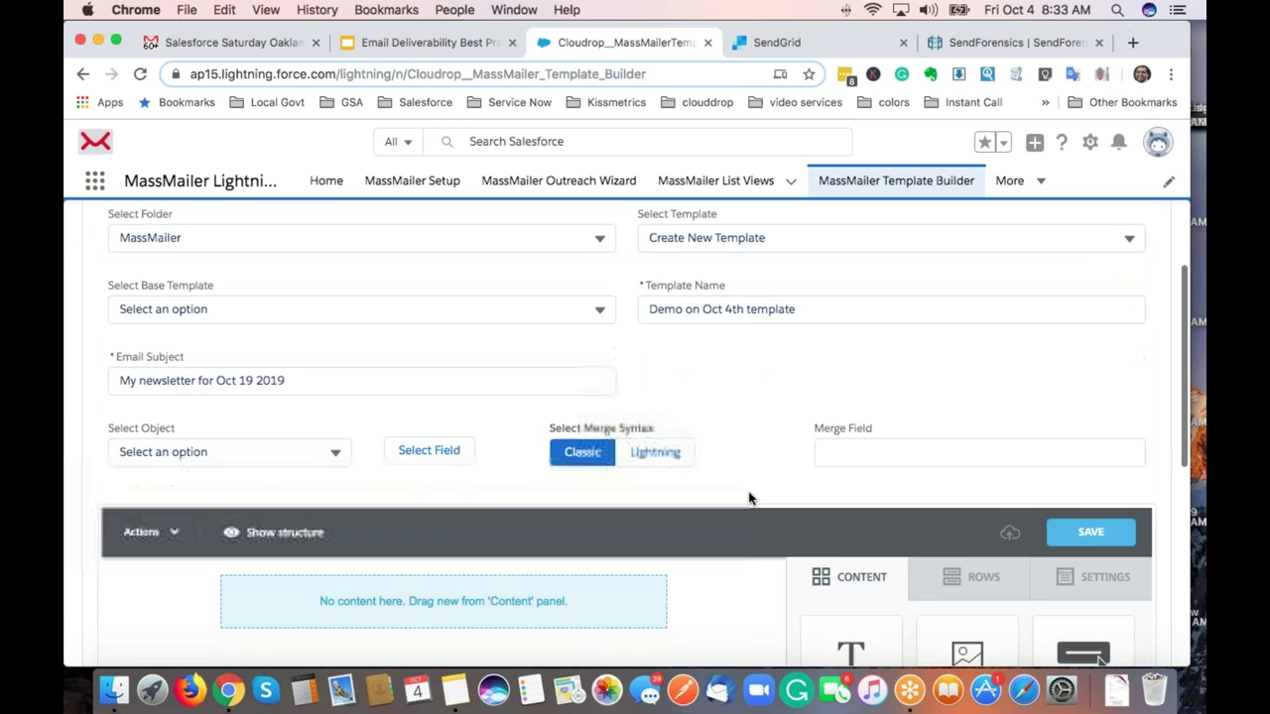
{"action": "scroll", "coordinate": [737, 488], "scroll_direction": "down", "scroll_amount": 2}
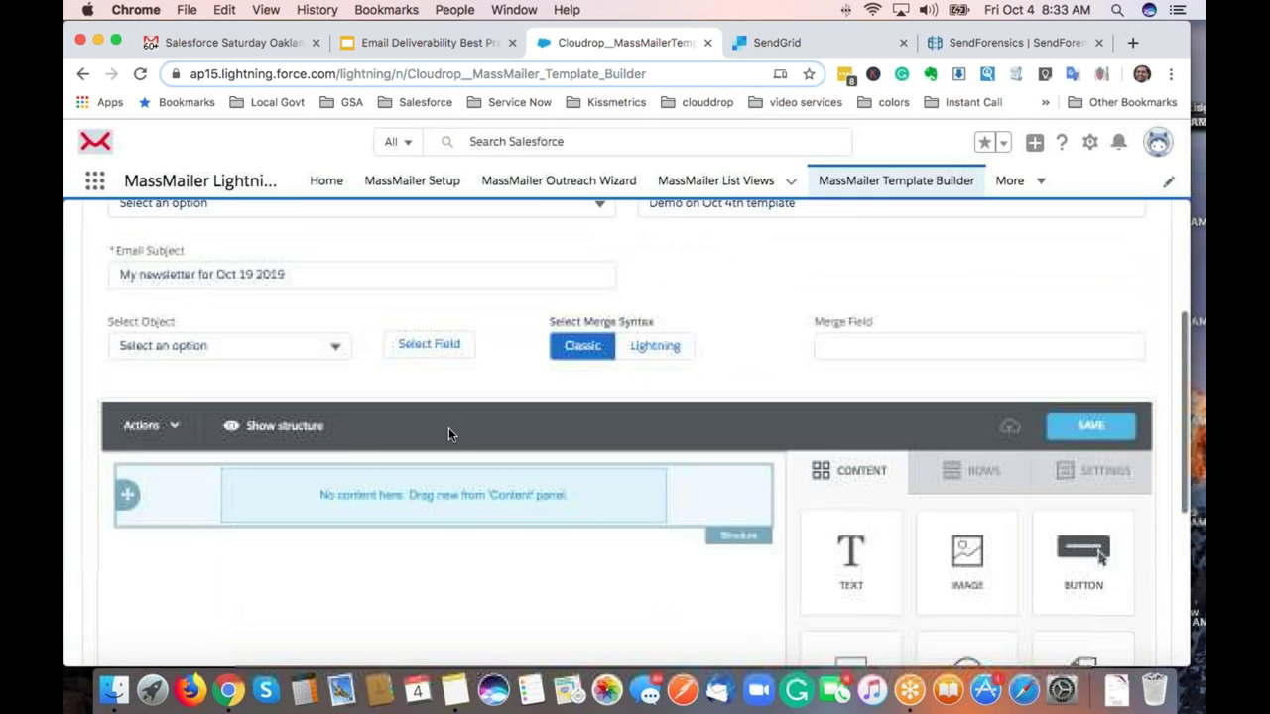
{"action": "left_click", "coordinate": [189, 344]}
{"action": "left_click", "coordinate": [194, 458]}
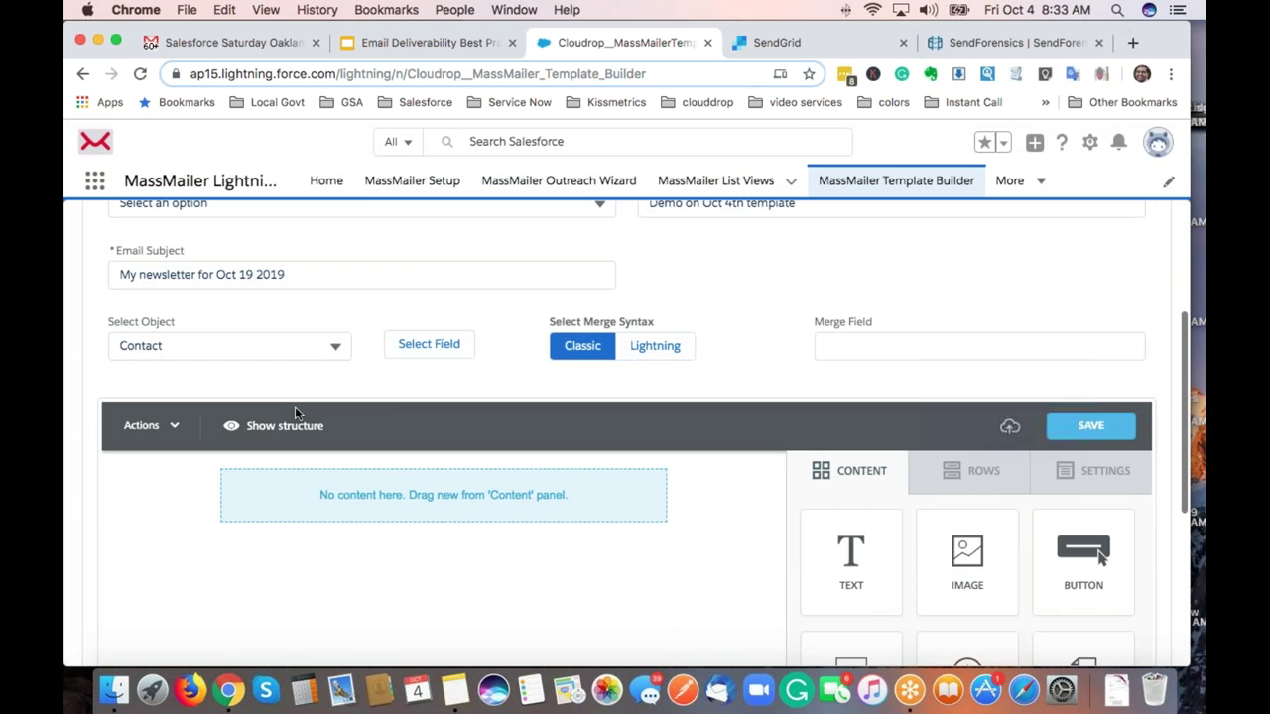
Generate the {!Contact.FirstName} merge field from the Contact First Name field.
{"action": "left_click", "coordinate": [426, 345]}
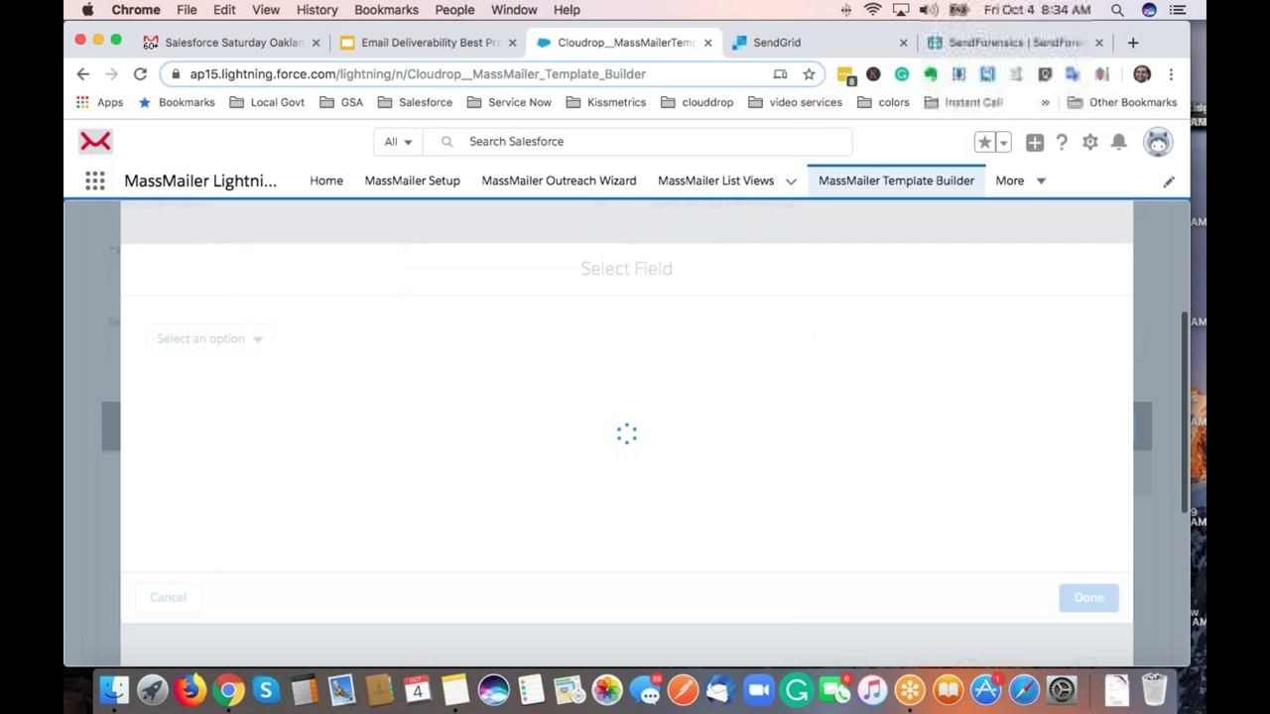
{"action": "left_click", "coordinate": [223, 339]}
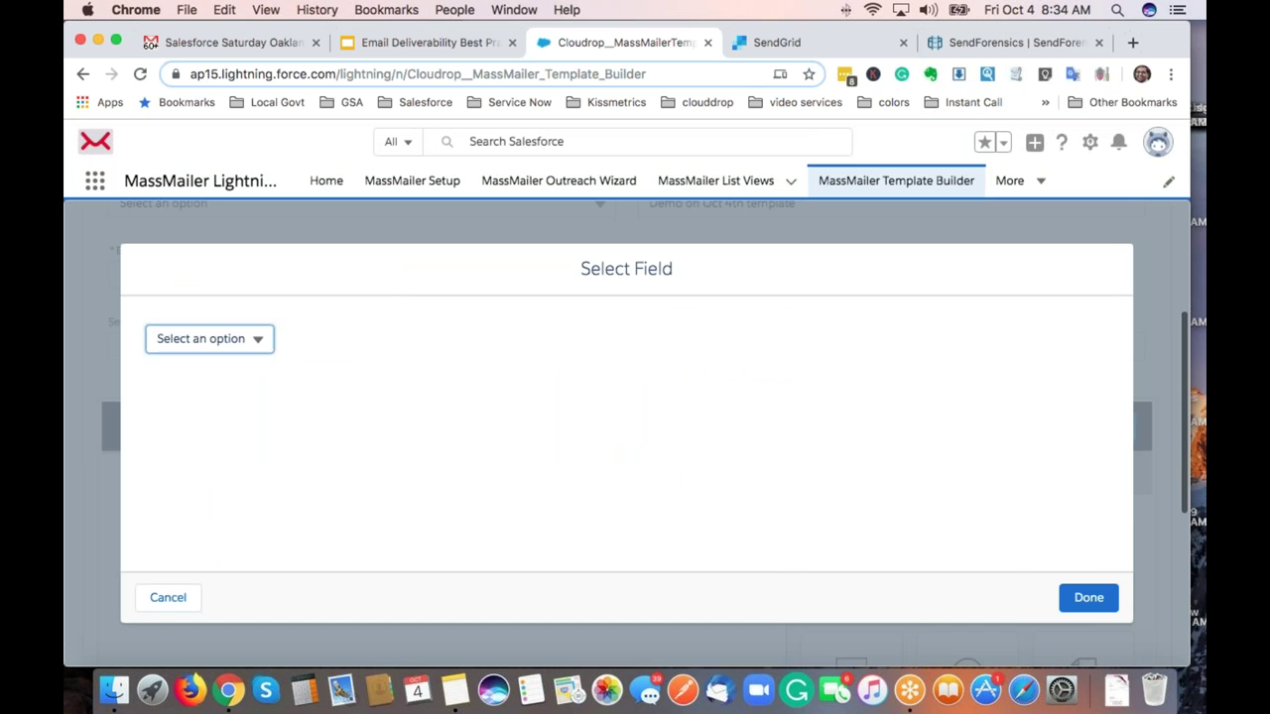
{"action": "type", "text": "first"}
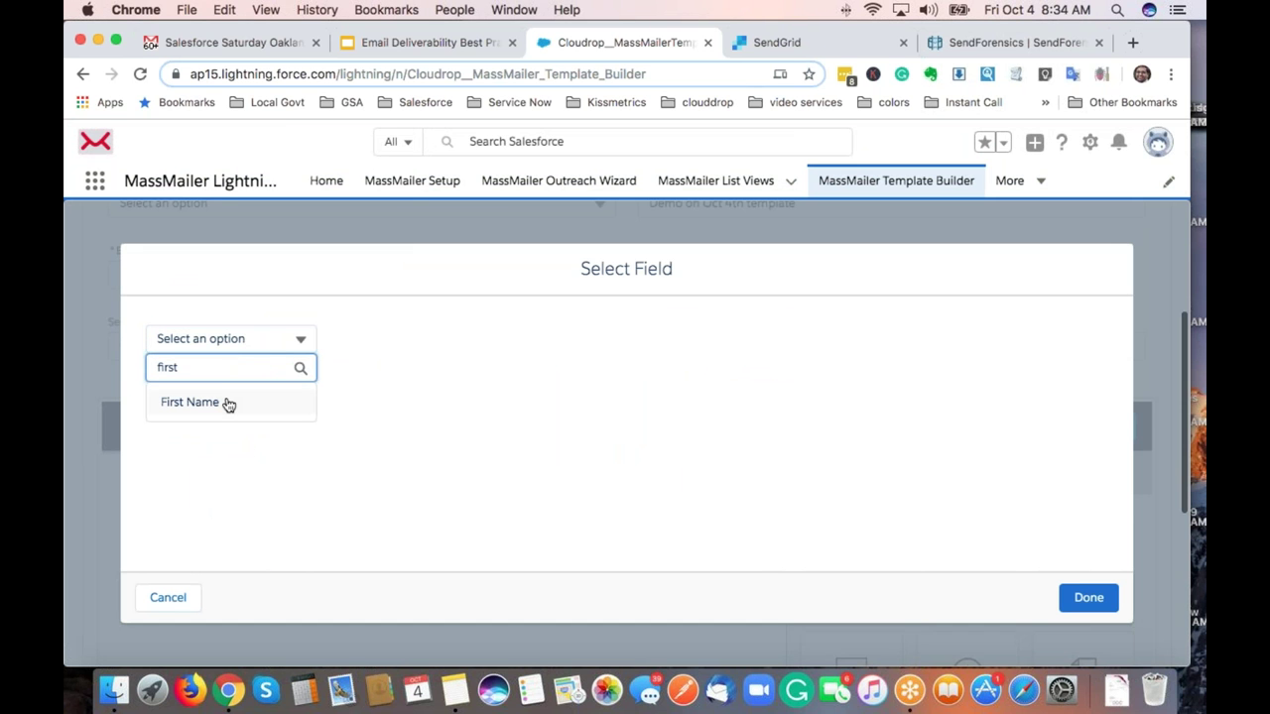
{"action": "left_click", "coordinate": [228, 404]}
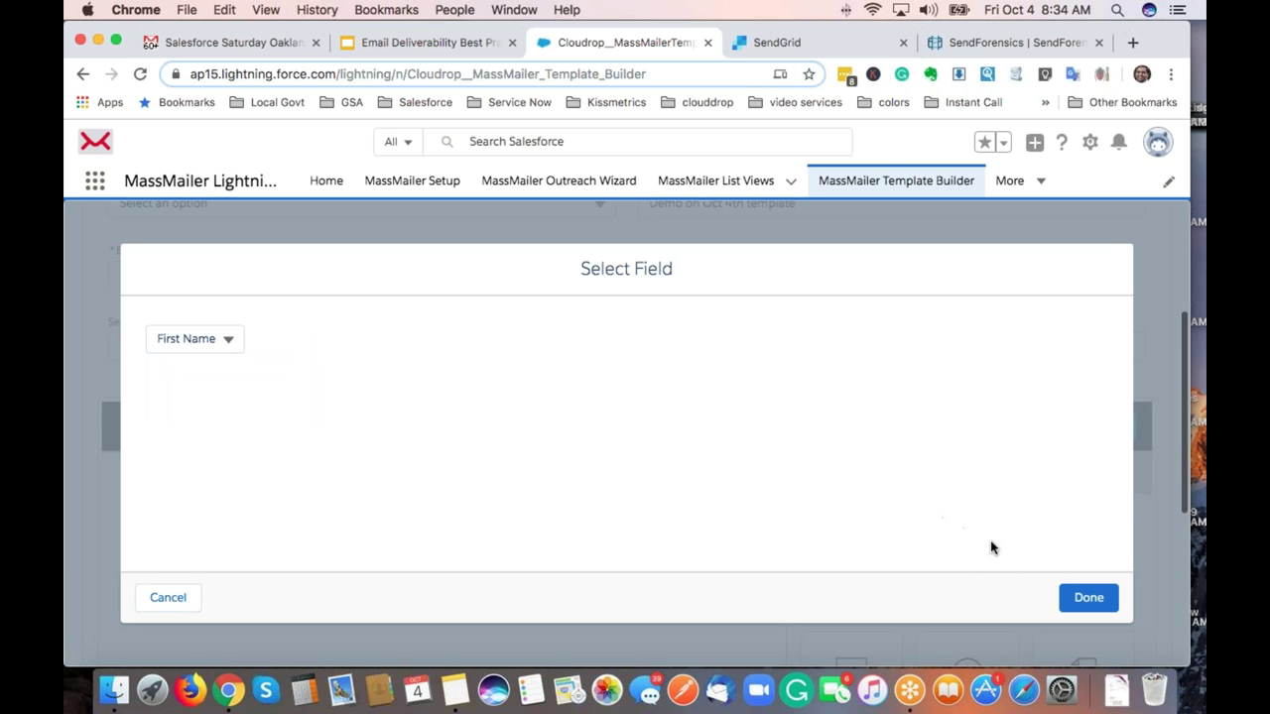
{"action": "left_click", "coordinate": [1110, 607]}
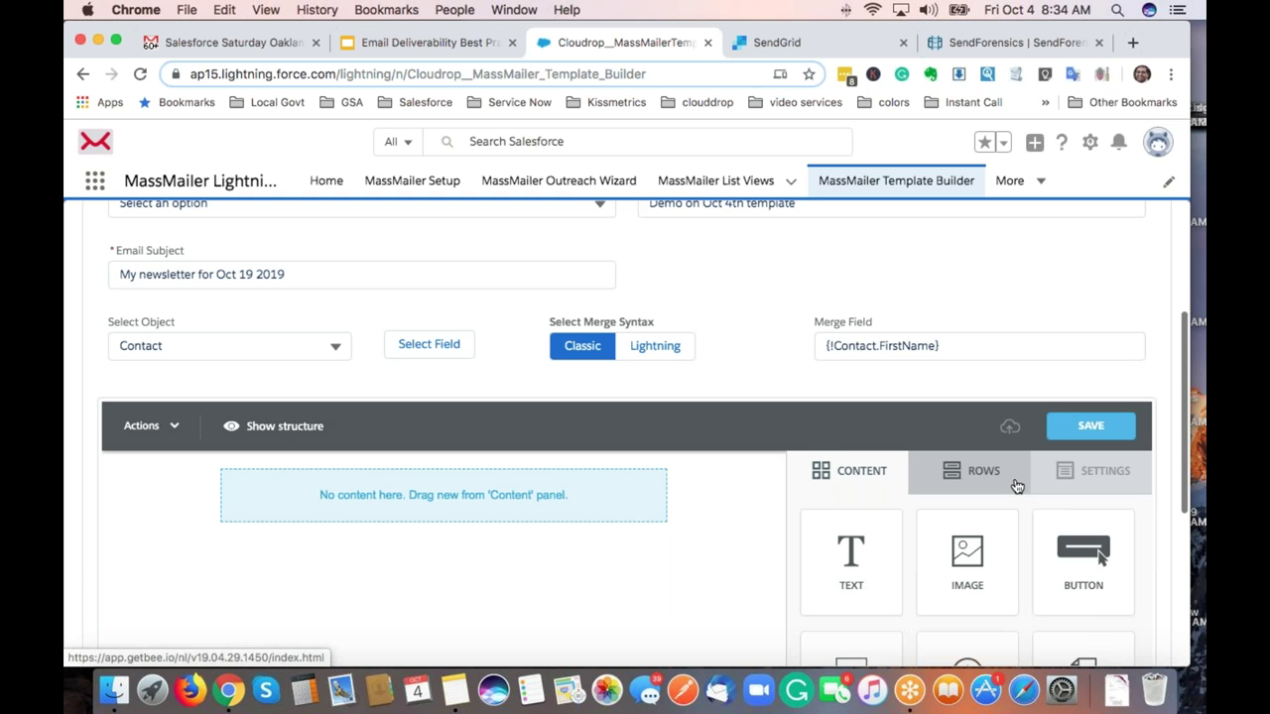
Add one-column rows to the canvas below the existing row.
{"action": "scroll", "coordinate": [1017, 470], "scroll_direction": "down", "scroll_amount": 3}
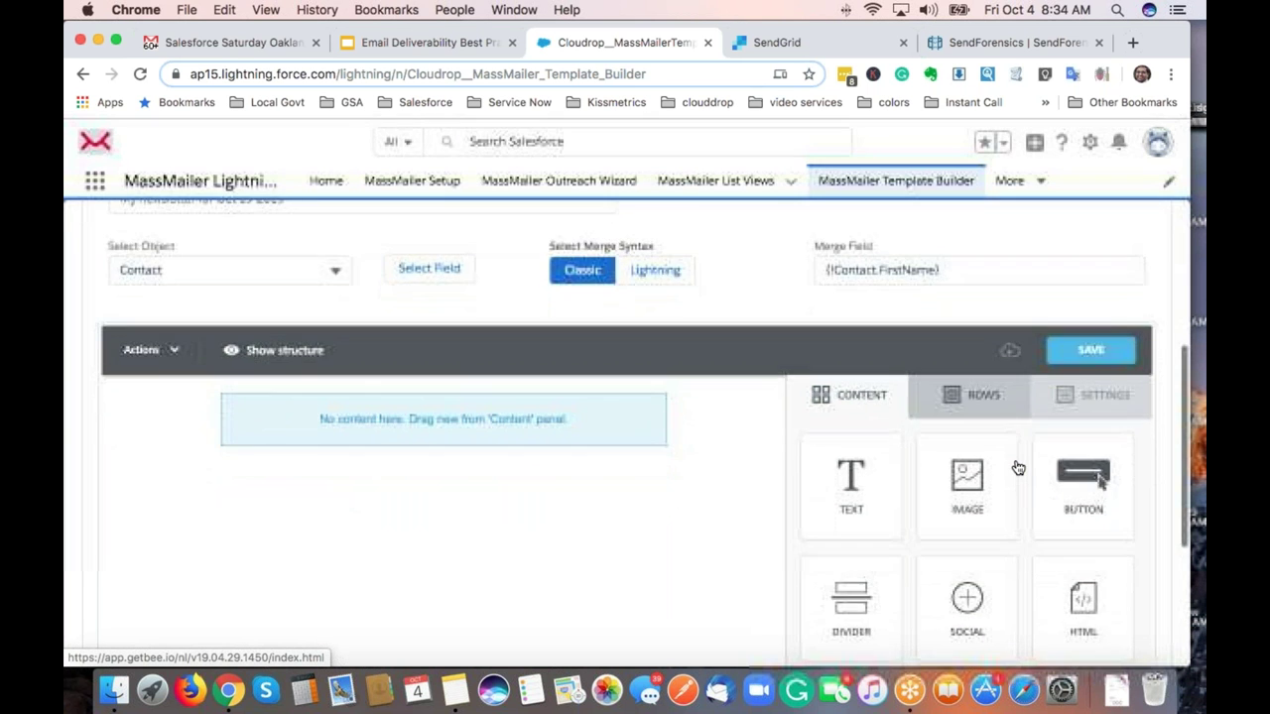
{"action": "scroll", "coordinate": [1007, 434], "scroll_direction": "down", "scroll_amount": 2}
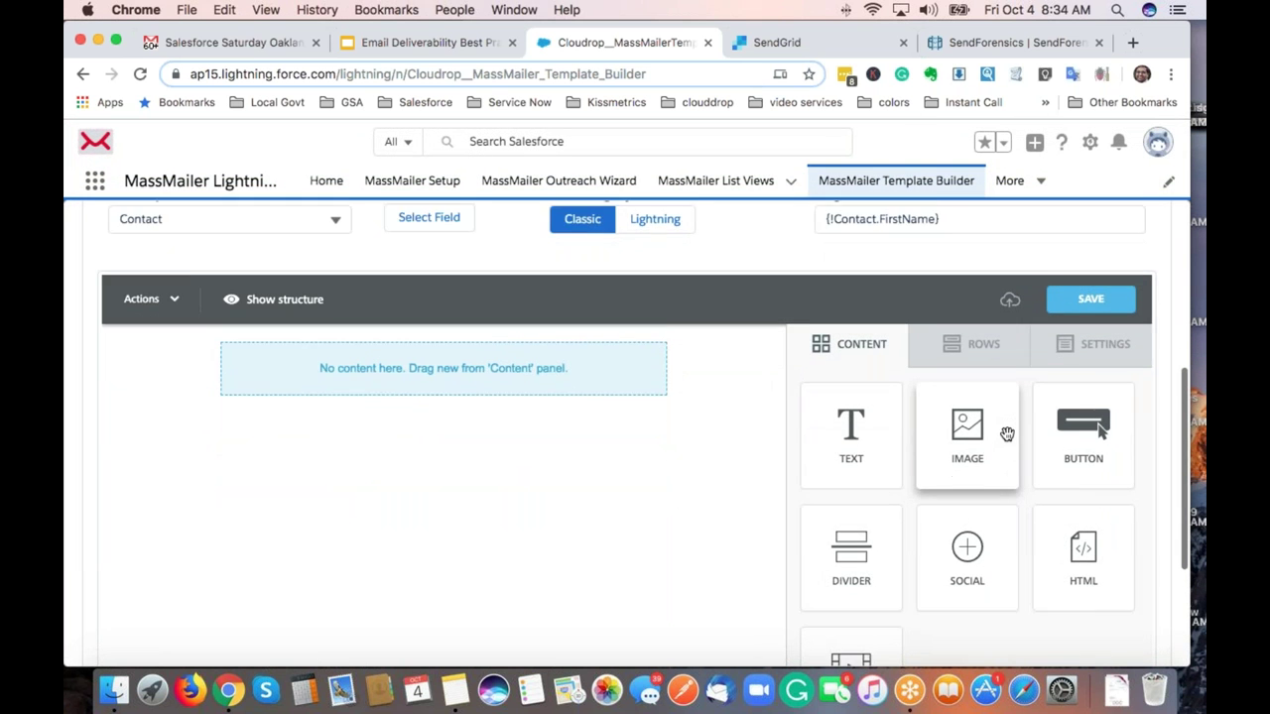
{"action": "scroll", "coordinate": [1006, 434], "scroll_direction": "down", "scroll_amount": 1}
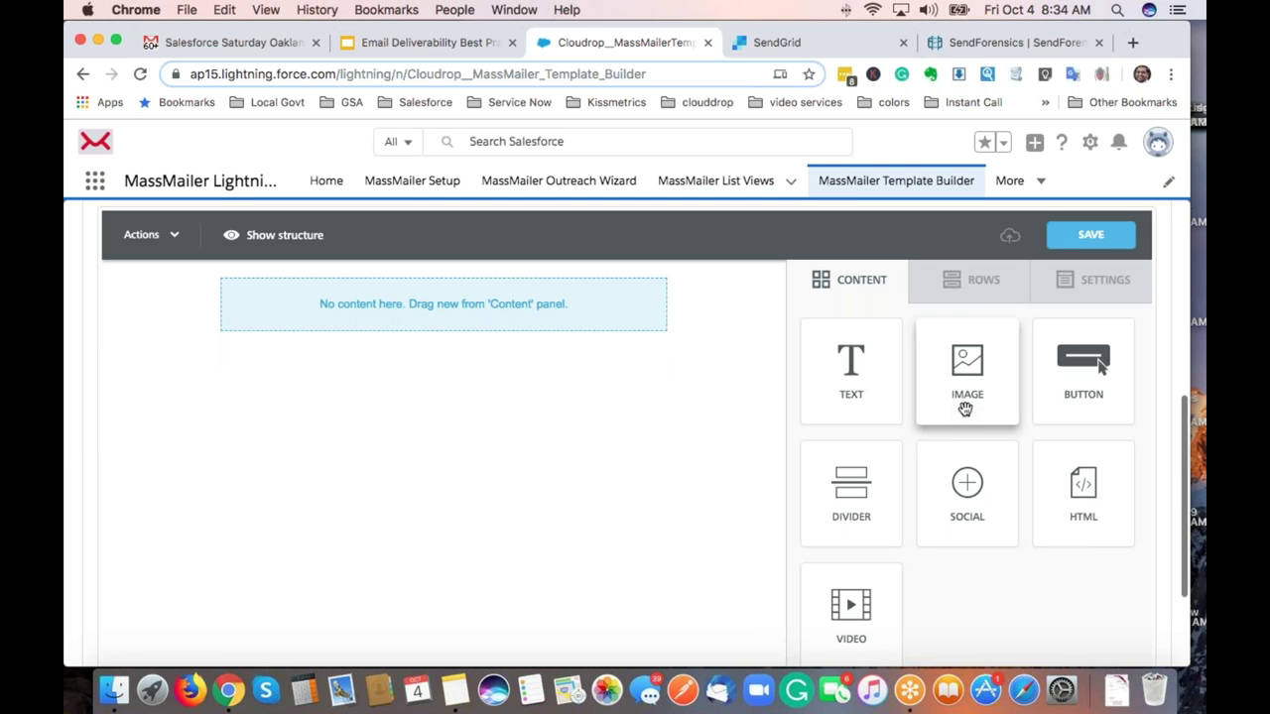
{"action": "left_click", "coordinate": [978, 300]}
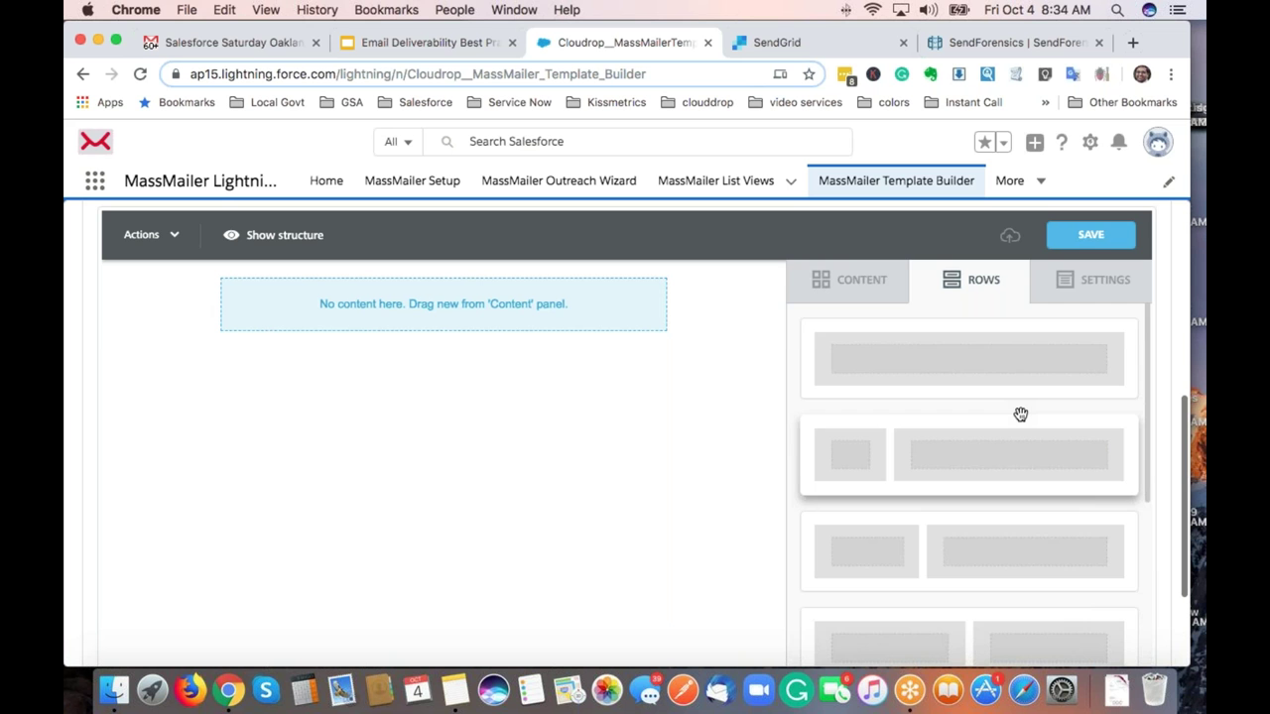
{"action": "scroll", "coordinate": [1020, 413], "scroll_direction": "down", "scroll_amount": 5}
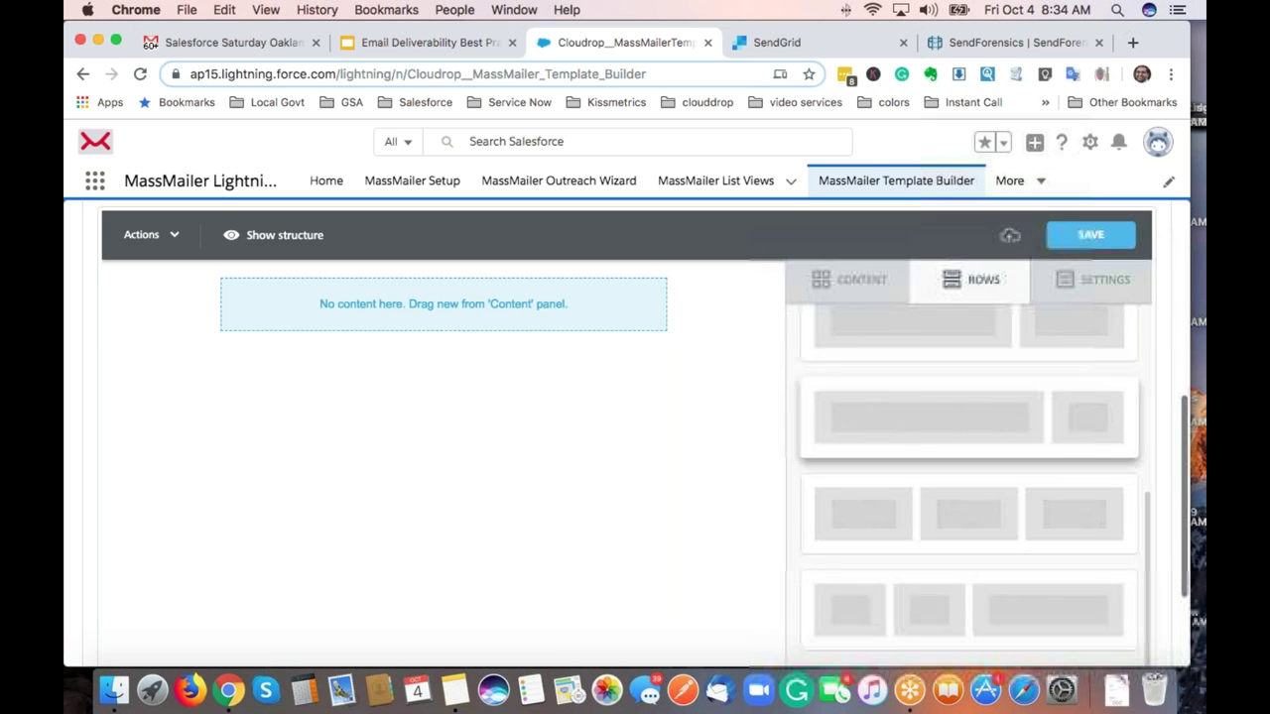
{"action": "scroll", "coordinate": [1021, 414], "scroll_direction": "down", "scroll_amount": 5}
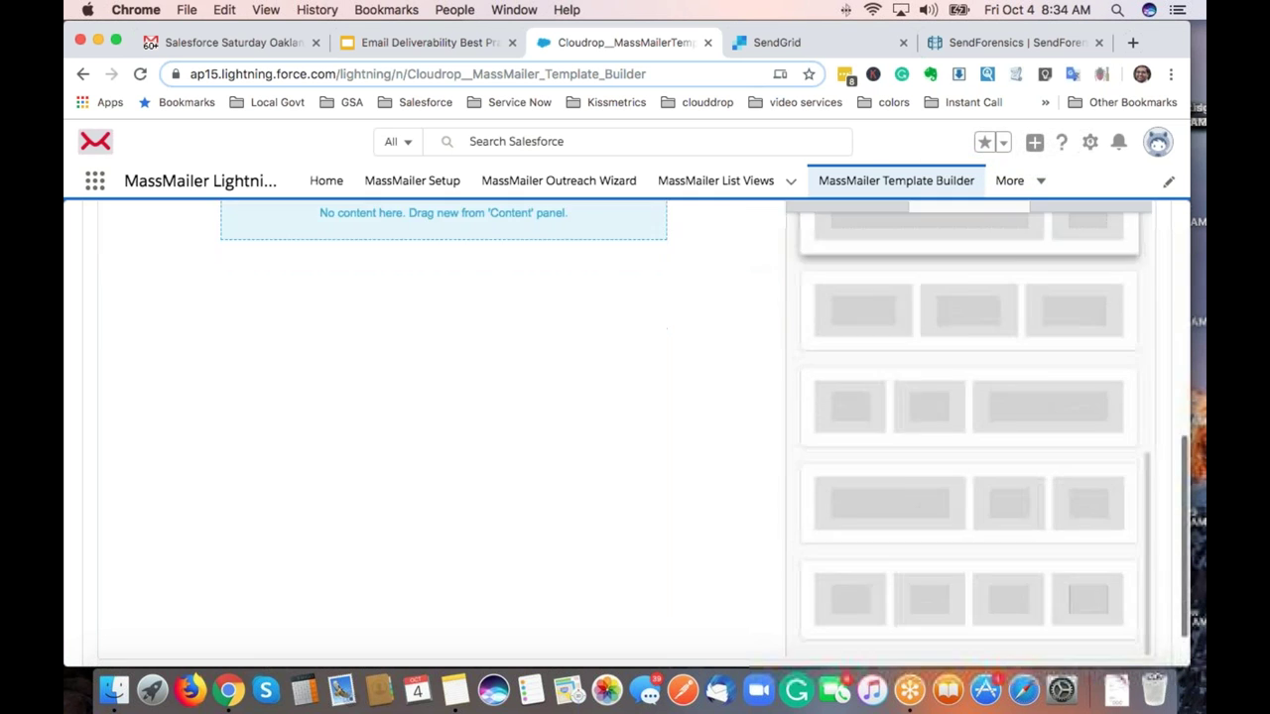
{"action": "scroll", "coordinate": [968, 427], "scroll_direction": "down", "scroll_amount": 3}
{"action": "scroll", "coordinate": [968, 426], "scroll_direction": "up", "scroll_amount": 10}
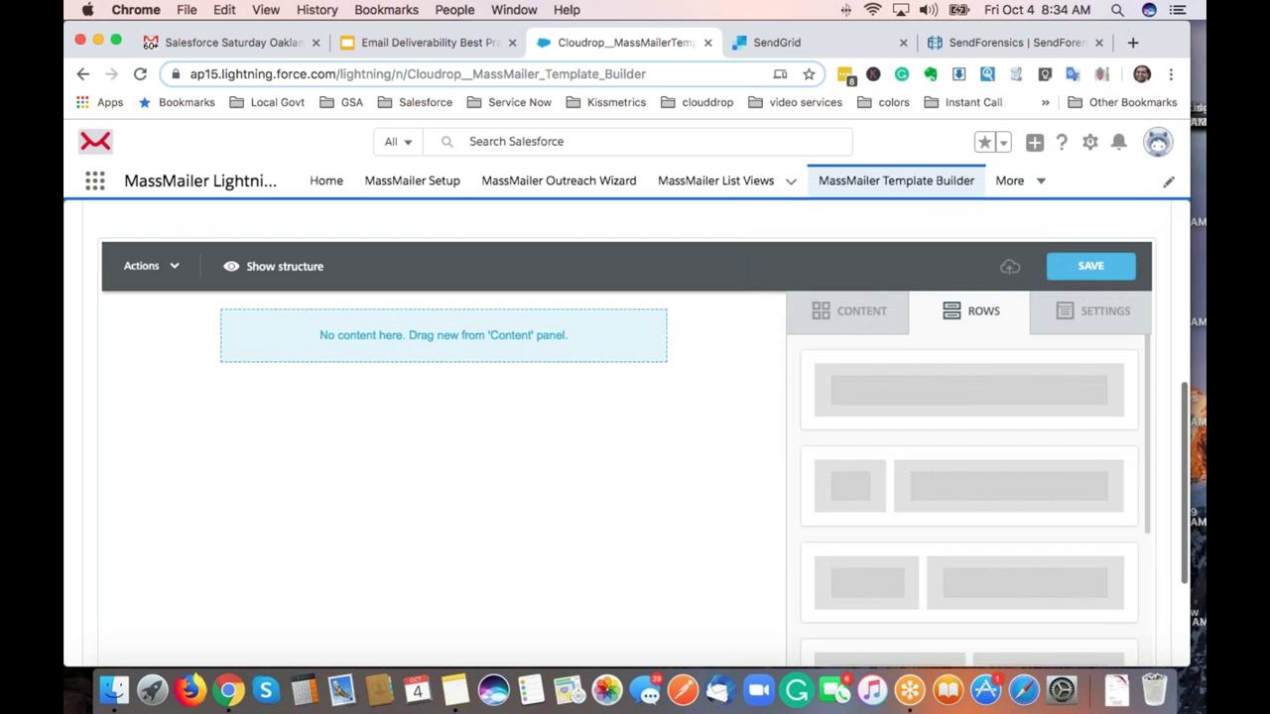
{"action": "left_click_drag", "start_coordinate": [975, 394], "coordinate": [922, 392]}
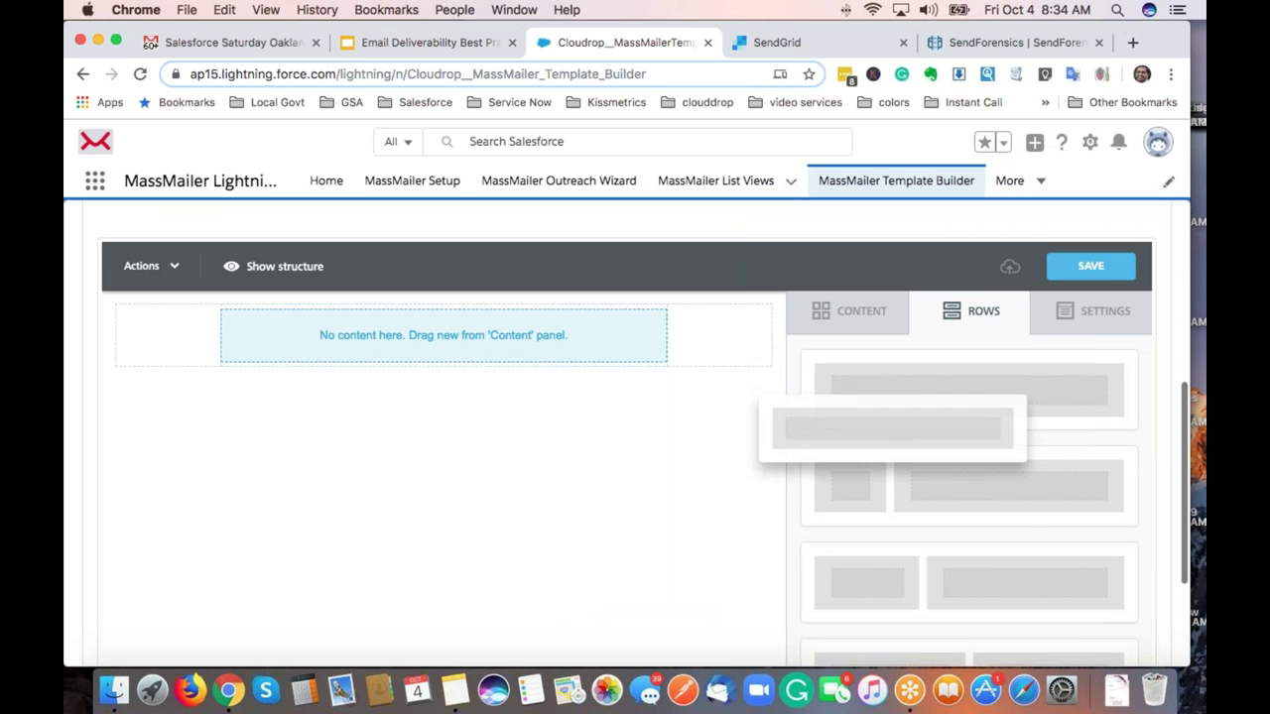
{"action": "left_click_drag", "start_coordinate": [759, 395], "coordinate": [703, 380]}
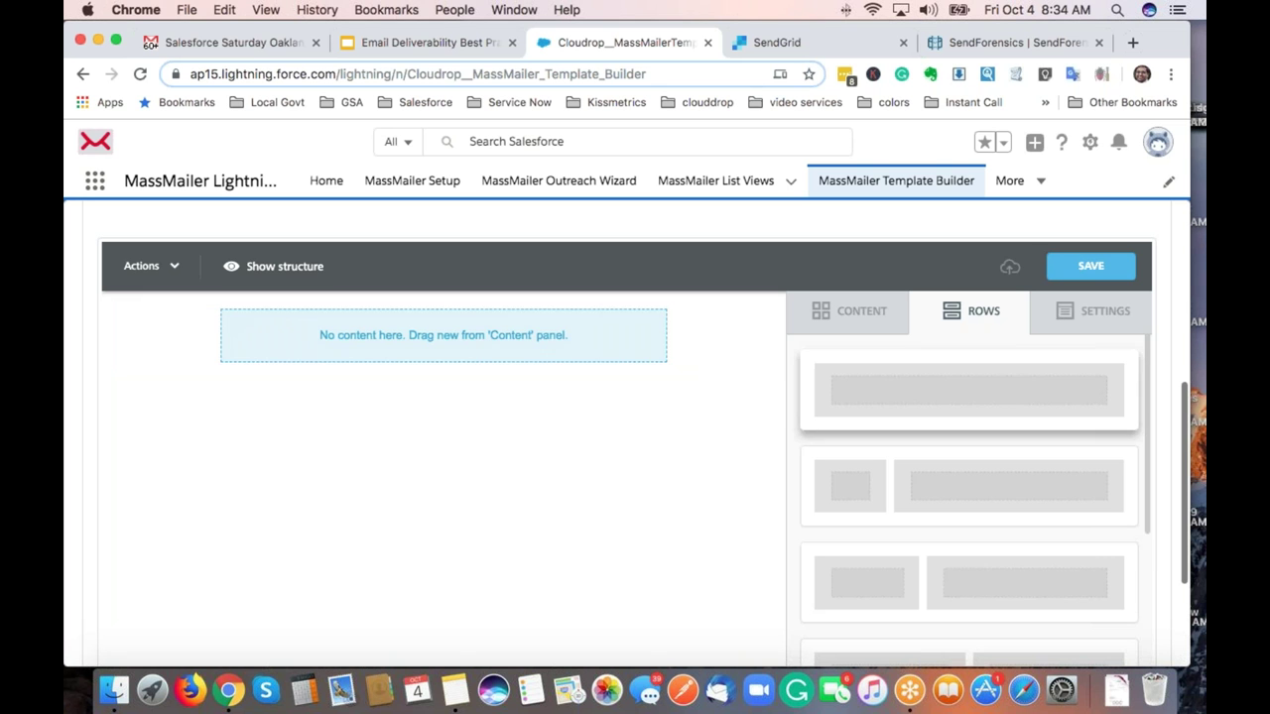
{"action": "left_click_drag", "start_coordinate": [862, 386], "coordinate": [729, 379]}
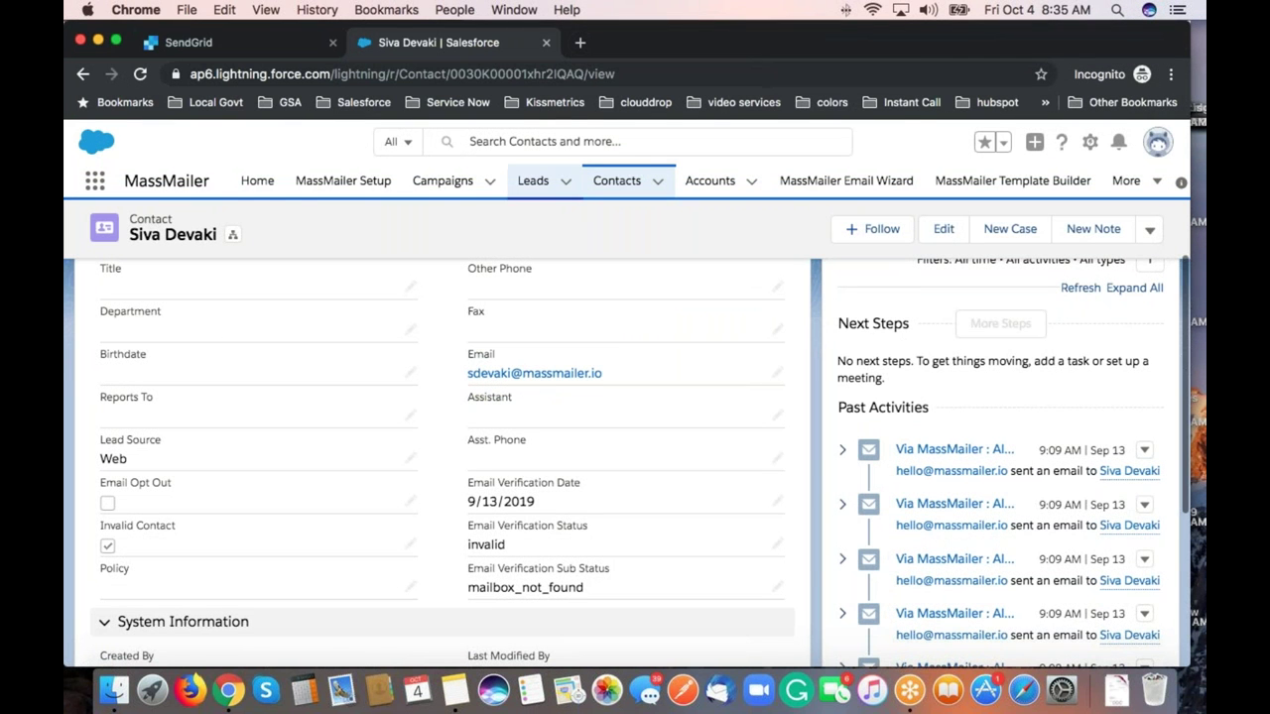
Close the contact tab and SendGrid window, then add a two-column row and a bottom one-column row.
{"action": "left_click", "coordinate": [544, 44]}
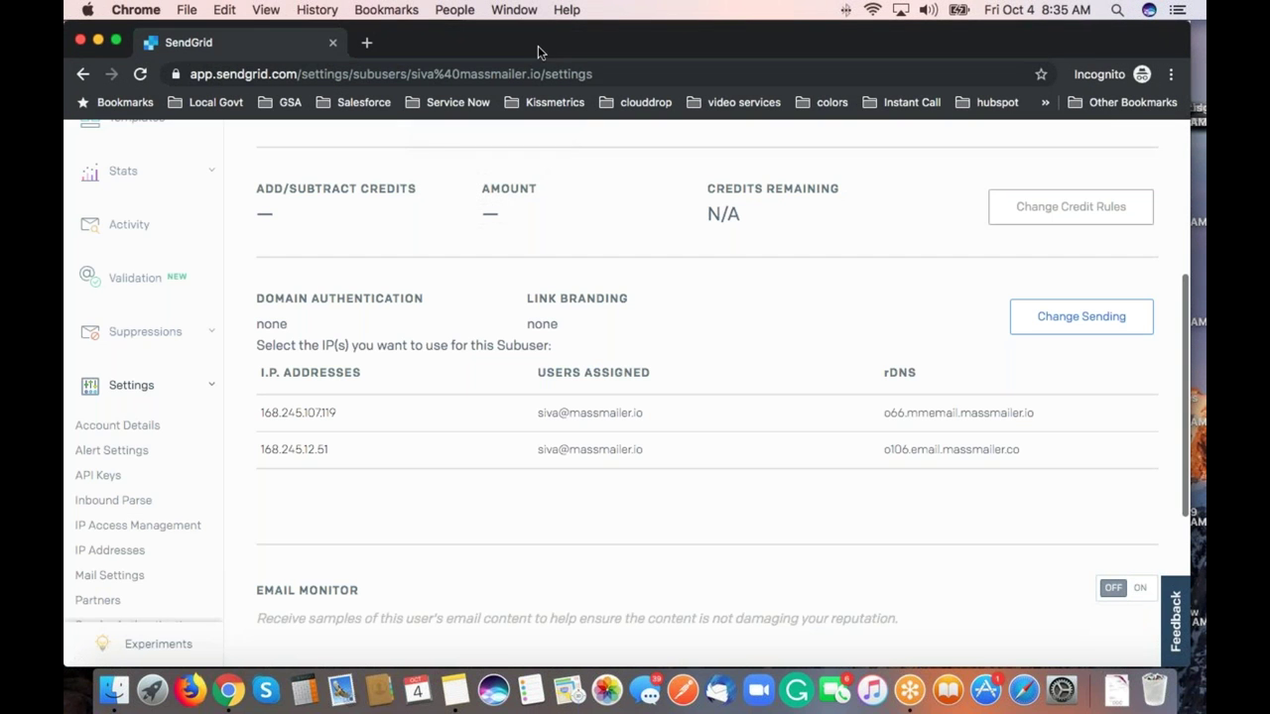
{"action": "left_click", "coordinate": [334, 45]}
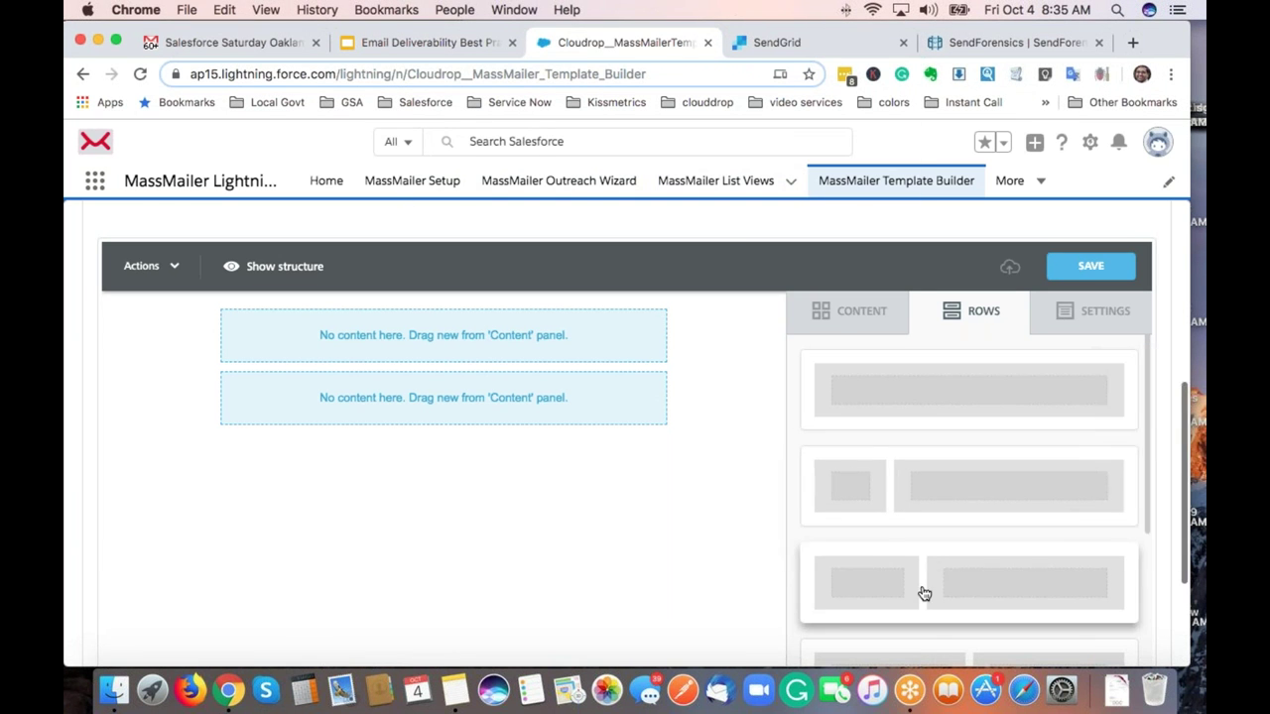
{"action": "left_click_drag", "start_coordinate": [923, 592], "coordinate": [694, 427]}
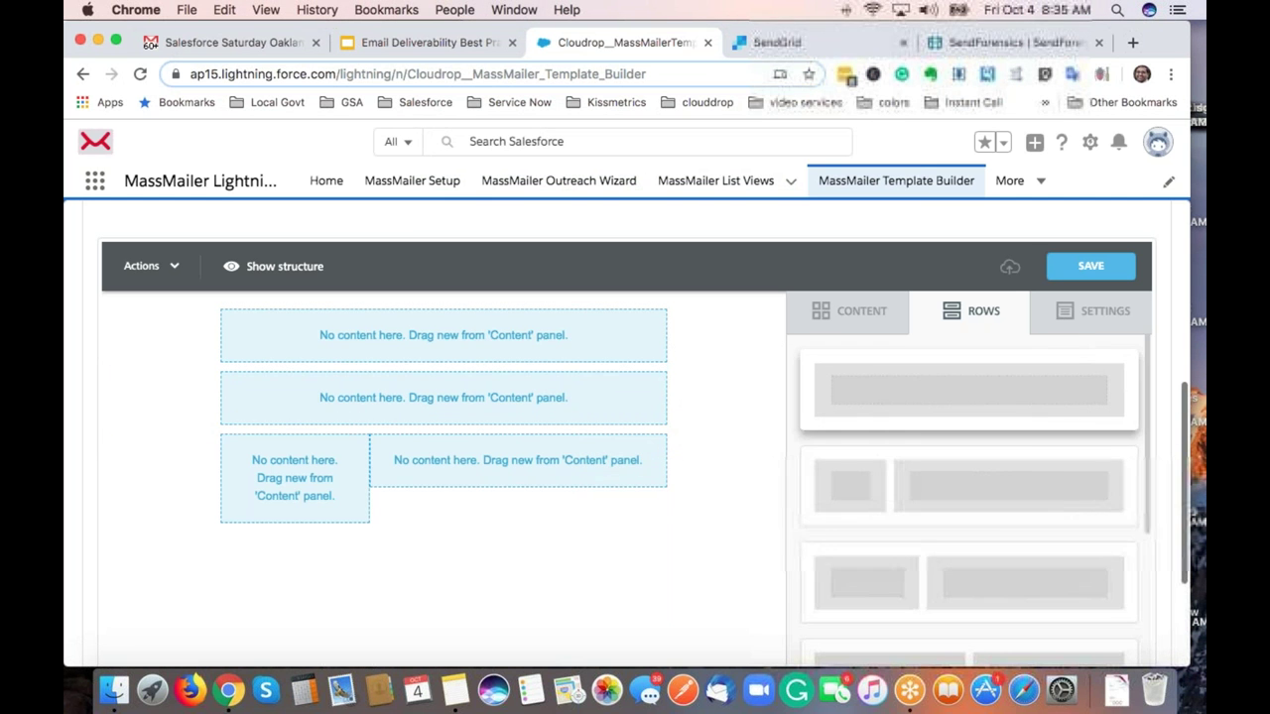
{"action": "left_click_drag", "start_coordinate": [968, 389], "coordinate": [487, 524]}
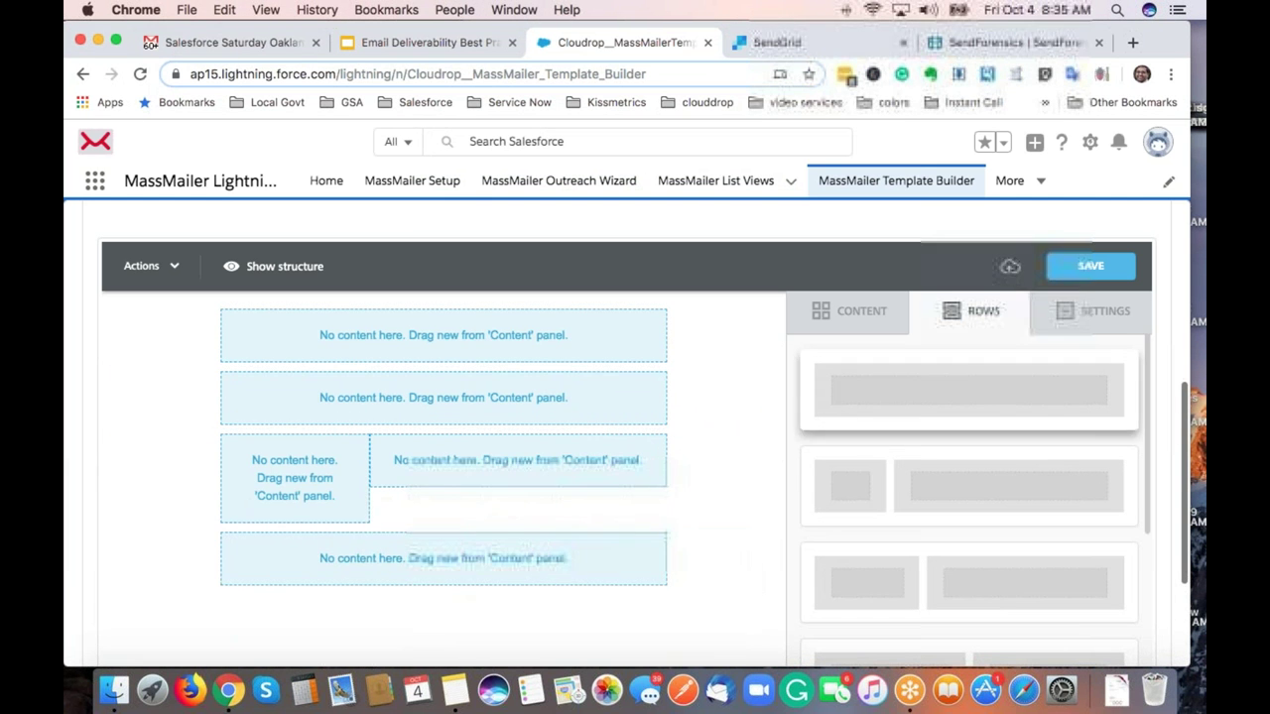
{"action": "left_click_drag", "start_coordinate": [968, 389], "coordinate": [697, 570]}
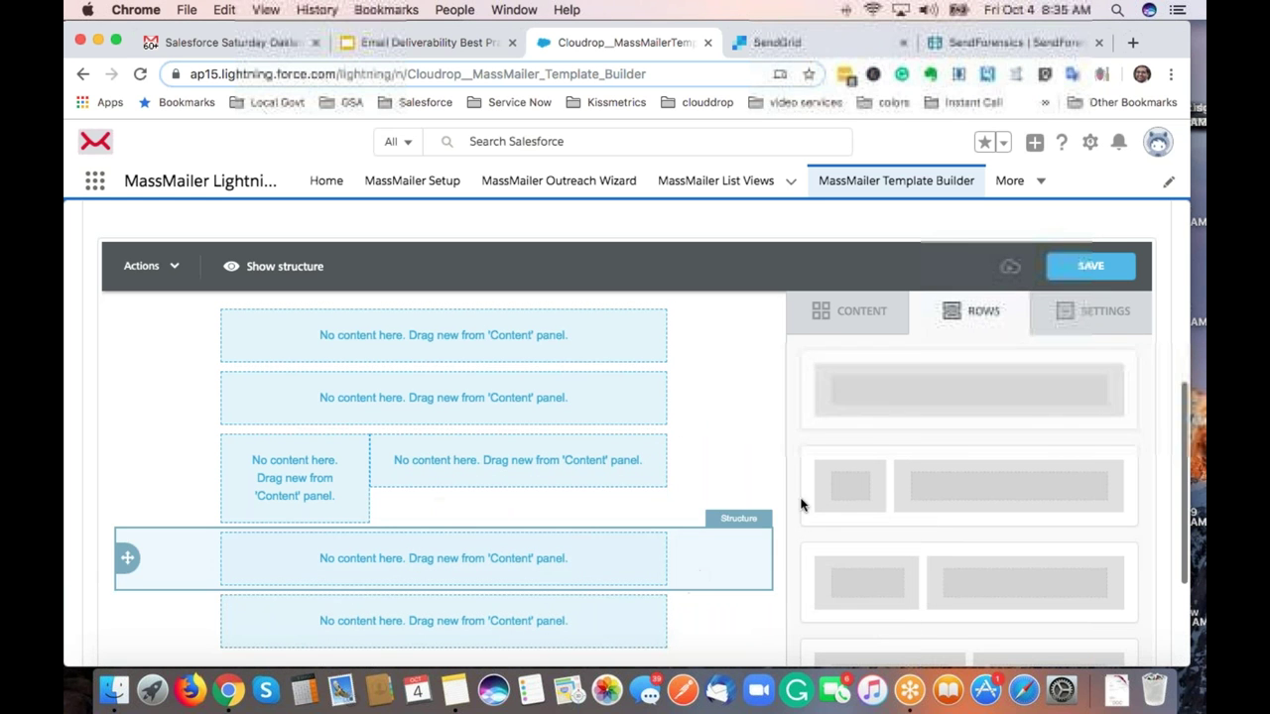
Widen the email content area from 500px to 605px.
{"action": "left_click", "coordinate": [1093, 311]}
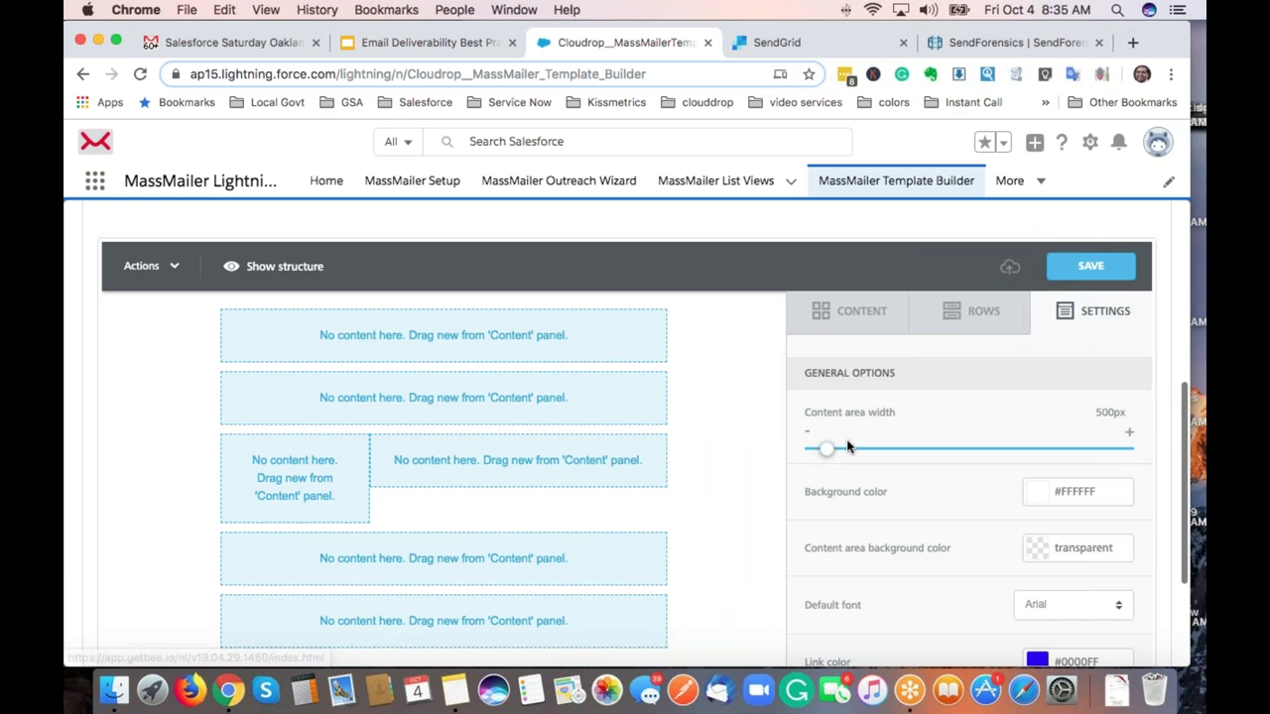
{"action": "left_click_drag", "start_coordinate": [829, 452], "coordinate": [903, 452]}
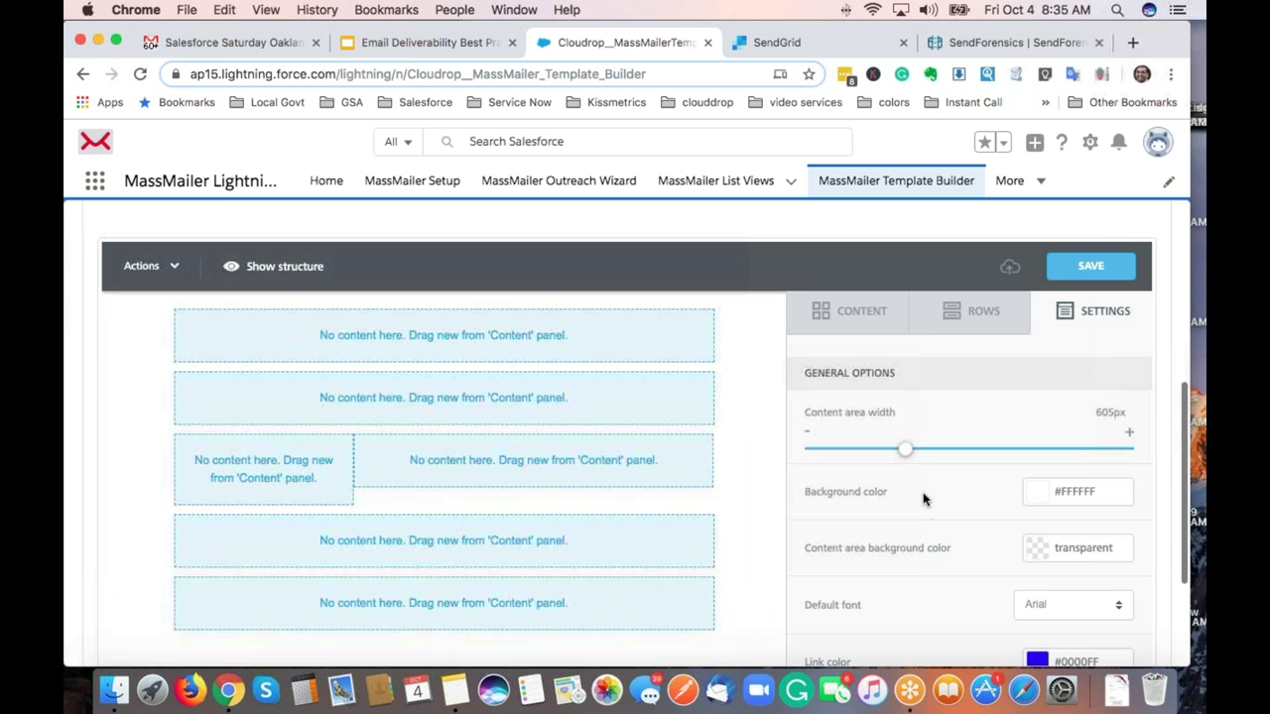
{"action": "left_click", "coordinate": [831, 312]}
Add an image block to the top row, a divider, a video block and a text block beside it.
{"action": "left_click_drag", "start_coordinate": [944, 399], "coordinate": [744, 381]}
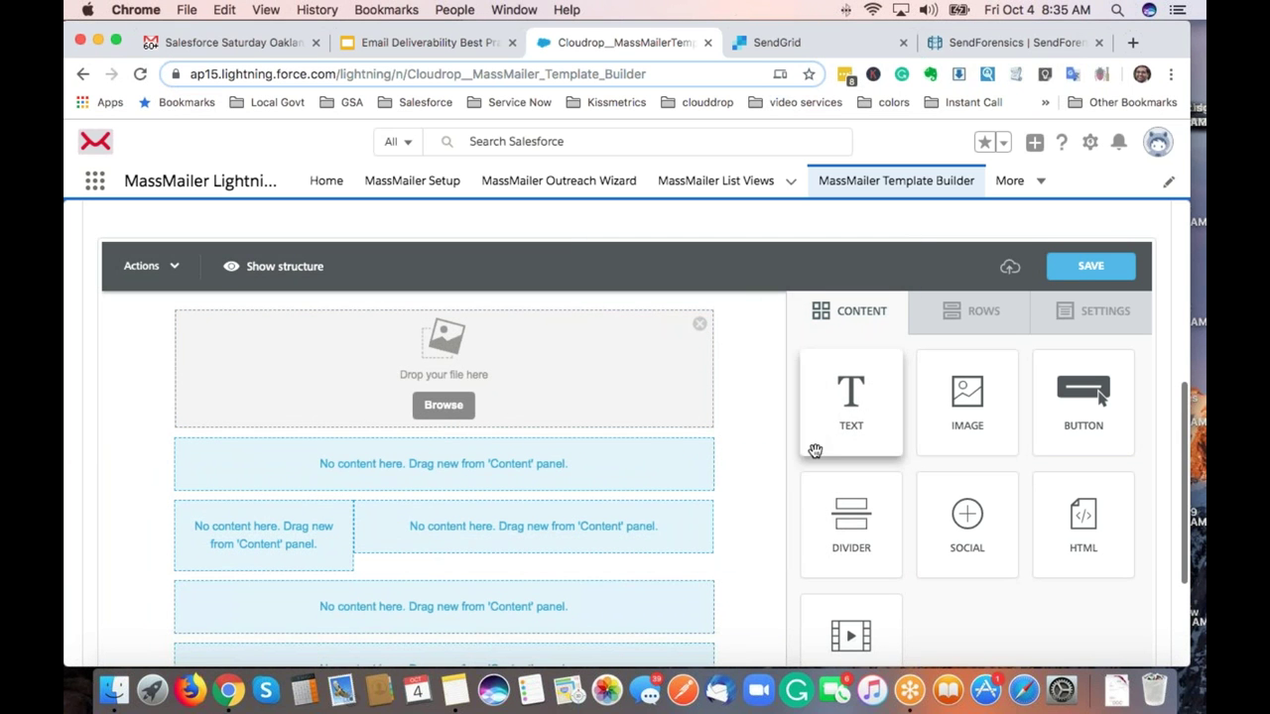
{"action": "left_click_drag", "start_coordinate": [829, 481], "coordinate": [708, 482]}
{"action": "scroll", "coordinate": [708, 482], "scroll_direction": "down", "scroll_amount": 2}
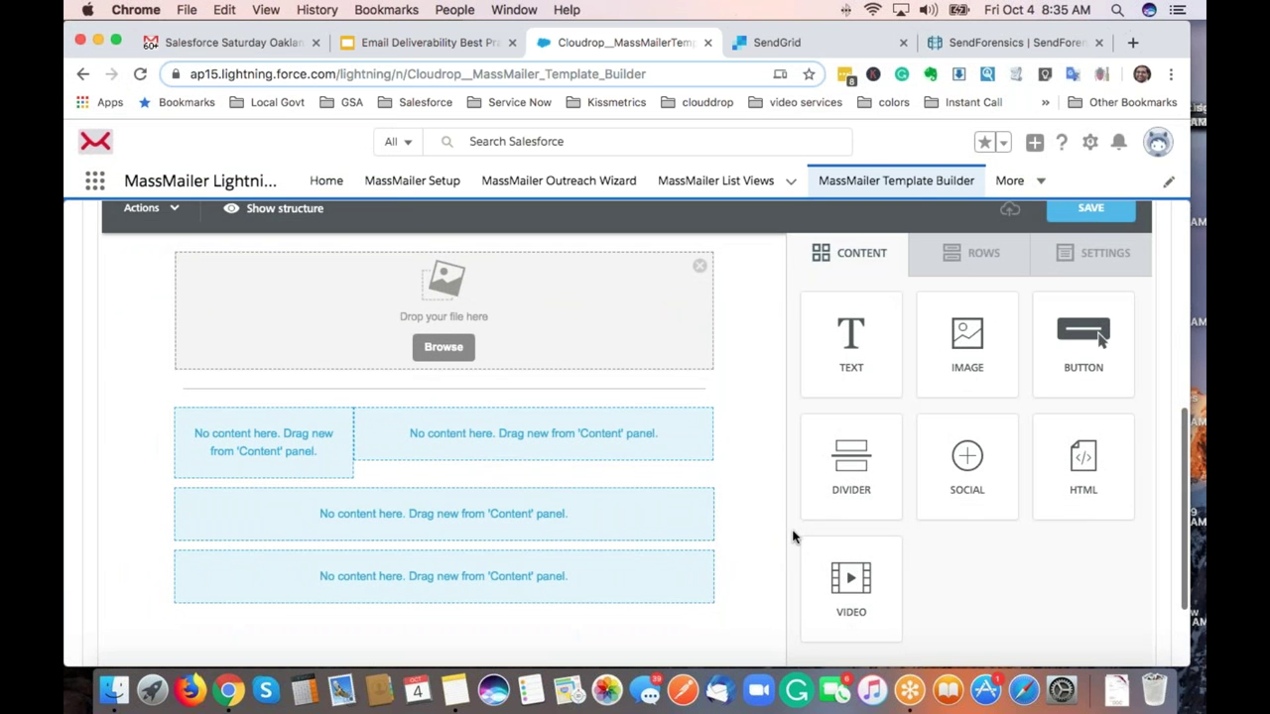
{"action": "left_click_drag", "start_coordinate": [802, 541], "coordinate": [698, 445]}
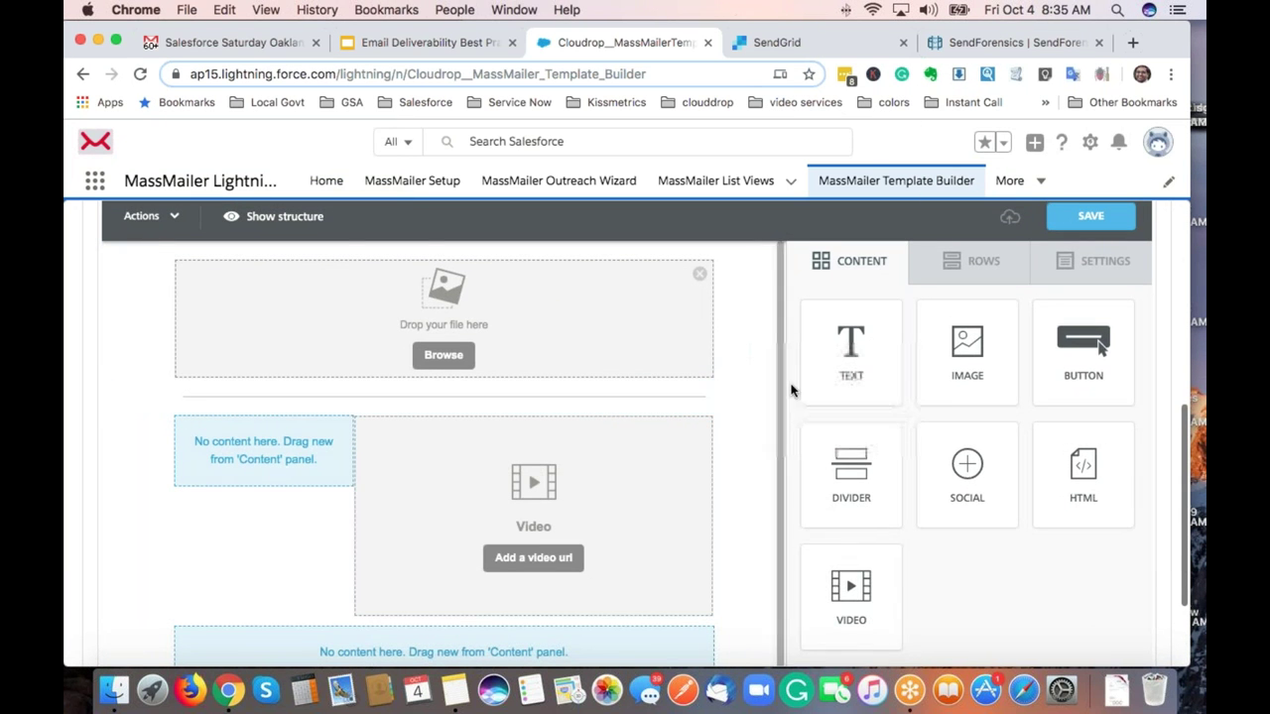
{"action": "left_click_drag", "start_coordinate": [813, 372], "coordinate": [355, 471]}
Add a divider below the video row and social icons in the bottom row.
{"action": "scroll", "coordinate": [516, 451], "scroll_direction": "down", "scroll_amount": 1}
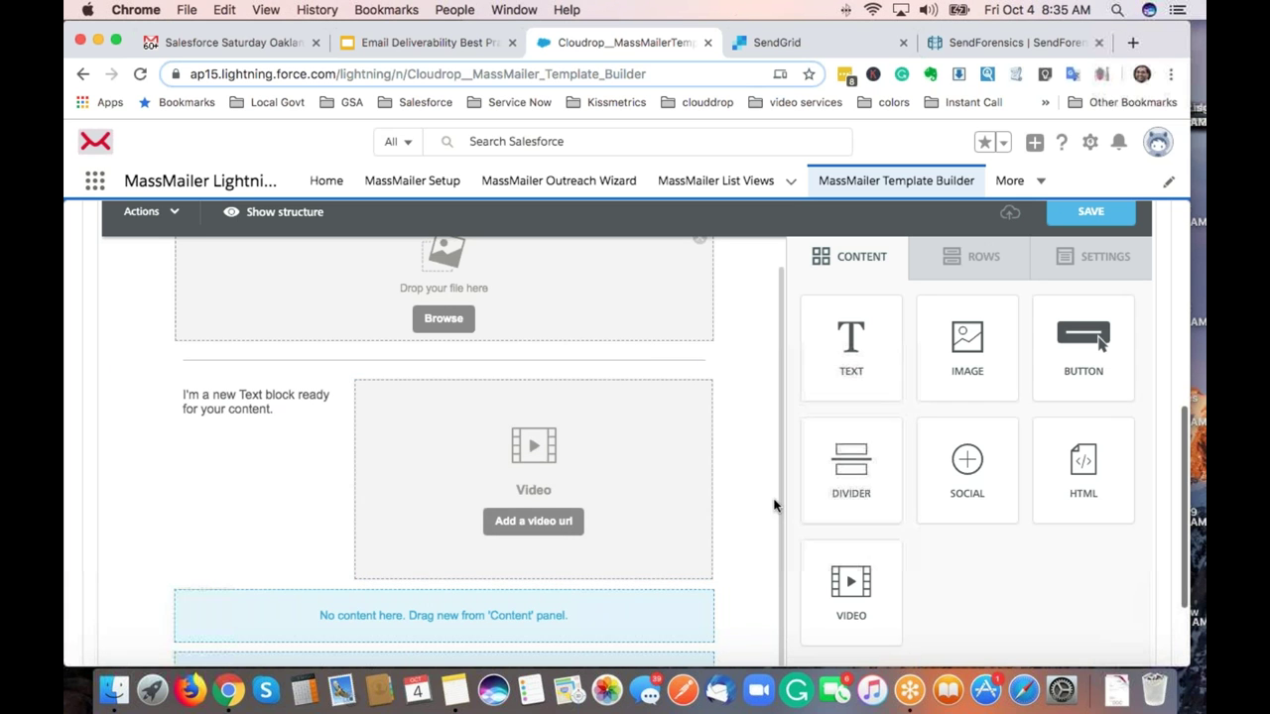
{"action": "mouse_move", "coordinate": [851, 466]}
{"action": "left_mouse_down"}
{"action": "mouse_move", "coordinate": [893, 508]}
{"action": "mouse_move", "coordinate": [701, 639]}
{"action": "mouse_move", "coordinate": [694, 614]}
{"action": "left_mouse_up"}
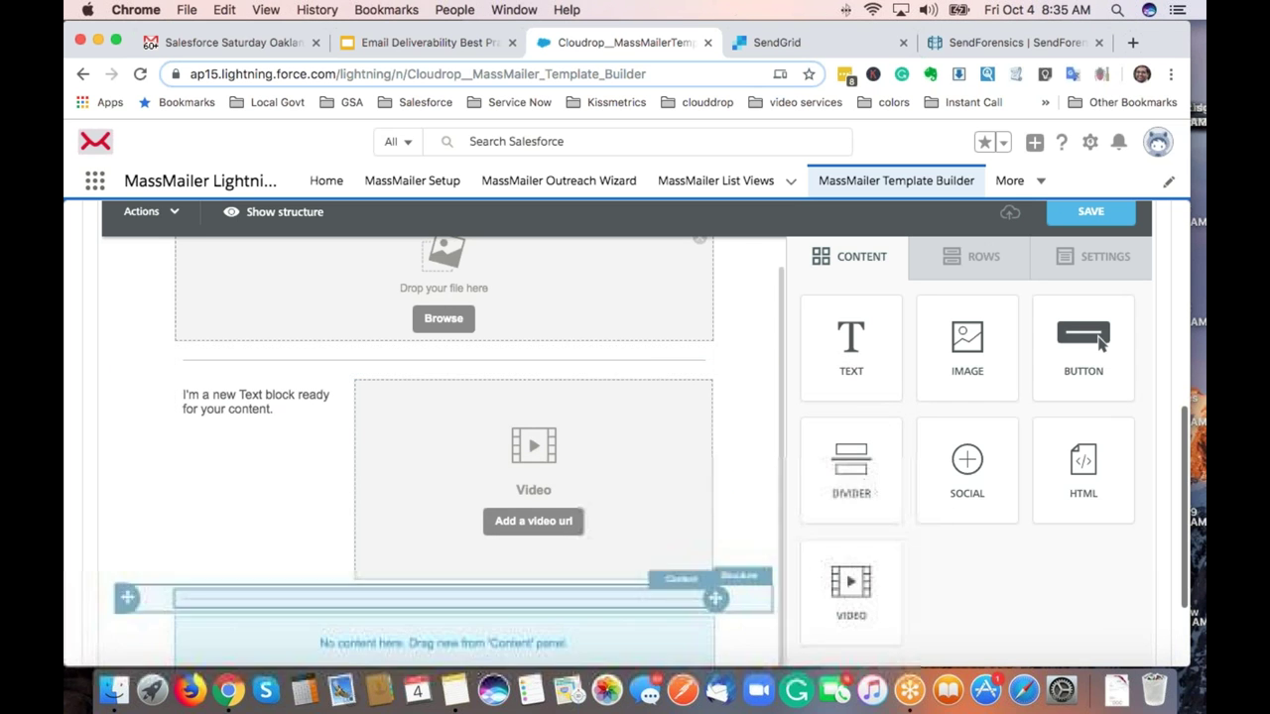
{"action": "scroll", "coordinate": [681, 505], "scroll_direction": "down", "scroll_amount": 3}
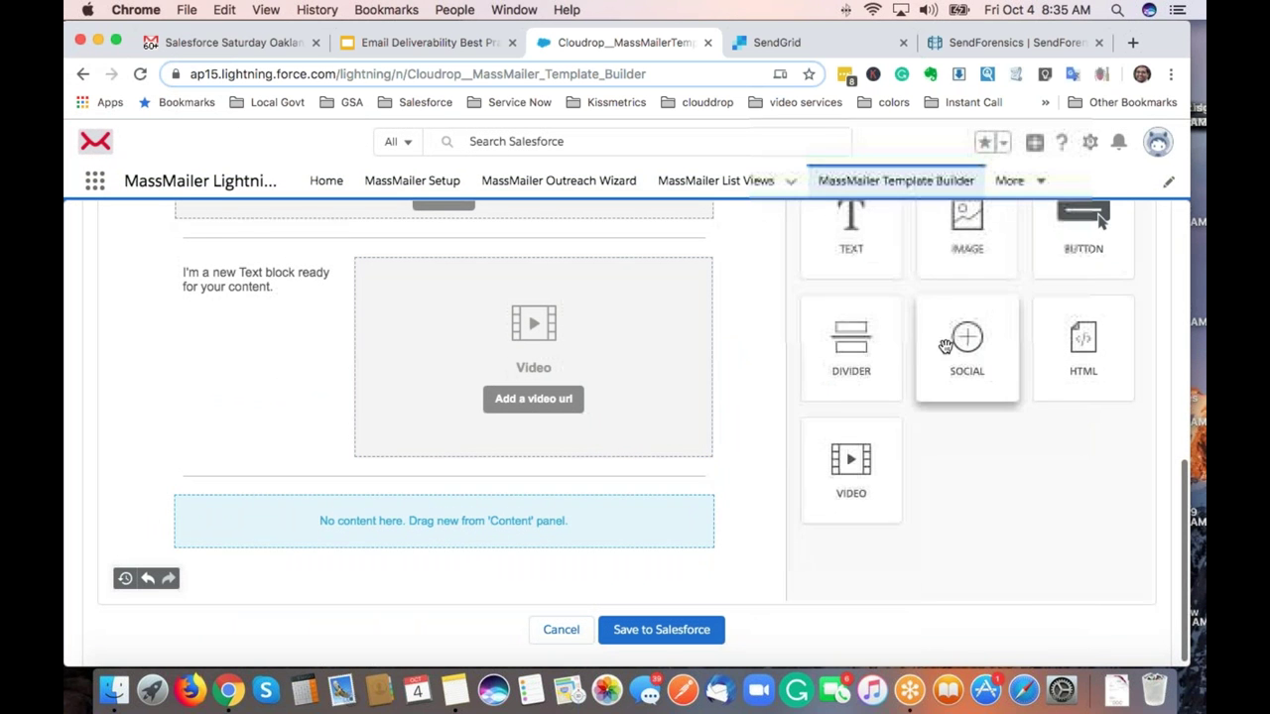
{"action": "left_click_drag", "start_coordinate": [962, 340], "coordinate": [625, 526]}
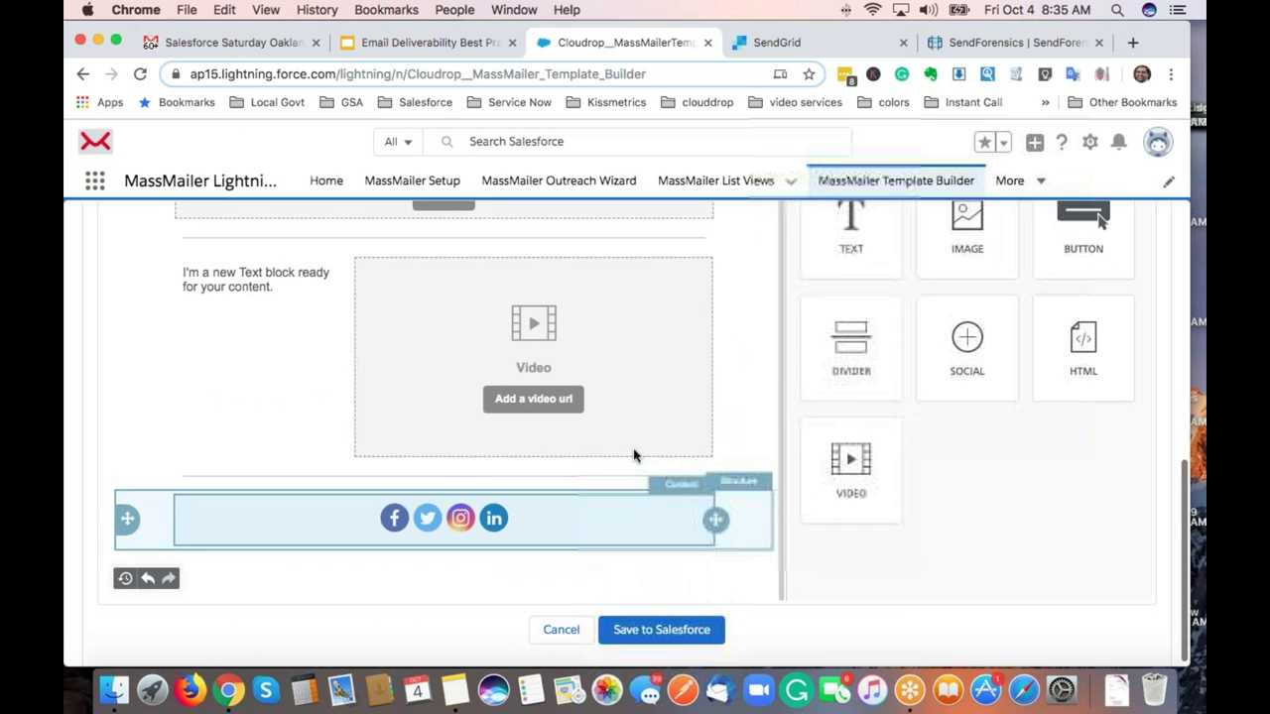
{"action": "scroll", "coordinate": [641, 440], "scroll_direction": "up", "scroll_amount": 5}
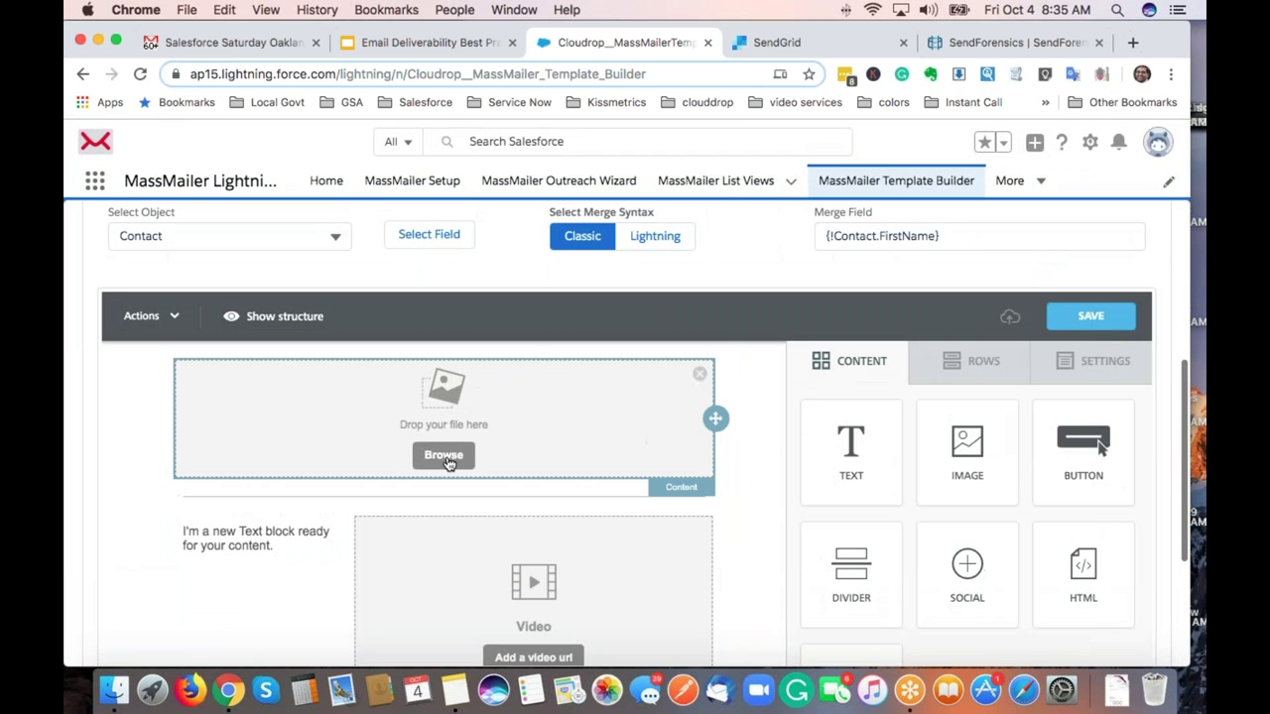
Insert the MassMailer logo png into the top image block.
{"action": "left_click", "coordinate": [443, 456]}
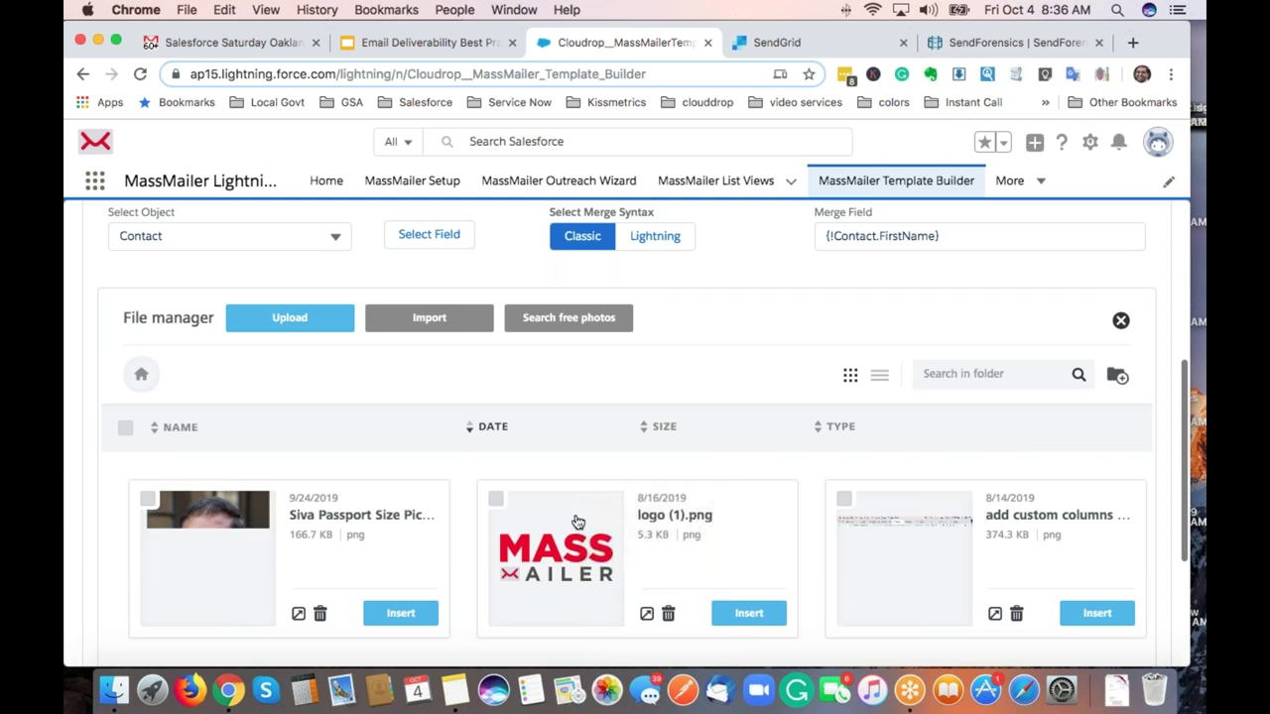
{"action": "left_click", "coordinate": [749, 614]}
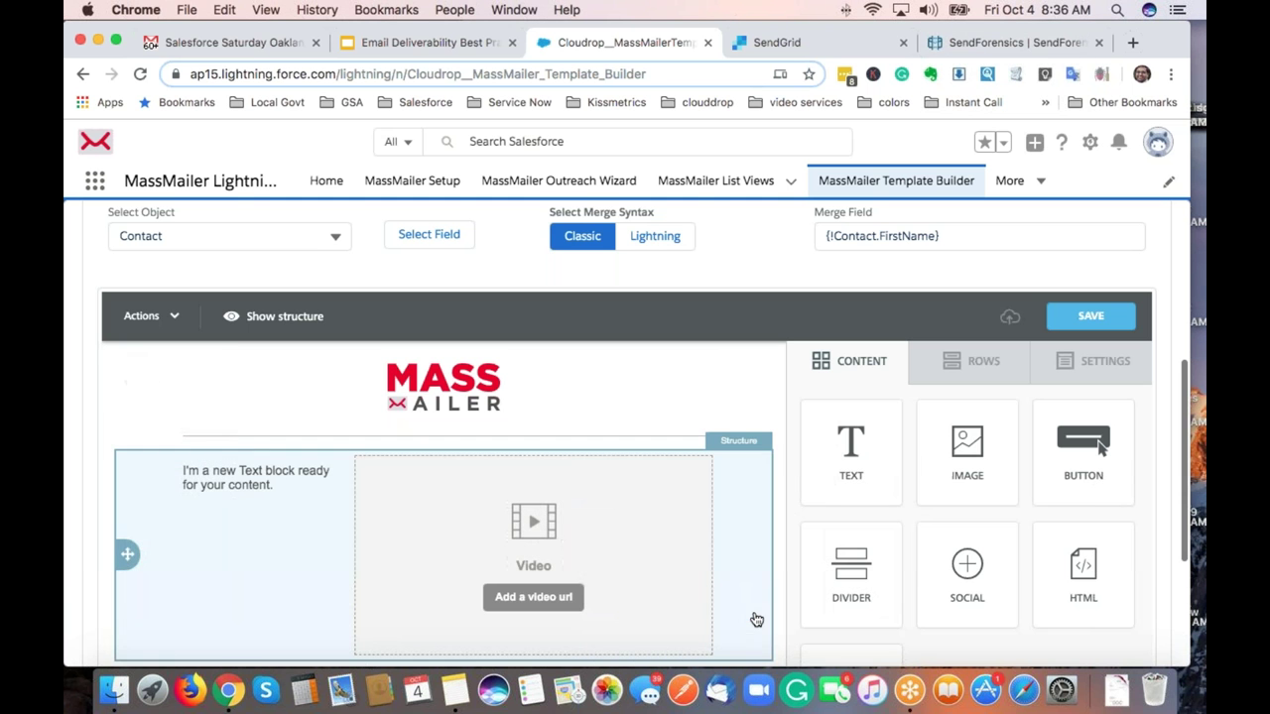
{"action": "left_click", "coordinate": [518, 397]}
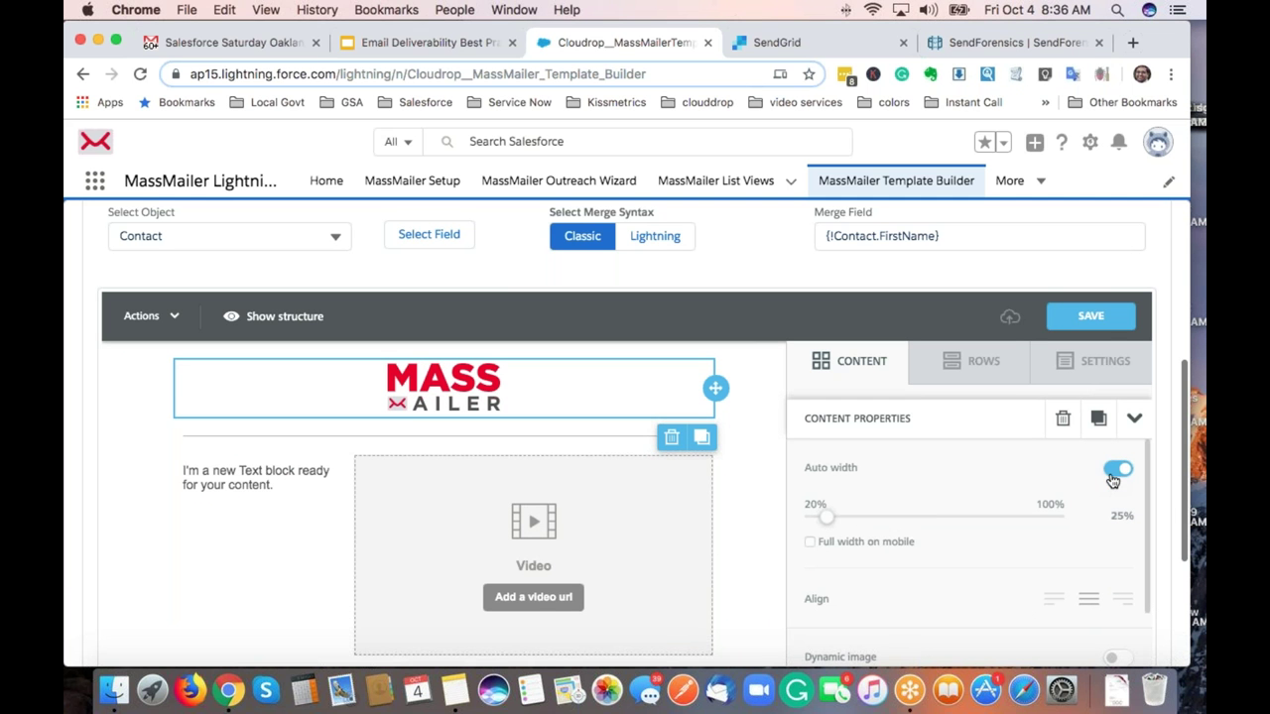
Turn off auto width, set the logo to 30% width and align it left.
{"action": "left_click", "coordinate": [1115, 472]}
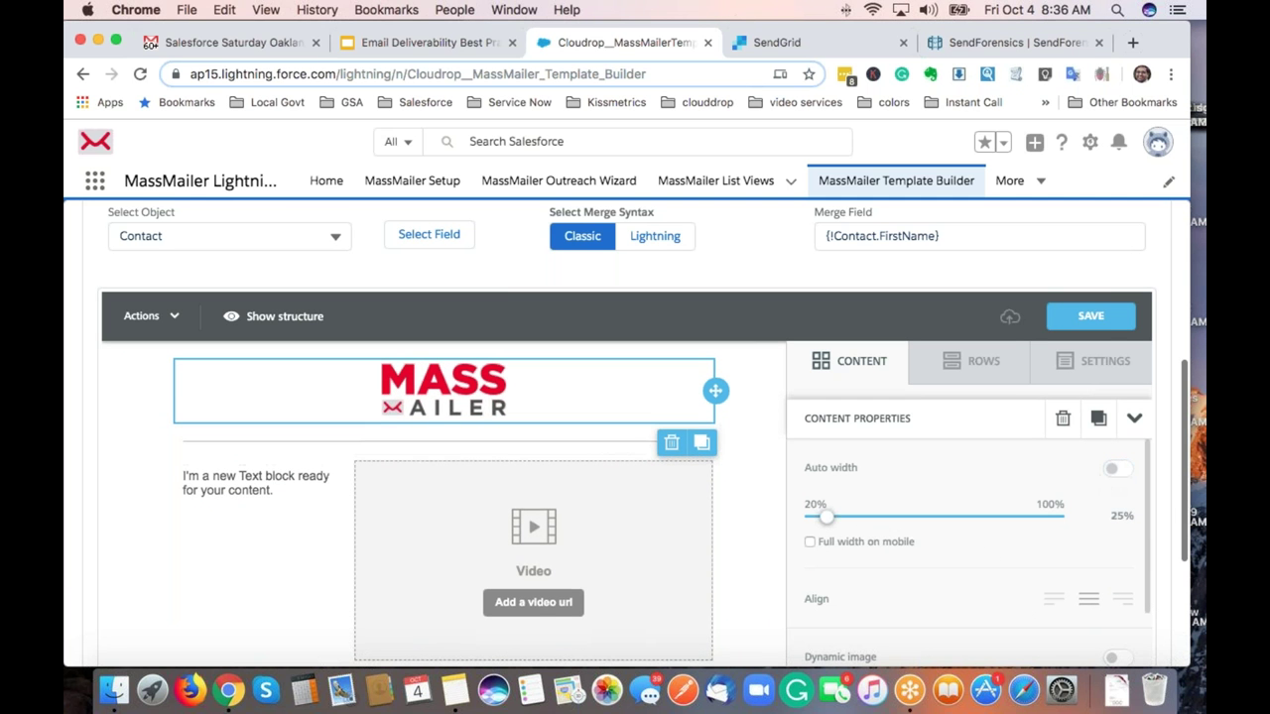
{"action": "right_click", "coordinate": [829, 513]}
{"action": "left_click", "coordinate": [811, 471]}
{"action": "left_click_drag", "start_coordinate": [829, 518], "coordinate": [841, 517]}
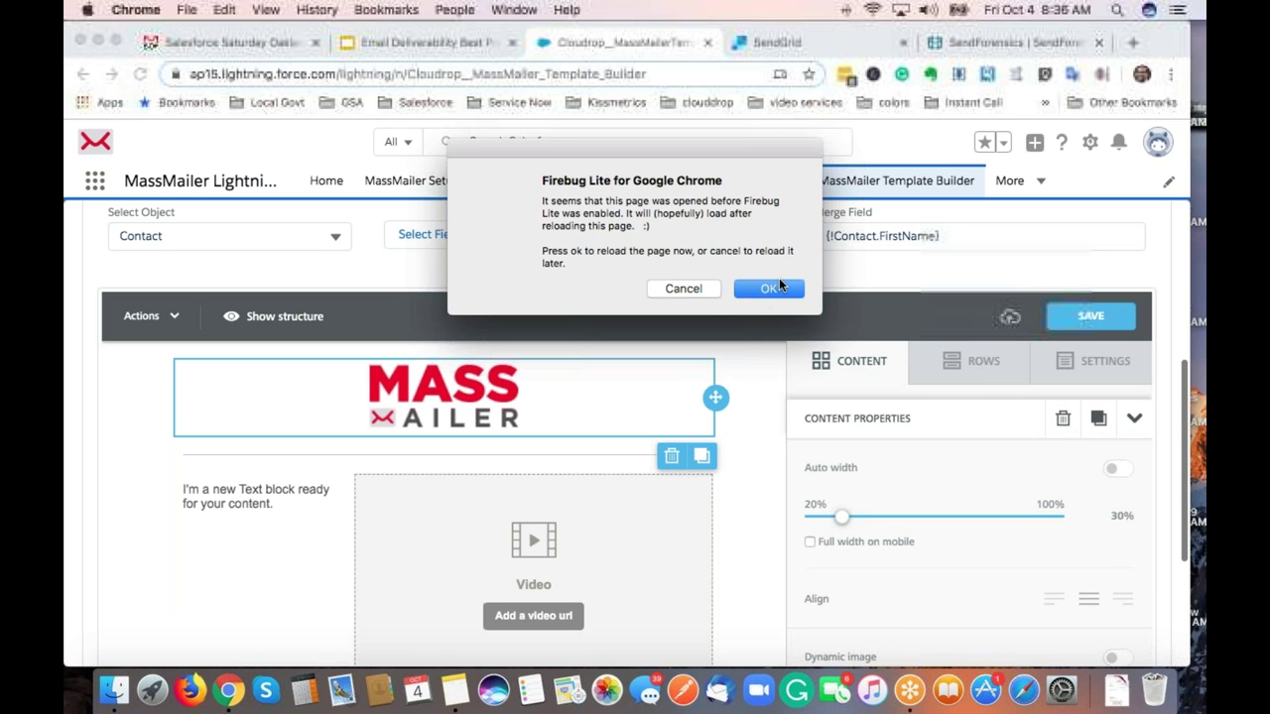
{"action": "left_click", "coordinate": [697, 288]}
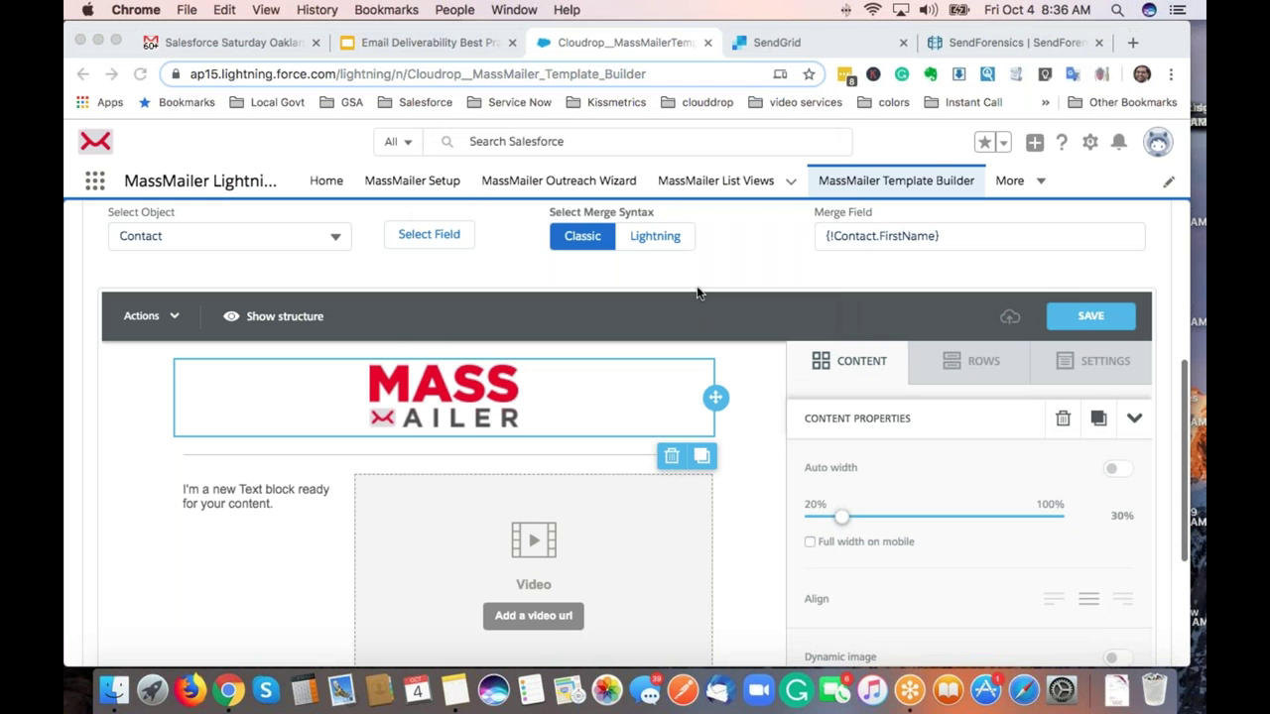
{"action": "left_click", "coordinate": [844, 521]}
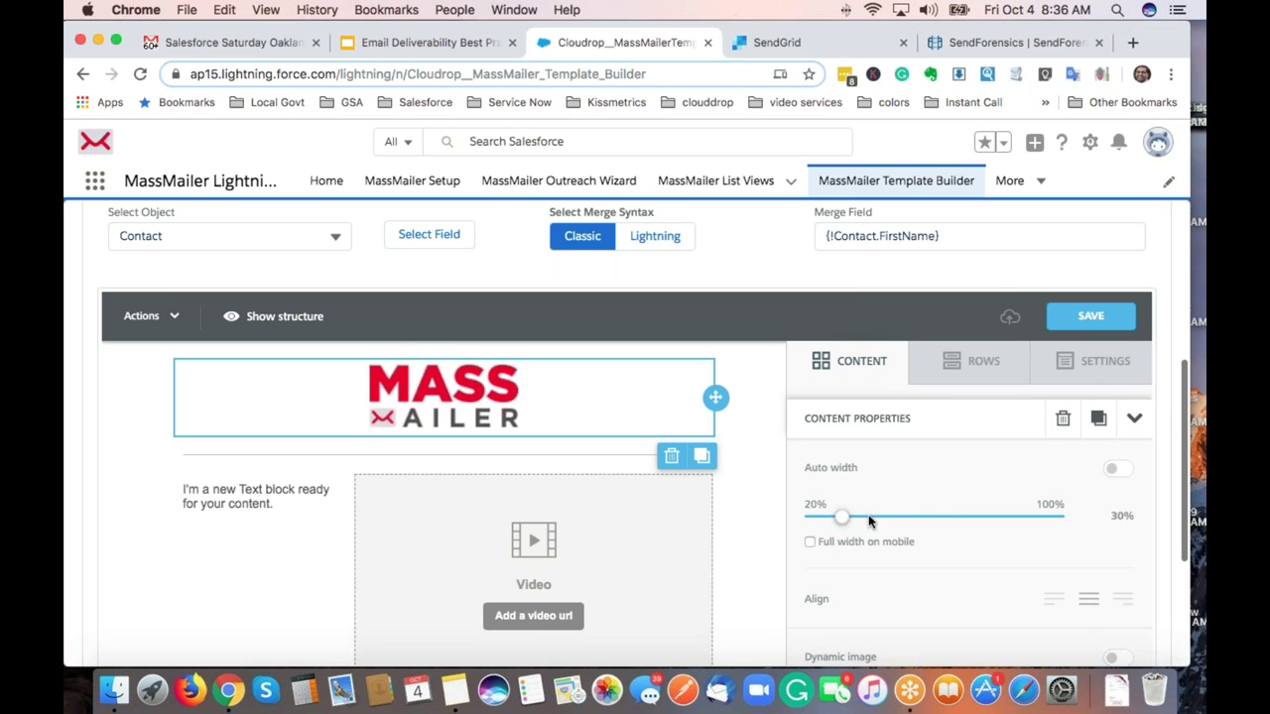
{"action": "left_click", "coordinate": [869, 521]}
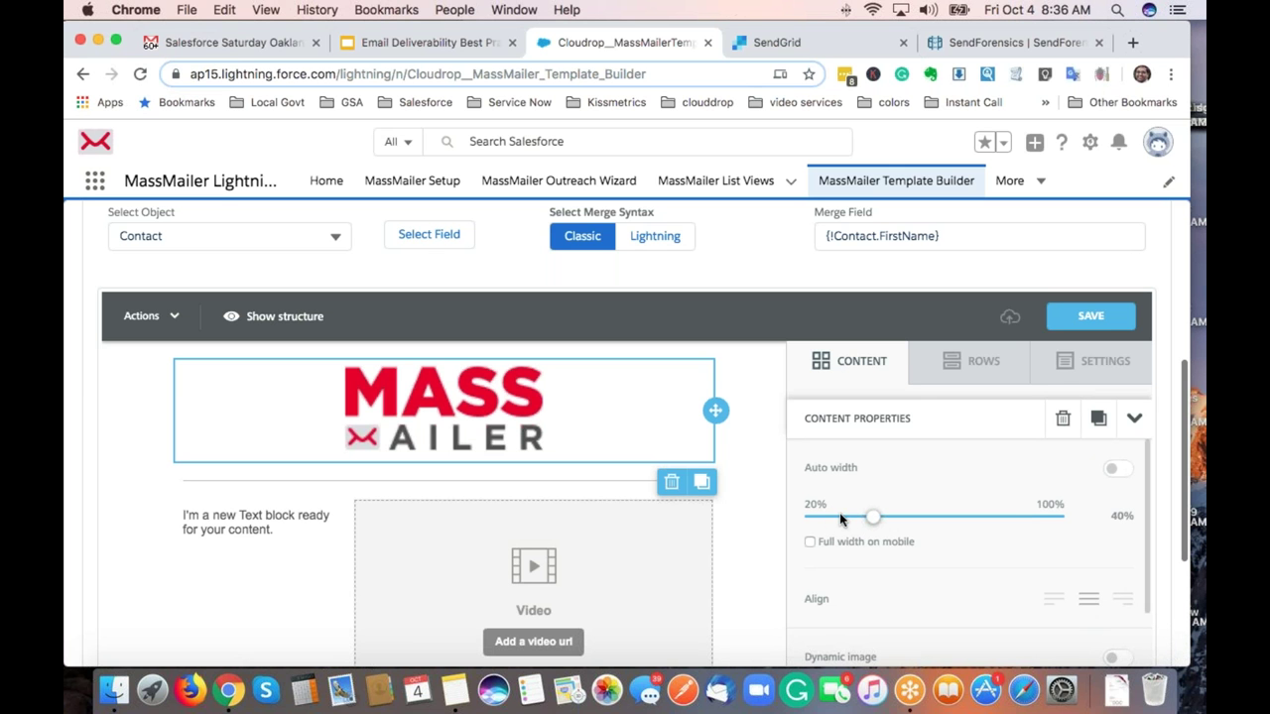
{"action": "left_click_drag", "start_coordinate": [869, 518], "coordinate": [850, 515]}
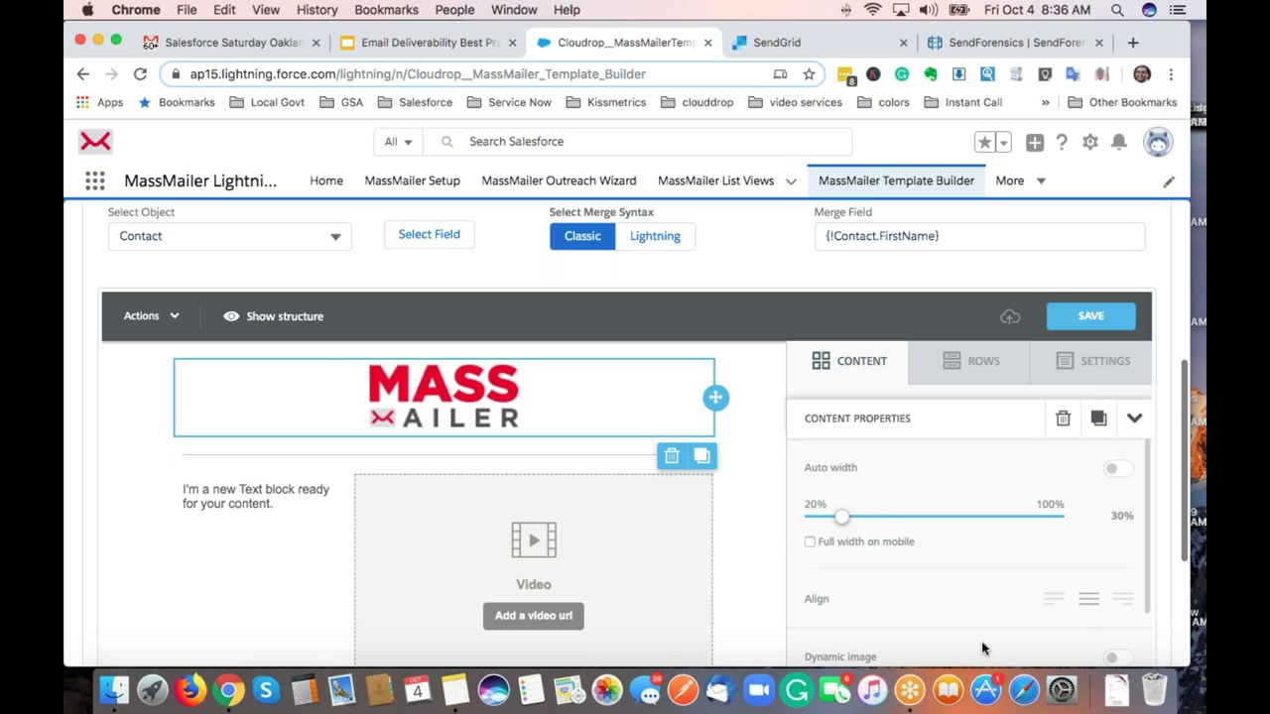
{"action": "left_click", "coordinate": [1051, 603]}
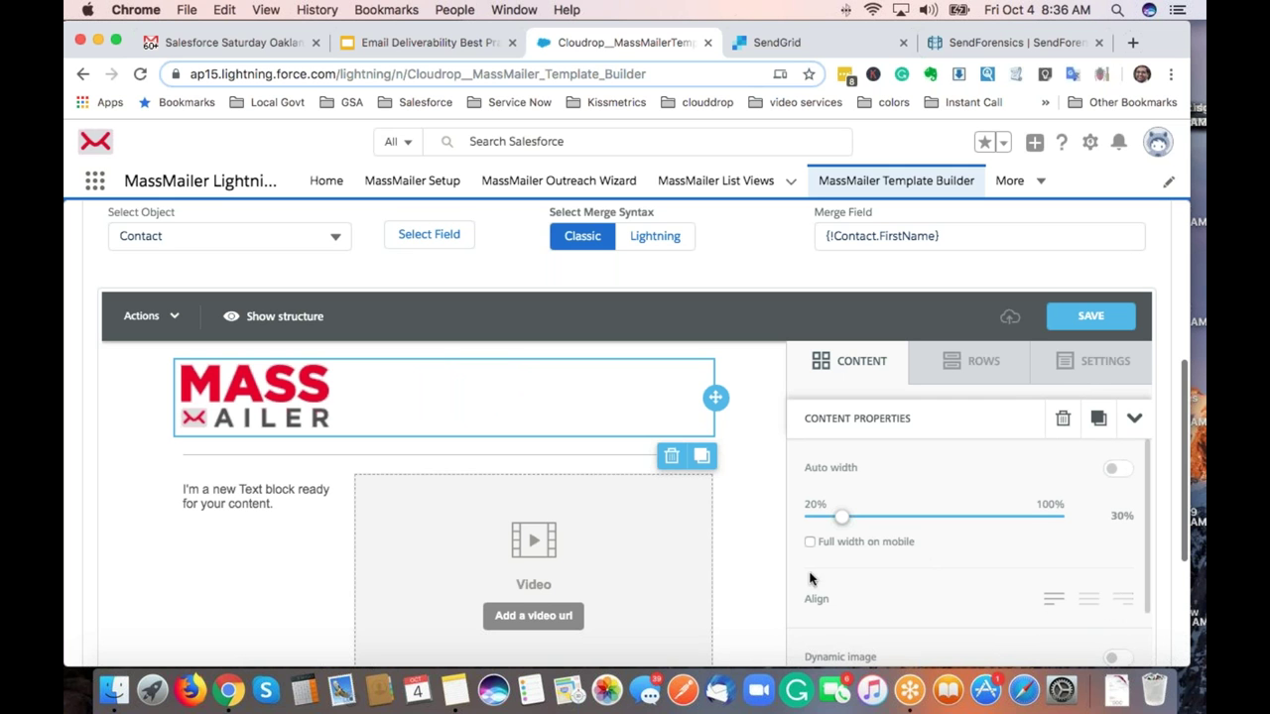
Scroll through the email to review the logo, divider and social icons.
{"action": "scroll", "coordinate": [853, 565], "scroll_direction": "down", "scroll_amount": 5}
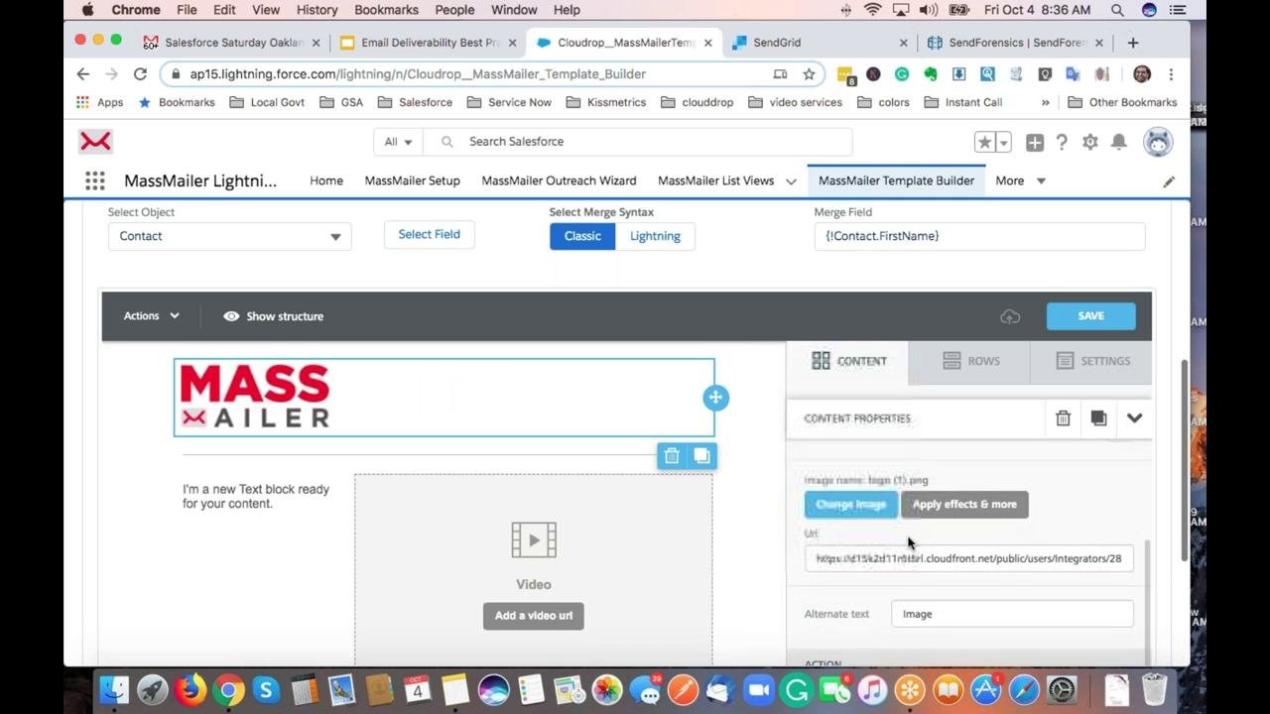
{"action": "scroll", "coordinate": [907, 542], "scroll_direction": "down", "scroll_amount": 2}
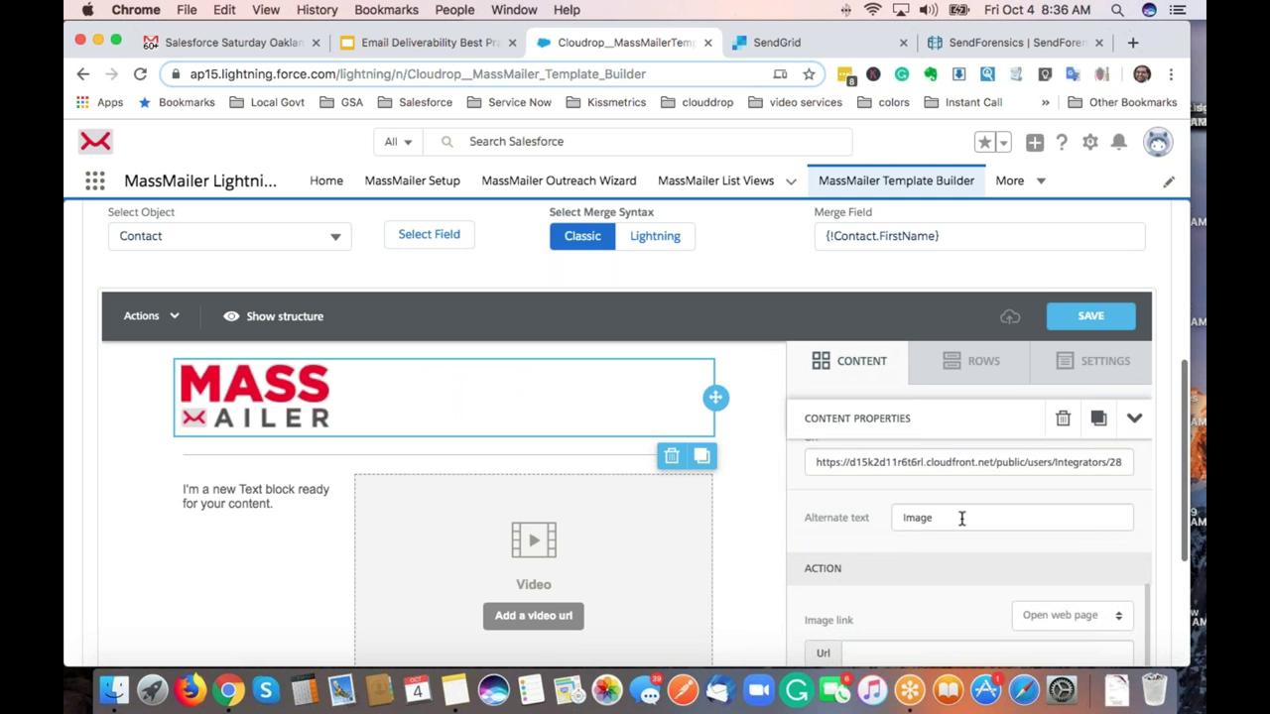
{"action": "scroll", "coordinate": [961, 516], "scroll_direction": "down", "scroll_amount": 3}
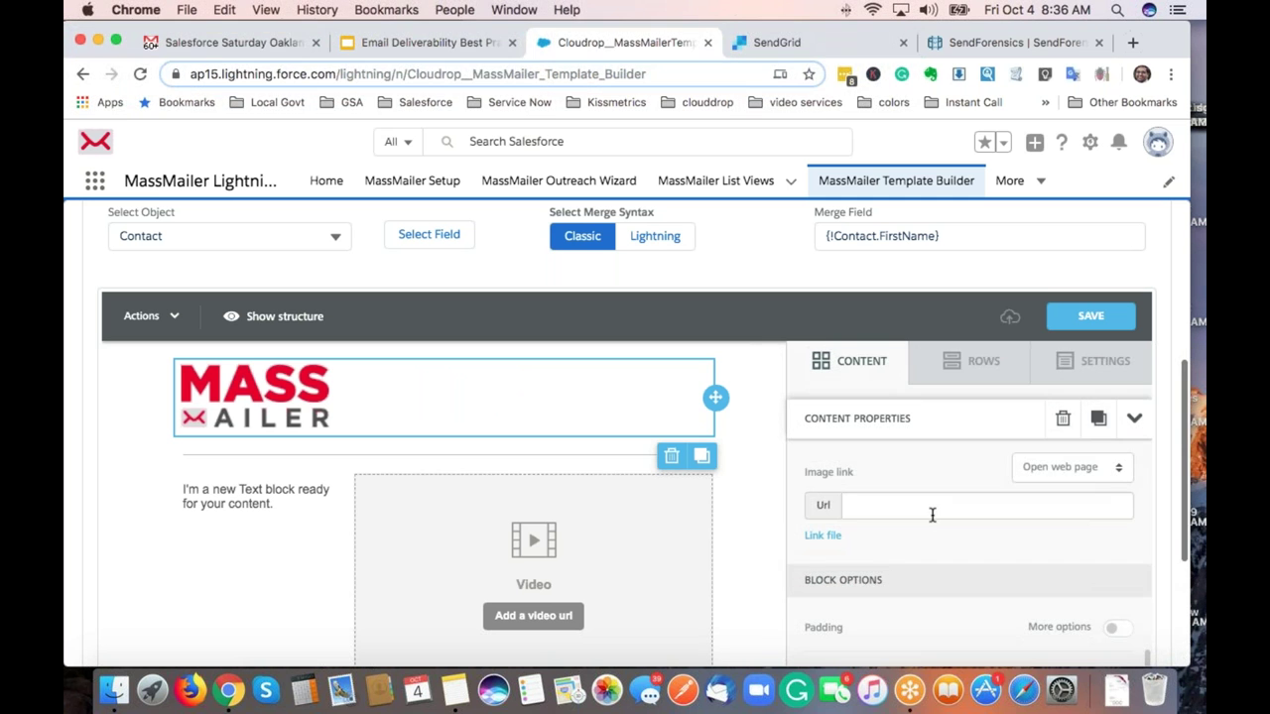
{"action": "scroll", "coordinate": [901, 542], "scroll_direction": "up", "scroll_amount": 1}
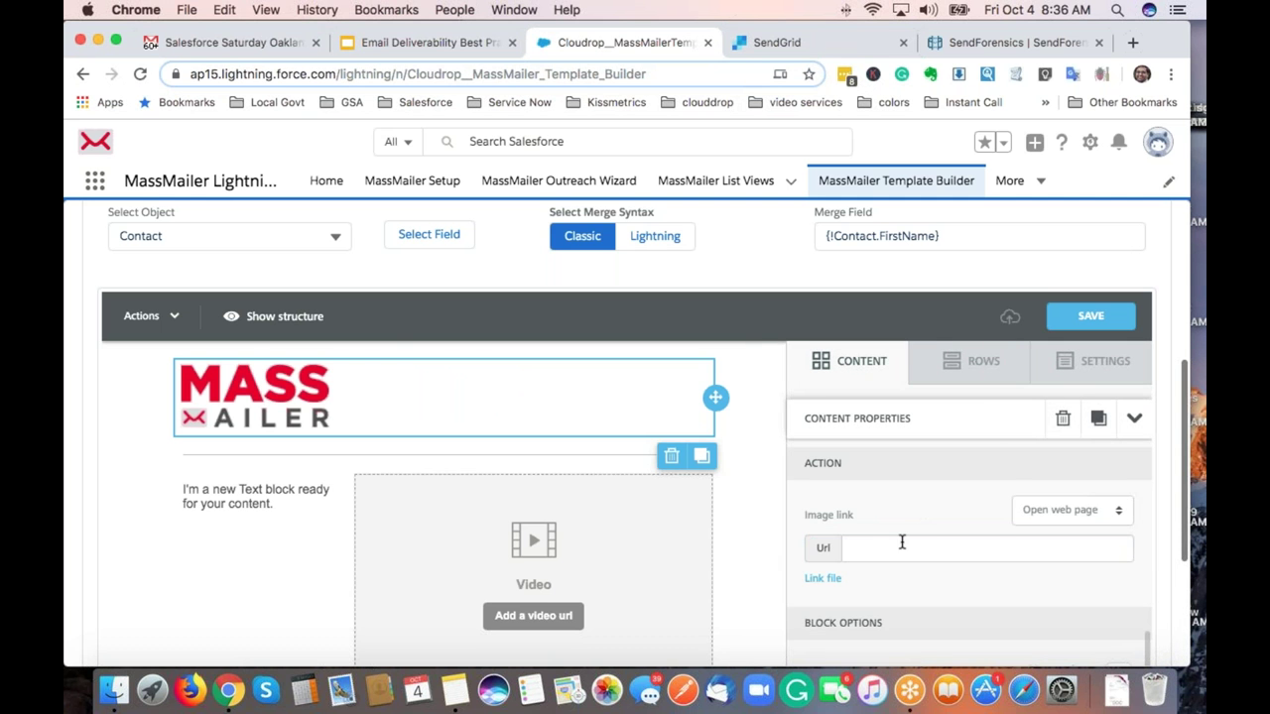
{"action": "scroll", "coordinate": [902, 533], "scroll_direction": "up", "scroll_amount": 6}
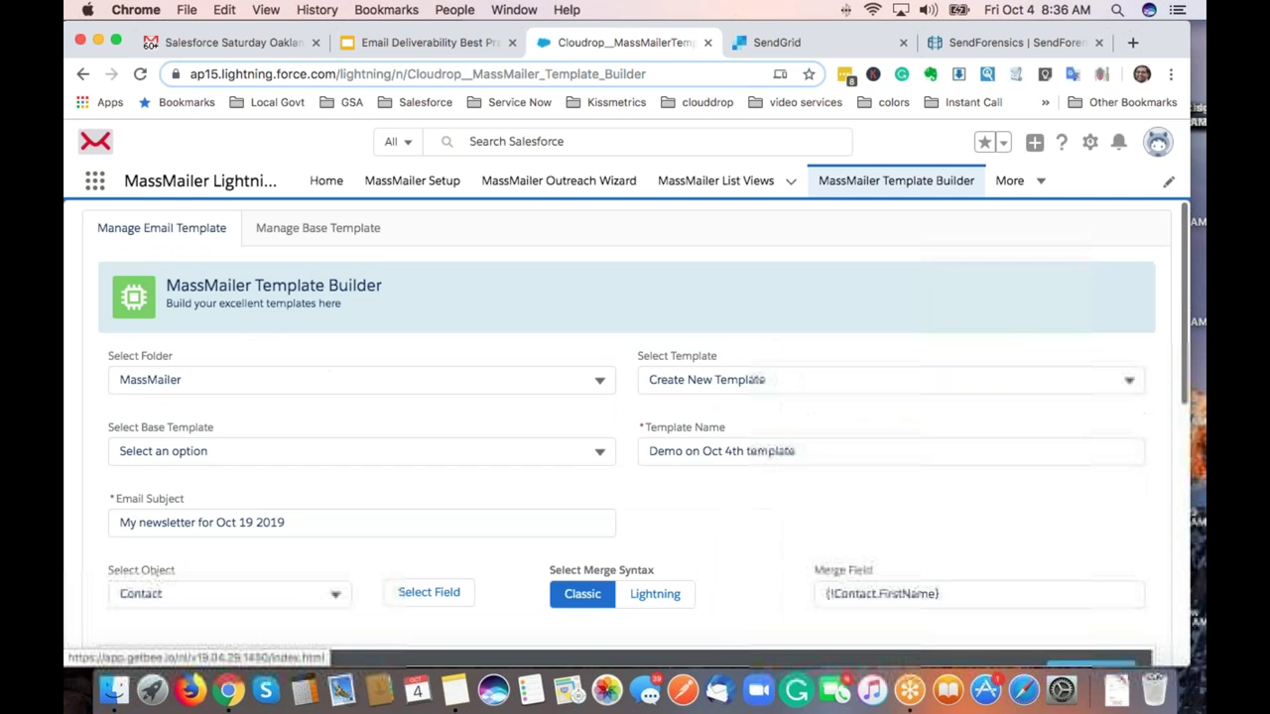
{"action": "scroll", "coordinate": [642, 433], "scroll_direction": "down", "scroll_amount": 6}
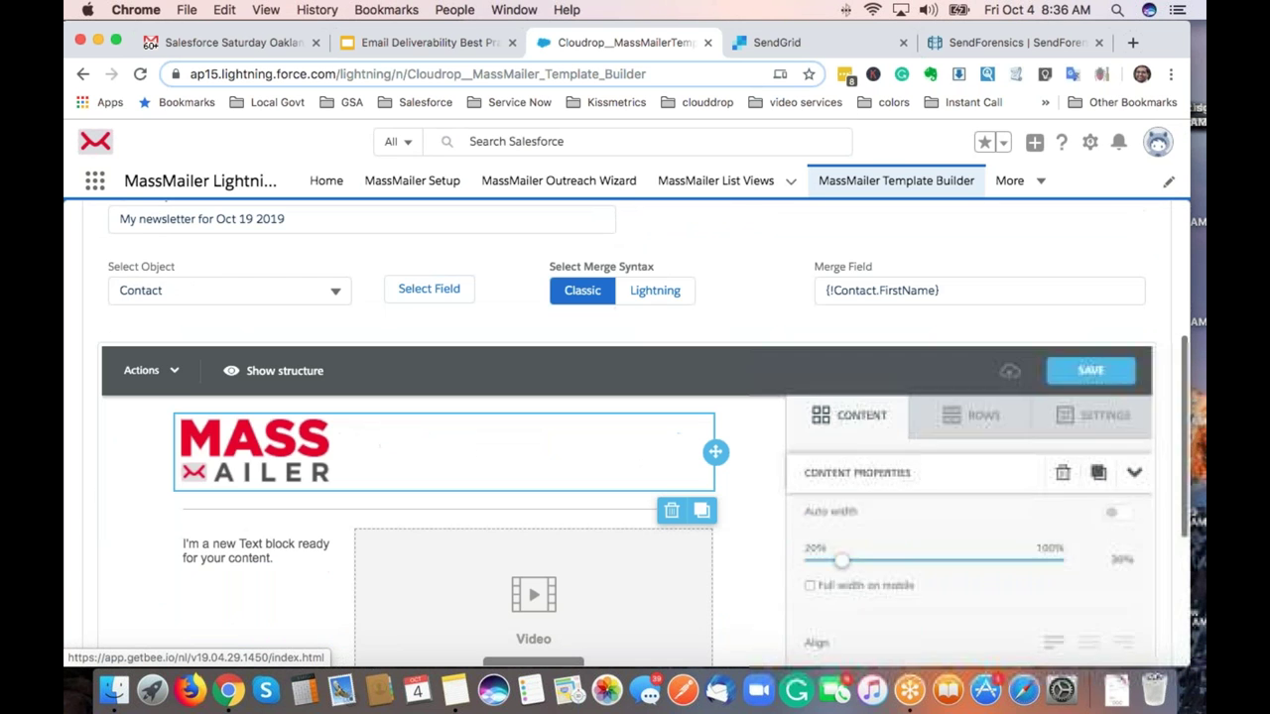
{"action": "scroll", "coordinate": [907, 586], "scroll_direction": "down", "scroll_amount": 3}
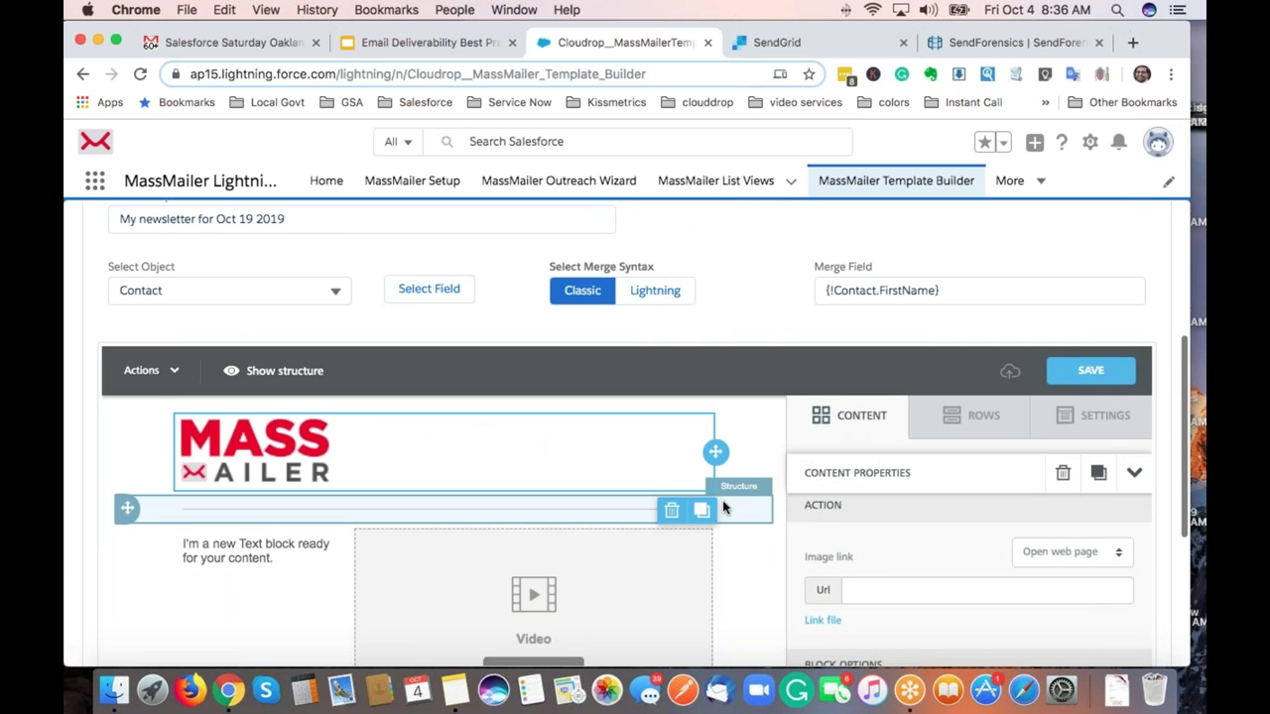
{"action": "scroll", "coordinate": [722, 508], "scroll_direction": "down", "scroll_amount": 1}
{"action": "scroll", "coordinate": [722, 508], "scroll_direction": "down", "scroll_amount": 3}
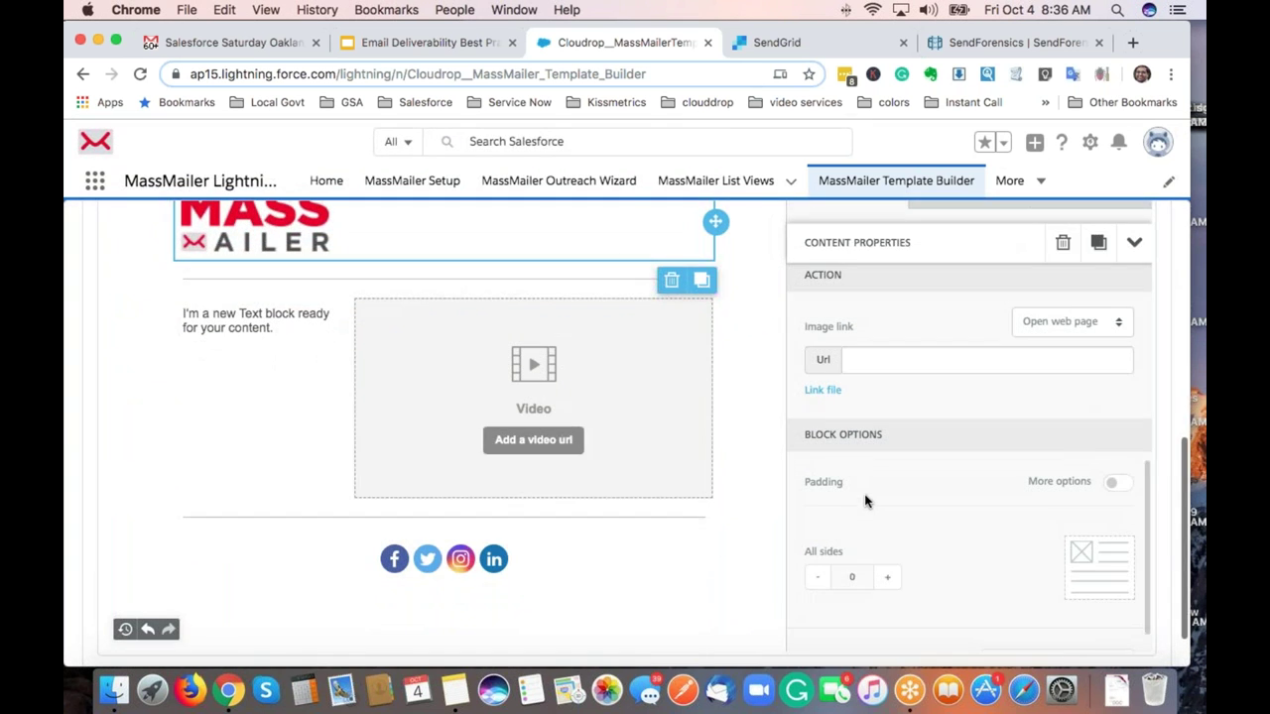
Show the video block's Video url settings and close the SendForensics and SendGrid tabs.
{"action": "left_click", "coordinate": [644, 369]}
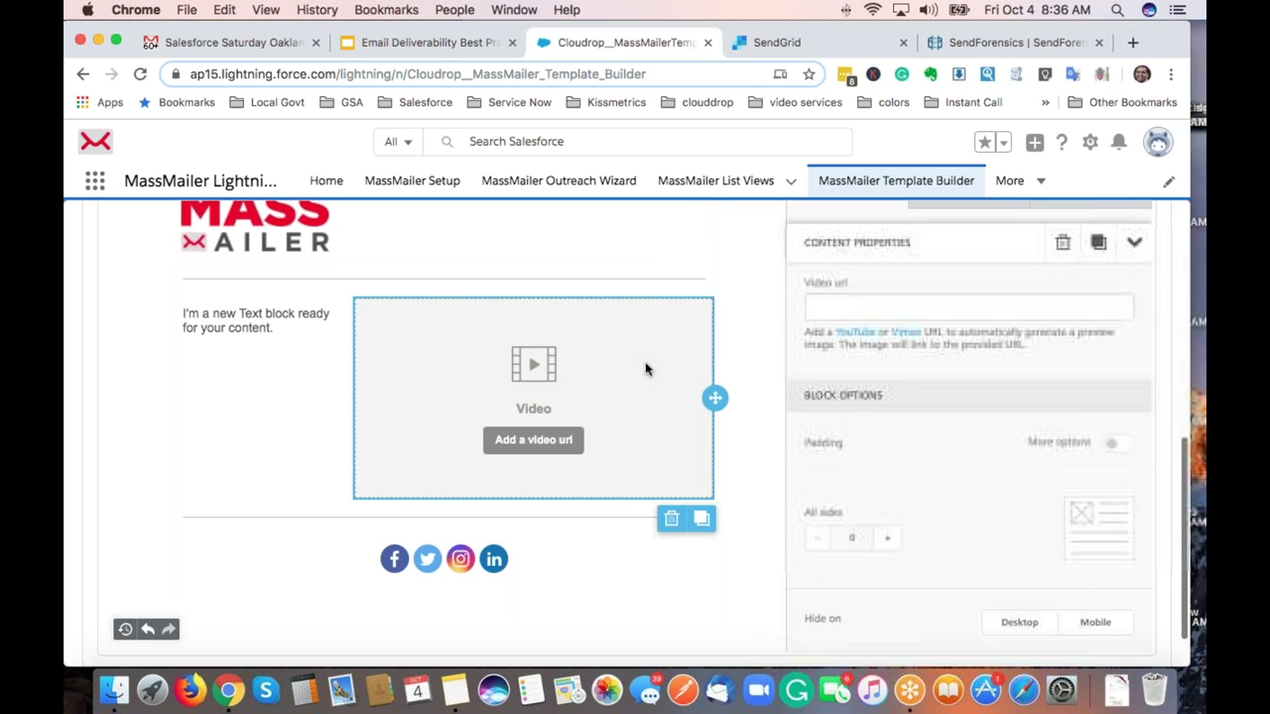
{"action": "scroll", "coordinate": [927, 323], "scroll_direction": "up", "scroll_amount": 1}
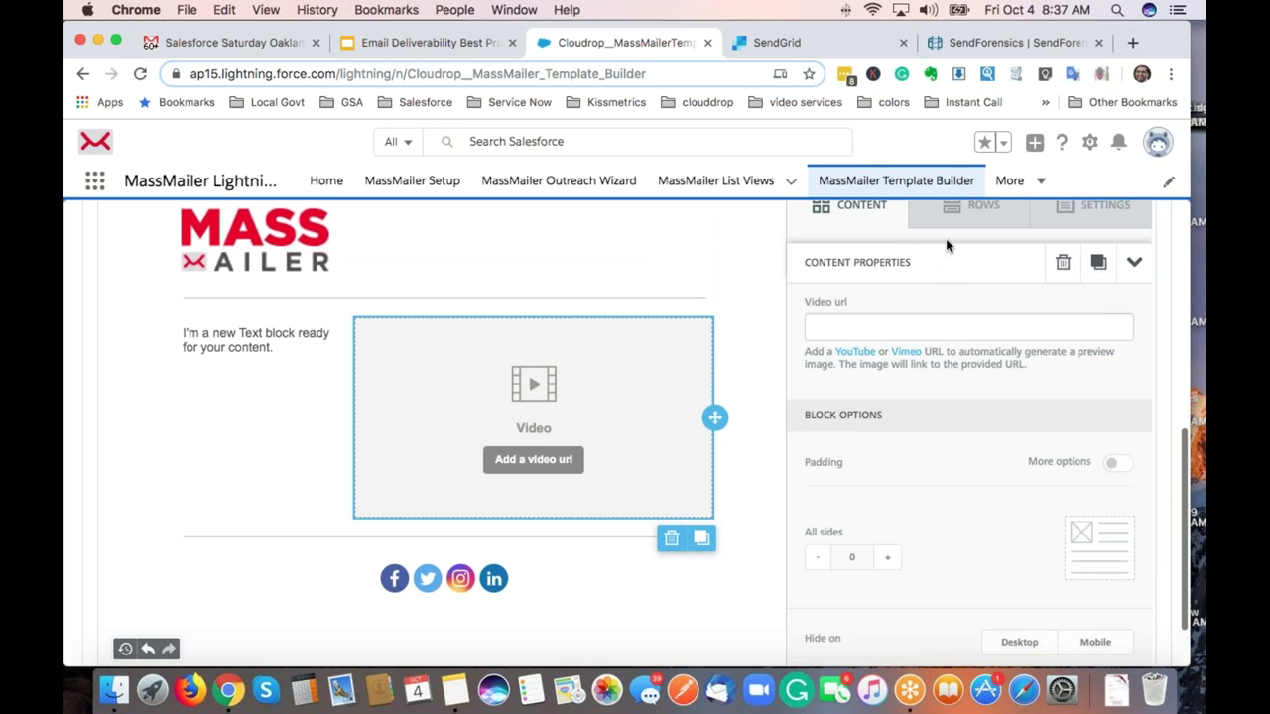
{"action": "left_click", "coordinate": [1098, 45]}
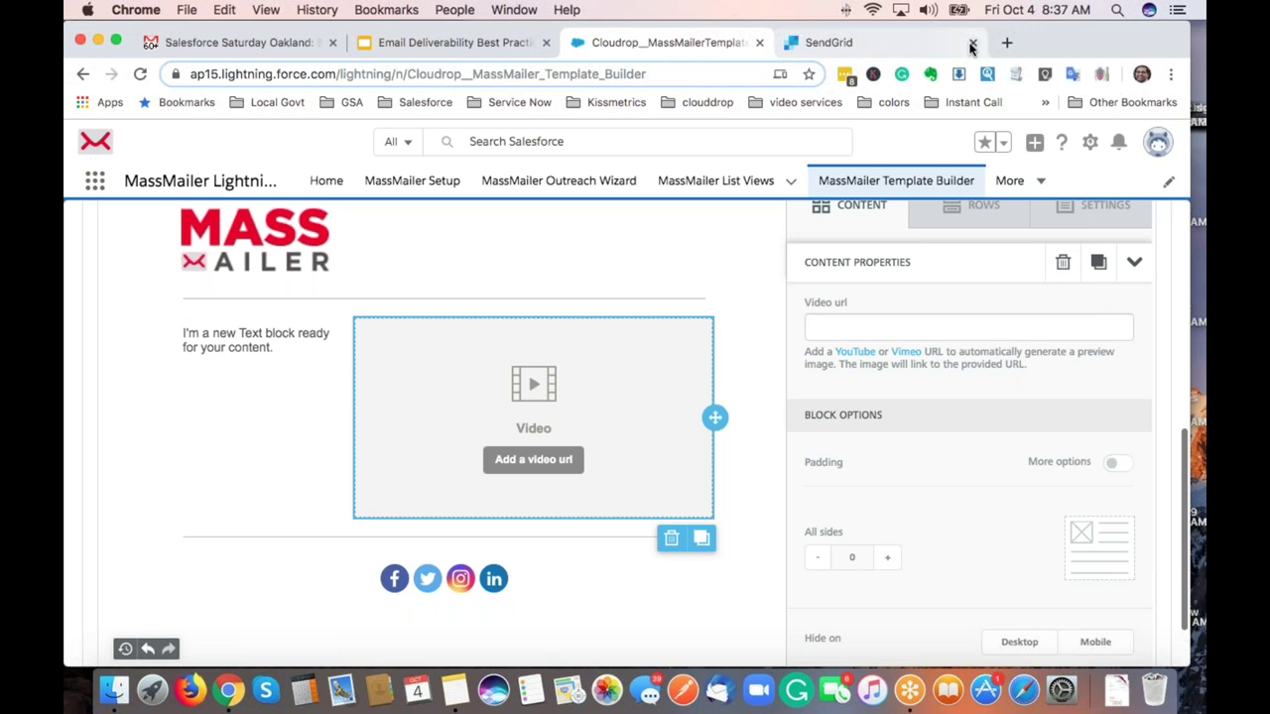
{"action": "left_click", "coordinate": [972, 43]}
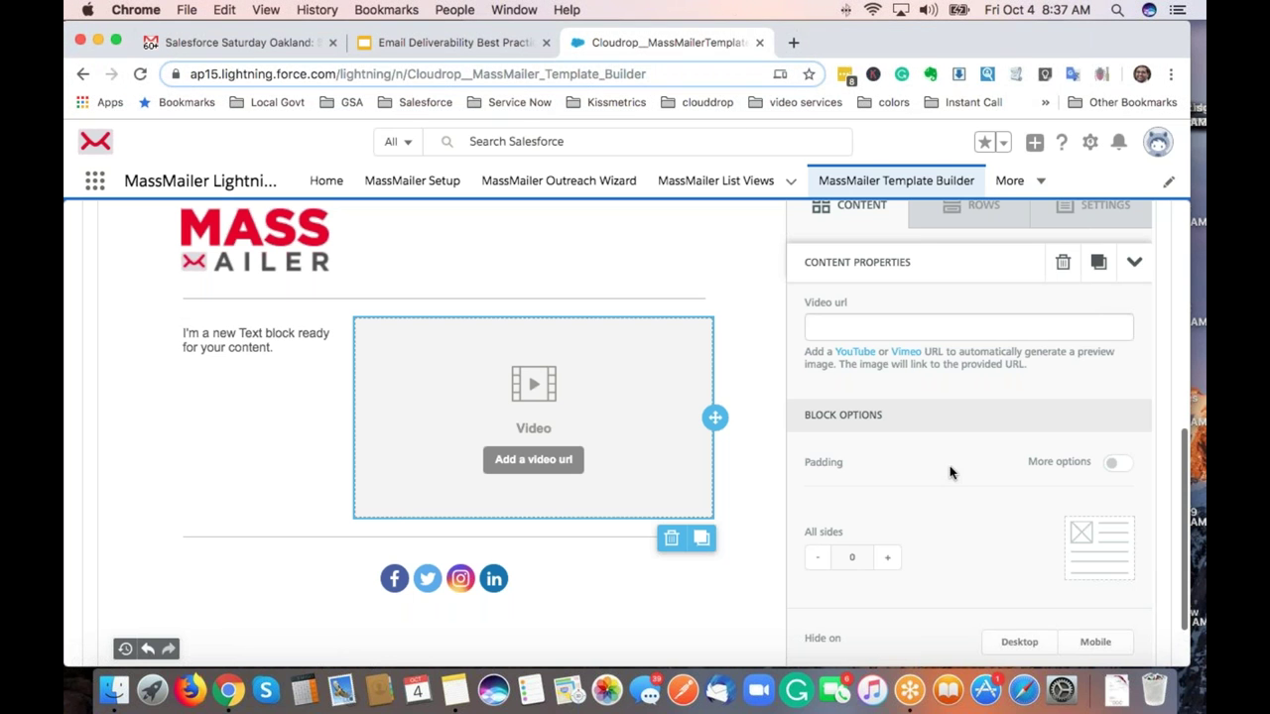
{"action": "scroll", "coordinate": [952, 473], "scroll_direction": "down", "scroll_amount": 2}
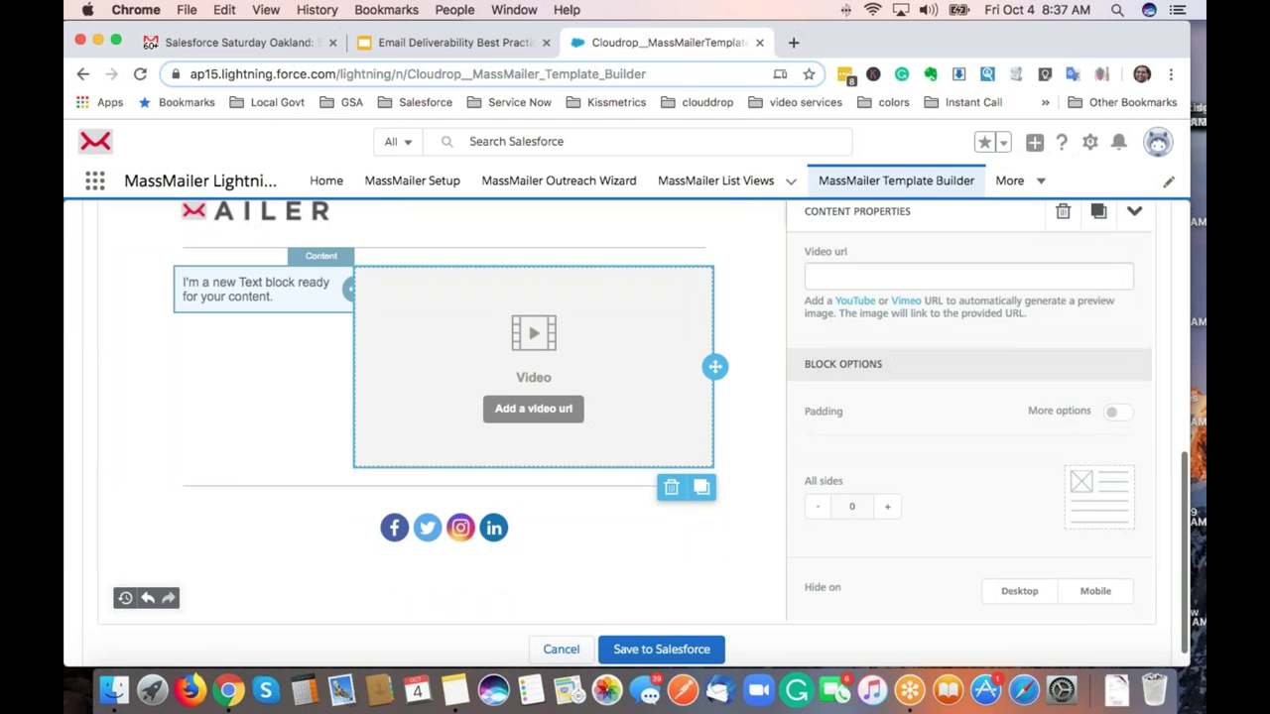
Place the caret in the text block and cut {!Contact.FirstName} from the Merge Field box.
{"action": "left_click", "coordinate": [254, 289]}
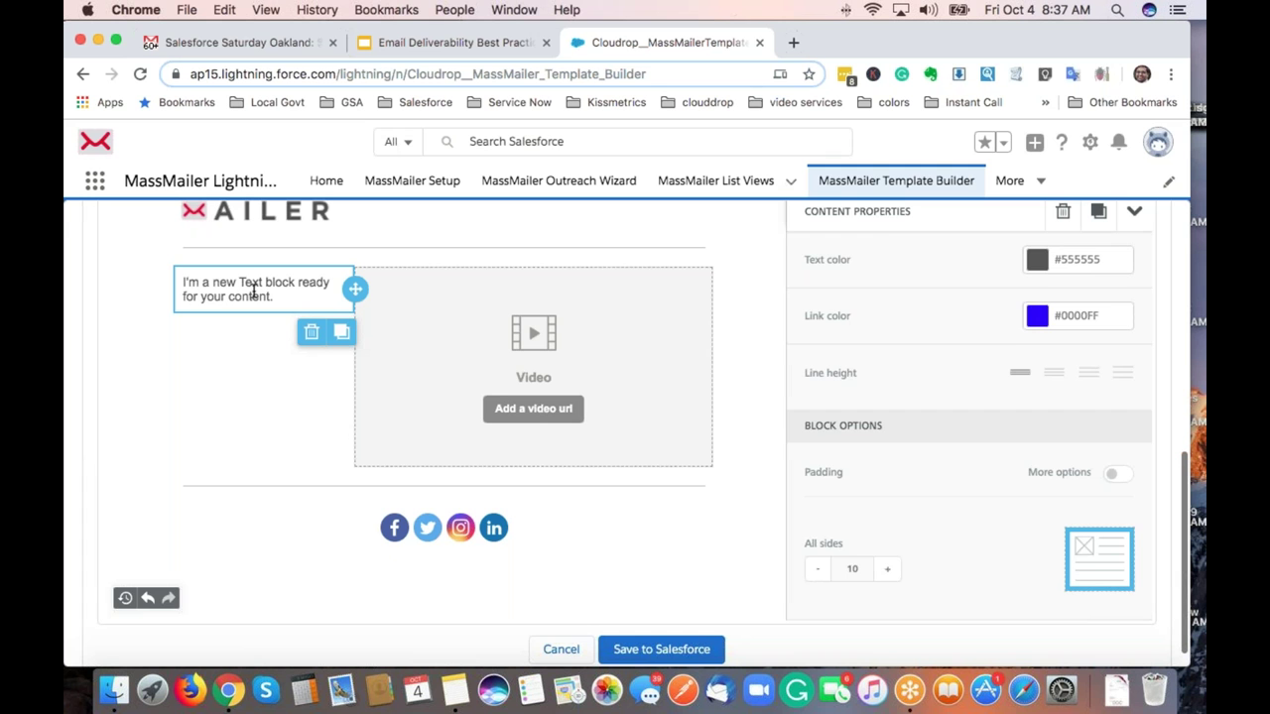
{"action": "scroll", "coordinate": [258, 298], "scroll_direction": "up", "scroll_amount": 2}
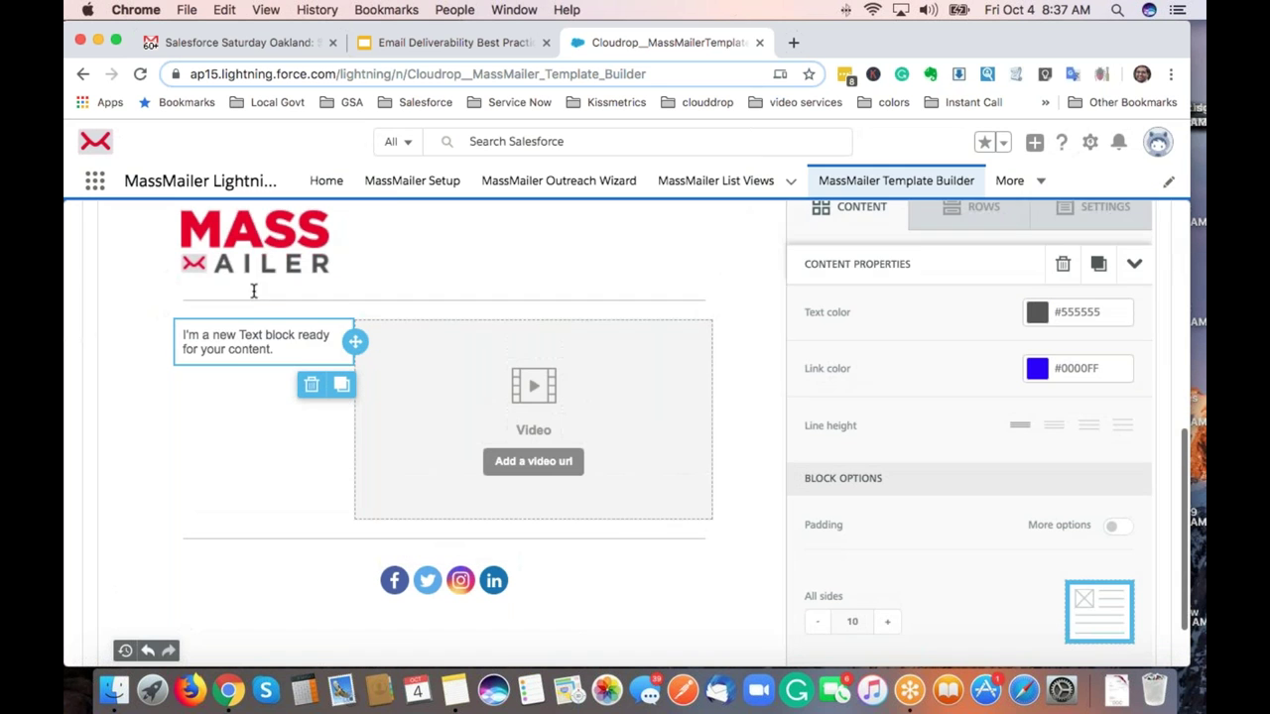
{"action": "left_click", "coordinate": [275, 338]}
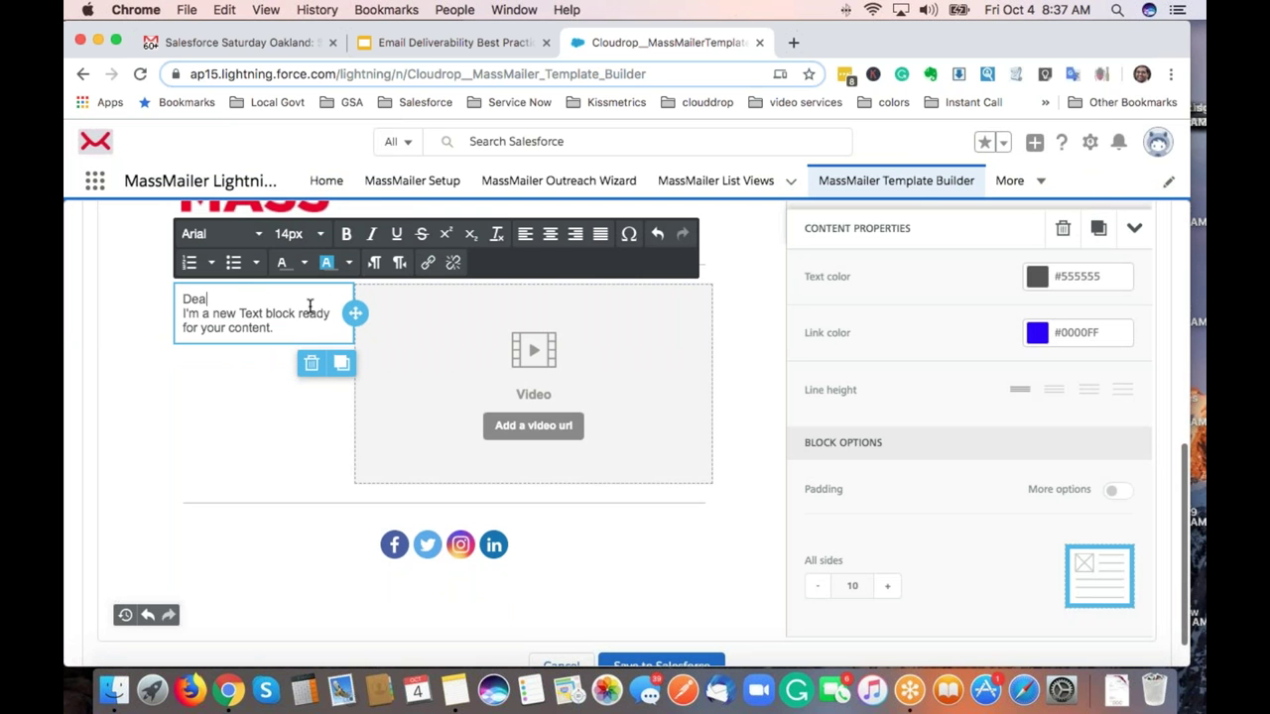
{"action": "scroll", "coordinate": [318, 306], "scroll_direction": "up", "scroll_amount": 10}
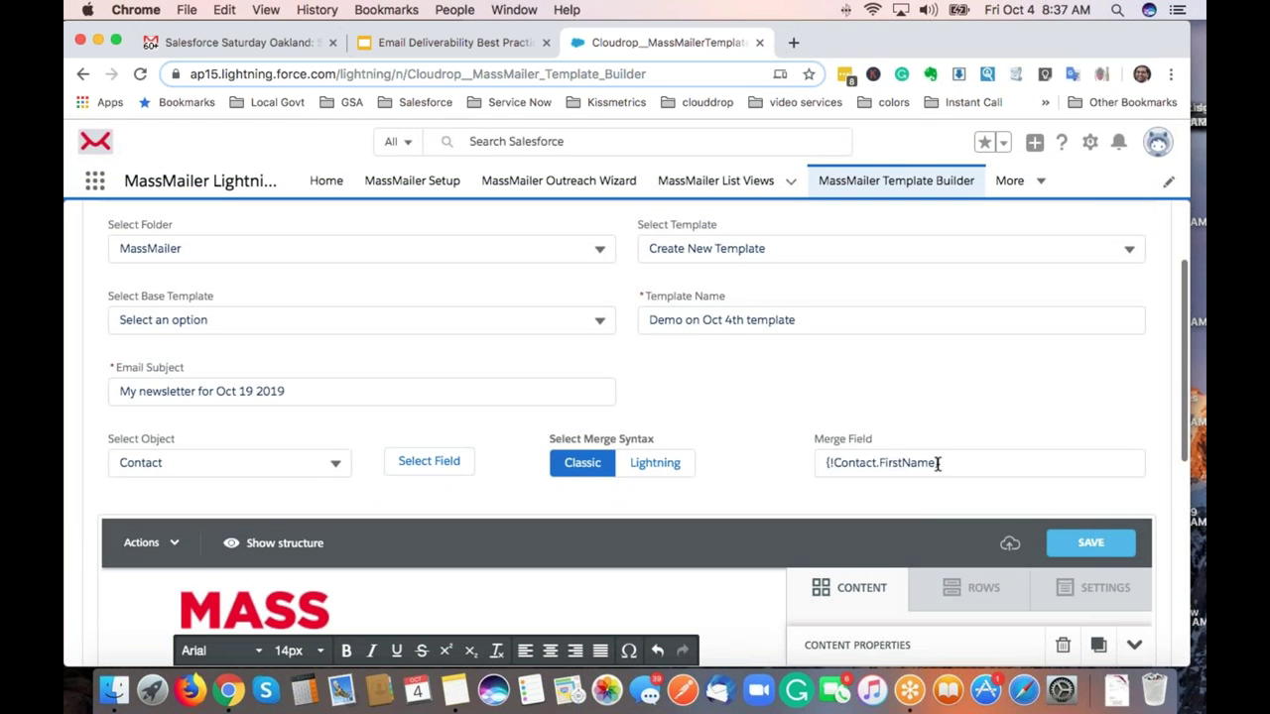
{"action": "left_click", "coordinate": [938, 463]}
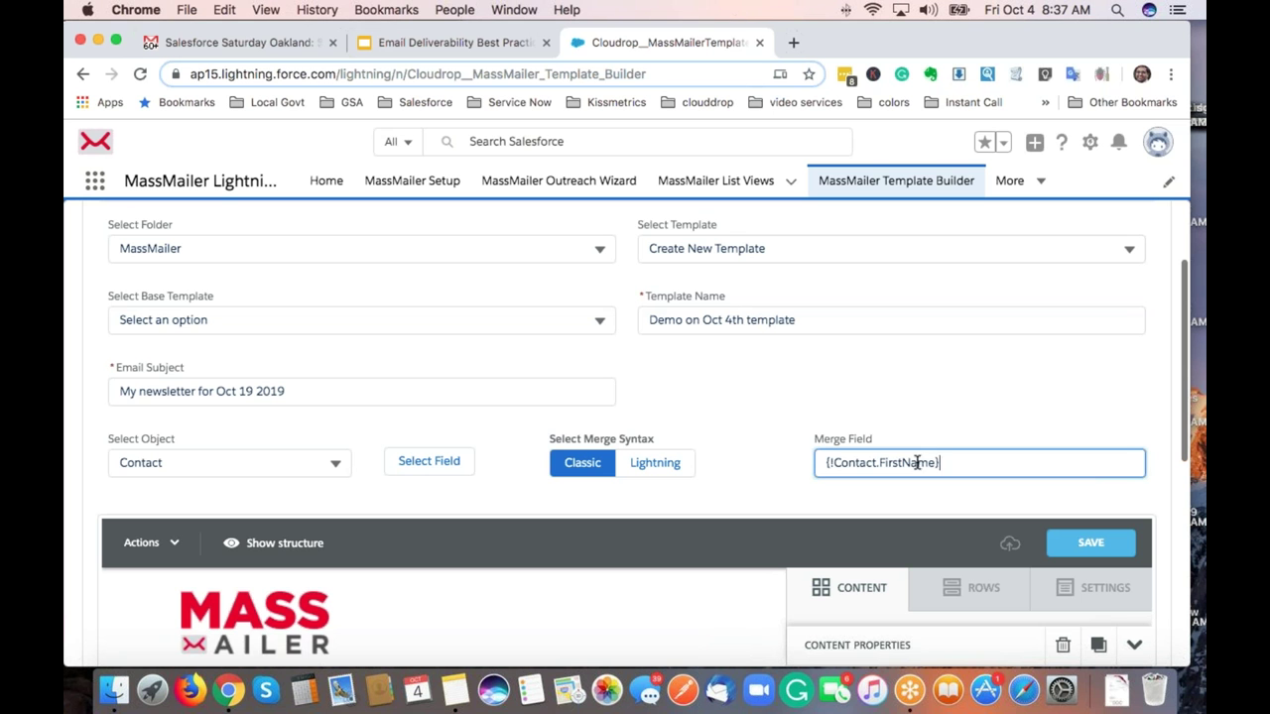
{"action": "triple_click", "coordinate": [902, 462]}
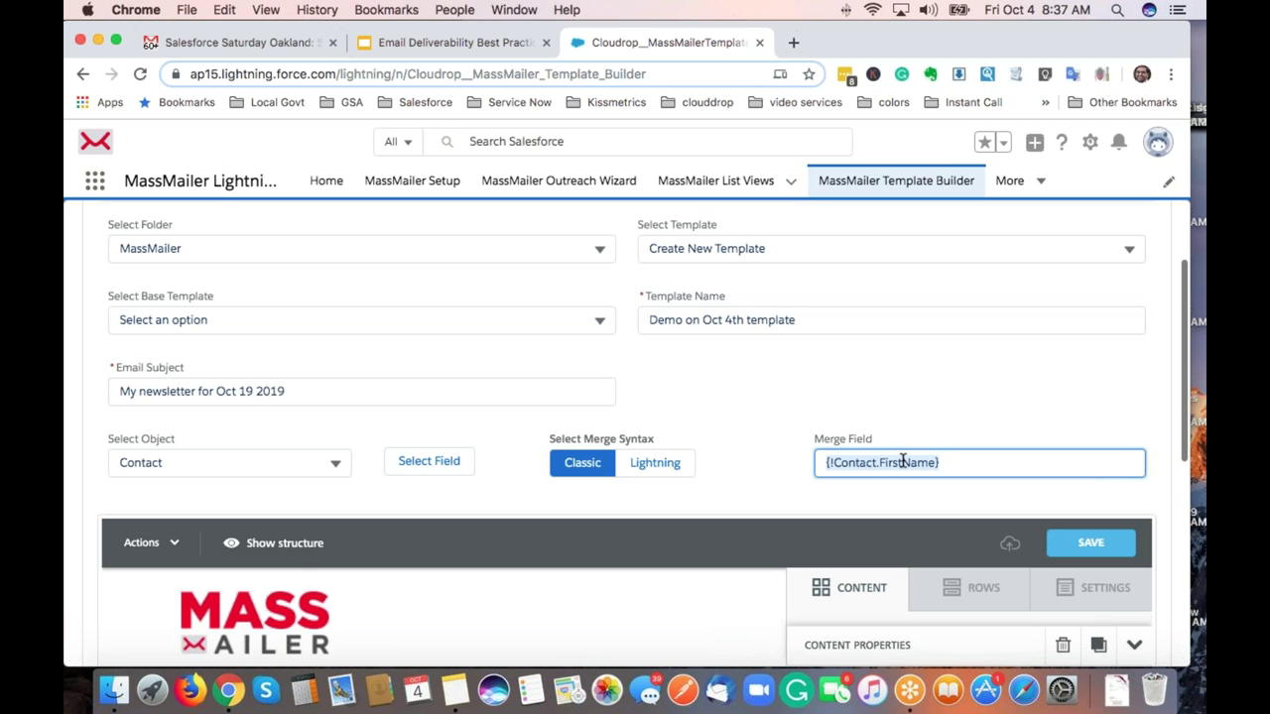
{"action": "key", "text": "super+x"}
Paste the merge field after 'Dear', add a comma and start a new line.
{"action": "scroll", "coordinate": [901, 459], "scroll_direction": "down", "scroll_amount": 5}
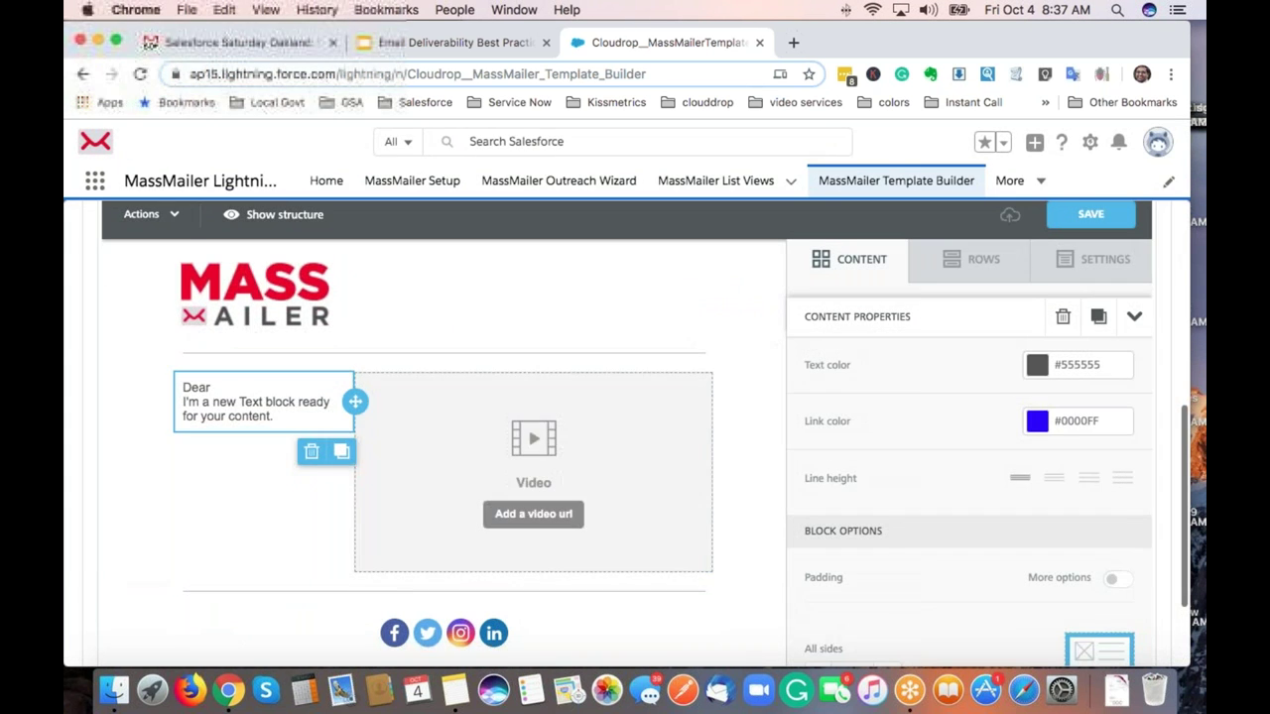
{"action": "left_click", "coordinate": [244, 390]}
{"action": "key", "text": "super+v"}
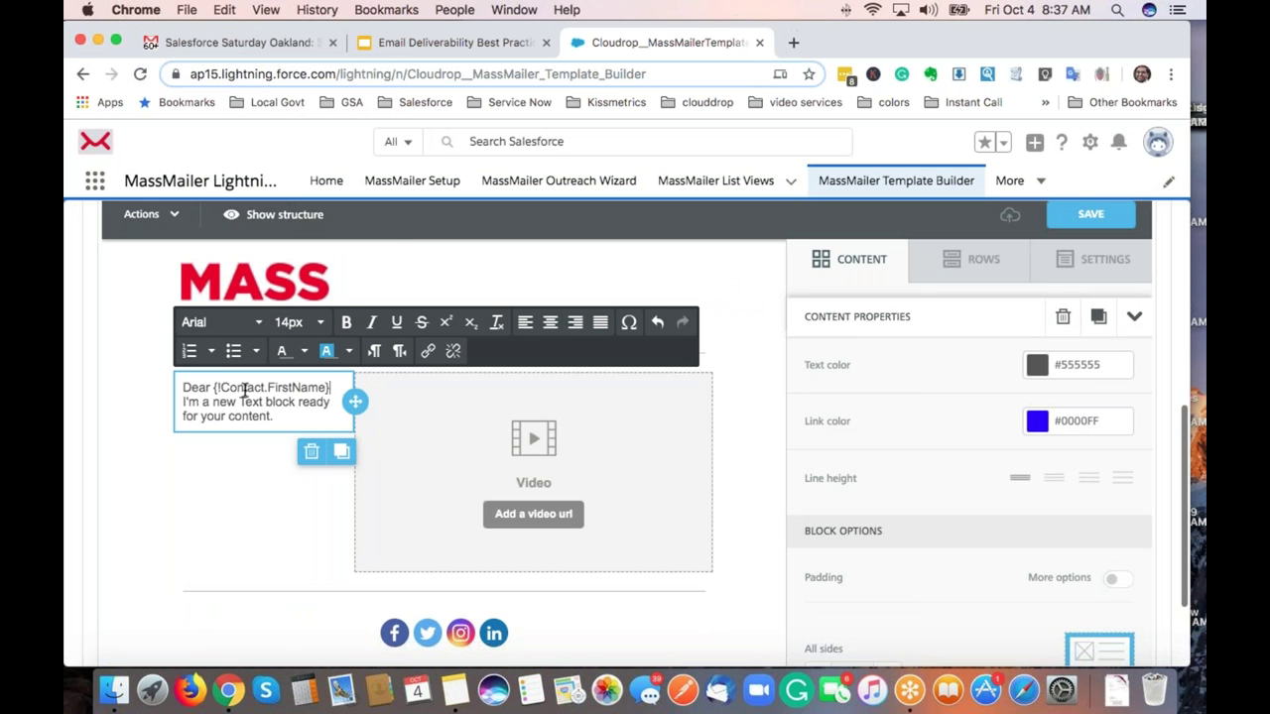
{"action": "type", "text": ","}
{"action": "key", "text": "Return"}
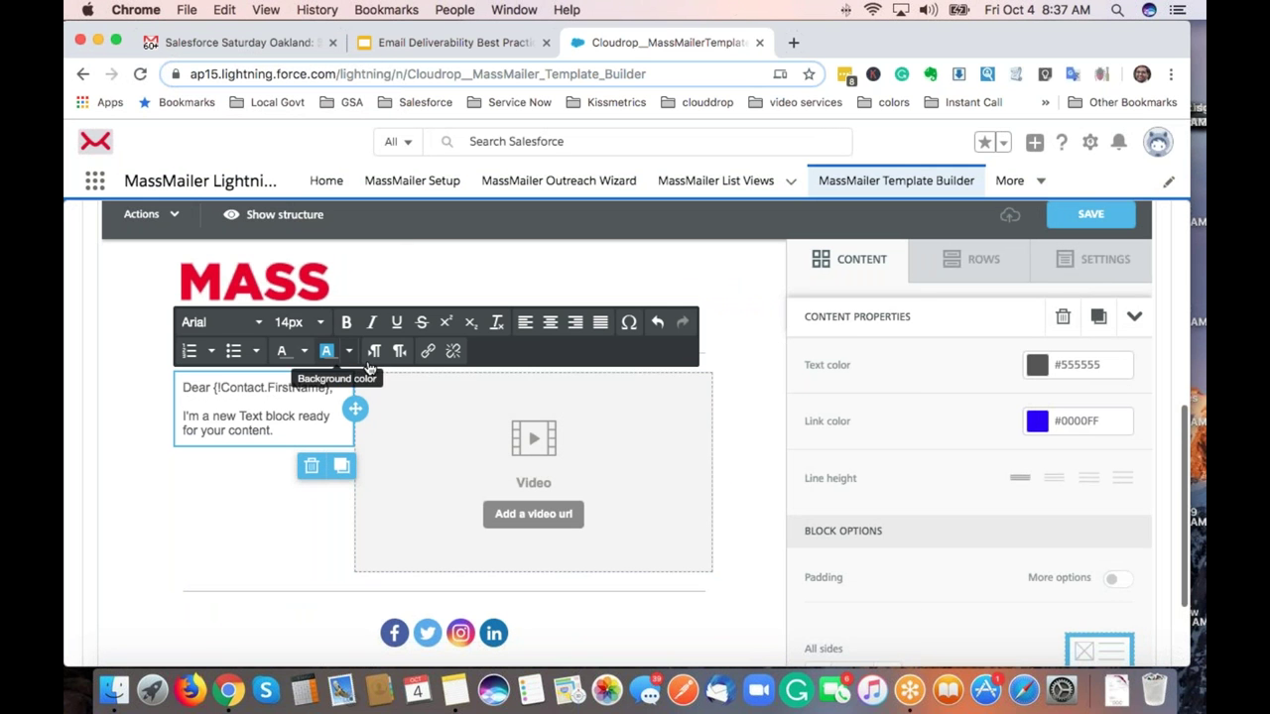
Copy the MassMailer Demo YouTube URL and paste it into the video block's Video url.
{"action": "left_click", "coordinate": [794, 42]}
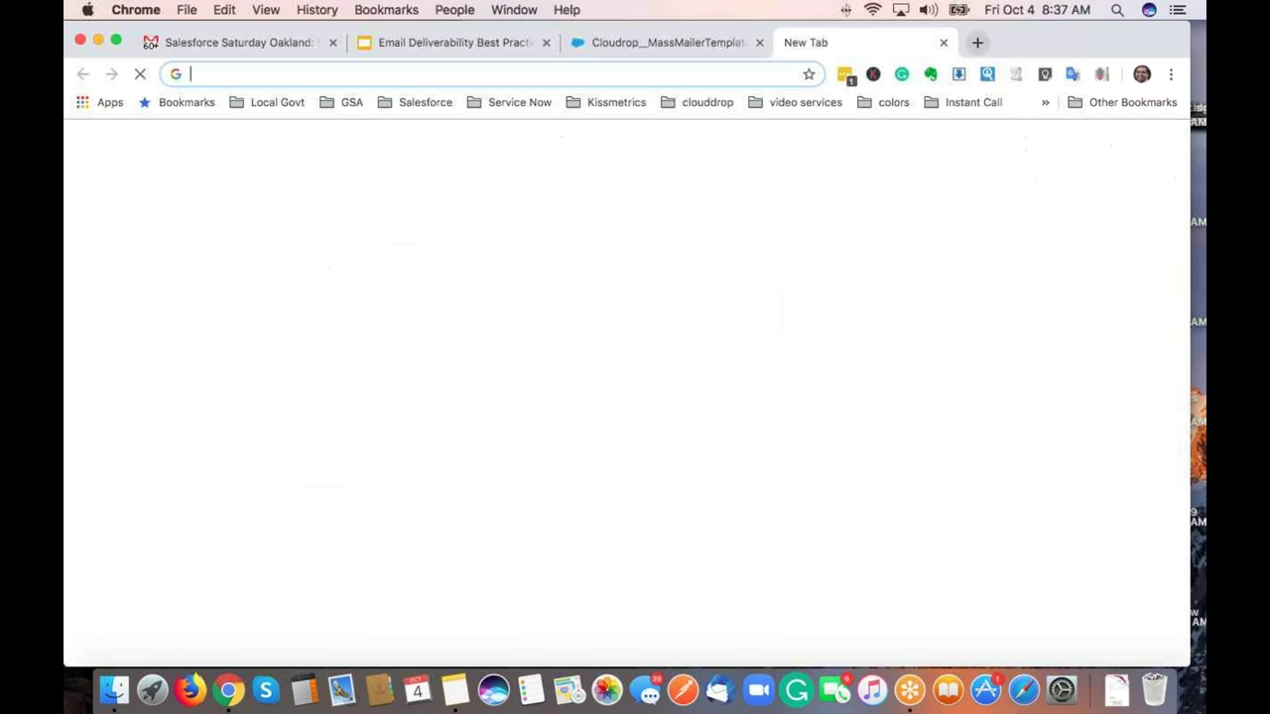
{"action": "type", "text": "you"}
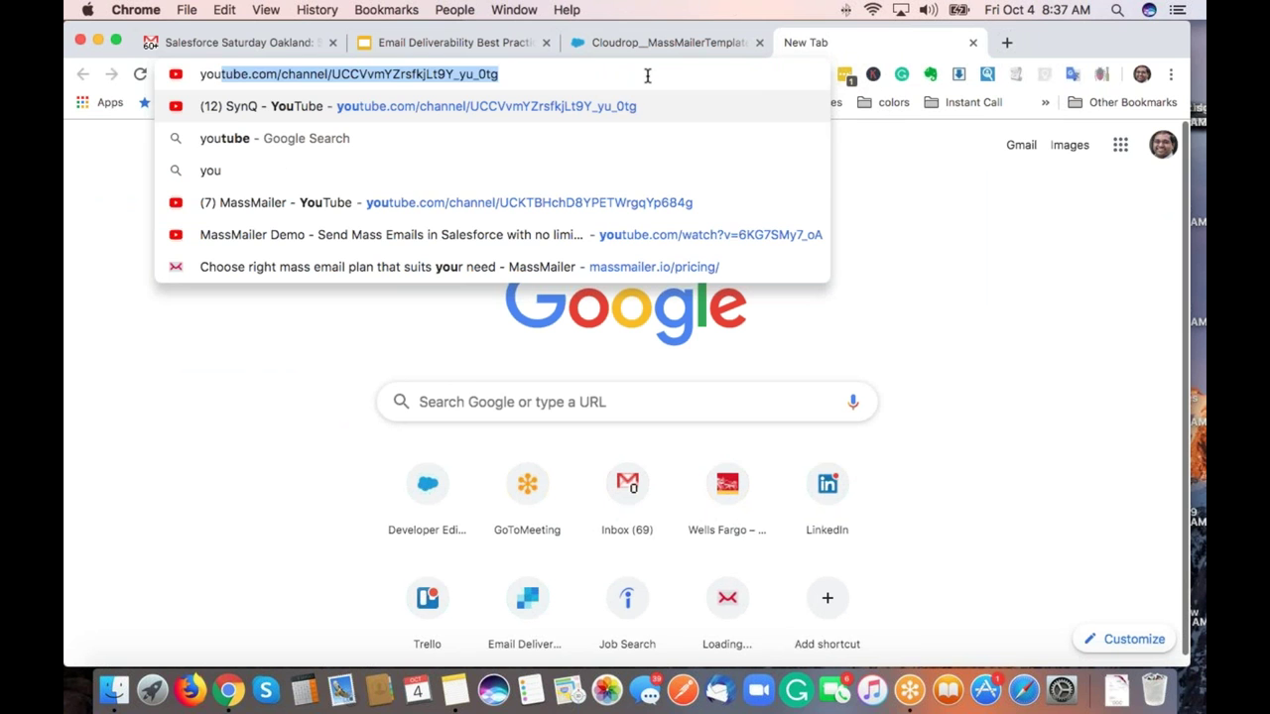
{"action": "key", "text": "Down"}
{"action": "key", "text": "Down"}
{"action": "key", "text": "Down"}
{"action": "key", "text": "Down"}
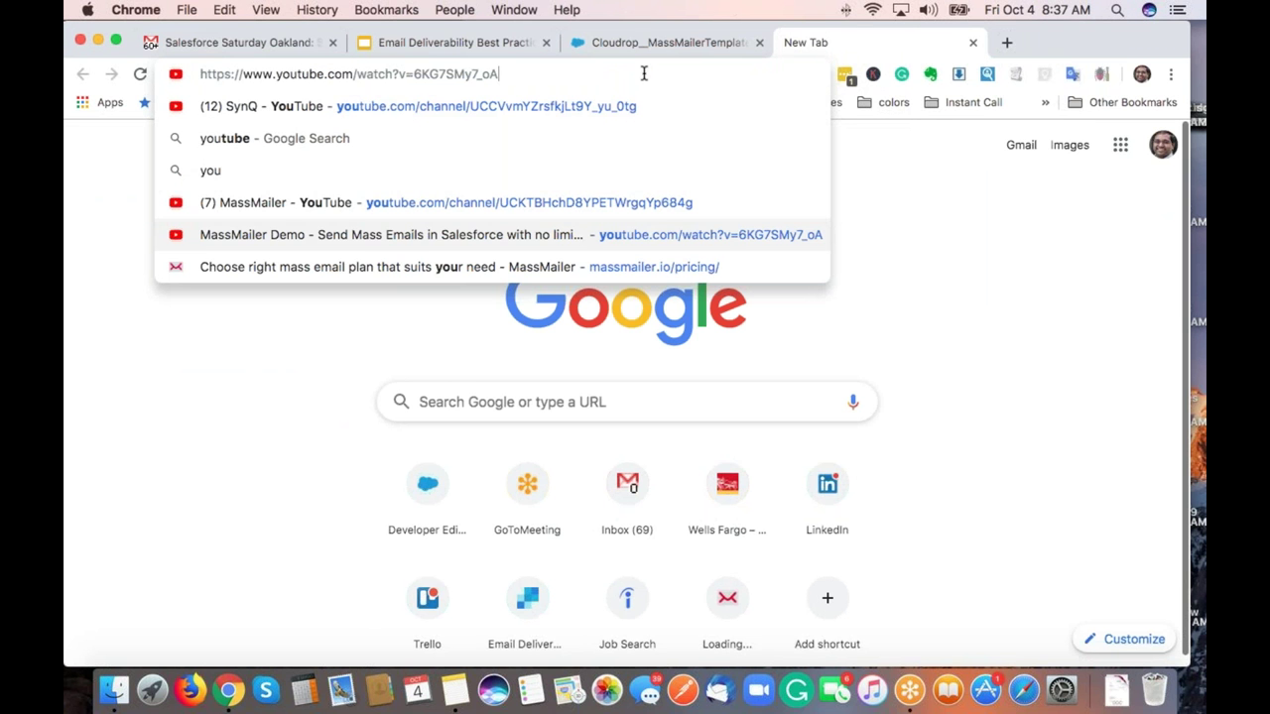
{"action": "key", "text": "super+a"}
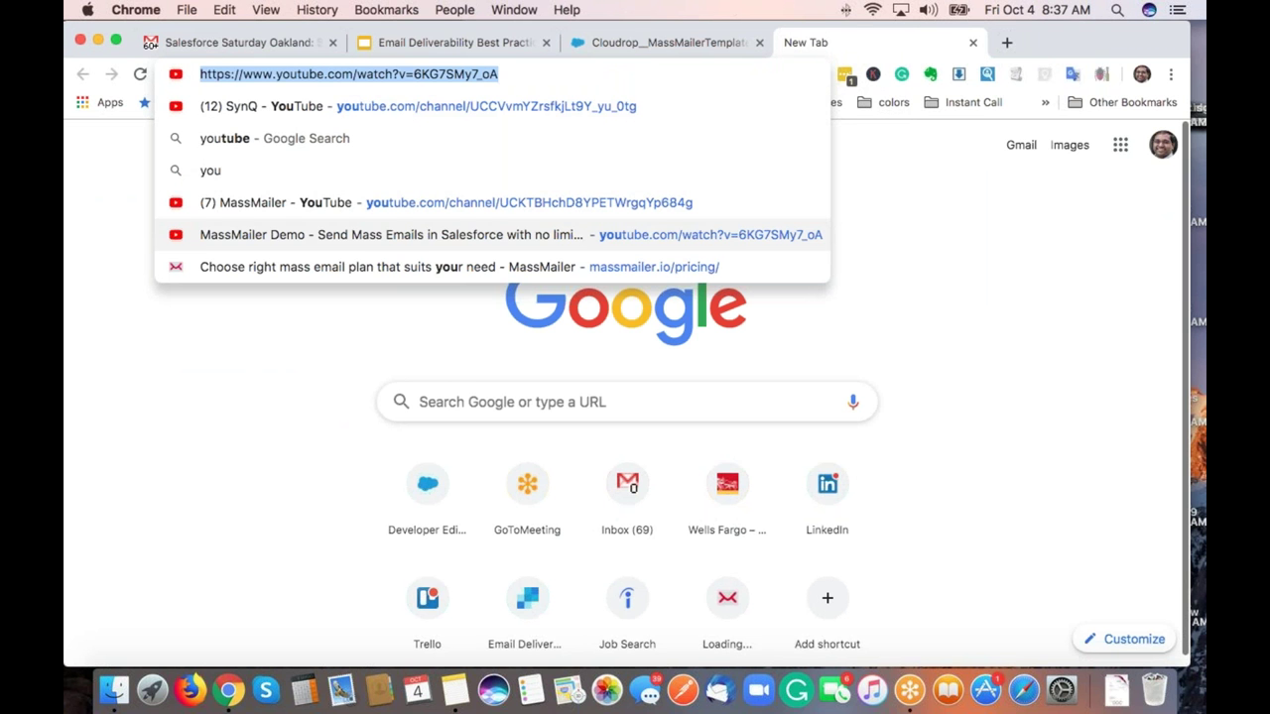
{"action": "key", "text": "super+c"}
{"action": "left_click", "coordinate": [652, 40]}
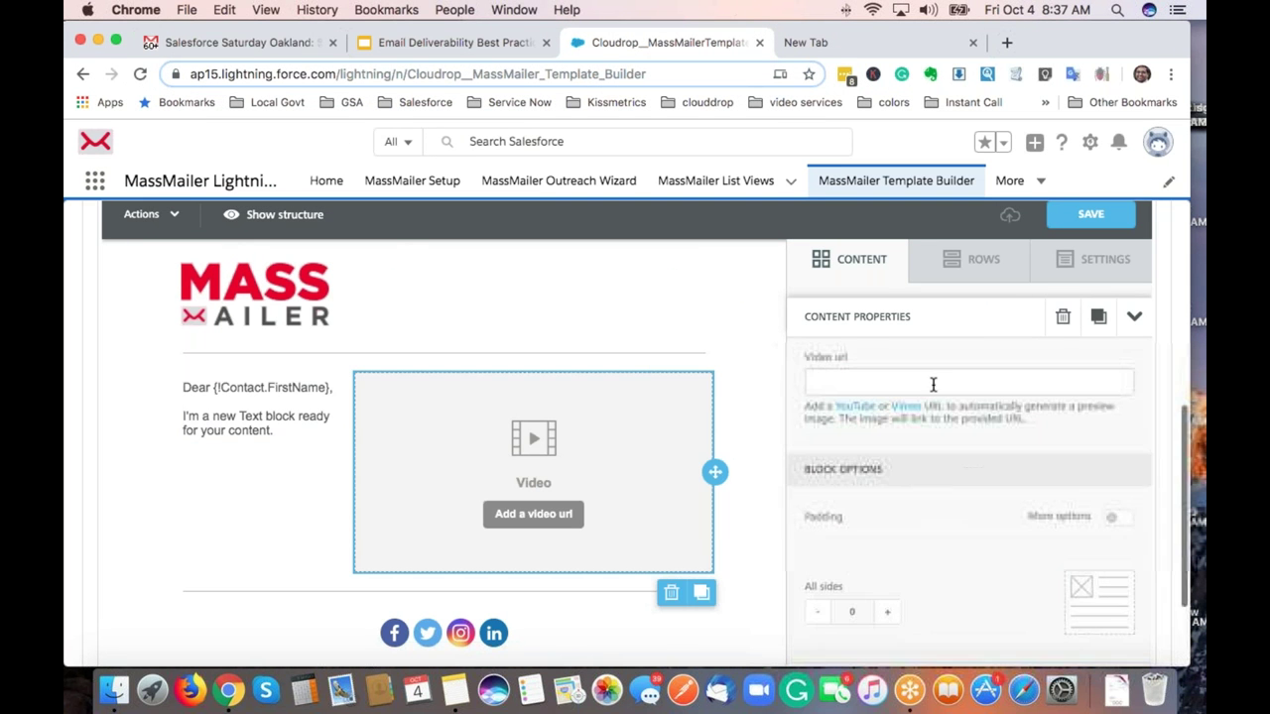
{"action": "left_click", "coordinate": [935, 381]}
{"action": "key", "text": "super+v"}
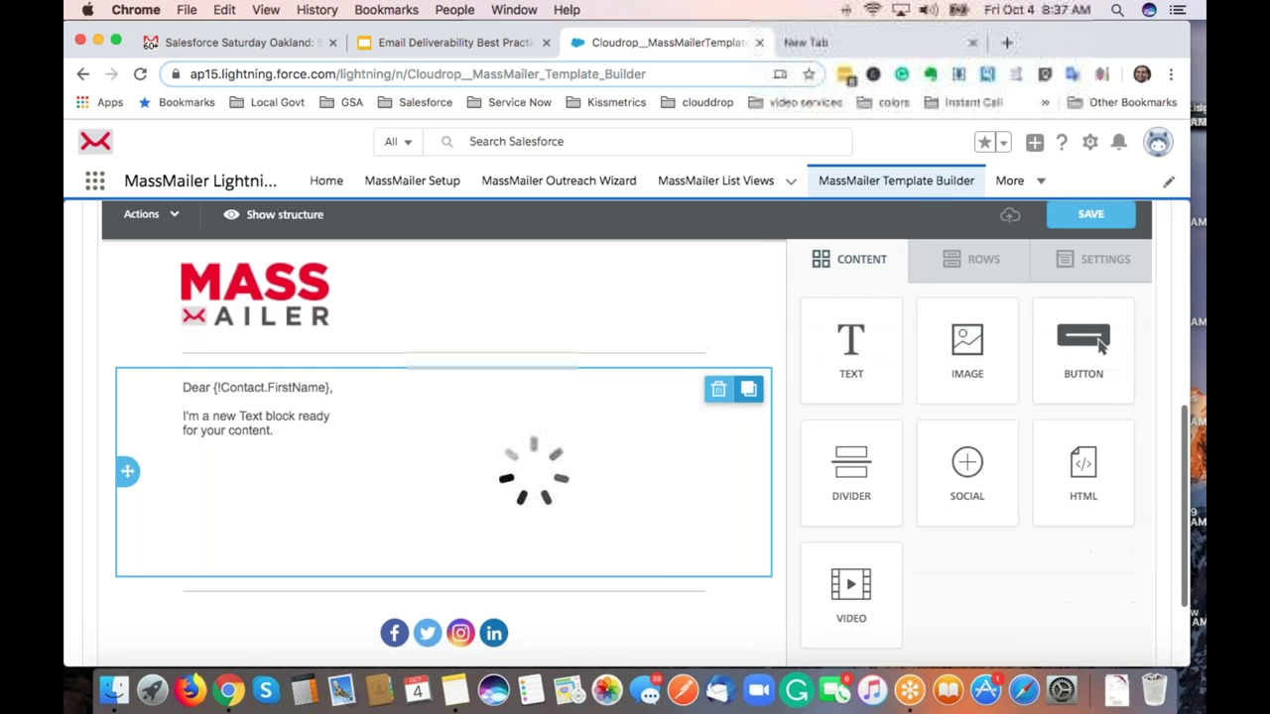
{"action": "left_click", "coordinate": [525, 453]}
{"action": "scroll", "coordinate": [543, 548], "scroll_direction": "down", "scroll_amount": 1}
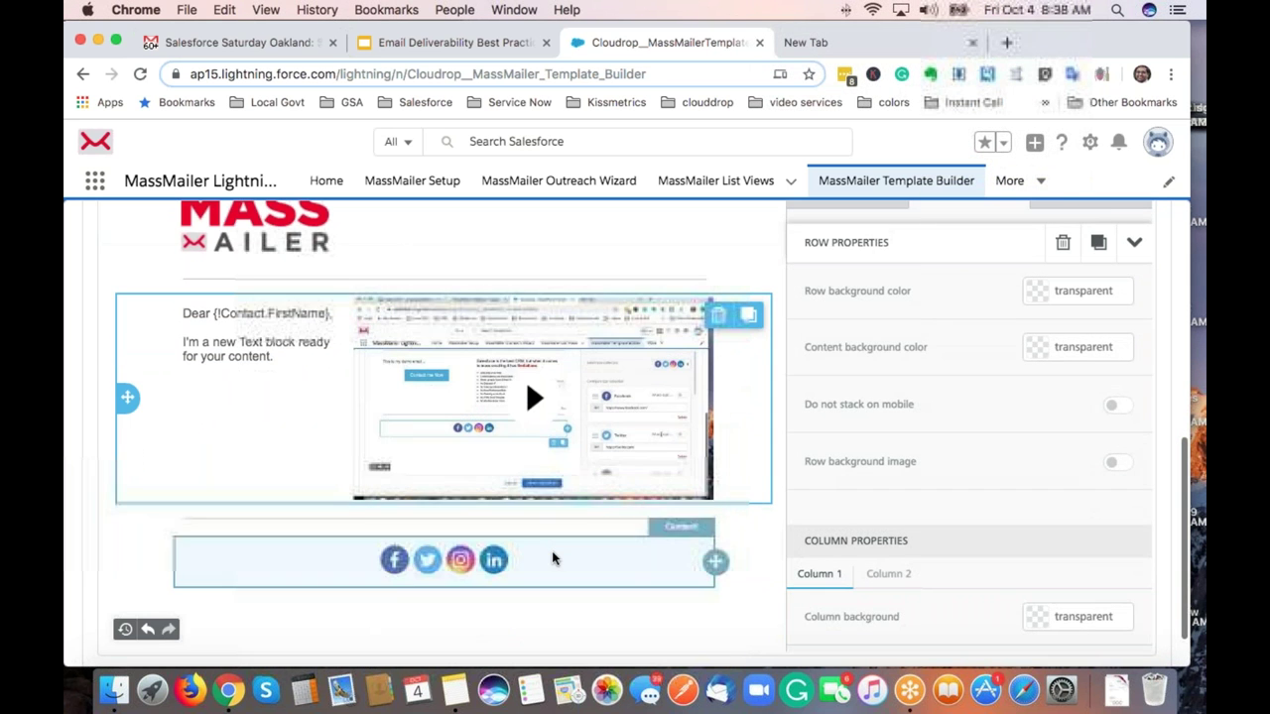
Replace the Instagram icon with Google+ in the social icons block.
{"action": "left_click", "coordinate": [551, 551]}
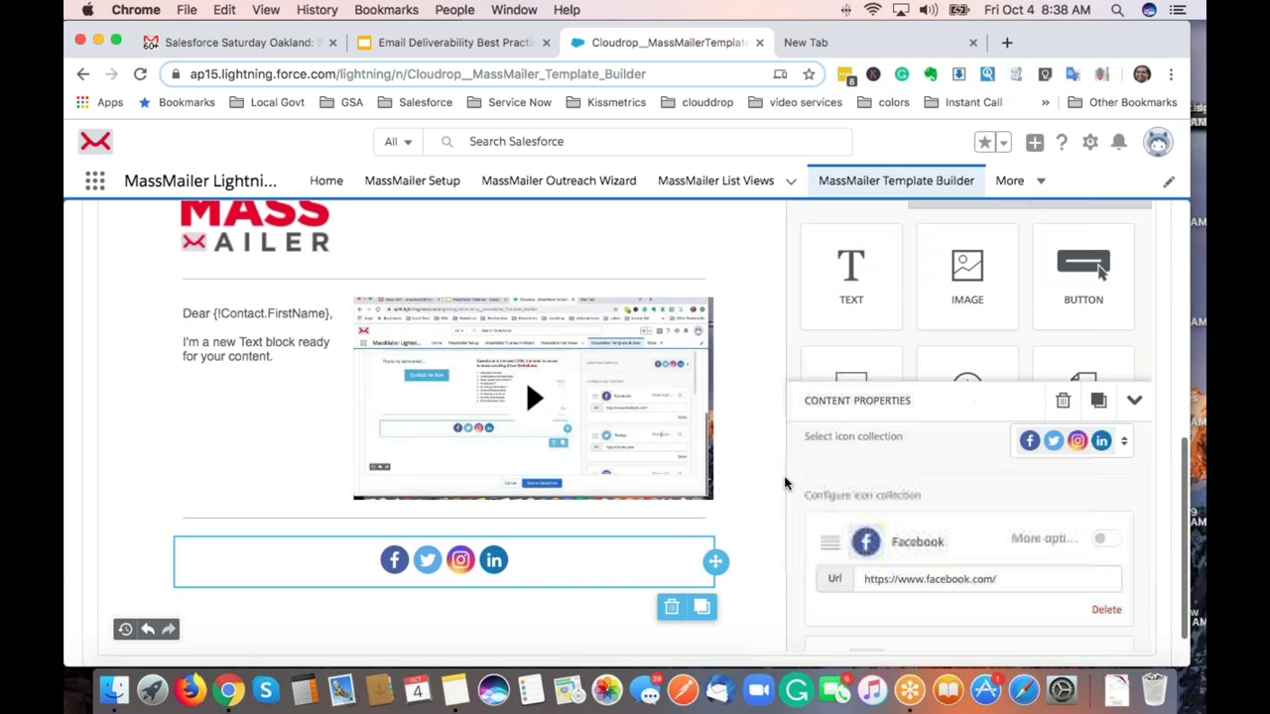
{"action": "scroll", "coordinate": [1017, 422], "scroll_direction": "down", "scroll_amount": 5}
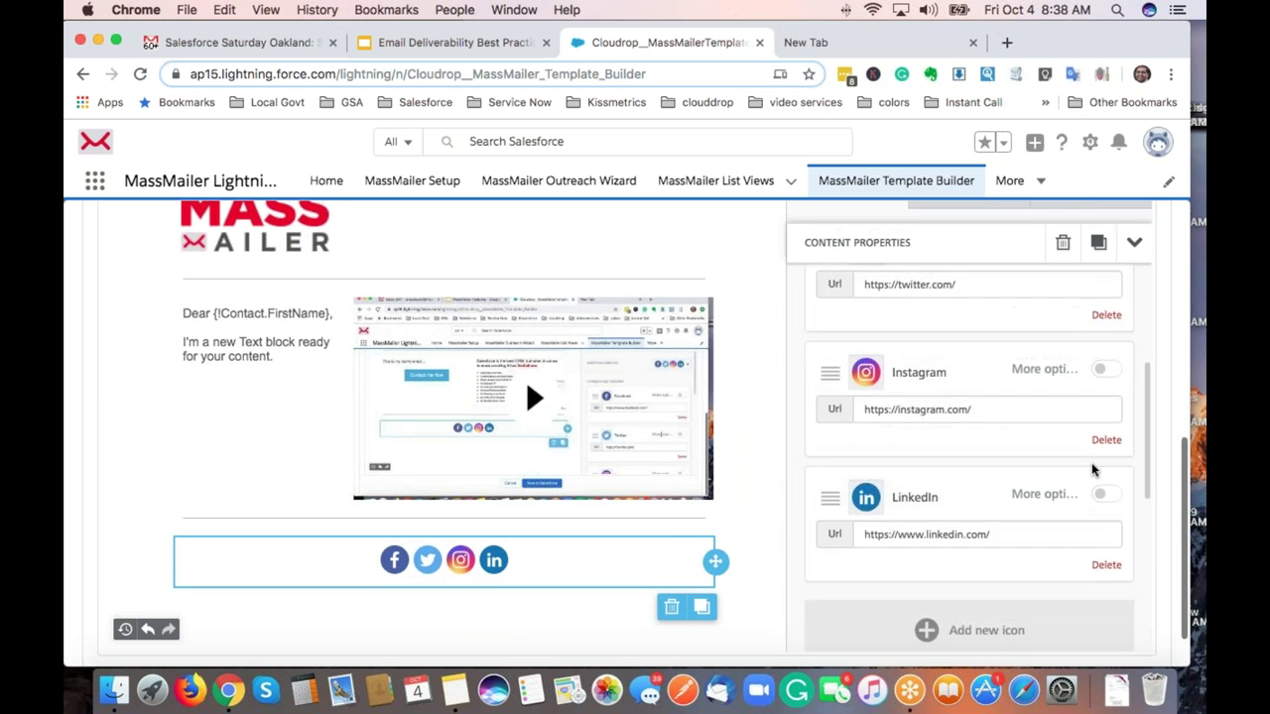
{"action": "left_click", "coordinate": [1106, 439]}
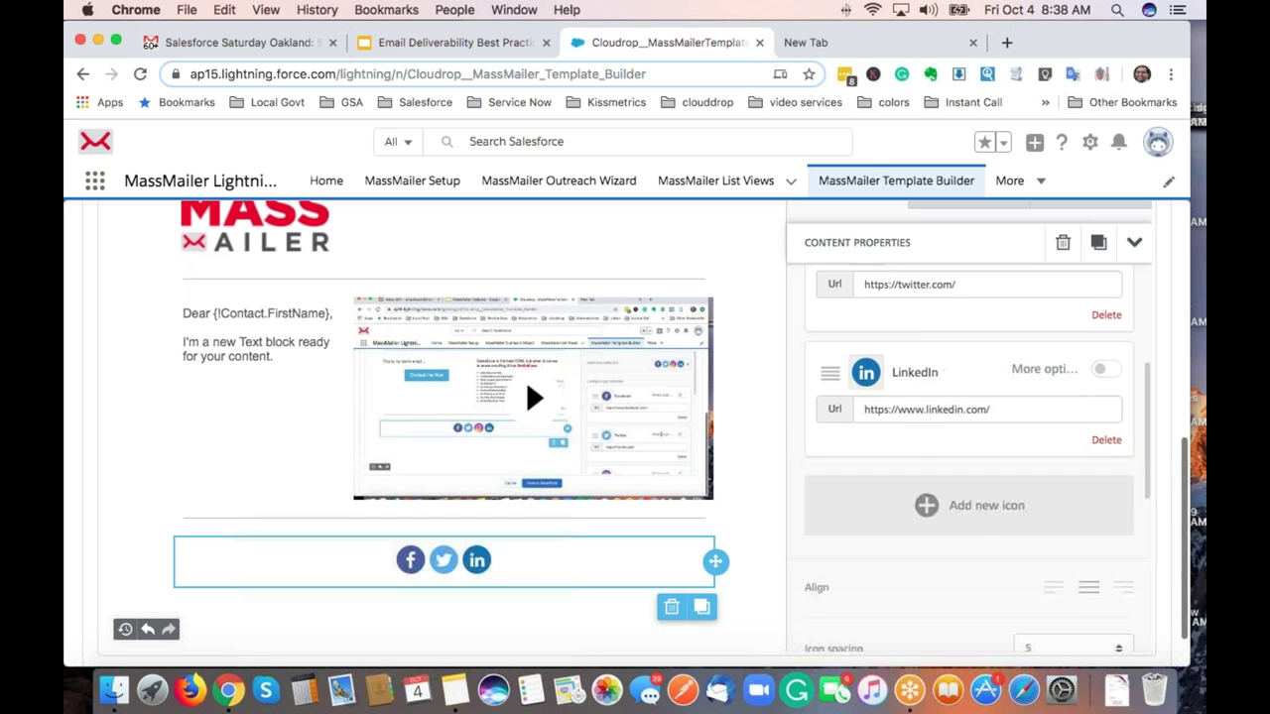
{"action": "left_click", "coordinate": [978, 504]}
{"action": "left_click", "coordinate": [827, 396]}
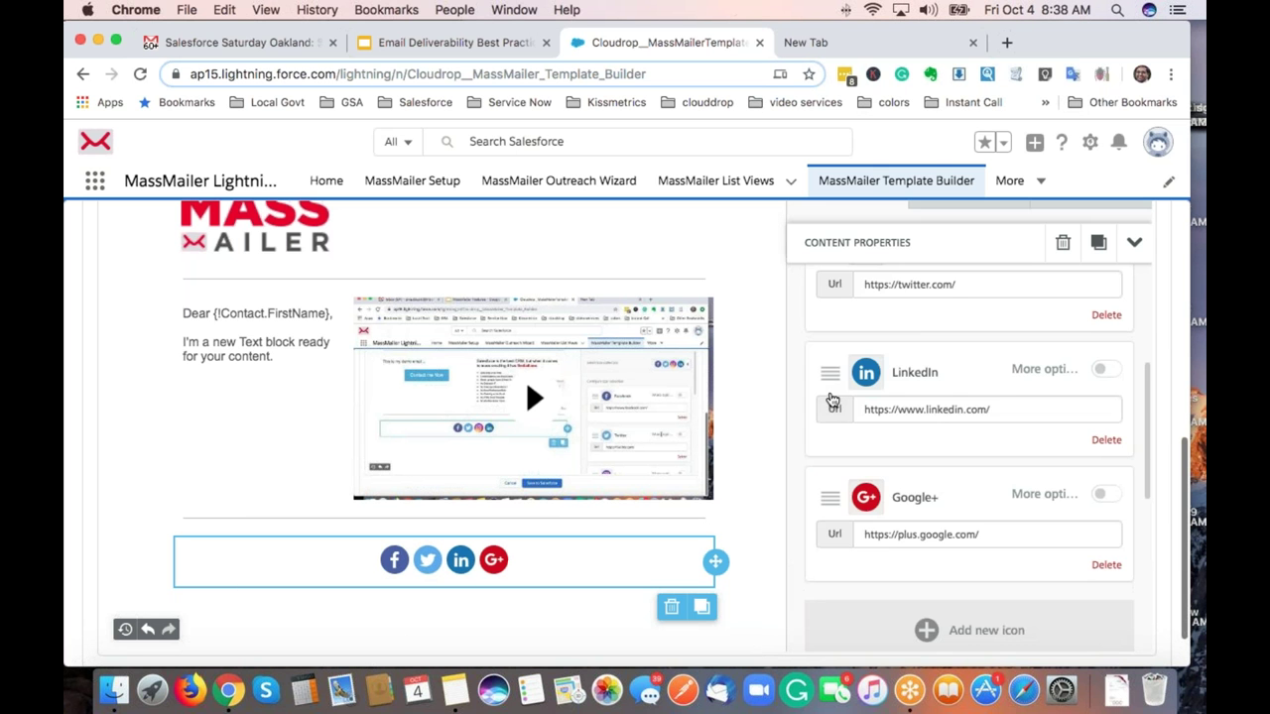
Switch the social icons to the dark icon collection.
{"action": "scroll", "coordinate": [1121, 337], "scroll_direction": "up", "scroll_amount": 5}
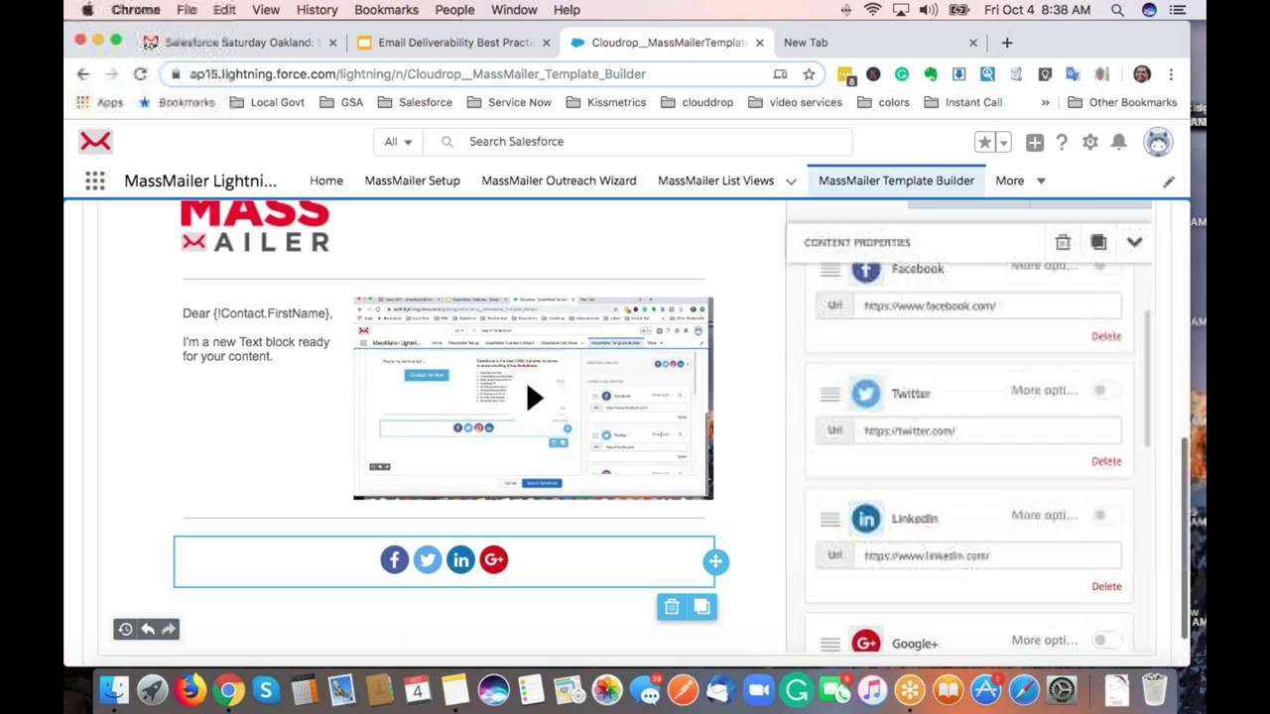
{"action": "left_click", "coordinate": [1122, 303]}
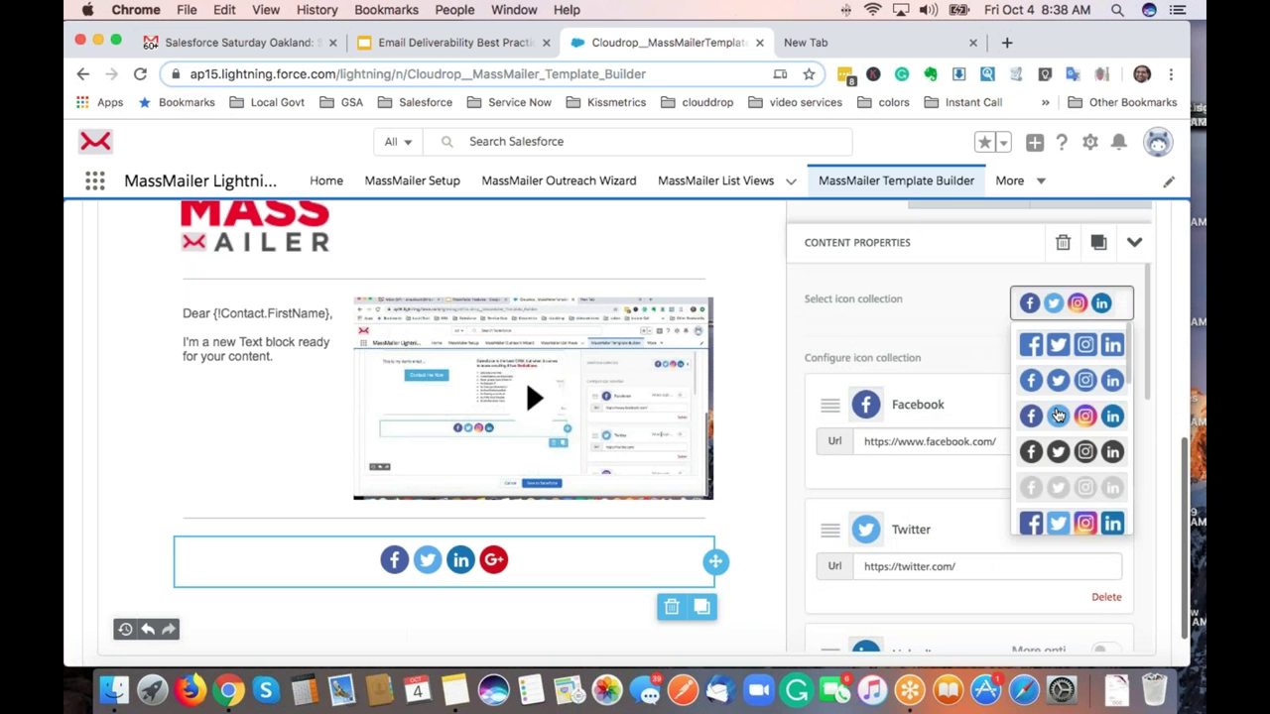
{"action": "left_click", "coordinate": [1055, 454]}
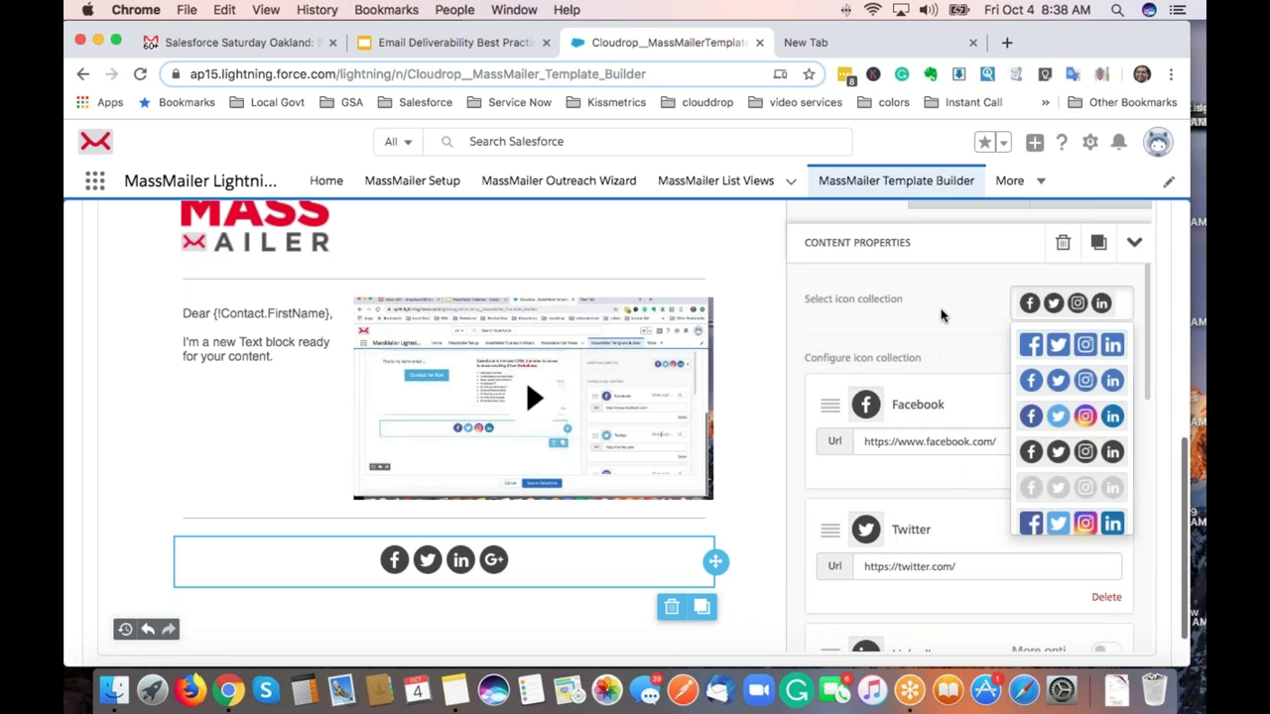
{"action": "left_click", "coordinate": [904, 357]}
{"action": "scroll", "coordinate": [1002, 442], "scroll_direction": "down", "scroll_amount": 6}
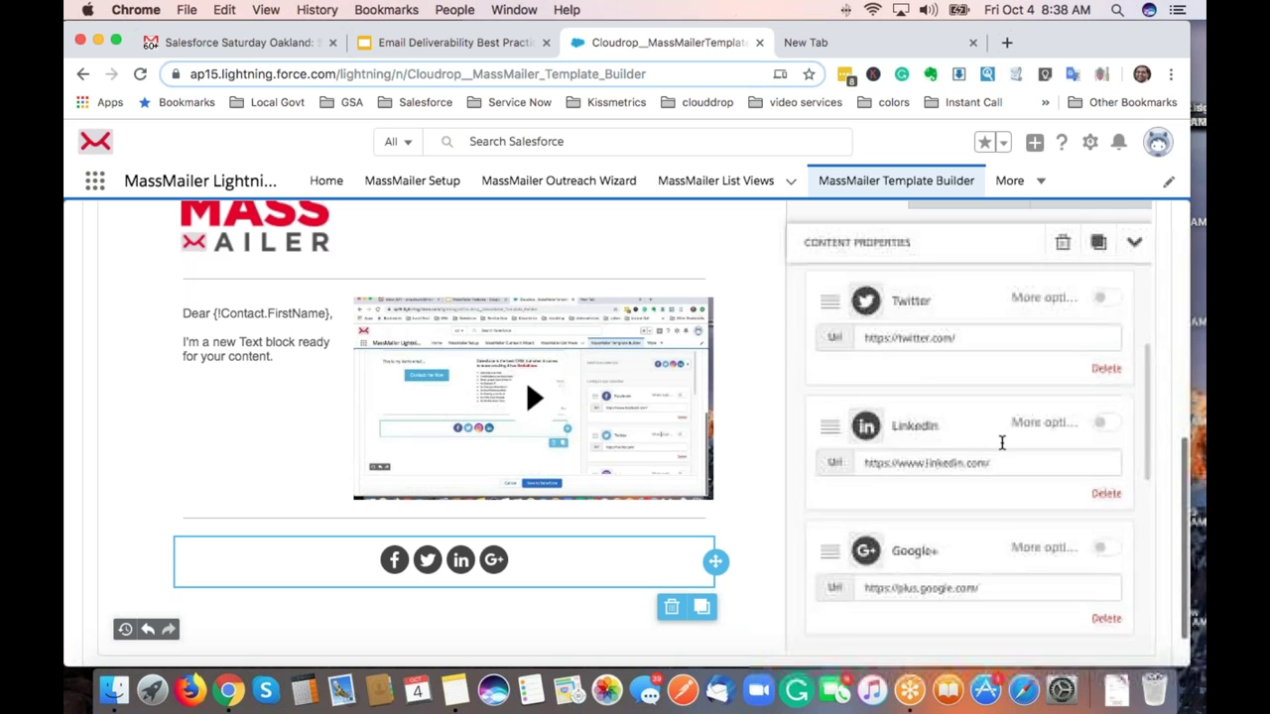
{"action": "scroll", "coordinate": [767, 436], "scroll_direction": "up", "scroll_amount": 3}
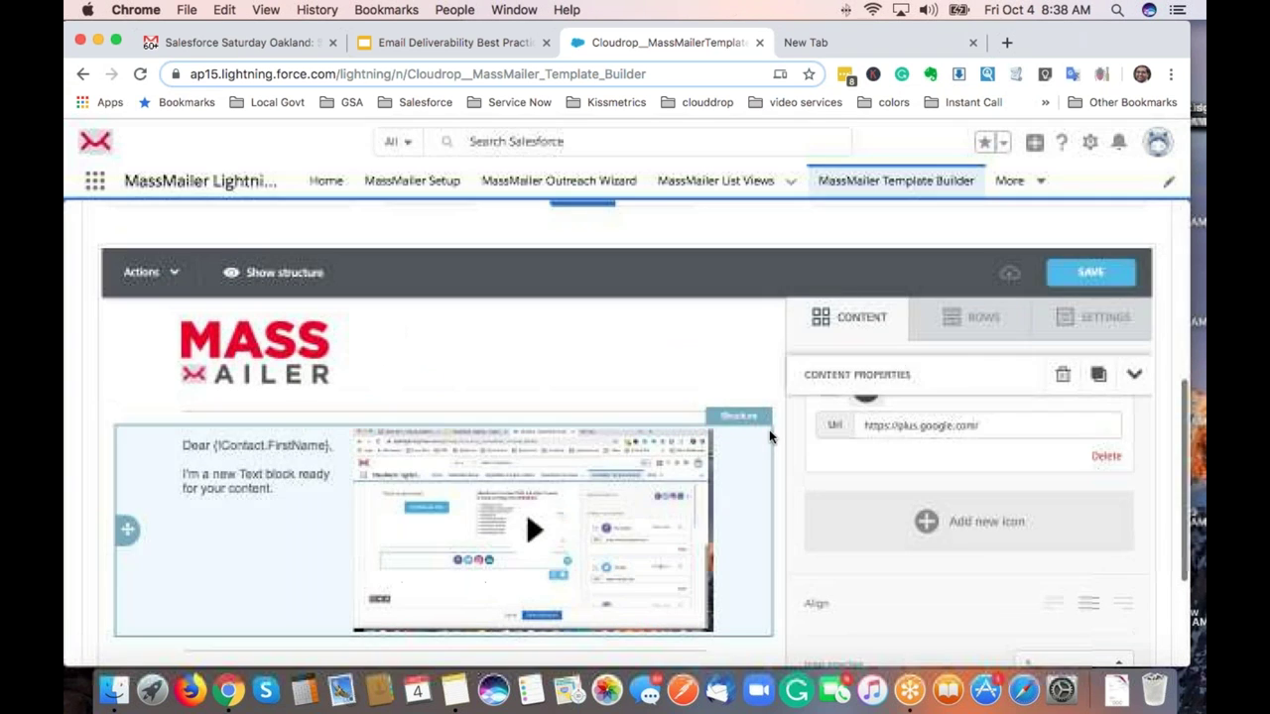
Save the template to Salesforce and go to the Outreach Wizard page.
{"action": "left_click", "coordinate": [1096, 281]}
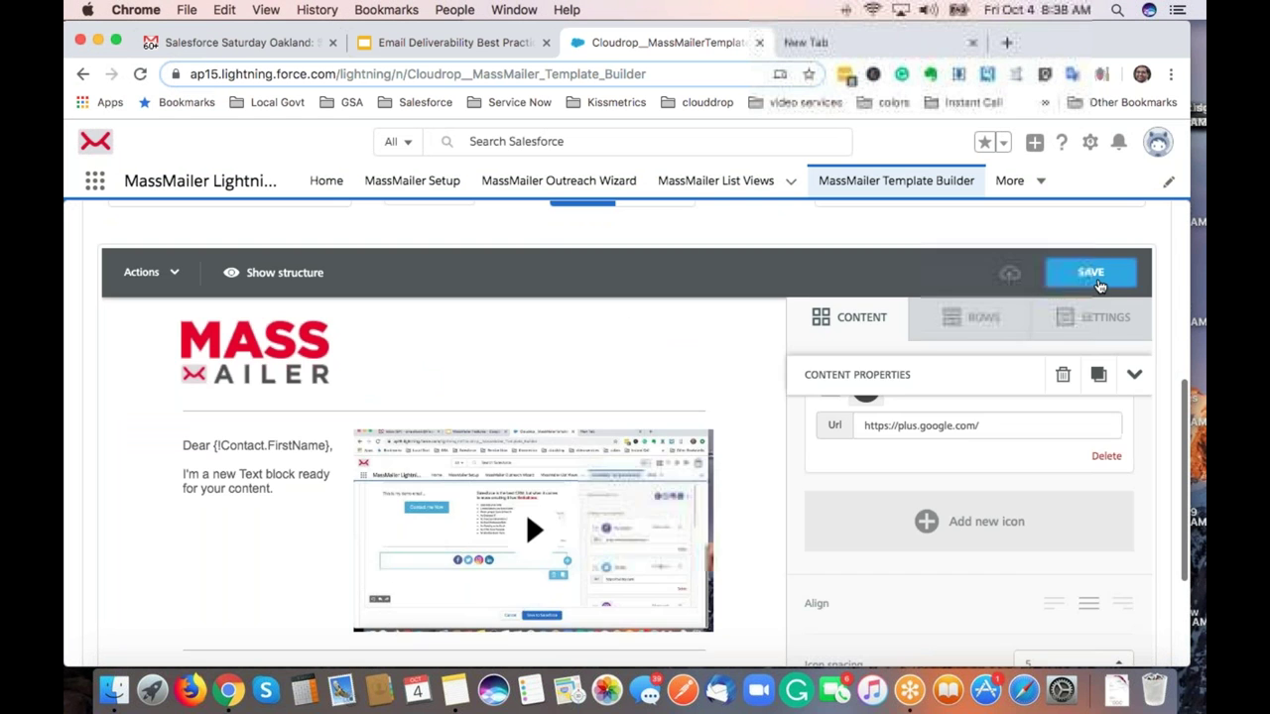
{"action": "scroll", "coordinate": [794, 476], "scroll_direction": "down", "scroll_amount": 5}
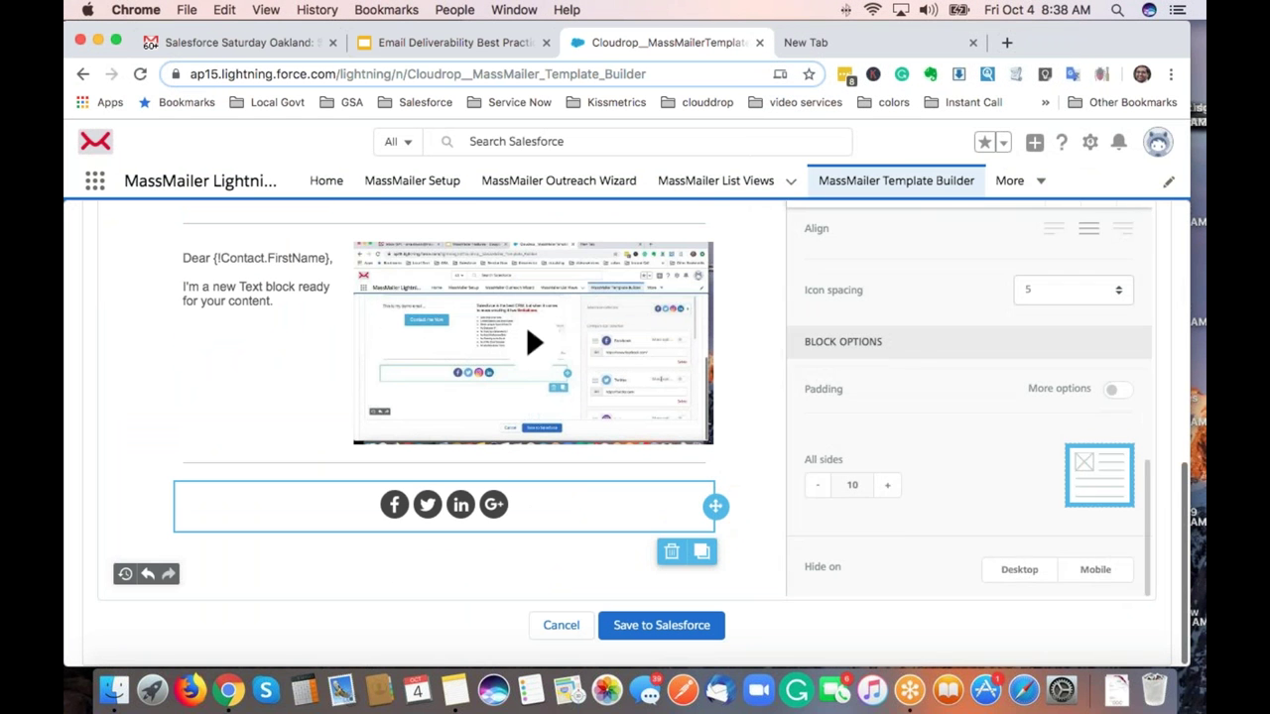
{"action": "left_click", "coordinate": [671, 625]}
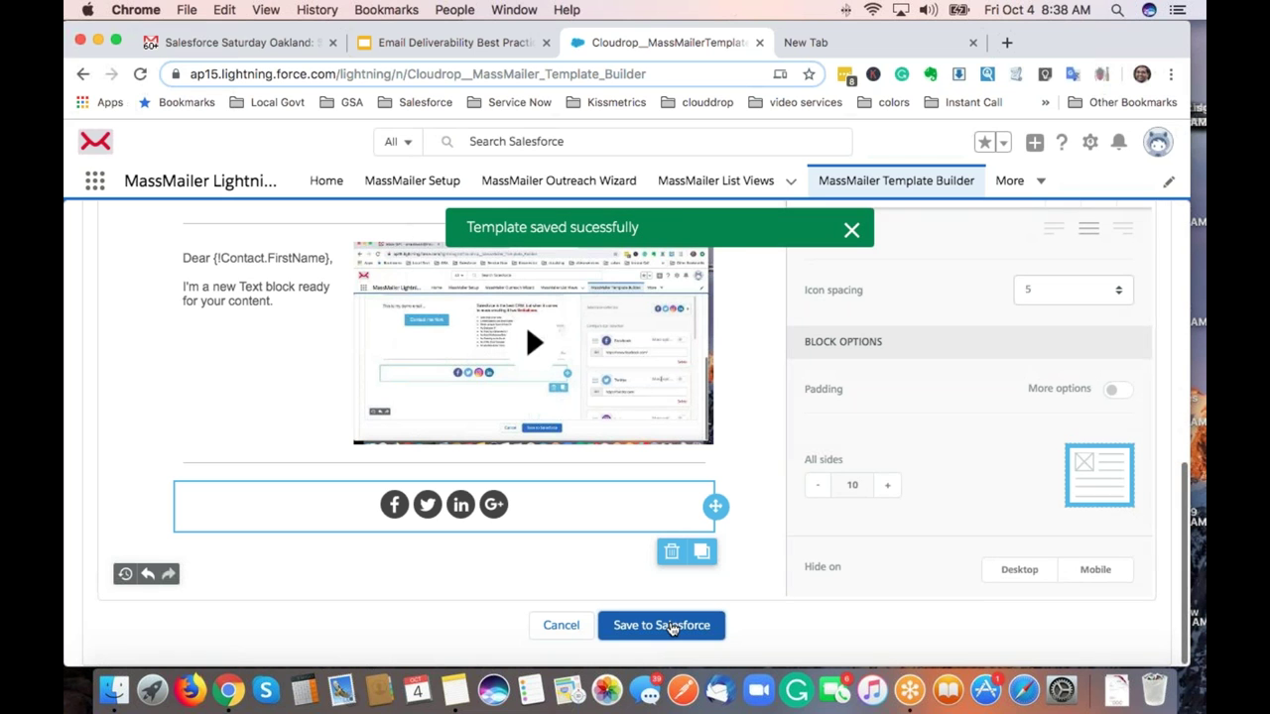
{"action": "left_click", "coordinate": [599, 184]}
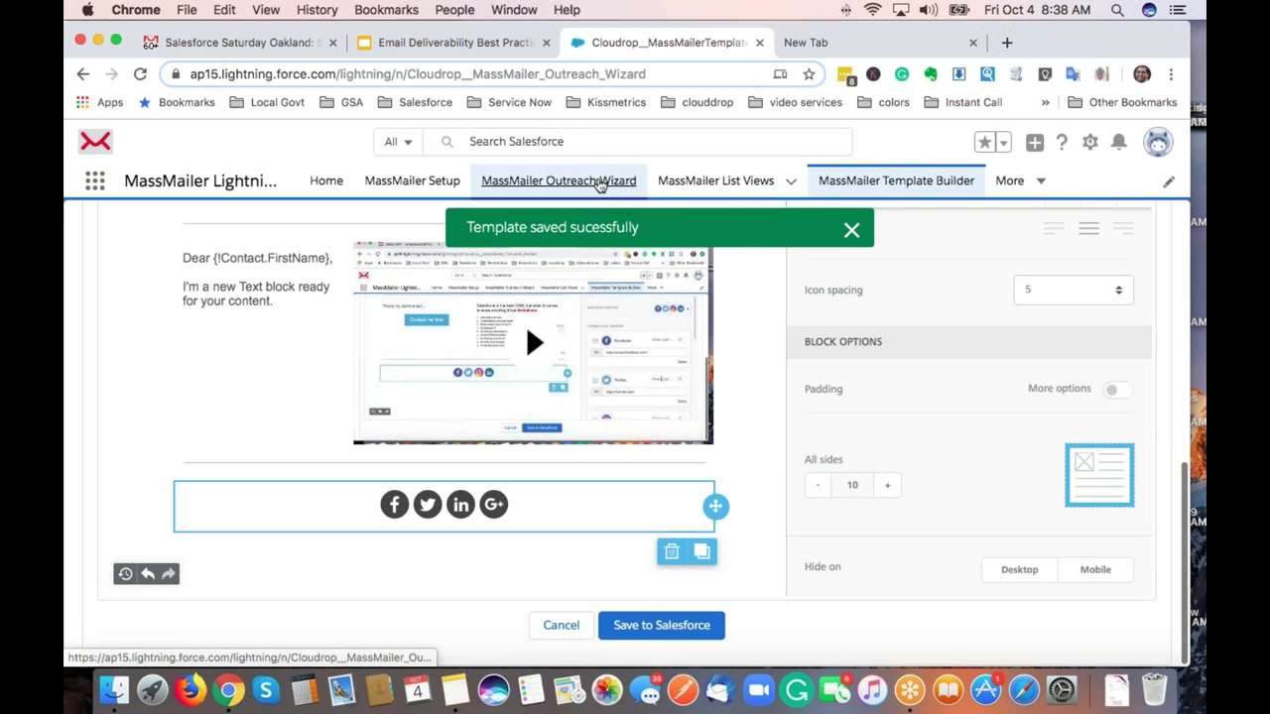
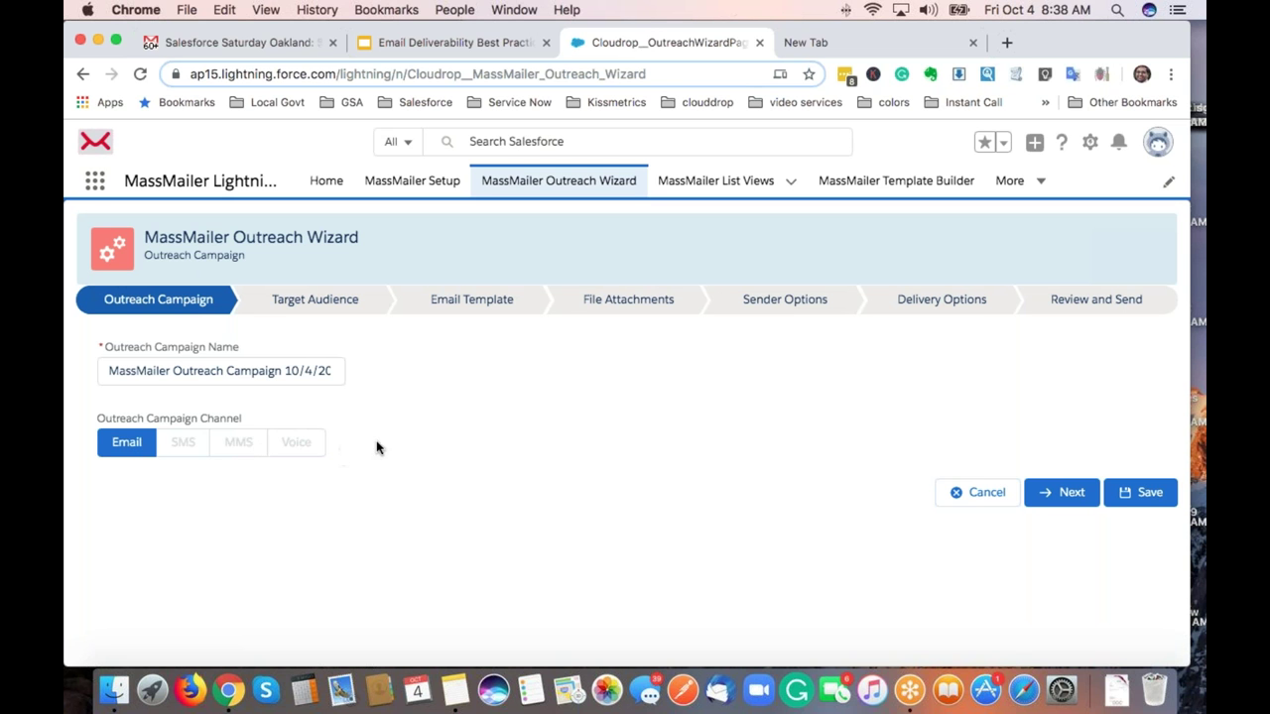
Set the campaign audience object to Contact.
{"action": "left_click", "coordinate": [1061, 496]}
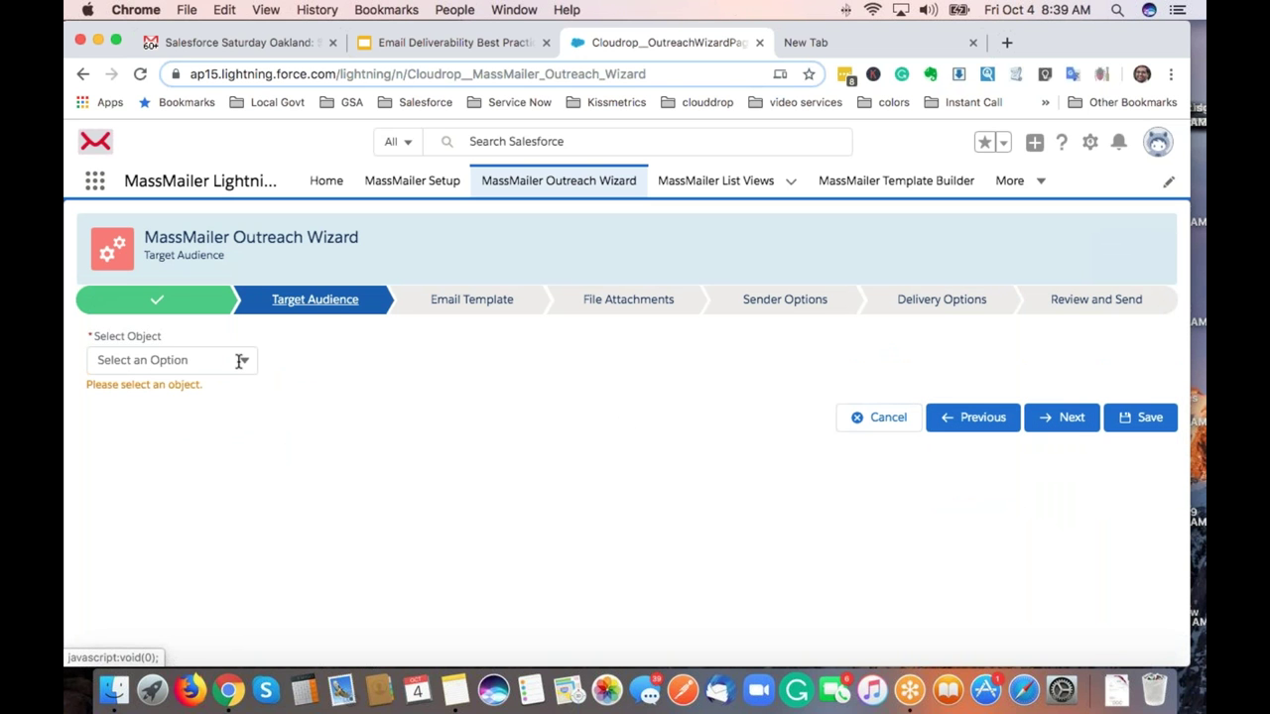
{"action": "left_click", "coordinate": [240, 361]}
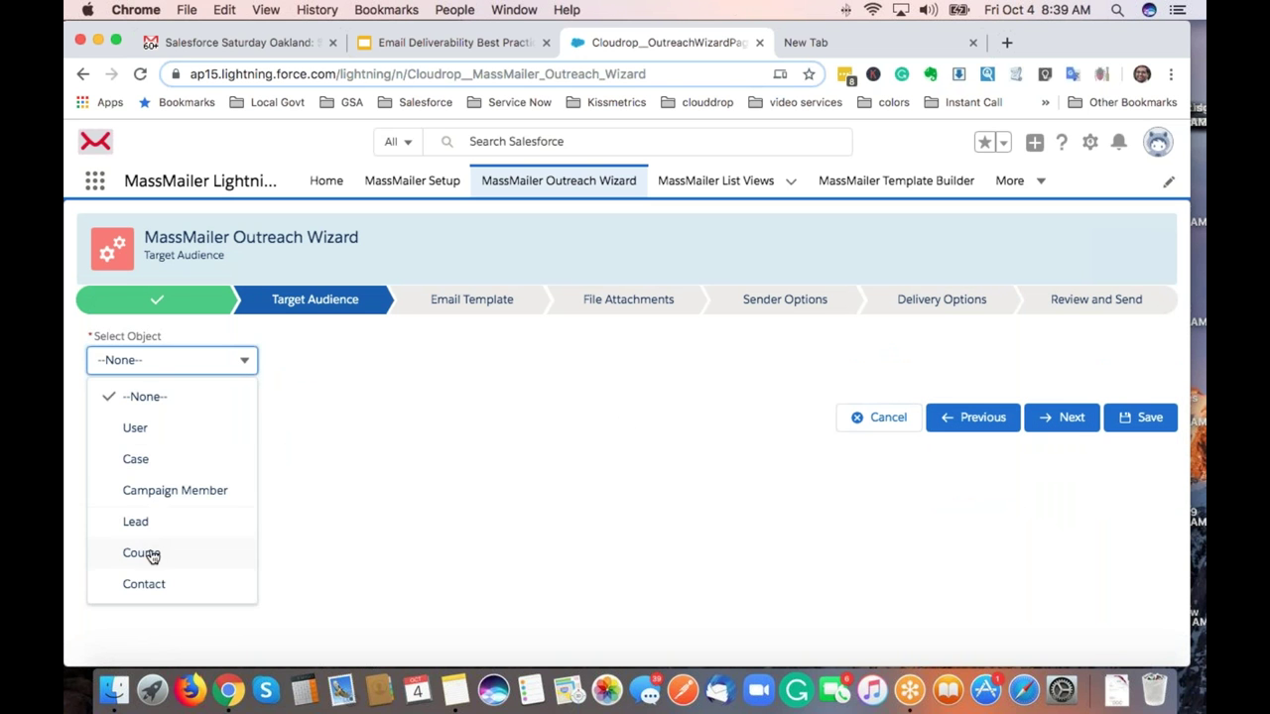
{"action": "left_click", "coordinate": [149, 583]}
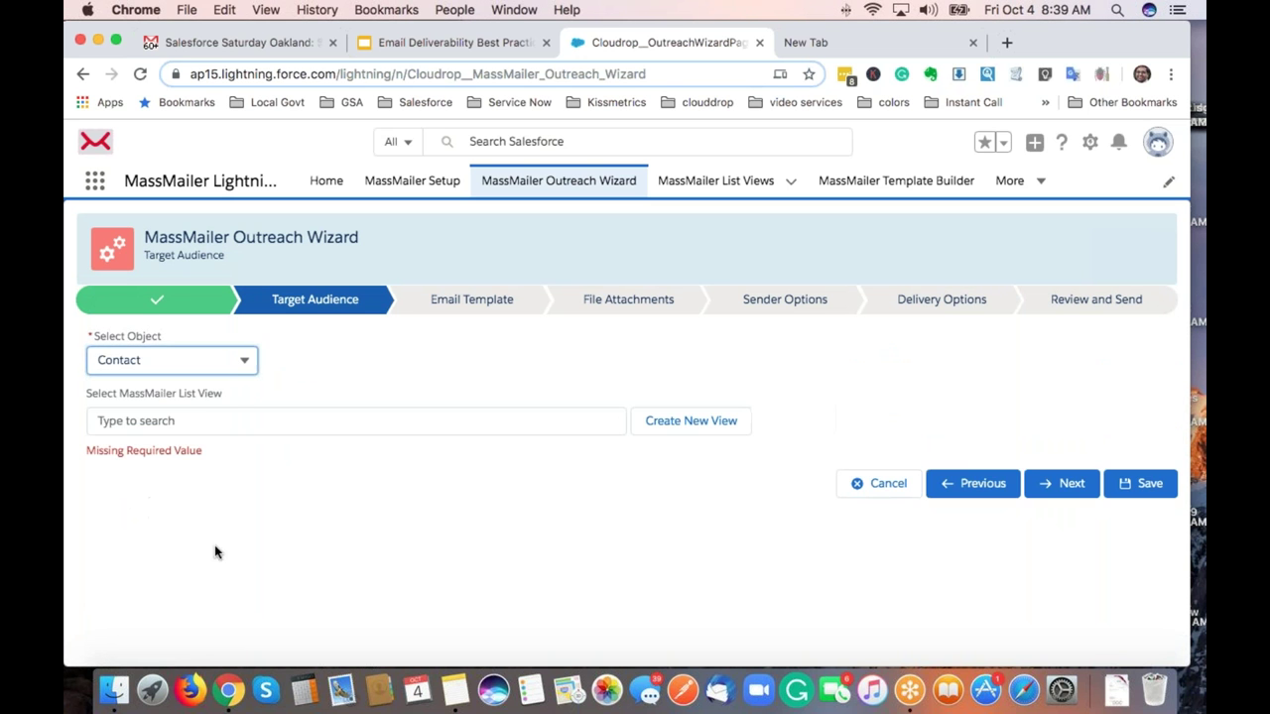
{"action": "left_click", "coordinate": [208, 364]}
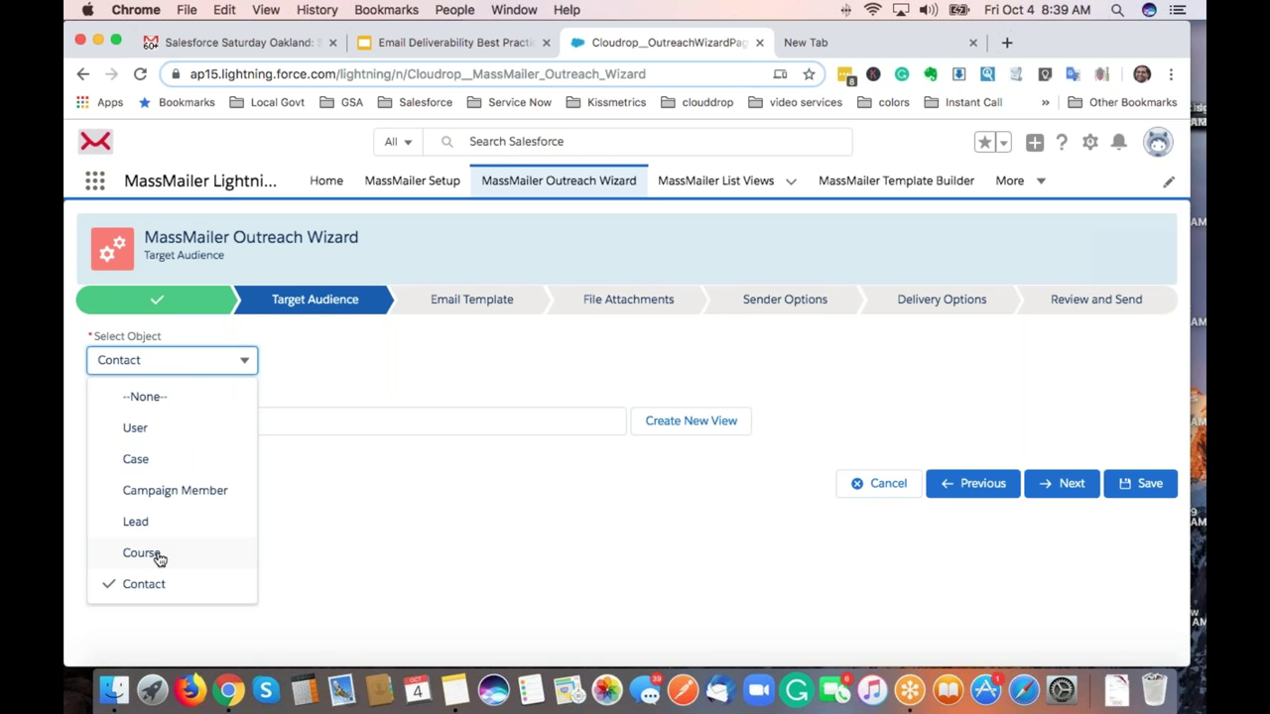
{"action": "left_click", "coordinate": [342, 392]}
Choose the 'Aug 29th Contact View' list and continue to the Email Template step.
{"action": "left_click", "coordinate": [428, 426]}
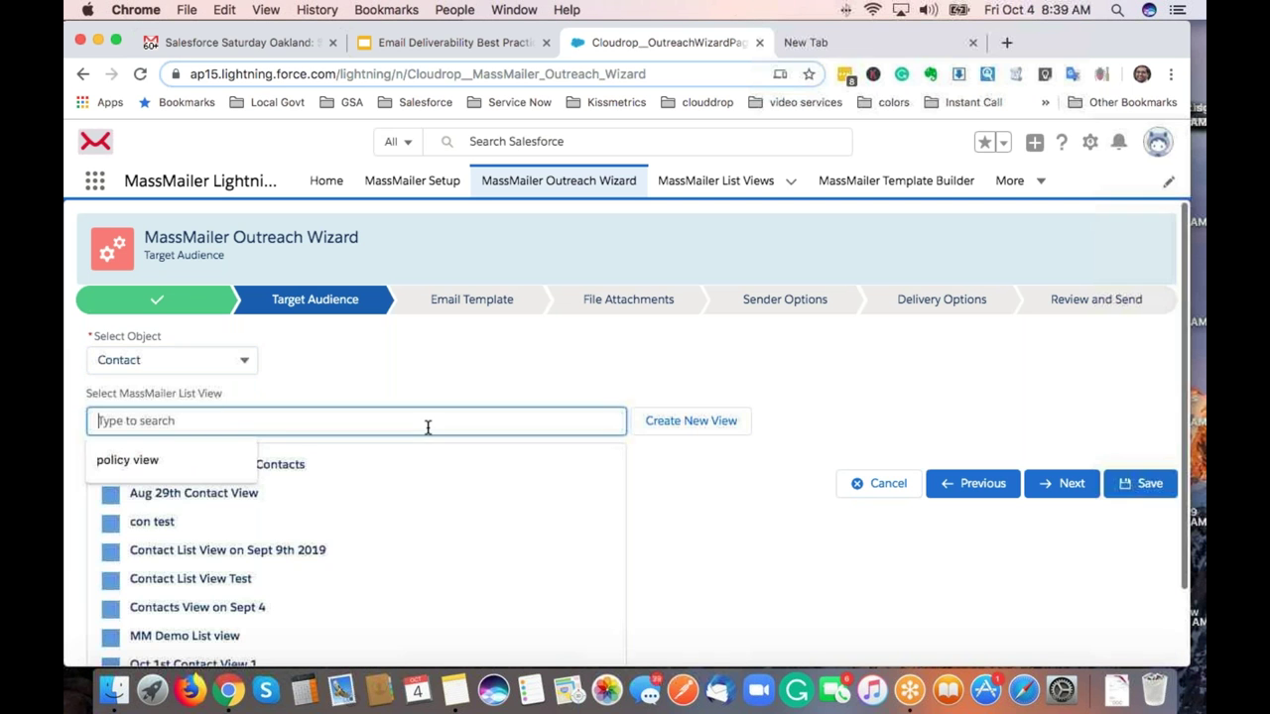
{"action": "left_click", "coordinate": [335, 495]}
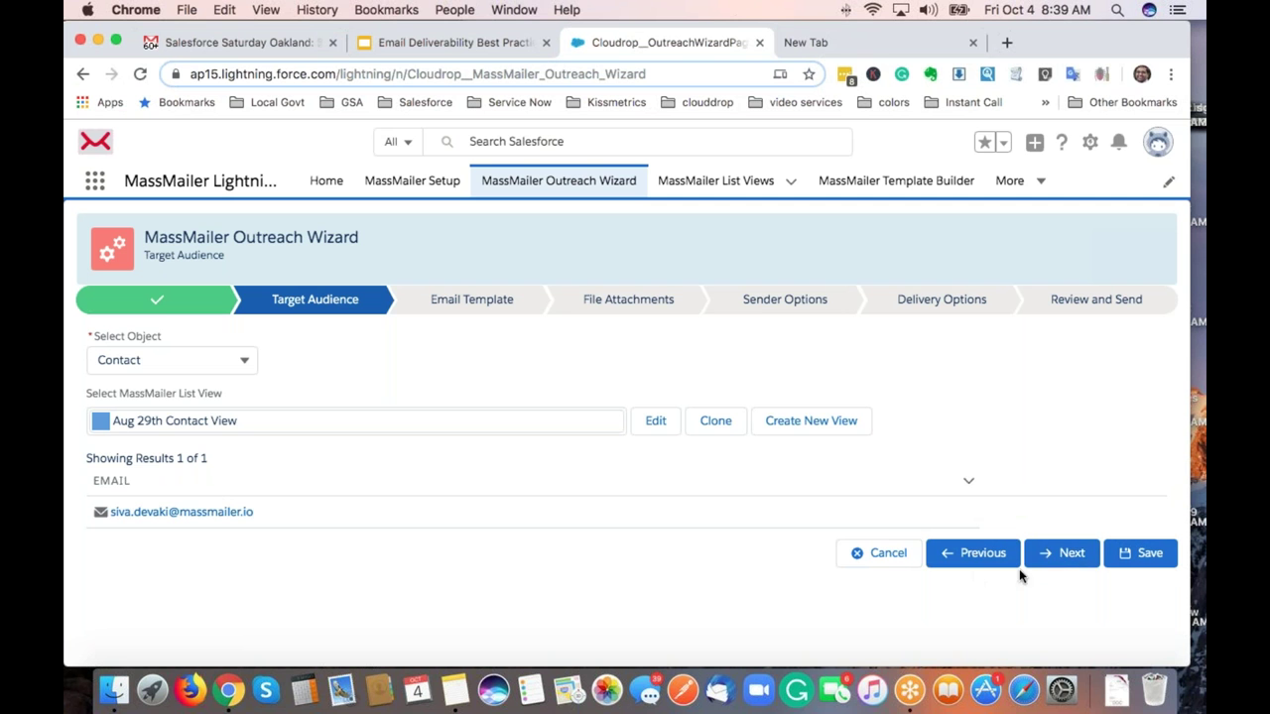
{"action": "left_click", "coordinate": [1061, 561]}
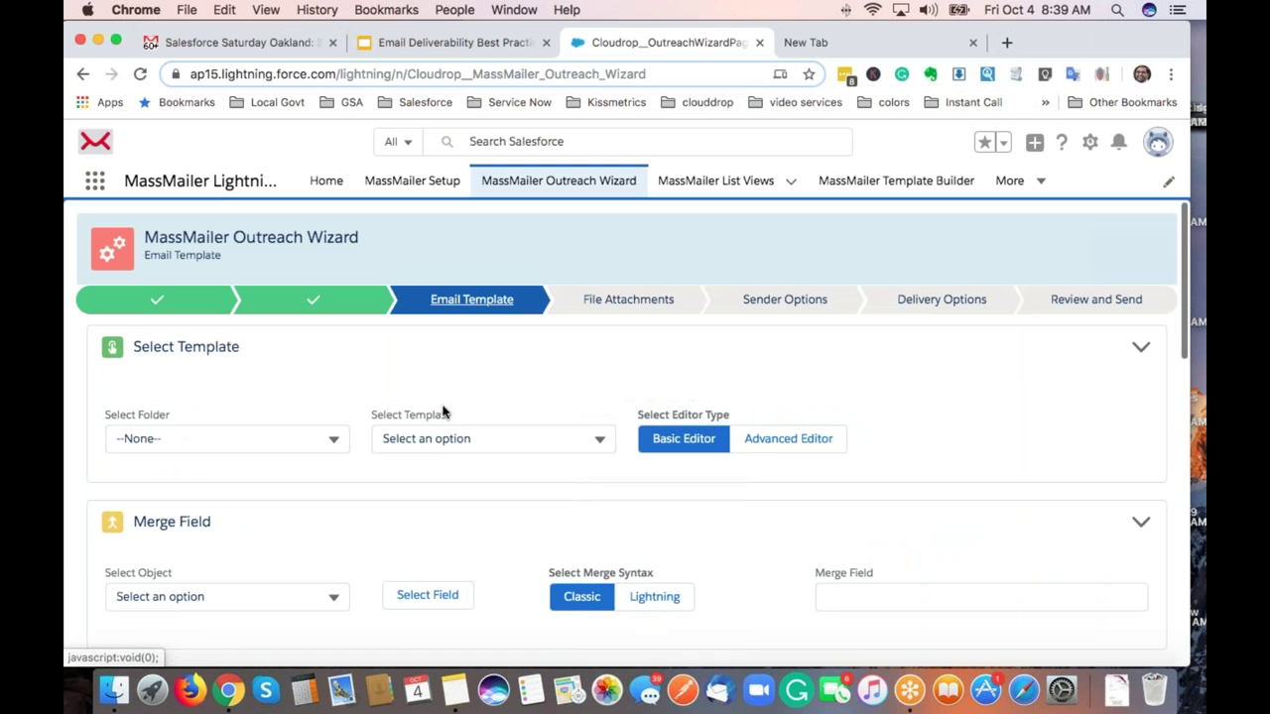
Load 'Demo on Oct 4th template' from the MassMailer folder and scroll to its email editor.
{"action": "left_click", "coordinate": [319, 446]}
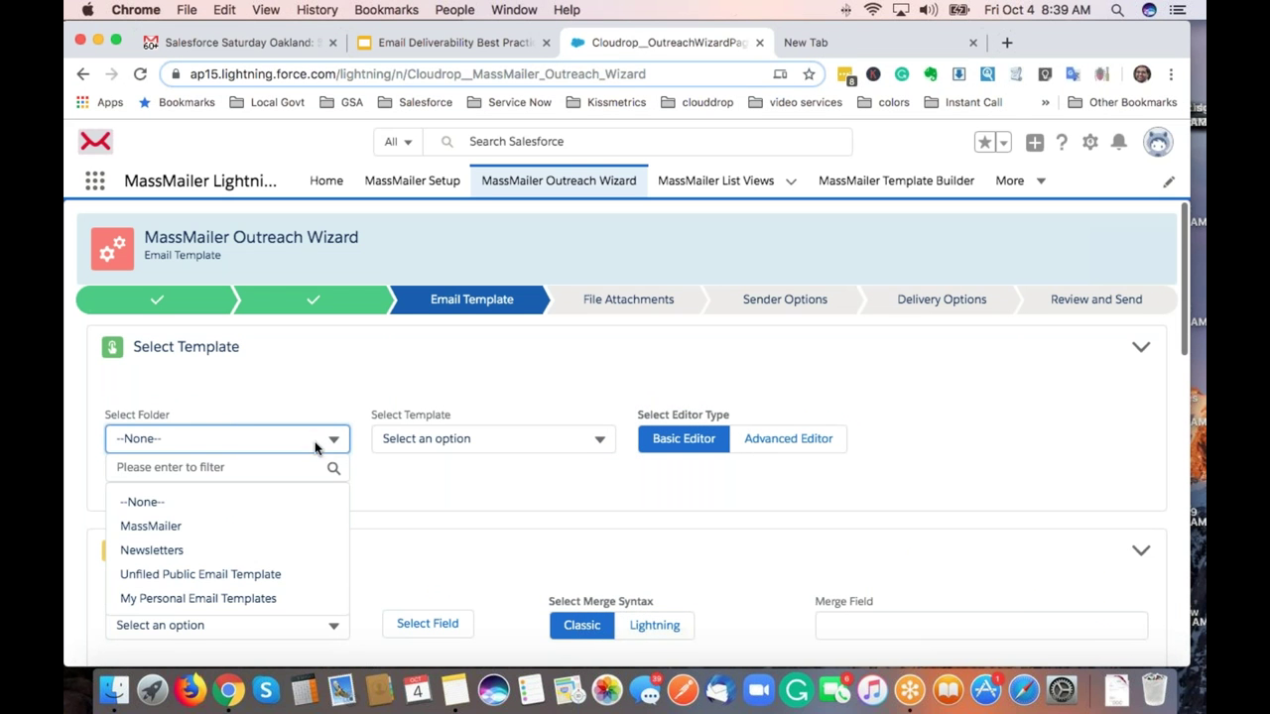
{"action": "left_click", "coordinate": [159, 534]}
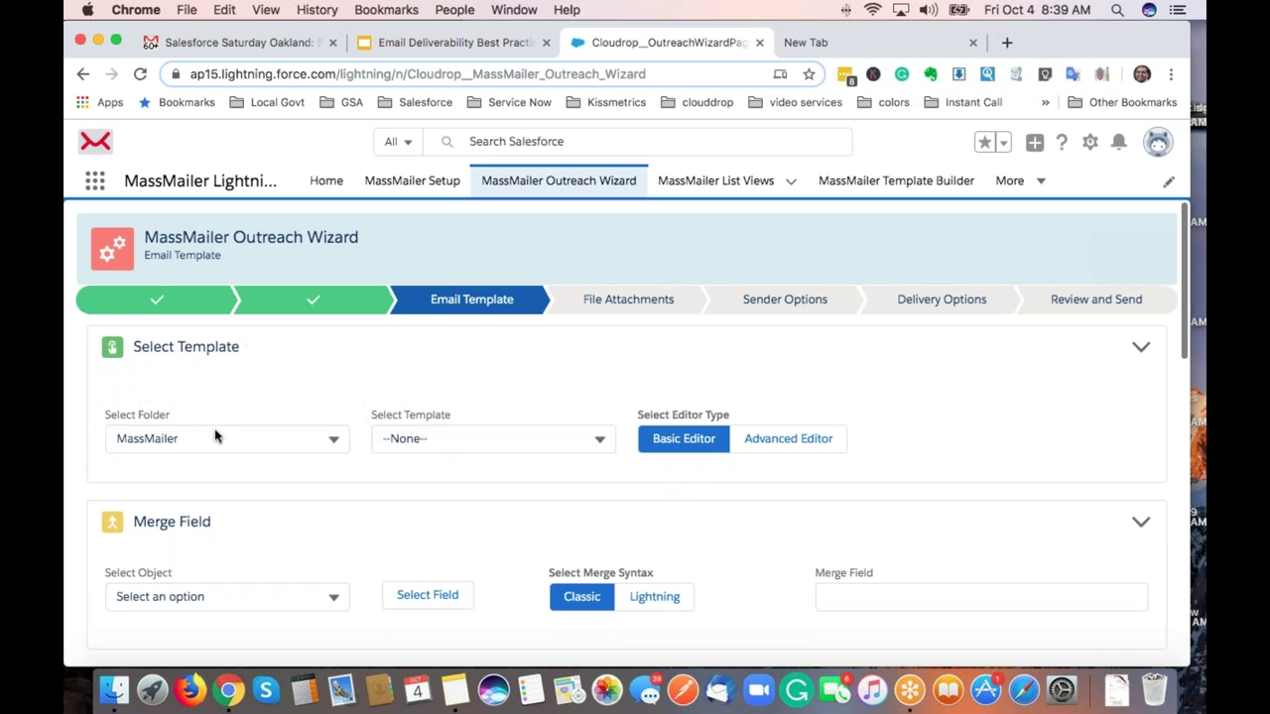
{"action": "left_click", "coordinate": [520, 445]}
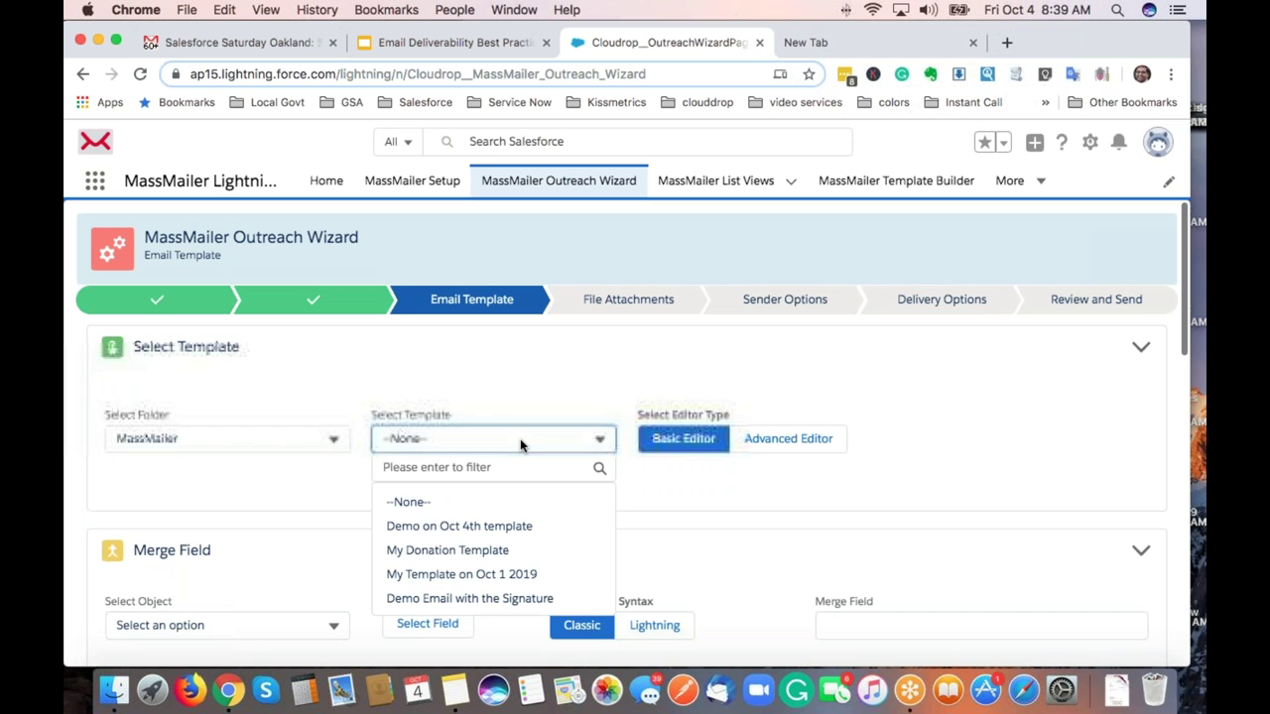
{"action": "left_click", "coordinate": [488, 527]}
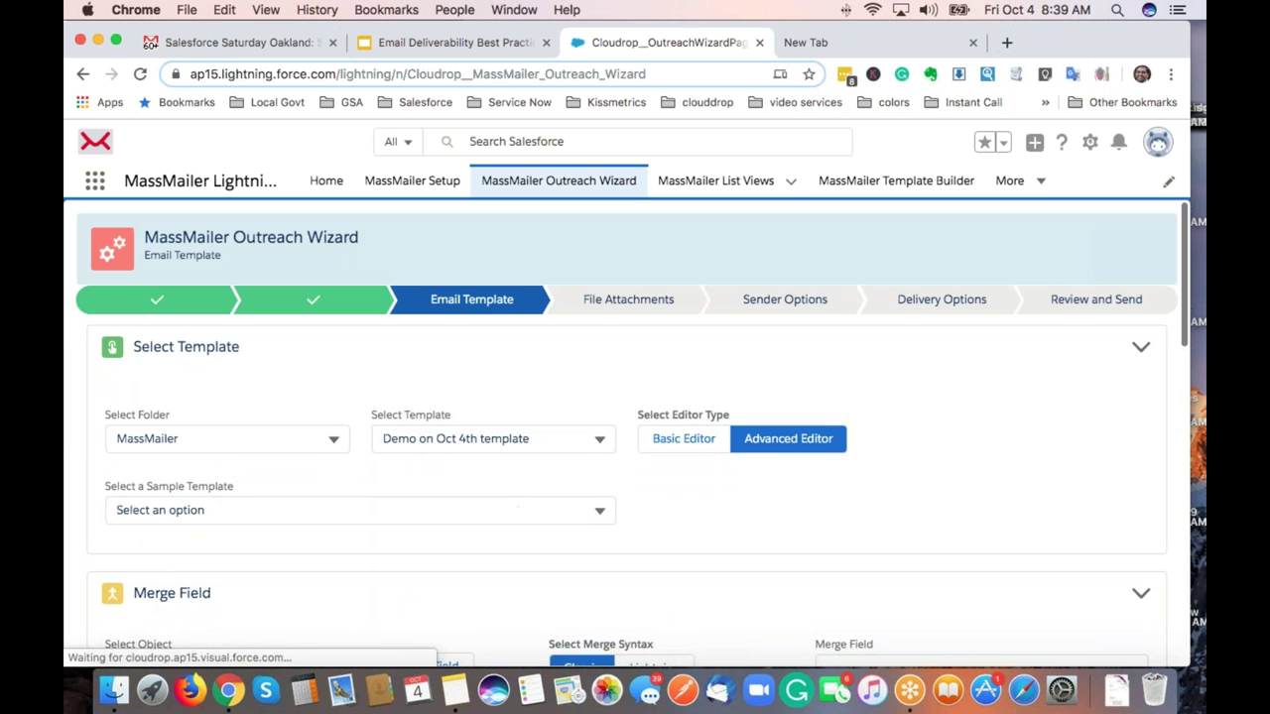
{"action": "scroll", "coordinate": [926, 448], "scroll_direction": "down", "scroll_amount": 3}
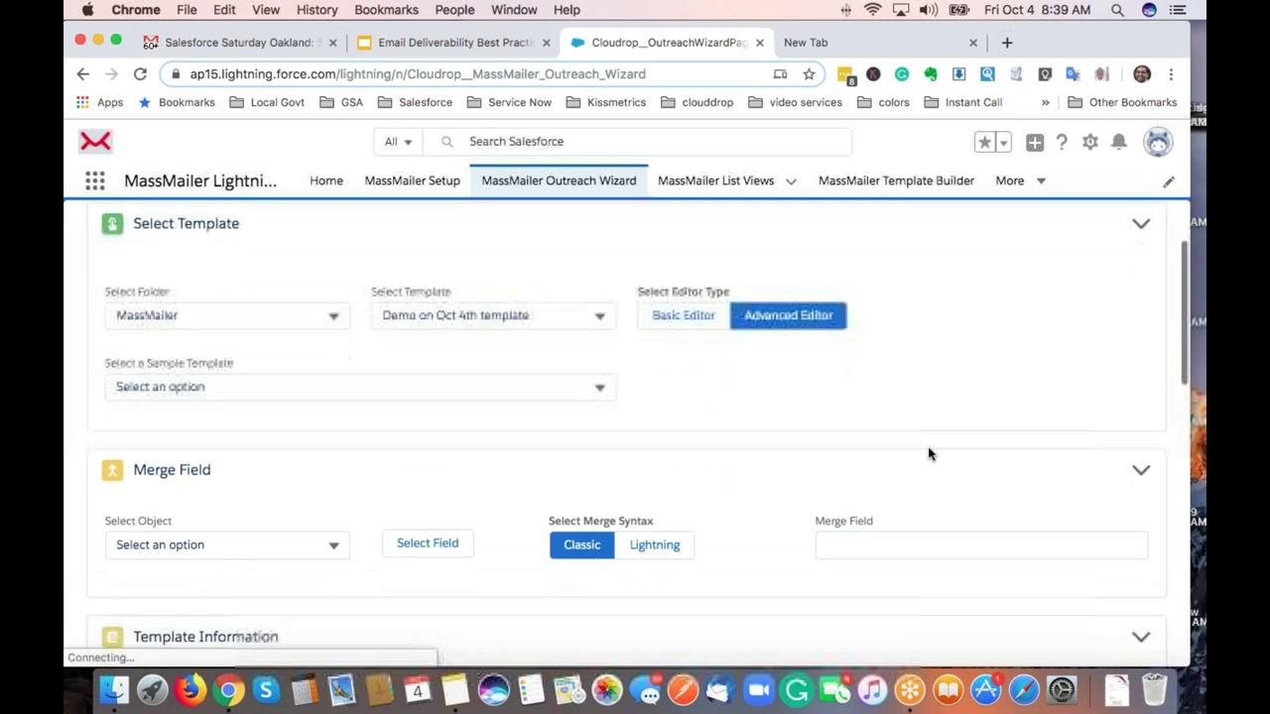
{"action": "scroll", "coordinate": [770, 378], "scroll_direction": "down", "scroll_amount": 3}
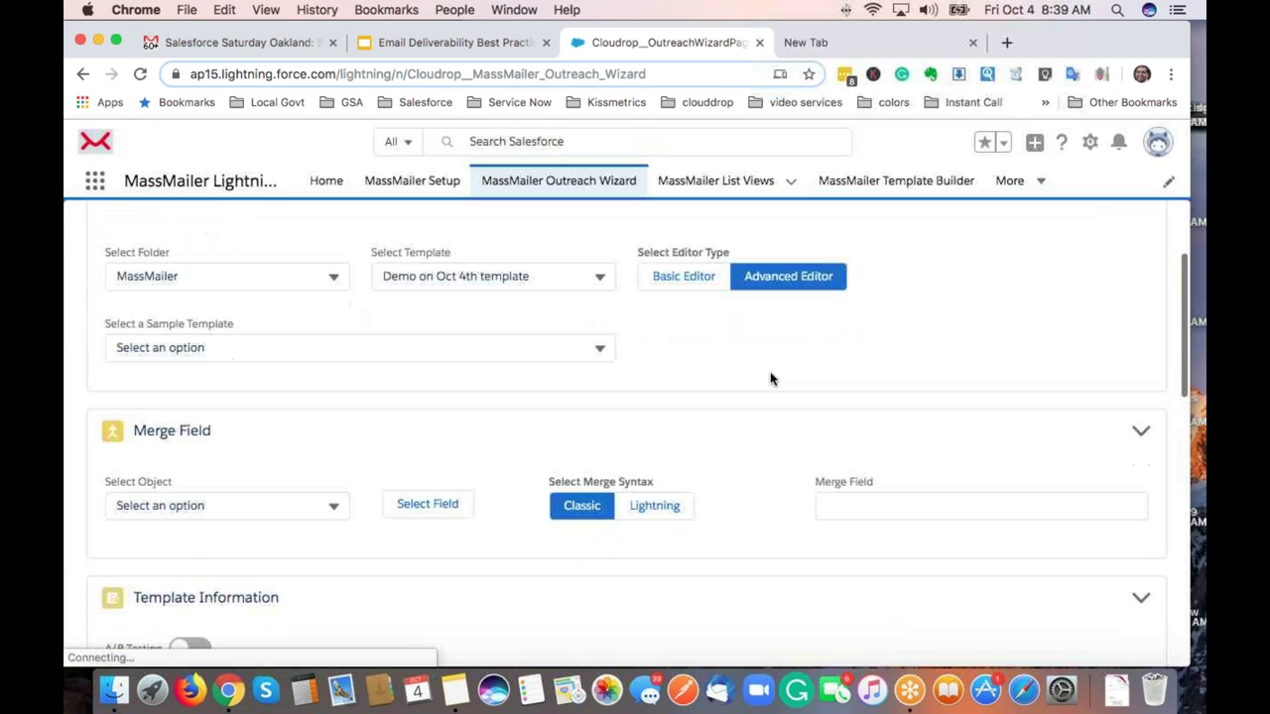
{"action": "scroll", "coordinate": [770, 378], "scroll_direction": "down", "scroll_amount": 1}
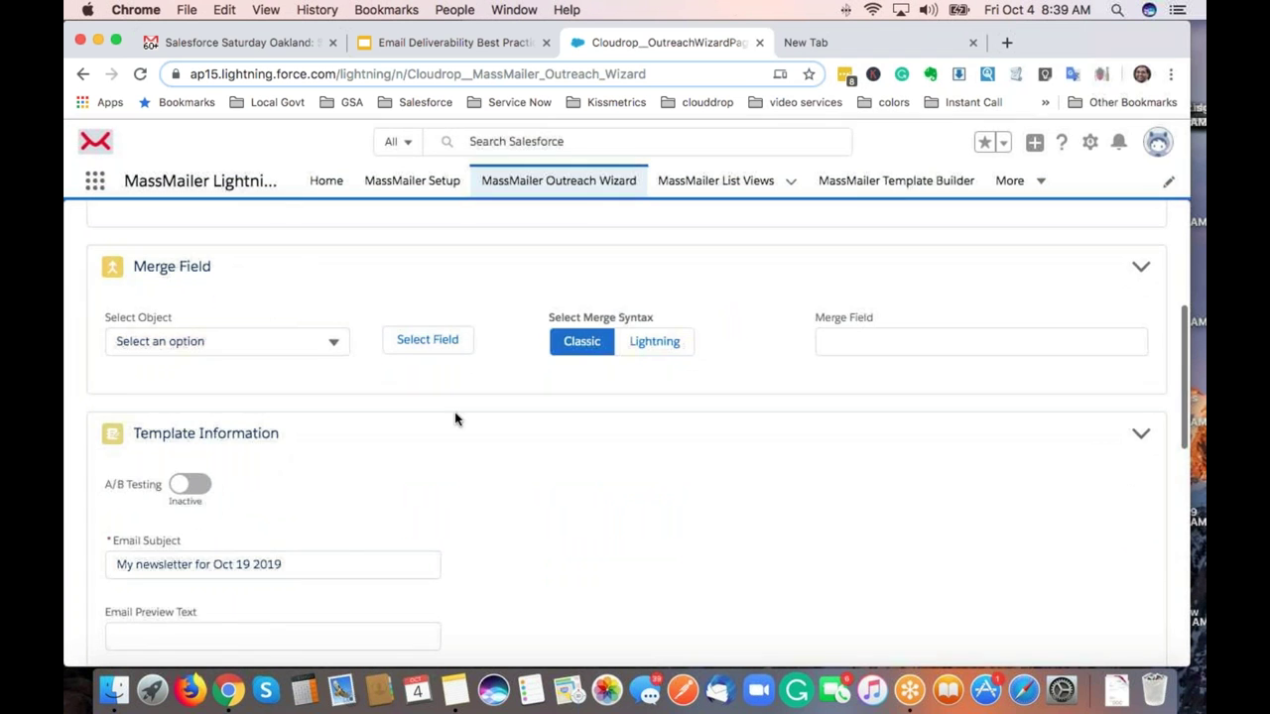
{"action": "scroll", "coordinate": [456, 419], "scroll_direction": "down", "scroll_amount": 3}
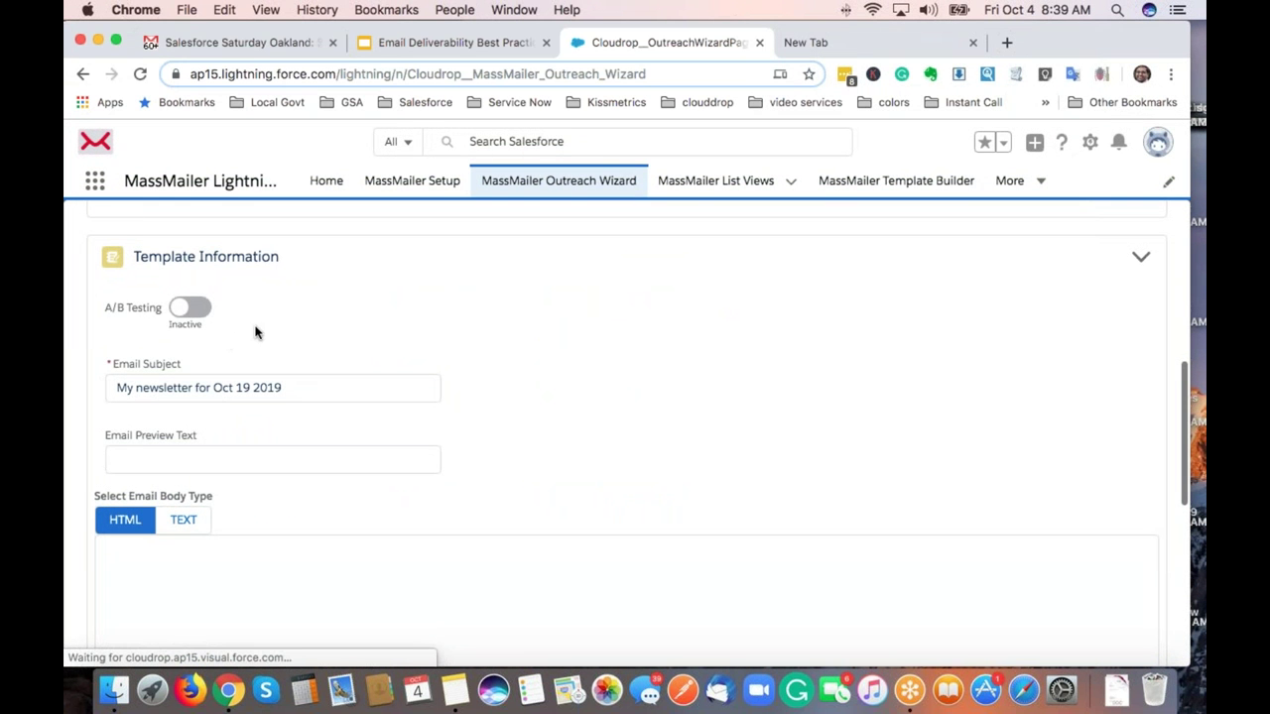
{"action": "scroll", "coordinate": [502, 334], "scroll_direction": "down", "scroll_amount": 1}
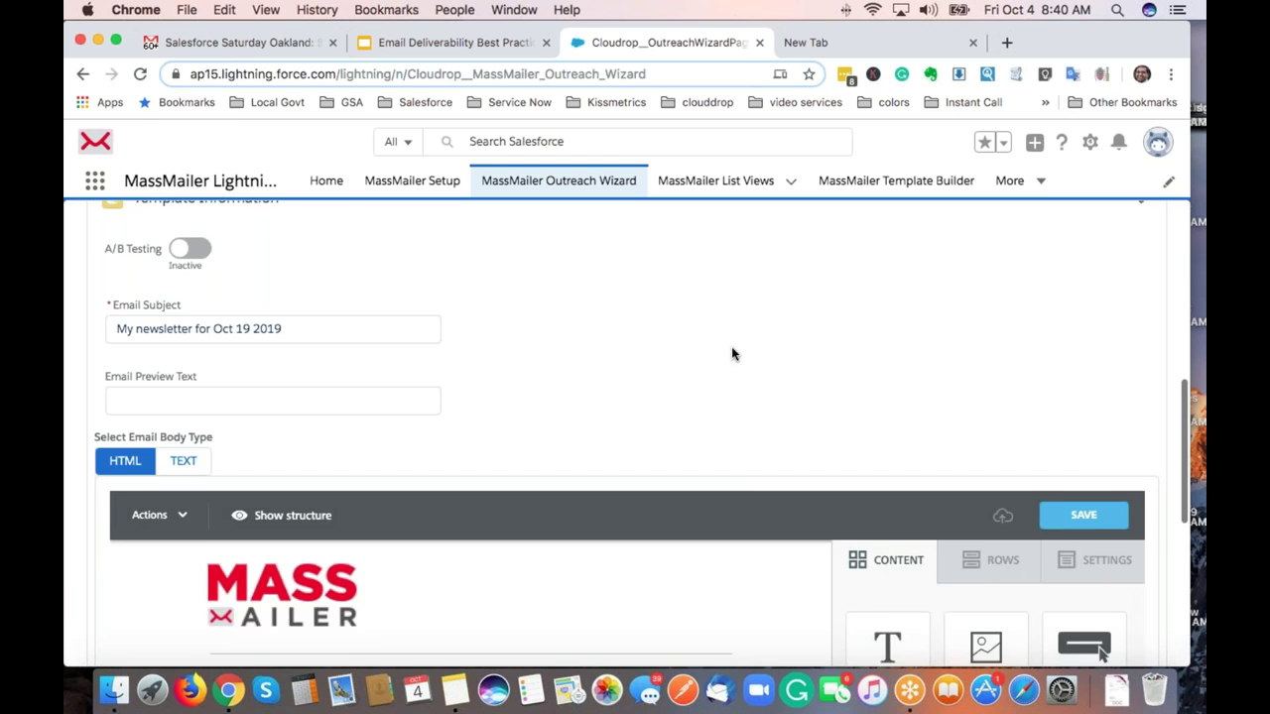
Centre-align the MassMailer logo block in the email design.
{"action": "scroll", "coordinate": [731, 352], "scroll_direction": "down", "scroll_amount": 1}
{"action": "scroll", "coordinate": [732, 352], "scroll_direction": "down", "scroll_amount": 1}
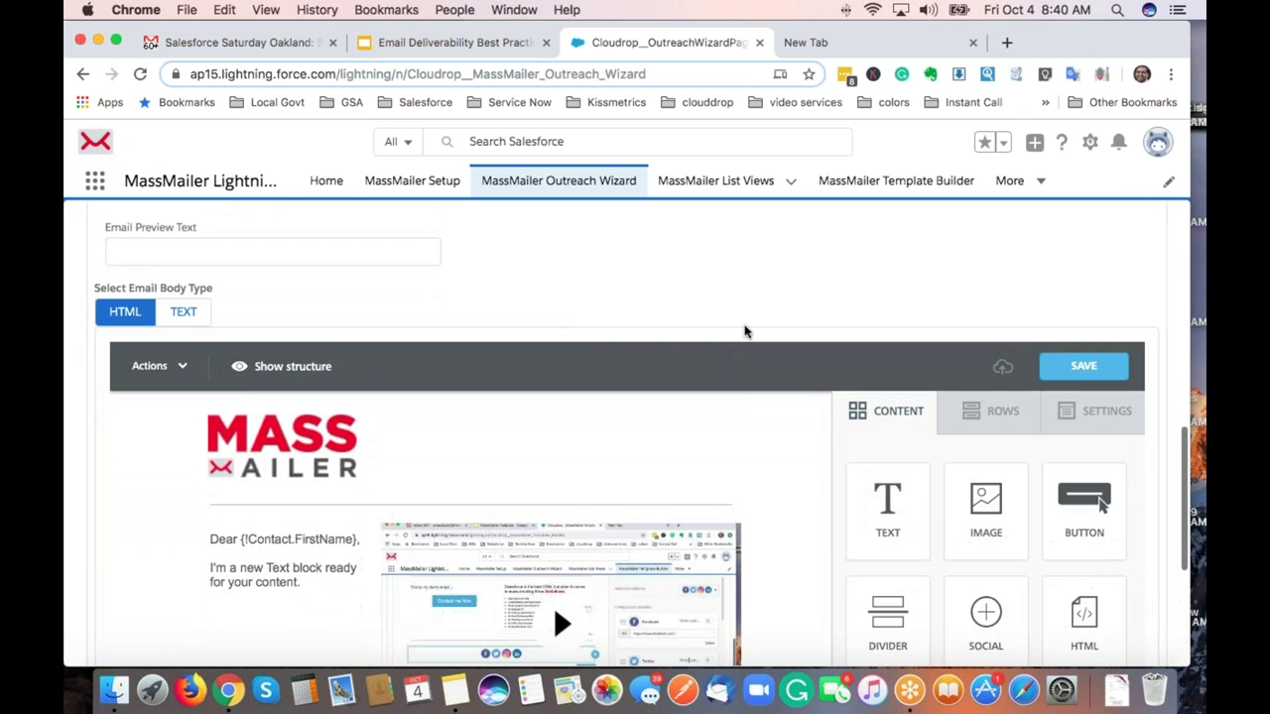
{"action": "left_click", "coordinate": [267, 467]}
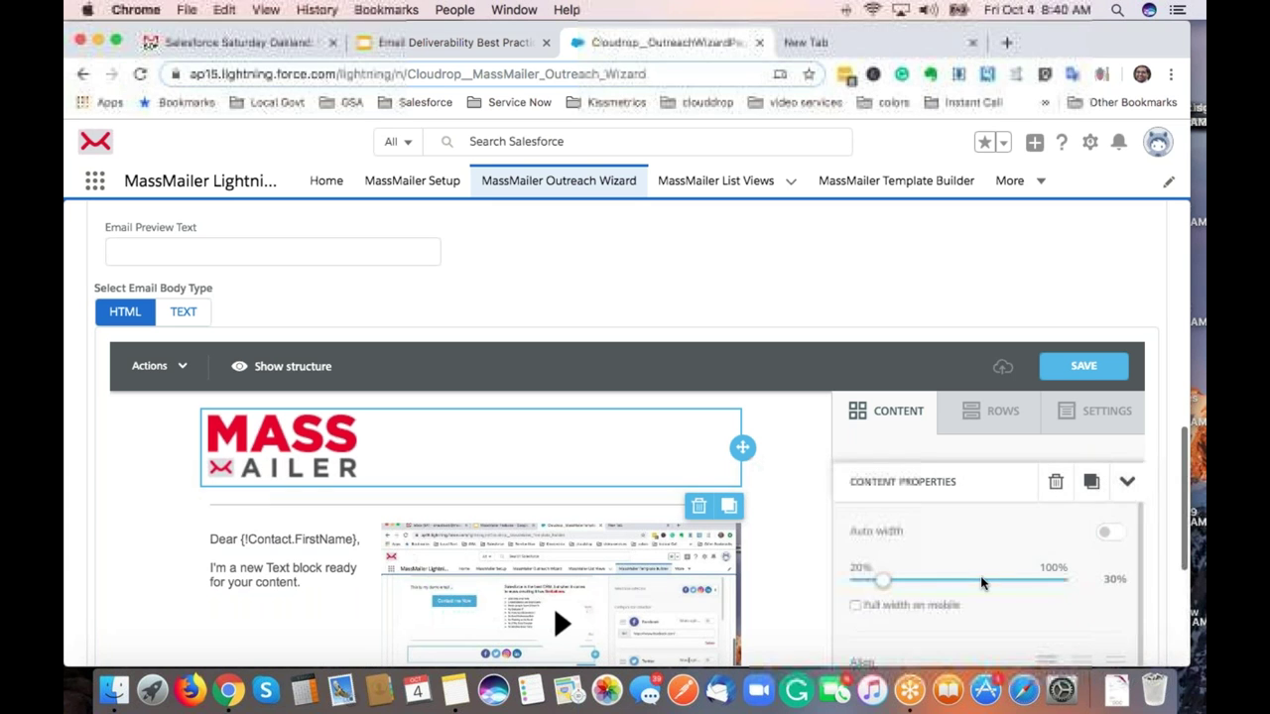
{"action": "scroll", "coordinate": [981, 583], "scroll_direction": "down", "scroll_amount": 3}
{"action": "scroll", "coordinate": [981, 583], "scroll_direction": "up", "scroll_amount": 1}
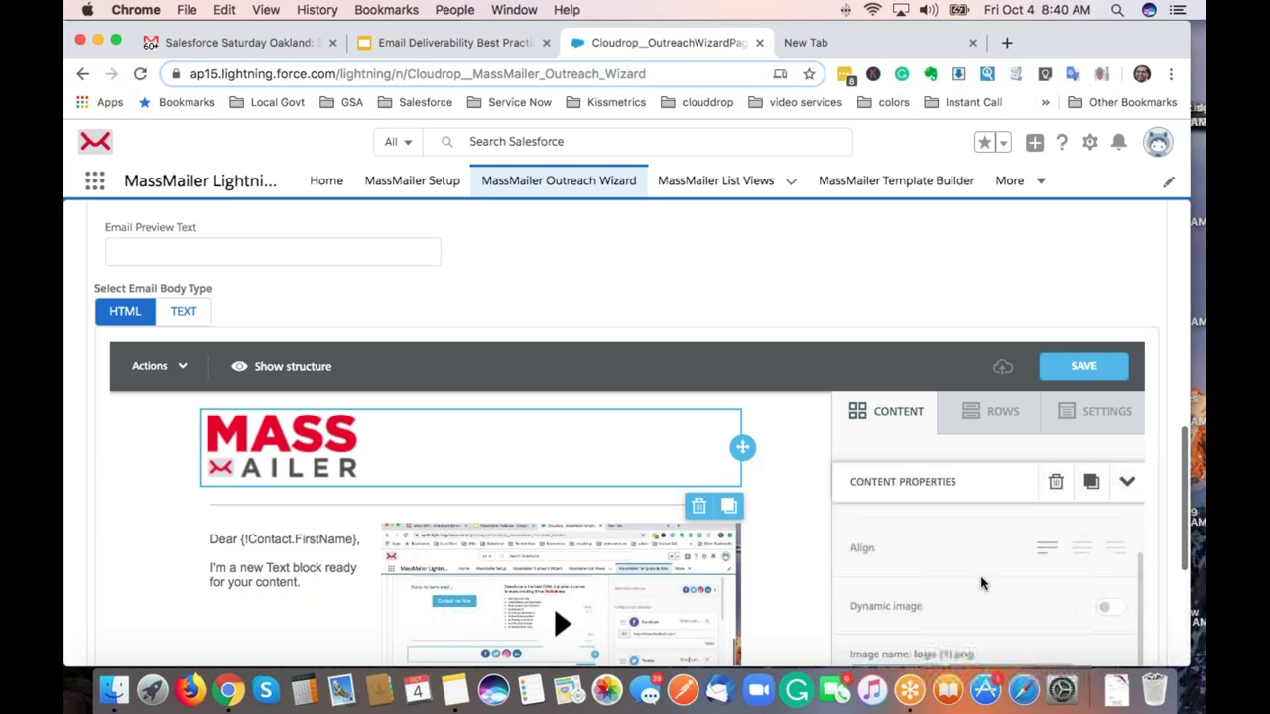
{"action": "left_click", "coordinate": [1083, 552]}
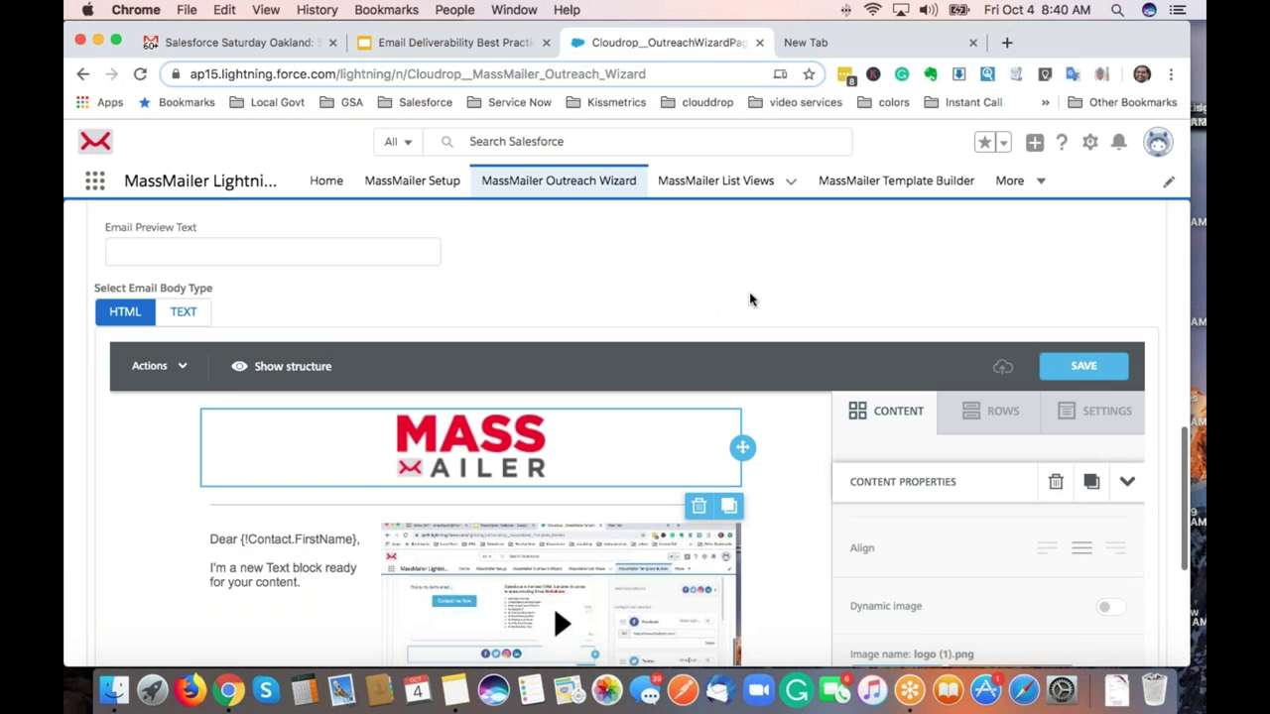
Save the email design and continue to the File Attachments step.
{"action": "left_click", "coordinate": [1079, 366]}
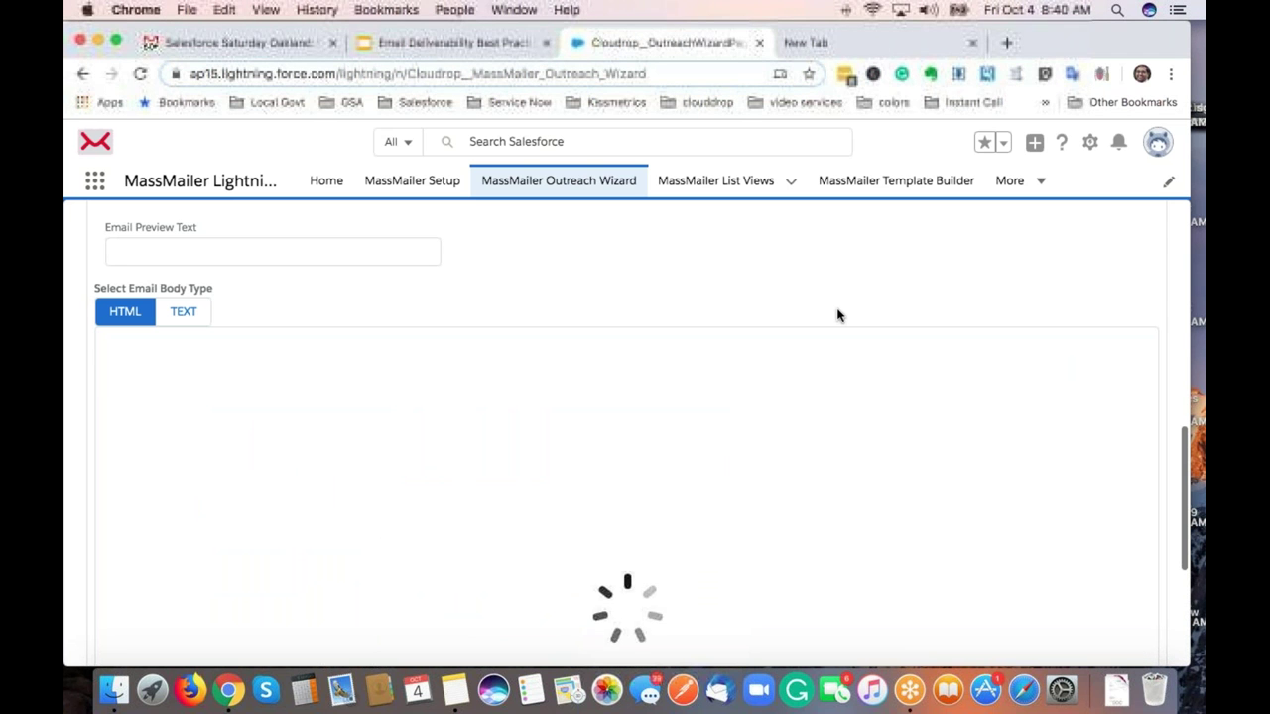
{"action": "scroll", "coordinate": [836, 316], "scroll_direction": "down", "scroll_amount": 5}
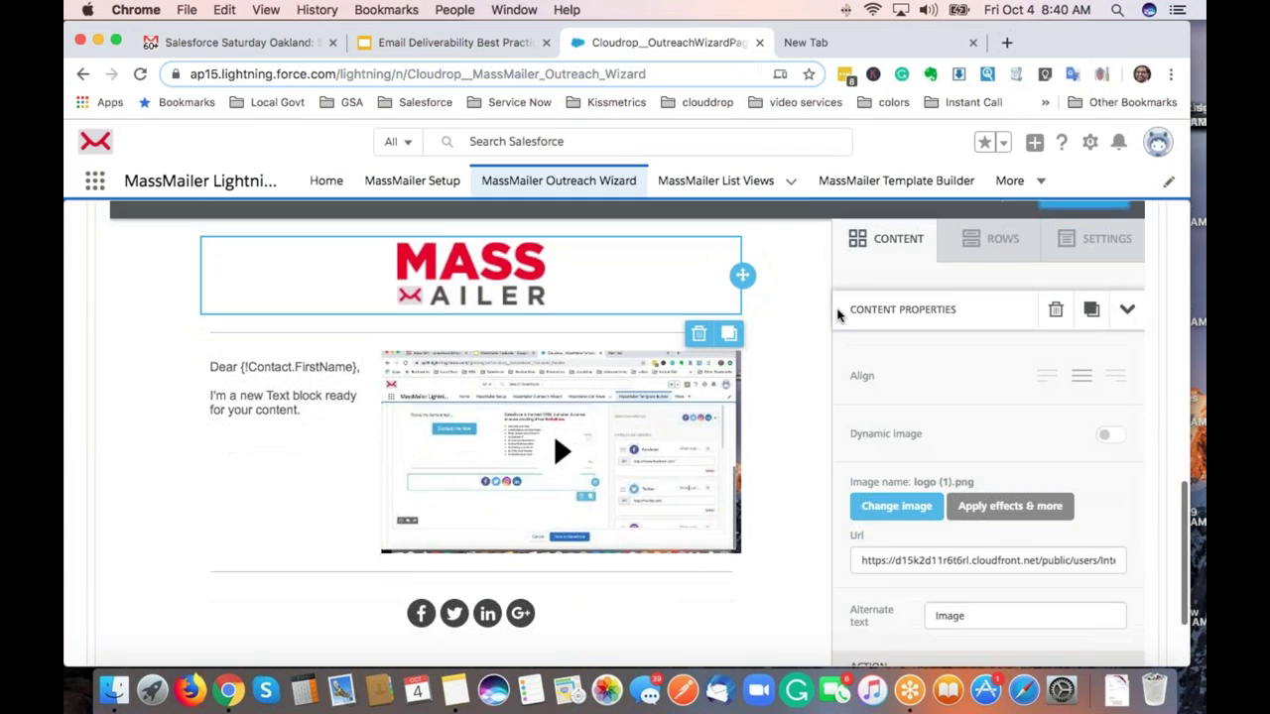
{"action": "scroll", "coordinate": [721, 515], "scroll_direction": "down", "scroll_amount": 2}
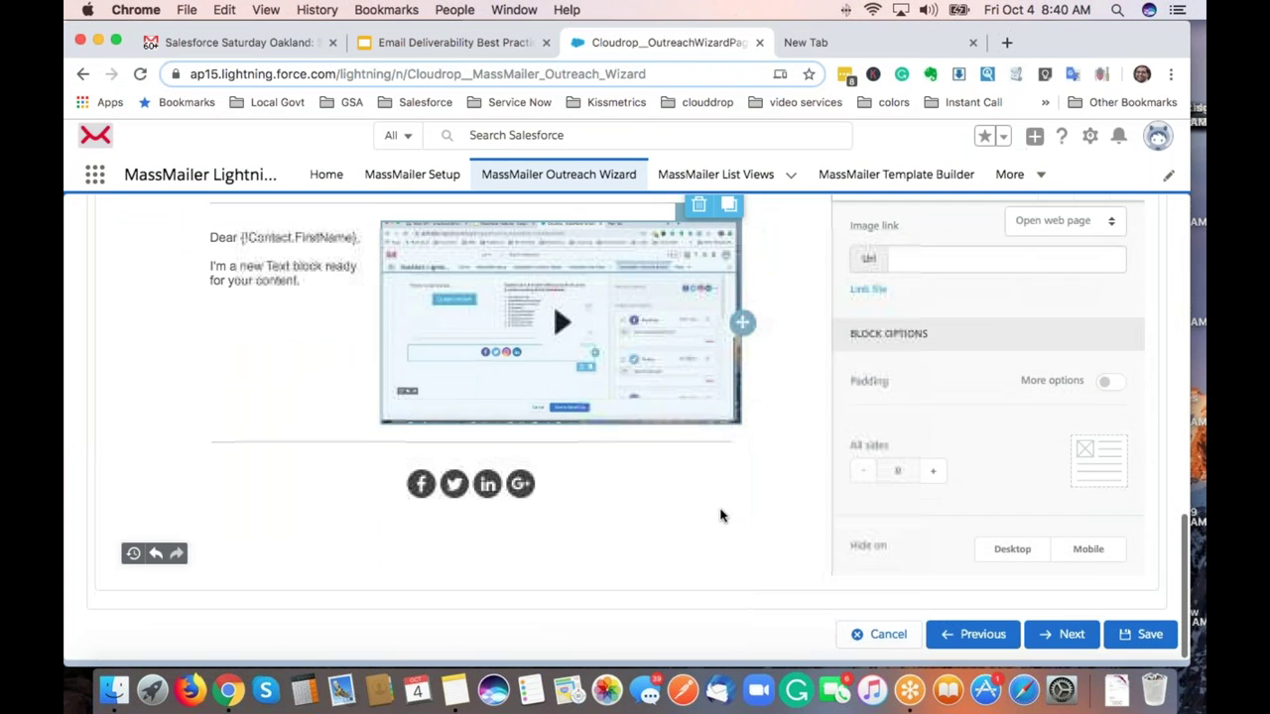
{"action": "left_click", "coordinate": [1059, 643]}
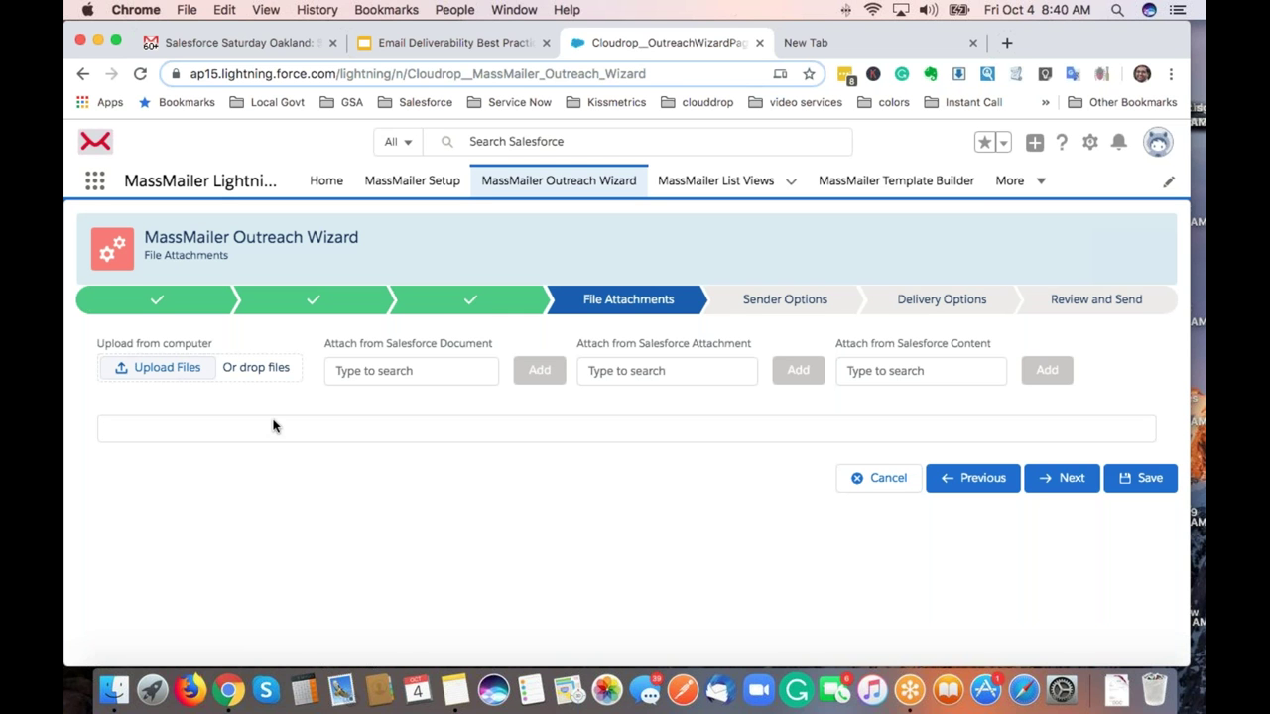
Attach mm activity history.png from the Desktop and advance to Sender Options.
{"action": "left_click", "coordinate": [167, 368]}
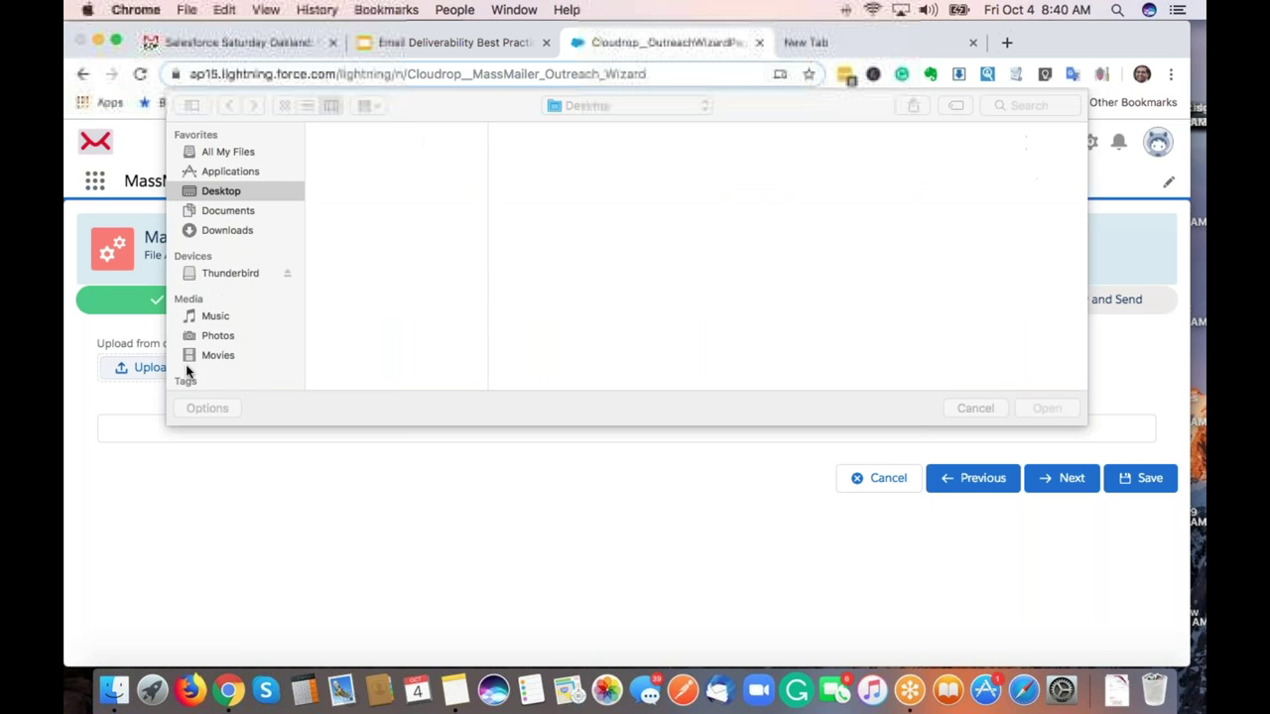
{"action": "left_click", "coordinate": [428, 172]}
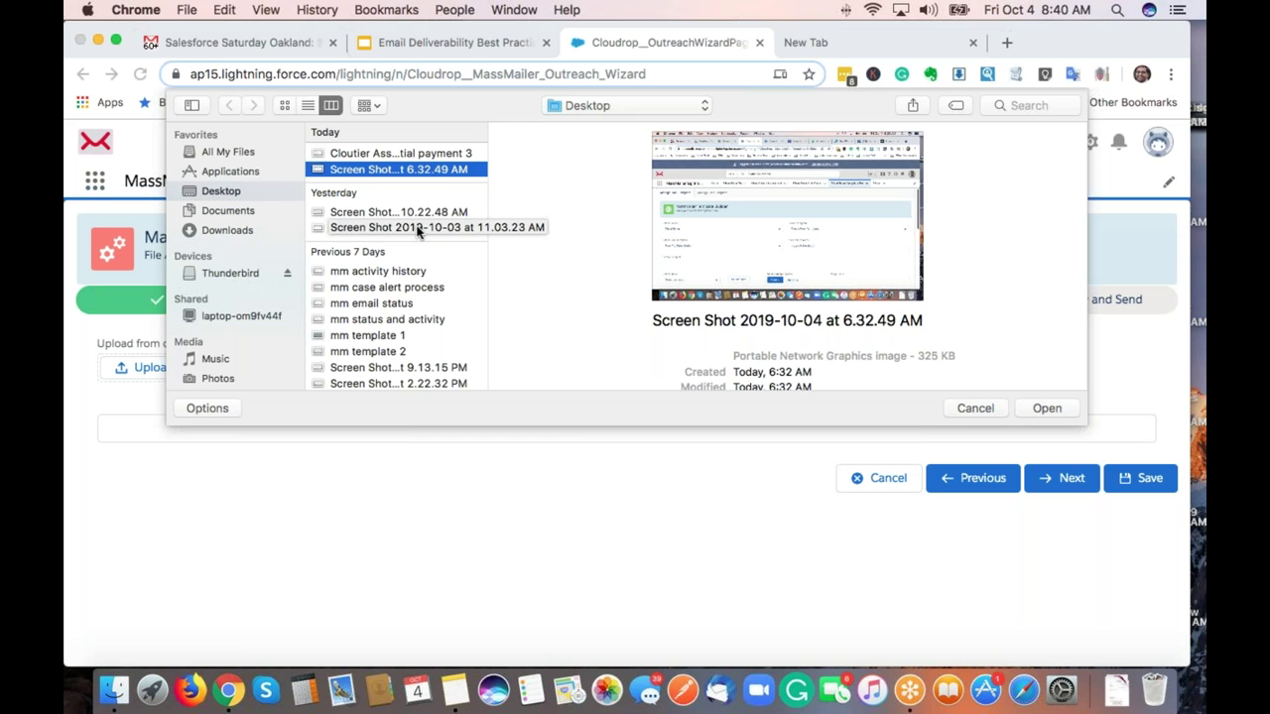
{"action": "left_click", "coordinate": [437, 269]}
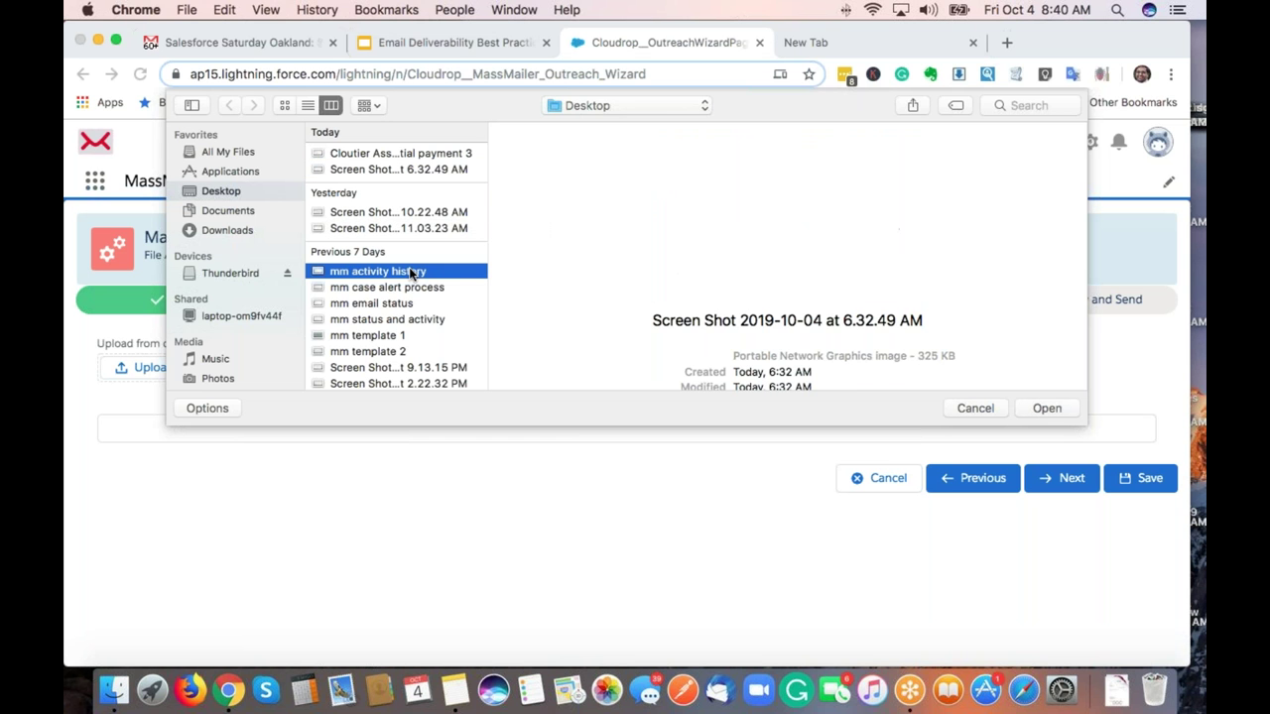
{"action": "left_click", "coordinate": [1054, 415]}
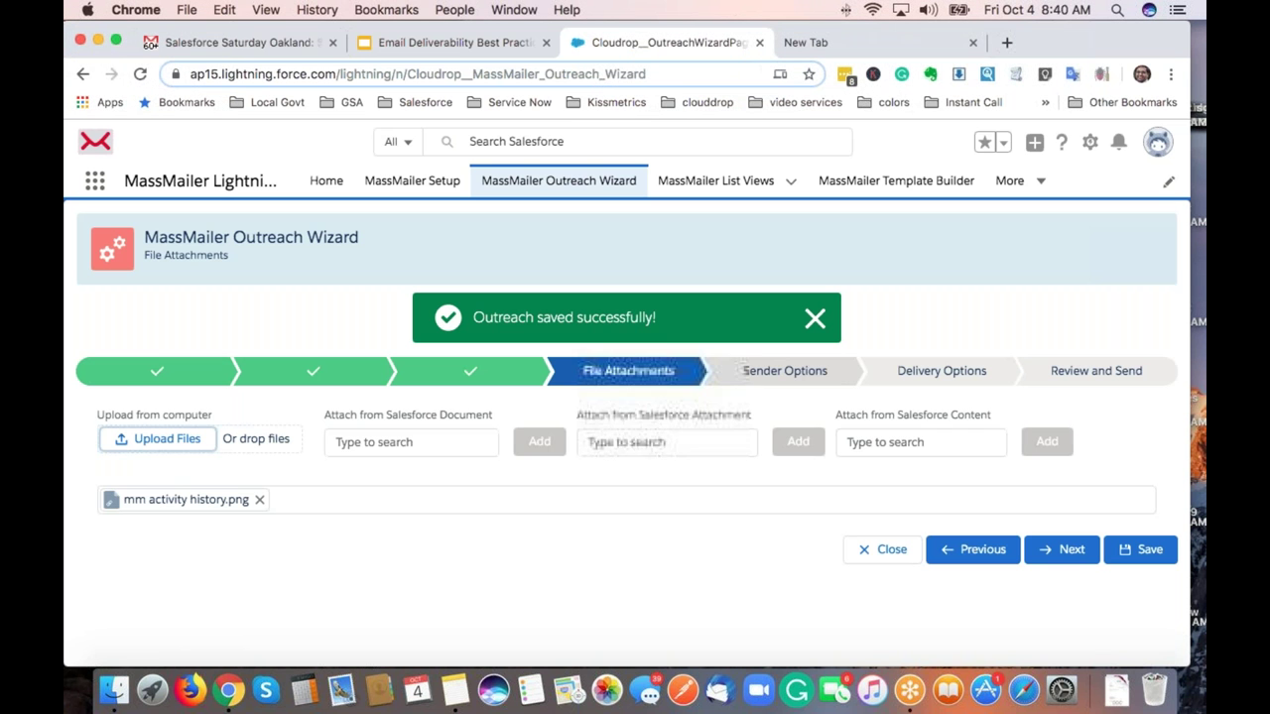
{"action": "left_click", "coordinate": [814, 319]}
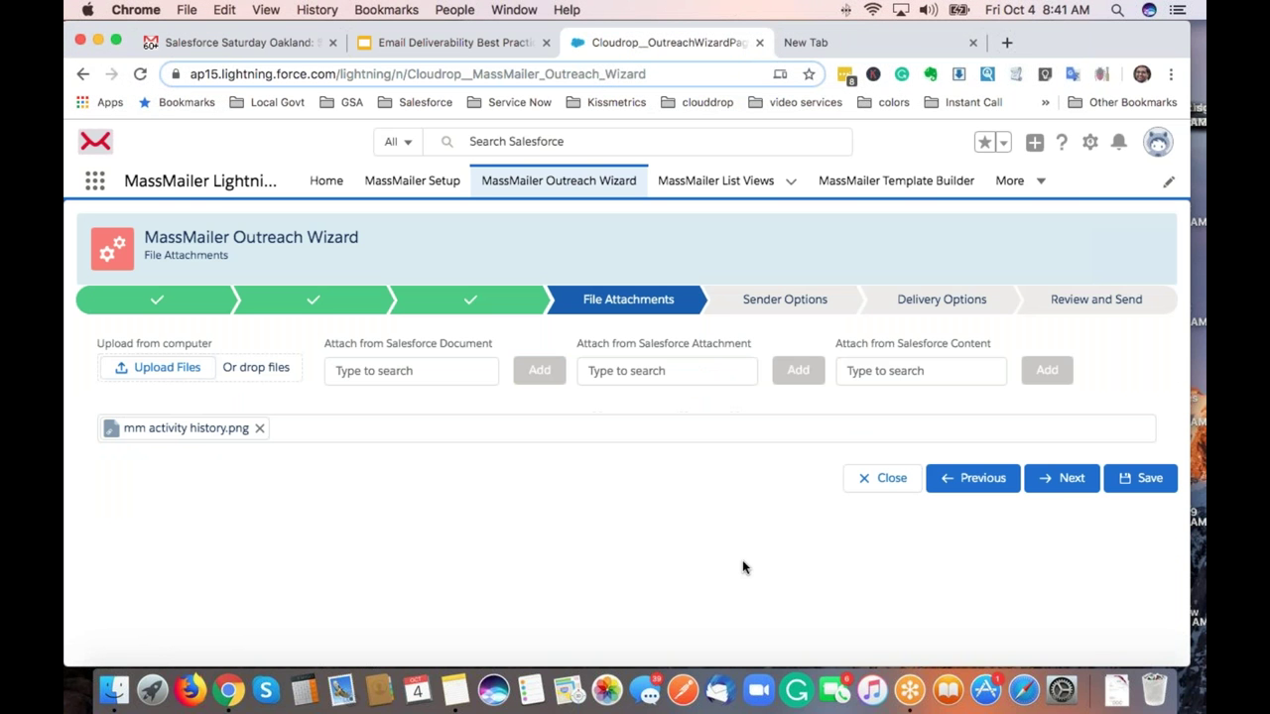
{"action": "left_click", "coordinate": [1071, 479]}
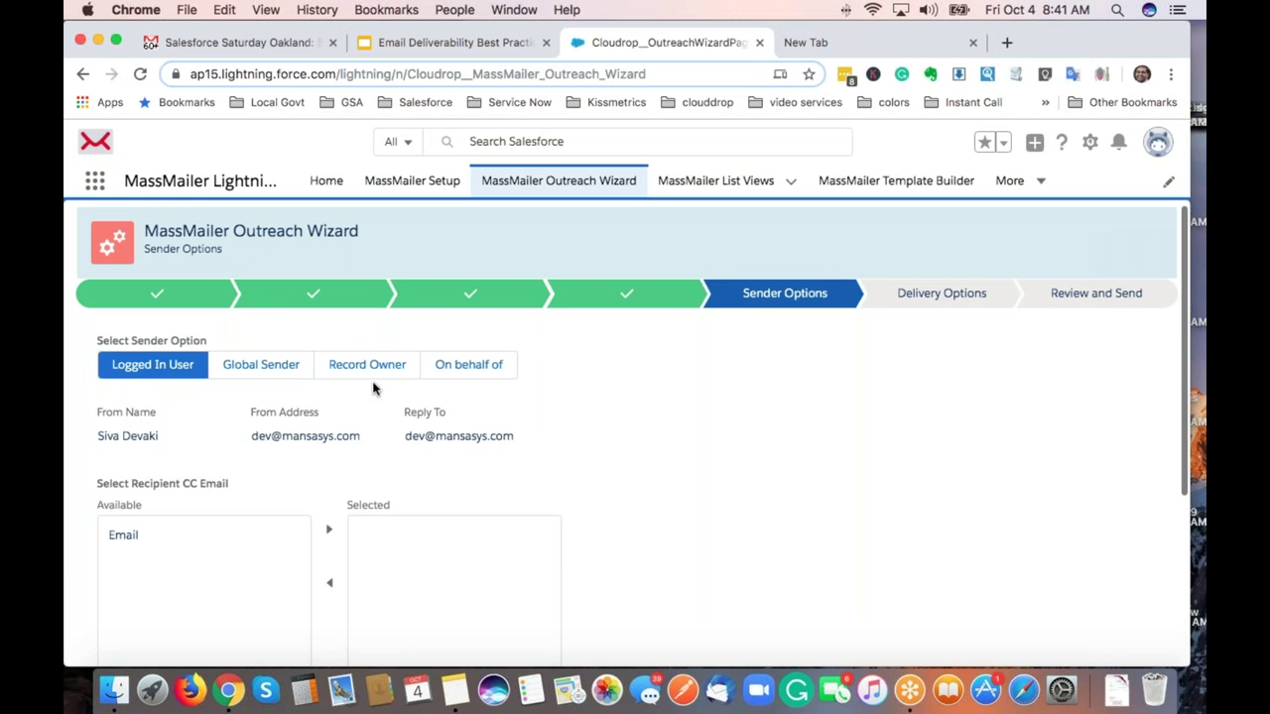
Send as Global Sender with From Name MassMailer, then continue to Delivery Options.
{"action": "left_click", "coordinate": [460, 364]}
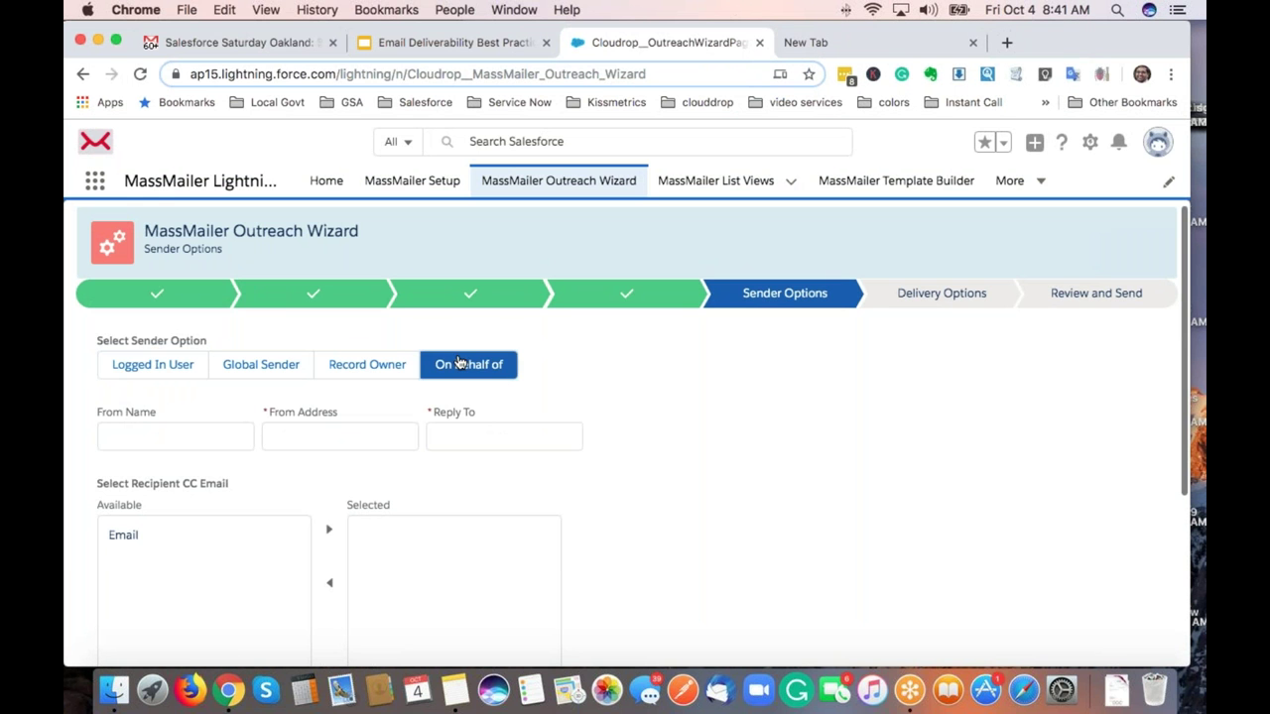
{"action": "left_click", "coordinate": [281, 365]}
{"action": "left_click", "coordinate": [254, 437]}
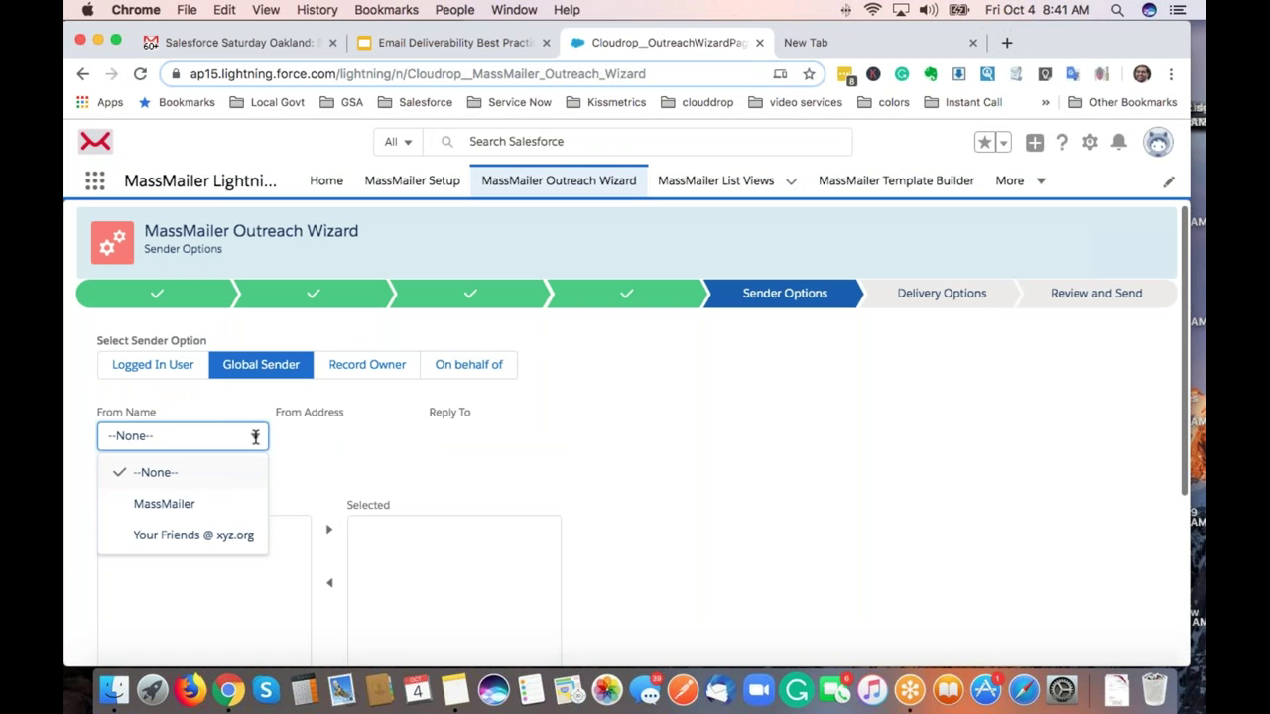
{"action": "left_click", "coordinate": [208, 507]}
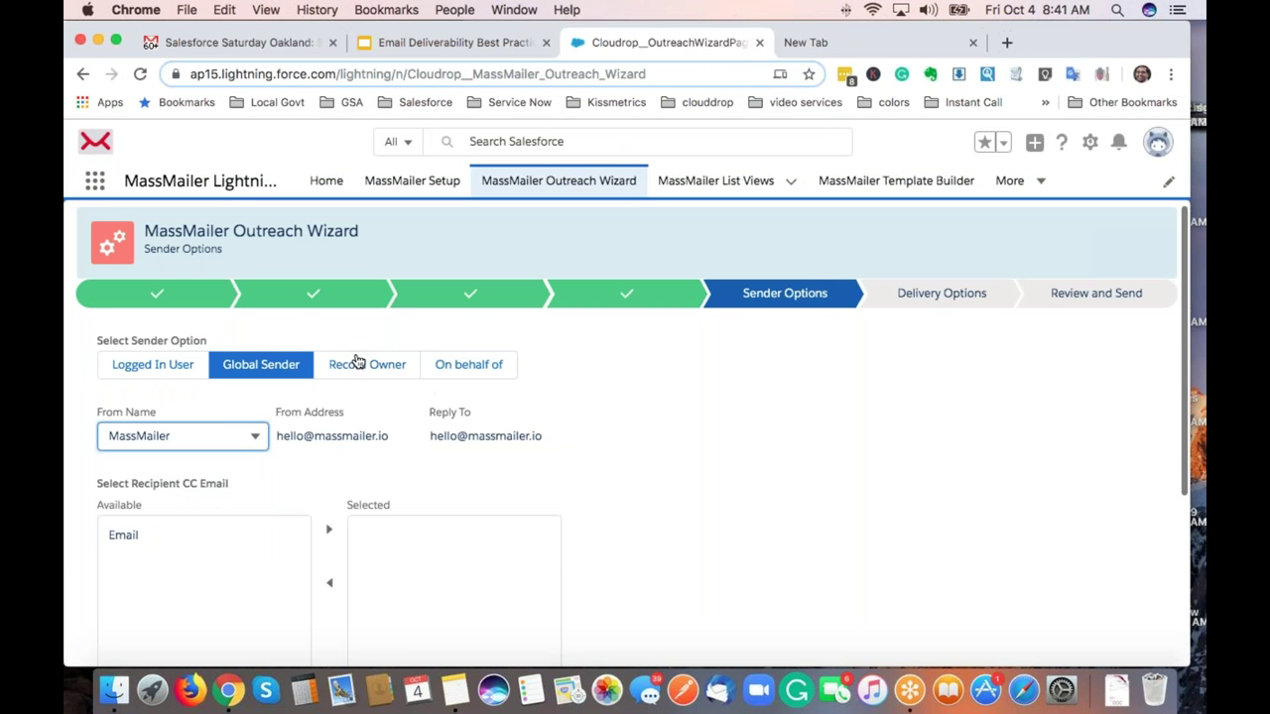
{"action": "left_click", "coordinate": [712, 459]}
{"action": "scroll", "coordinate": [712, 459], "scroll_direction": "down", "scroll_amount": 5}
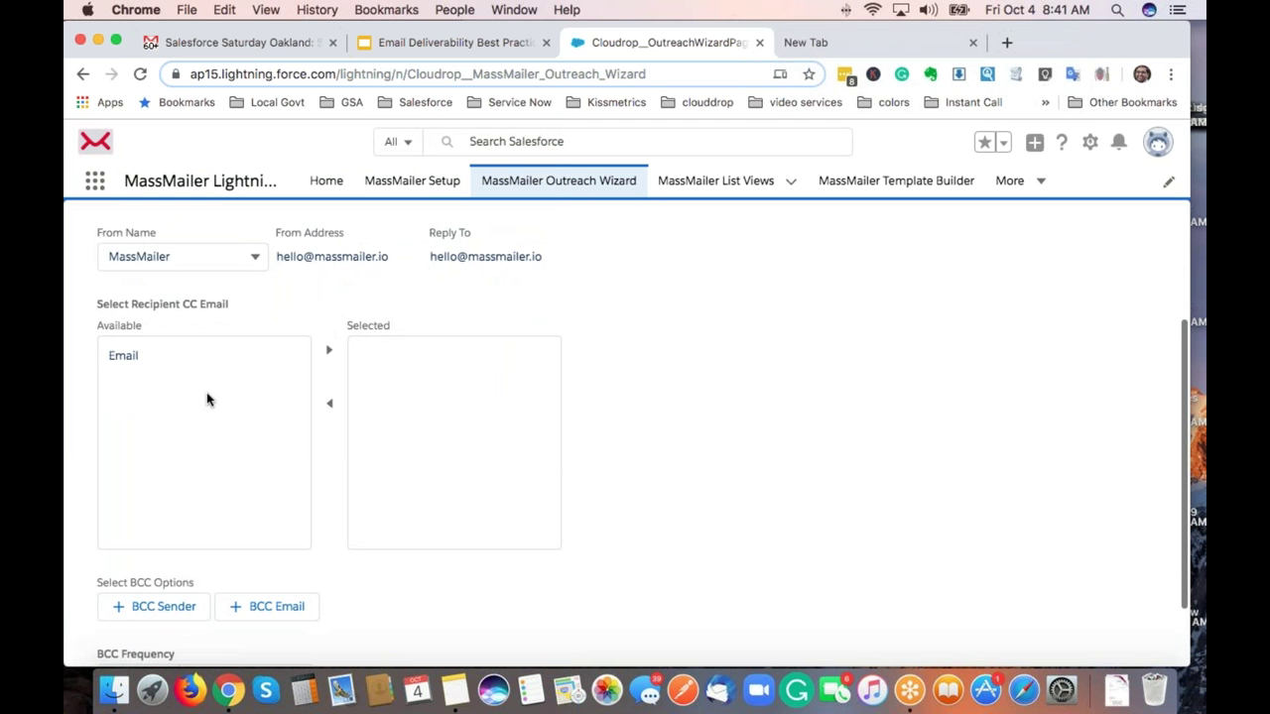
{"action": "scroll", "coordinate": [206, 392], "scroll_direction": "down", "scroll_amount": 1}
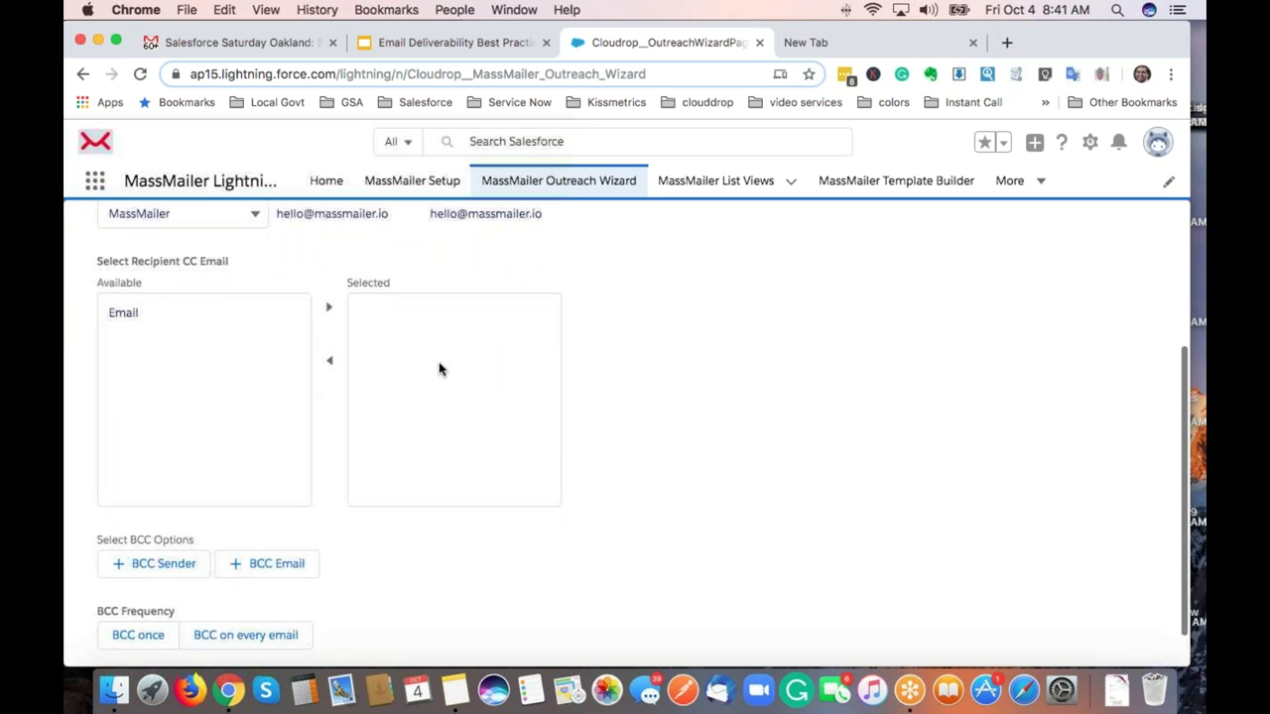
{"action": "scroll", "coordinate": [695, 413], "scroll_direction": "down", "scroll_amount": 1}
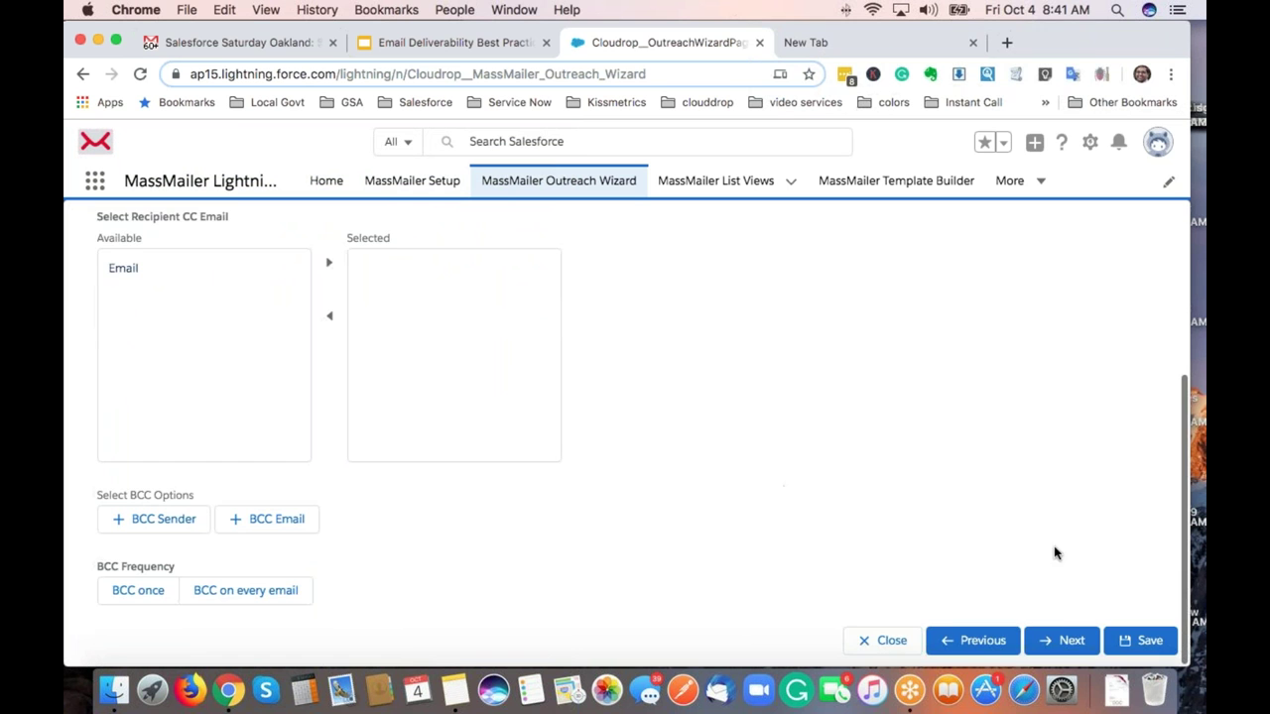
{"action": "left_click", "coordinate": [1061, 640]}
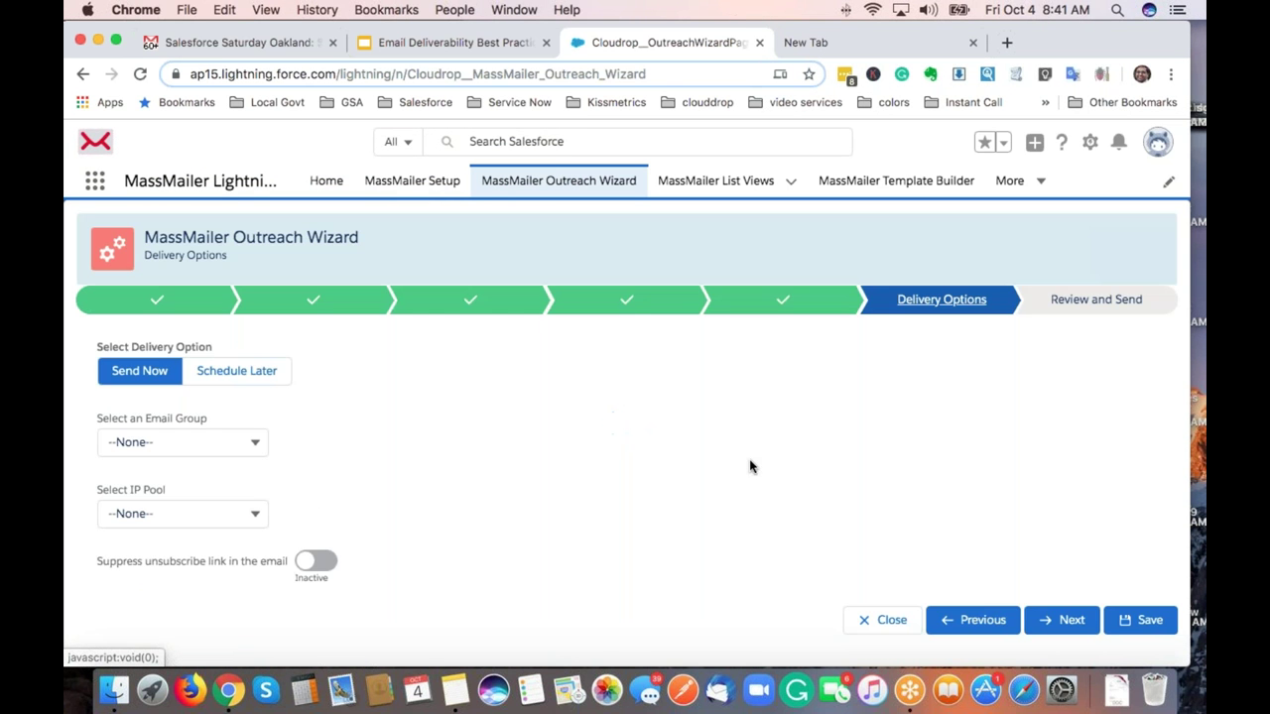
Keep Send Now with Email Group --None--, activate Suppress unsubscribe link, and continue.
{"action": "left_click", "coordinate": [230, 375]}
{"action": "left_click", "coordinate": [138, 373]}
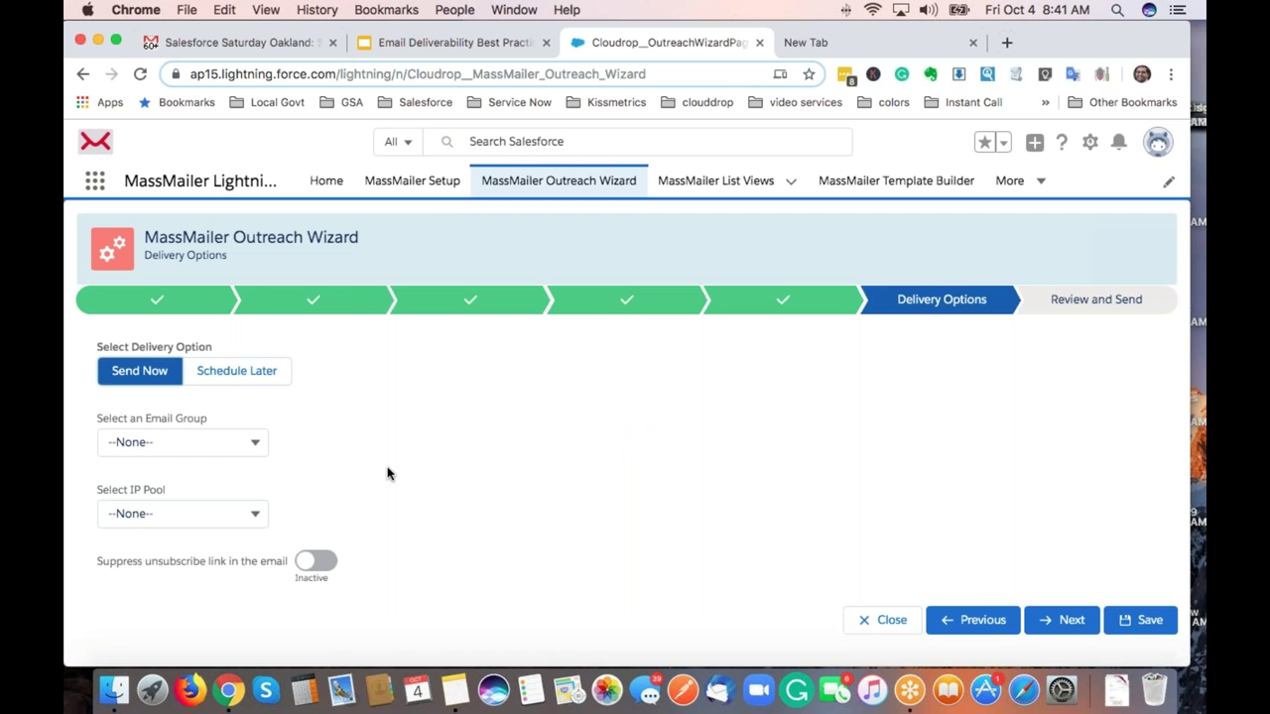
{"action": "left_click", "coordinate": [242, 444]}
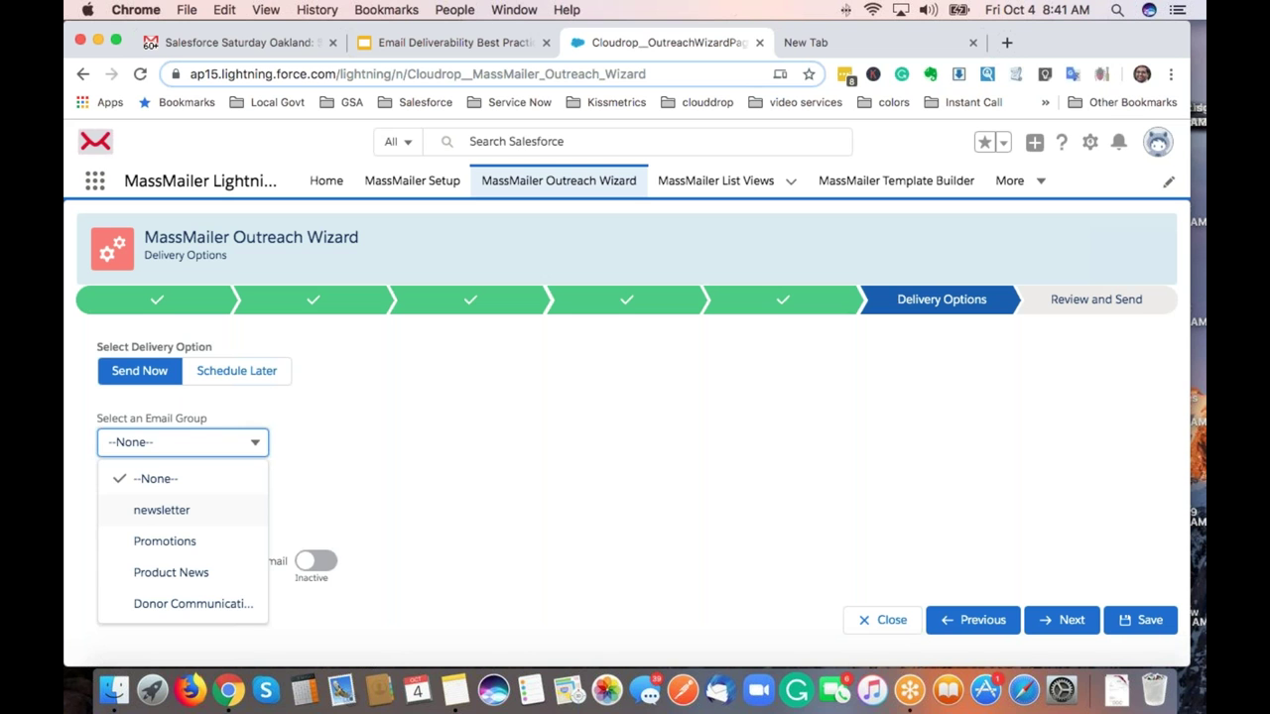
{"action": "left_click", "coordinate": [403, 414]}
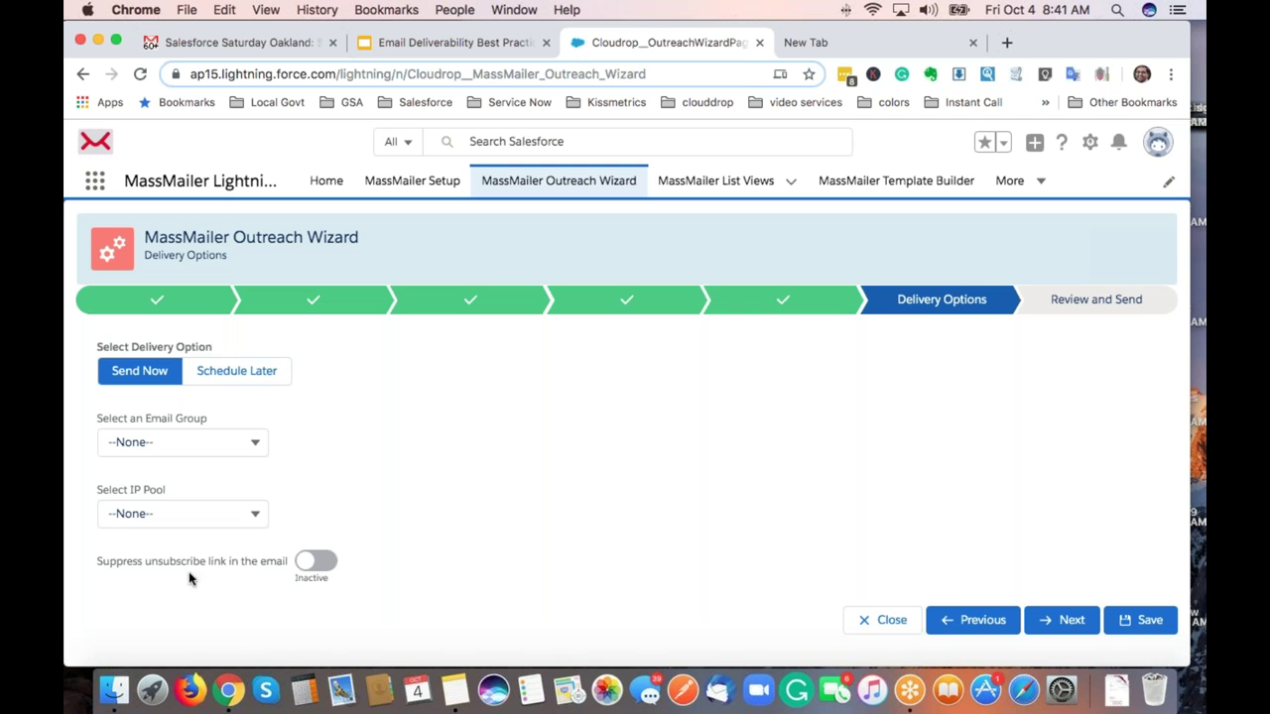
{"action": "left_click", "coordinate": [327, 564]}
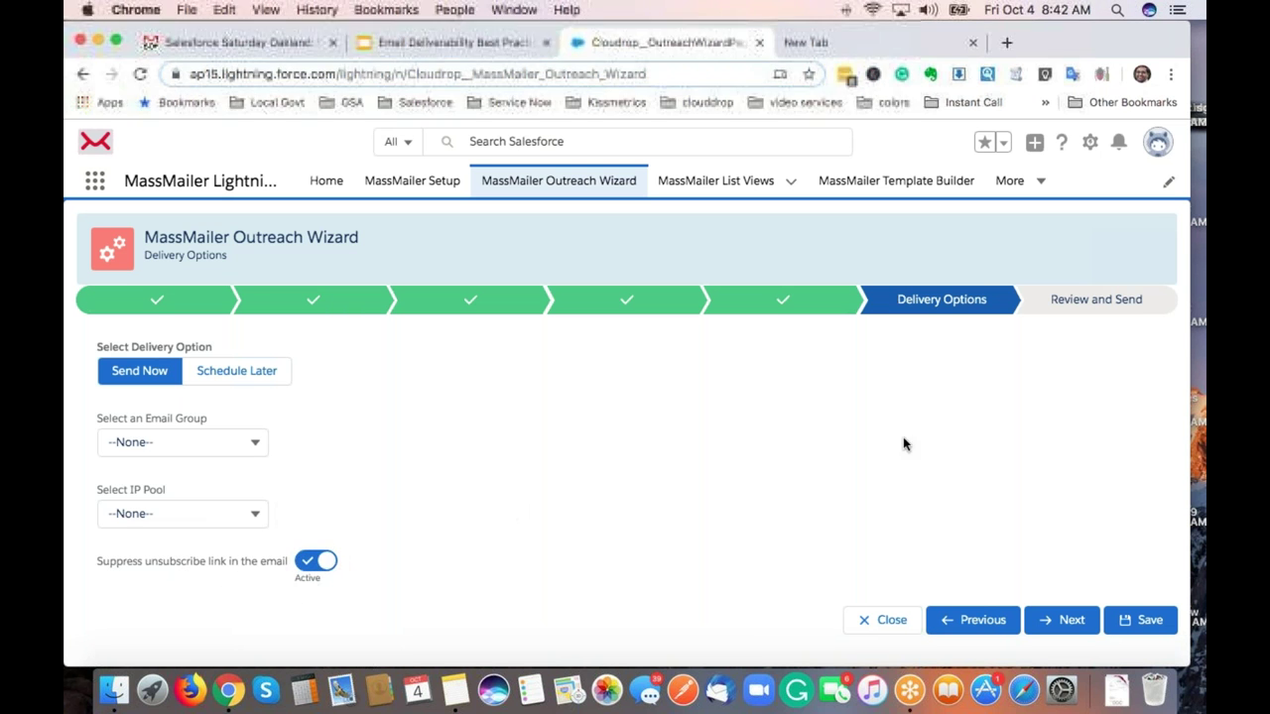
{"action": "left_click", "coordinate": [1048, 623]}
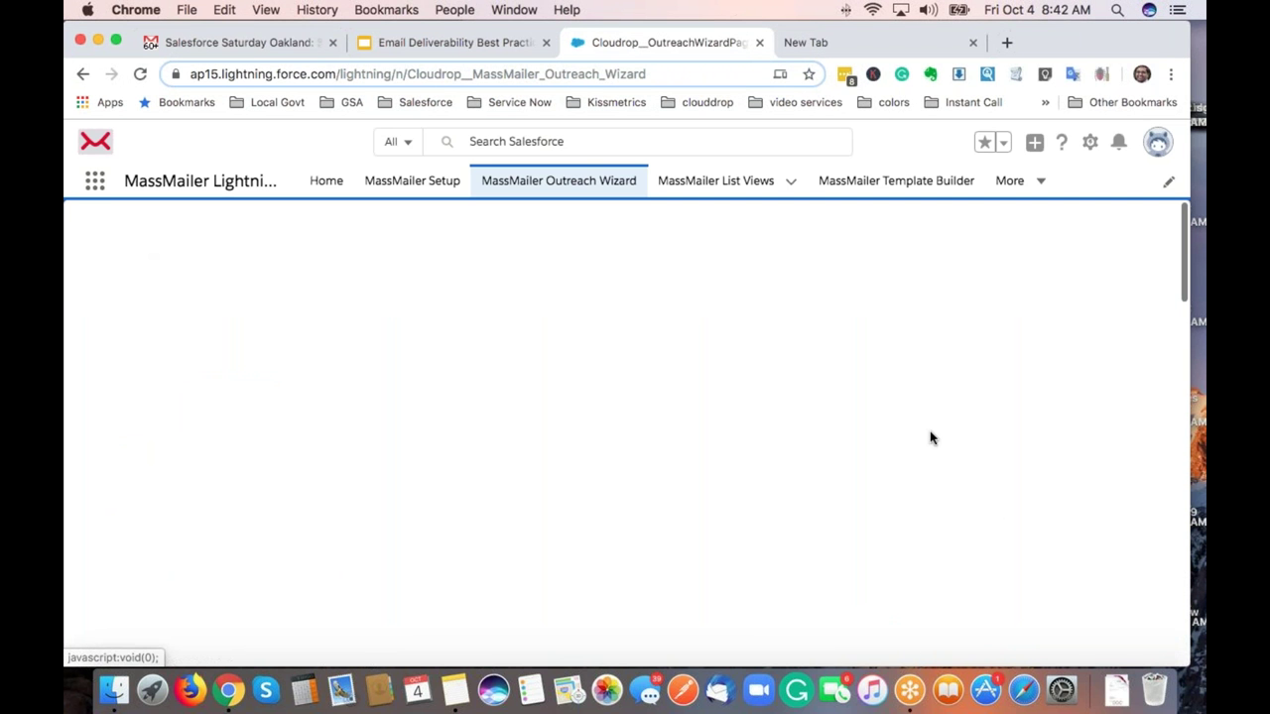
Preview the campaign email, then cancel the test email send.
{"action": "scroll", "coordinate": [930, 438], "scroll_direction": "down", "scroll_amount": 10}
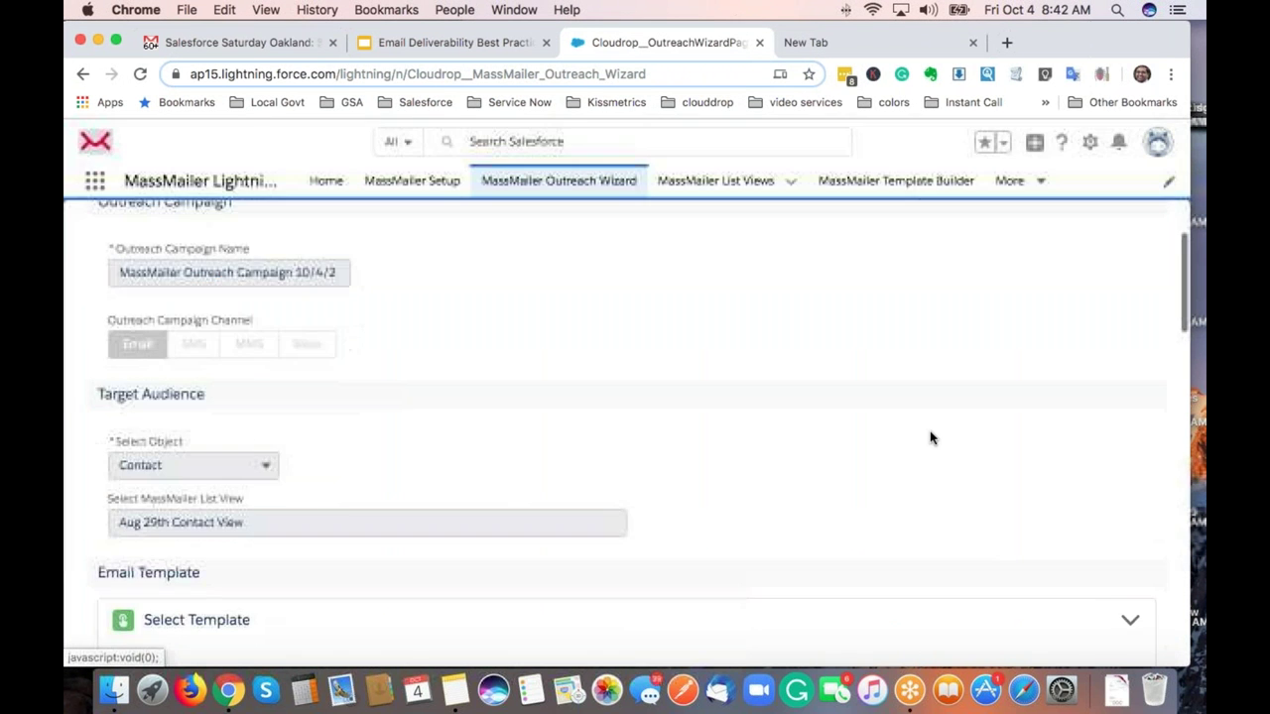
{"action": "scroll", "coordinate": [930, 437], "scroll_direction": "down", "scroll_amount": 2}
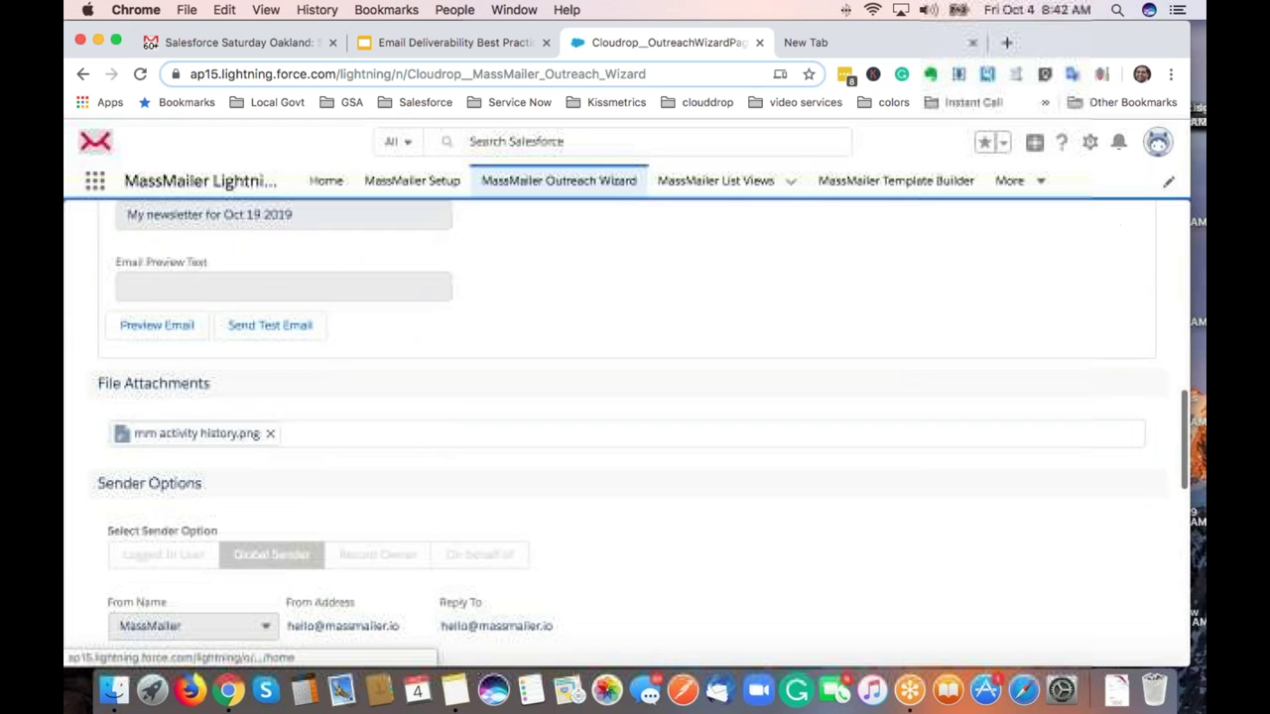
{"action": "left_click", "coordinate": [177, 335]}
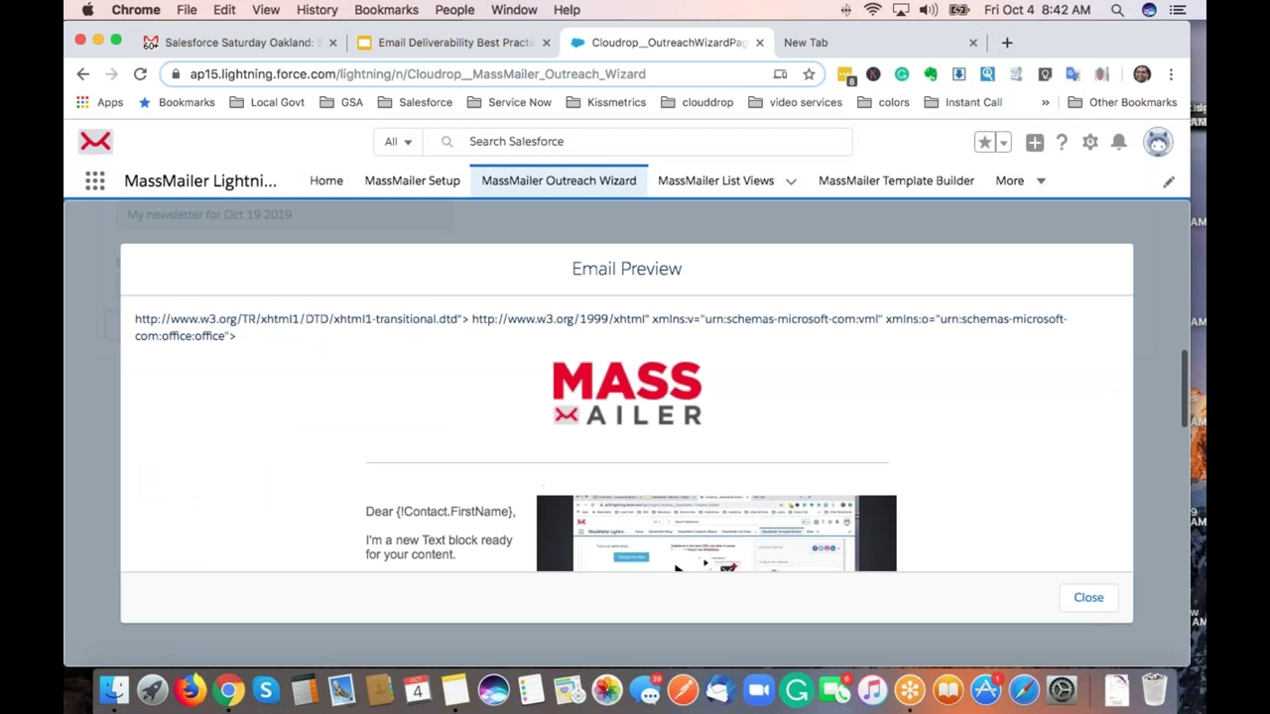
{"action": "left_click", "coordinate": [1088, 599]}
{"action": "left_click", "coordinate": [284, 335]}
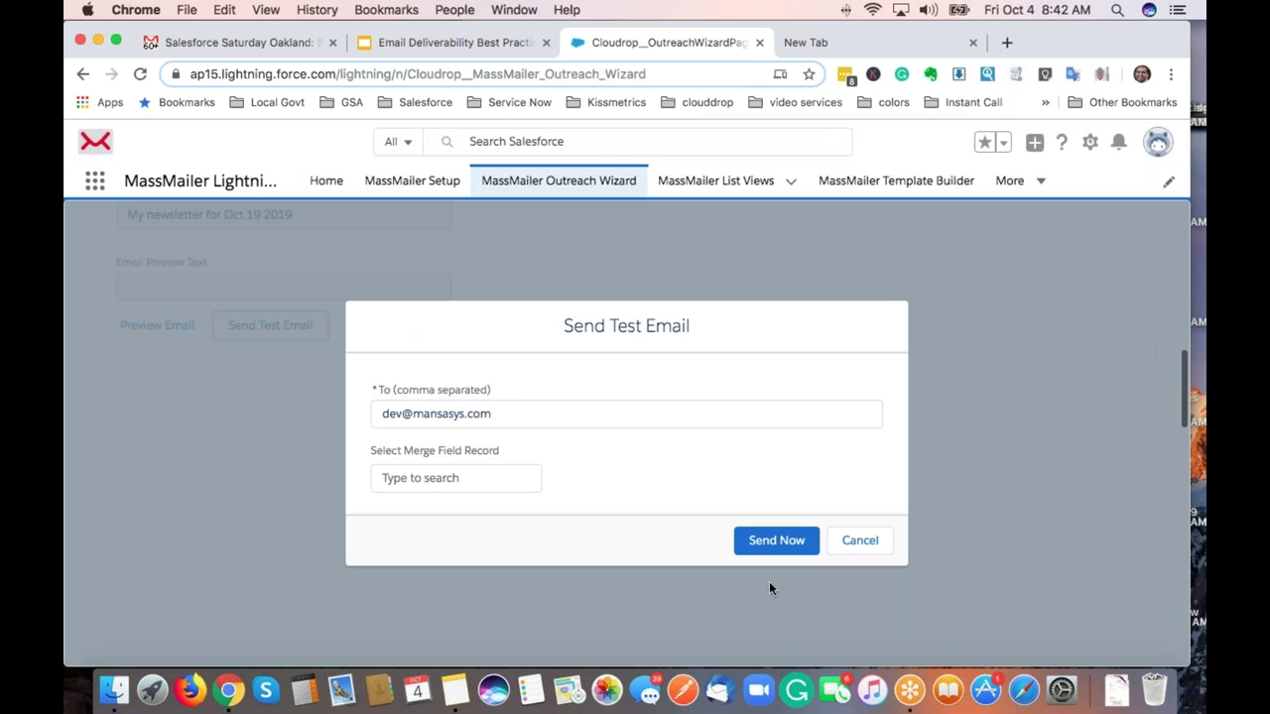
{"action": "left_click", "coordinate": [859, 539]}
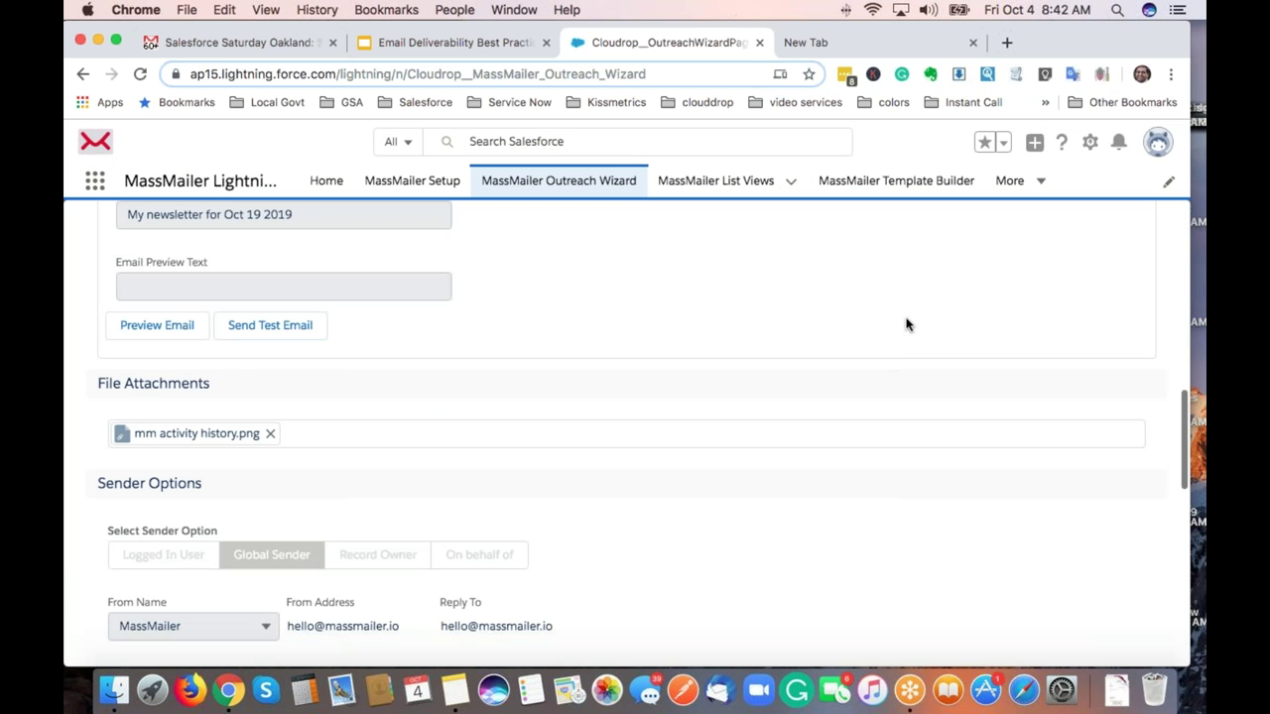
Finish the wizard to send the outreach campaign.
{"action": "scroll", "coordinate": [964, 446], "scroll_direction": "down", "scroll_amount": 10}
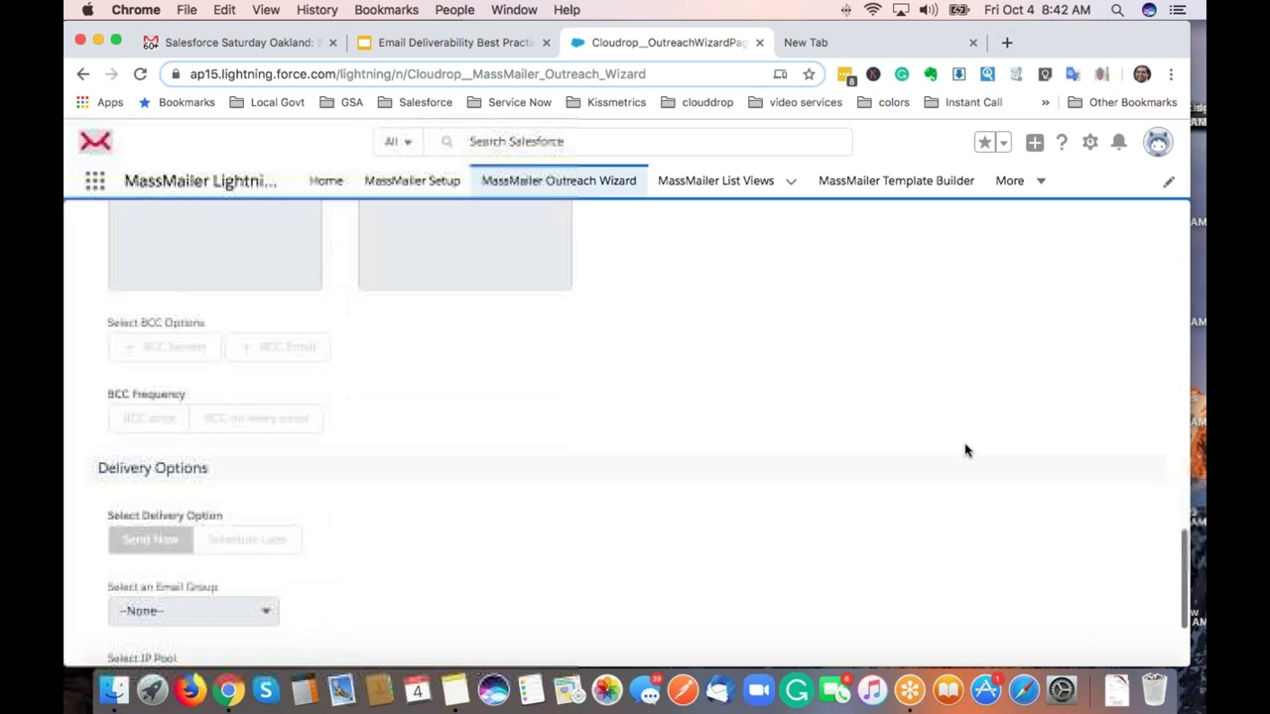
{"action": "scroll", "coordinate": [964, 449], "scroll_direction": "down", "scroll_amount": 3}
{"action": "left_click", "coordinate": [1146, 640]}
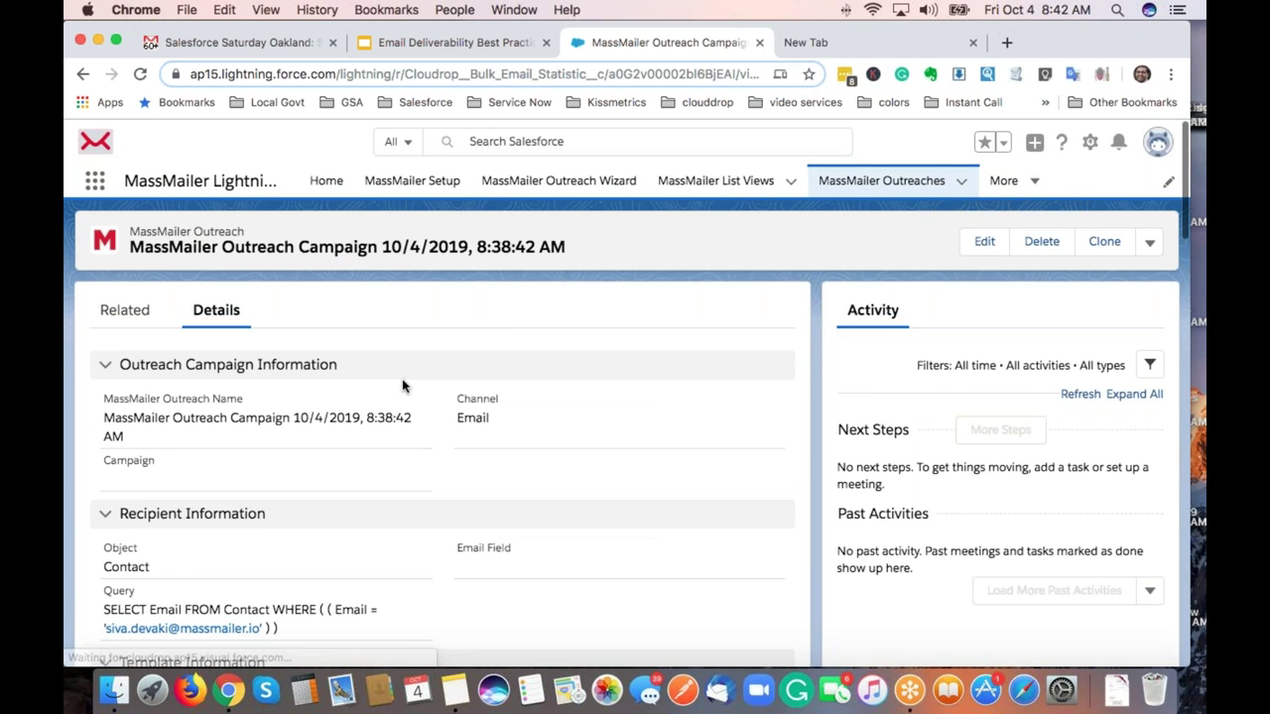
Scroll the outreach Details to Real-Time Statistics, showing 1 processed email.
{"action": "scroll", "coordinate": [402, 385], "scroll_direction": "down", "scroll_amount": 5}
{"action": "scroll", "coordinate": [398, 450], "scroll_direction": "down", "scroll_amount": 3}
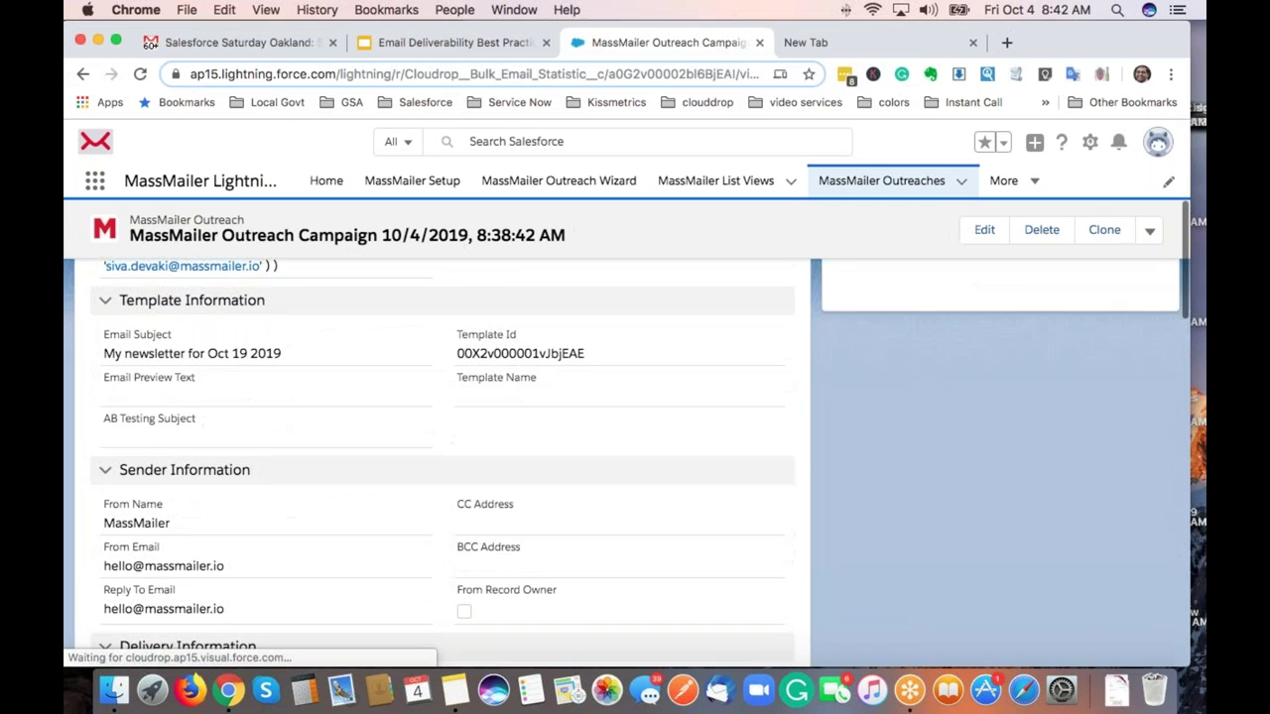
{"action": "scroll", "coordinate": [397, 449], "scroll_direction": "down", "scroll_amount": 5}
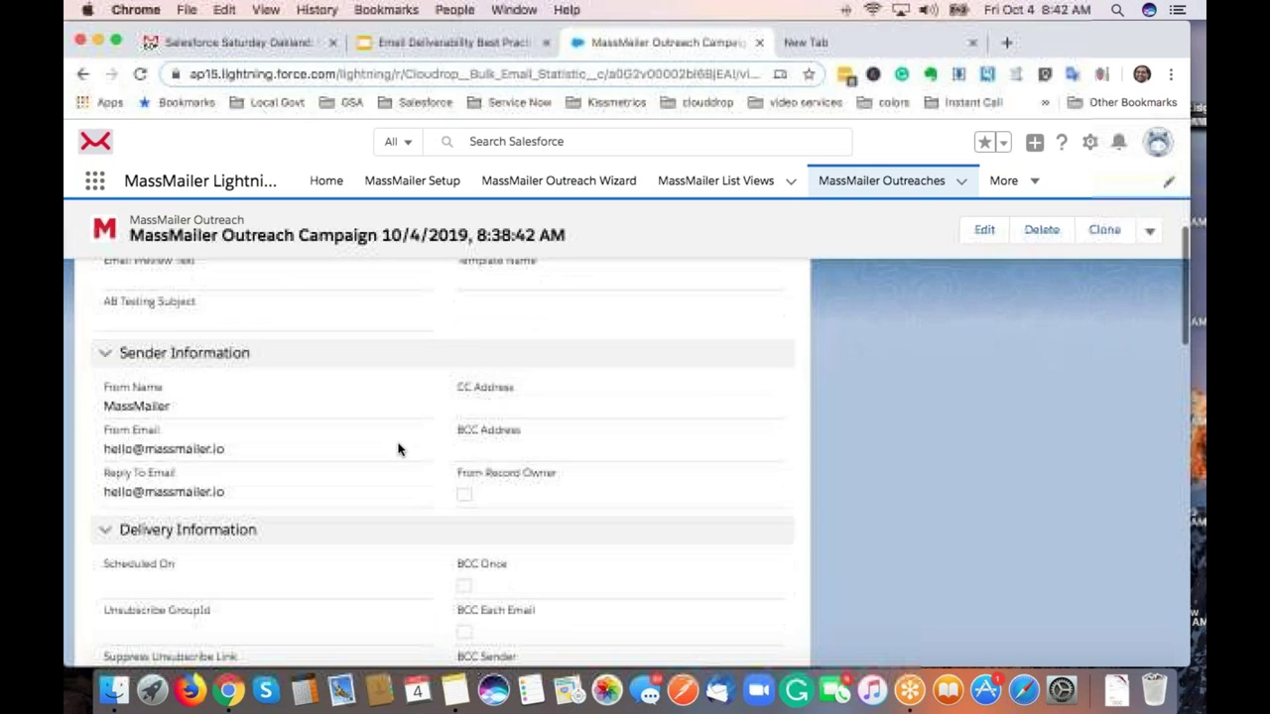
{"action": "scroll", "coordinate": [381, 480], "scroll_direction": "down", "scroll_amount": 5}
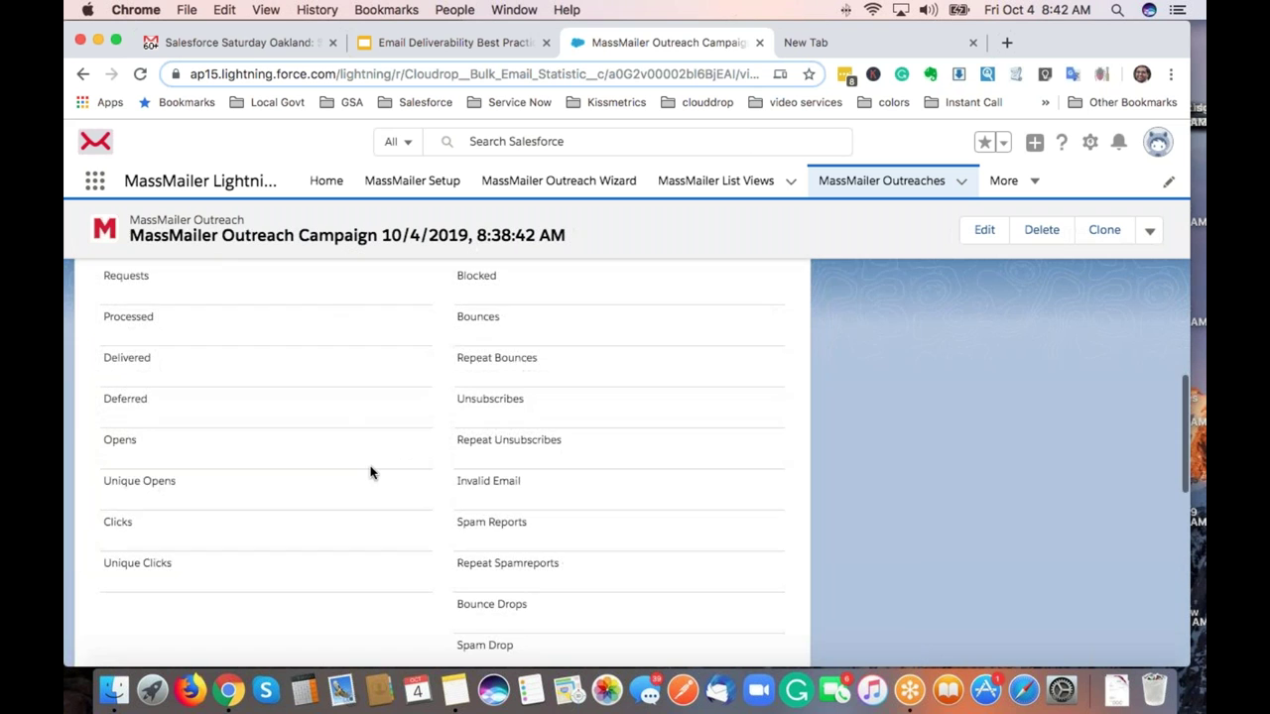
{"action": "scroll", "coordinate": [369, 466], "scroll_direction": "down", "scroll_amount": 5}
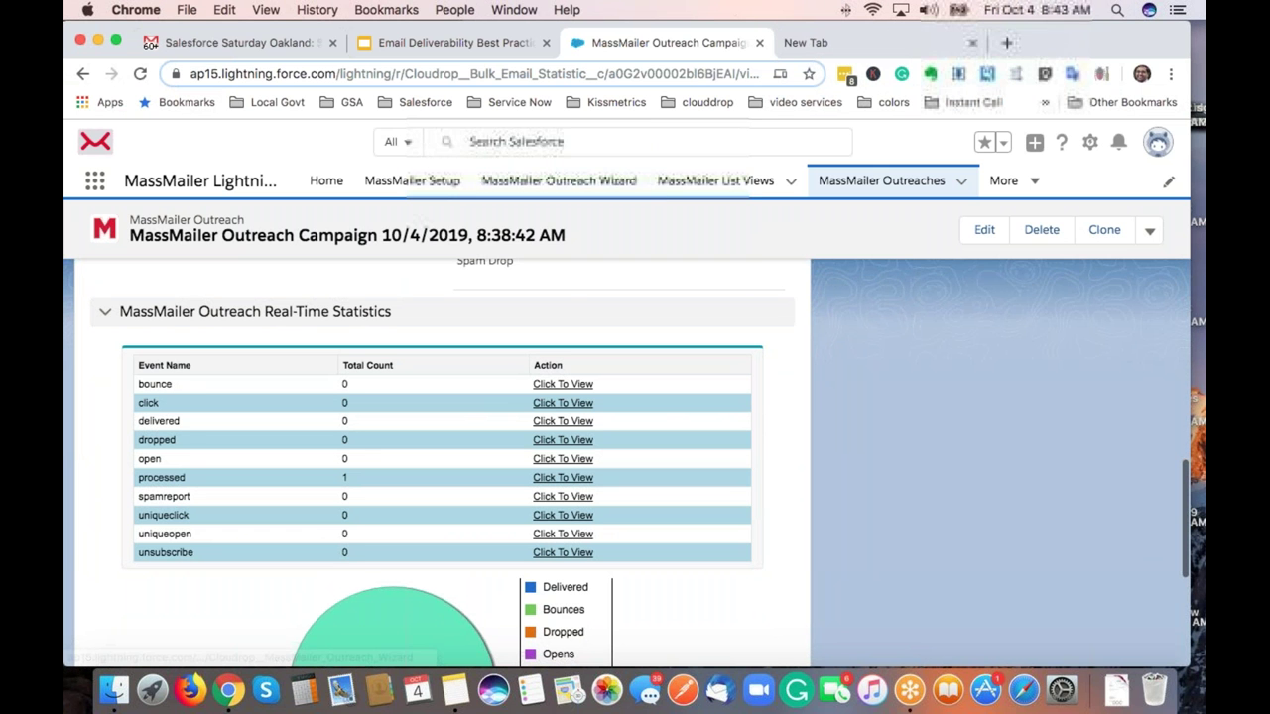
Search for the recipient contact by name, open their record, and scroll to MassMailer Email Status.
{"action": "left_click", "coordinate": [470, 141]}
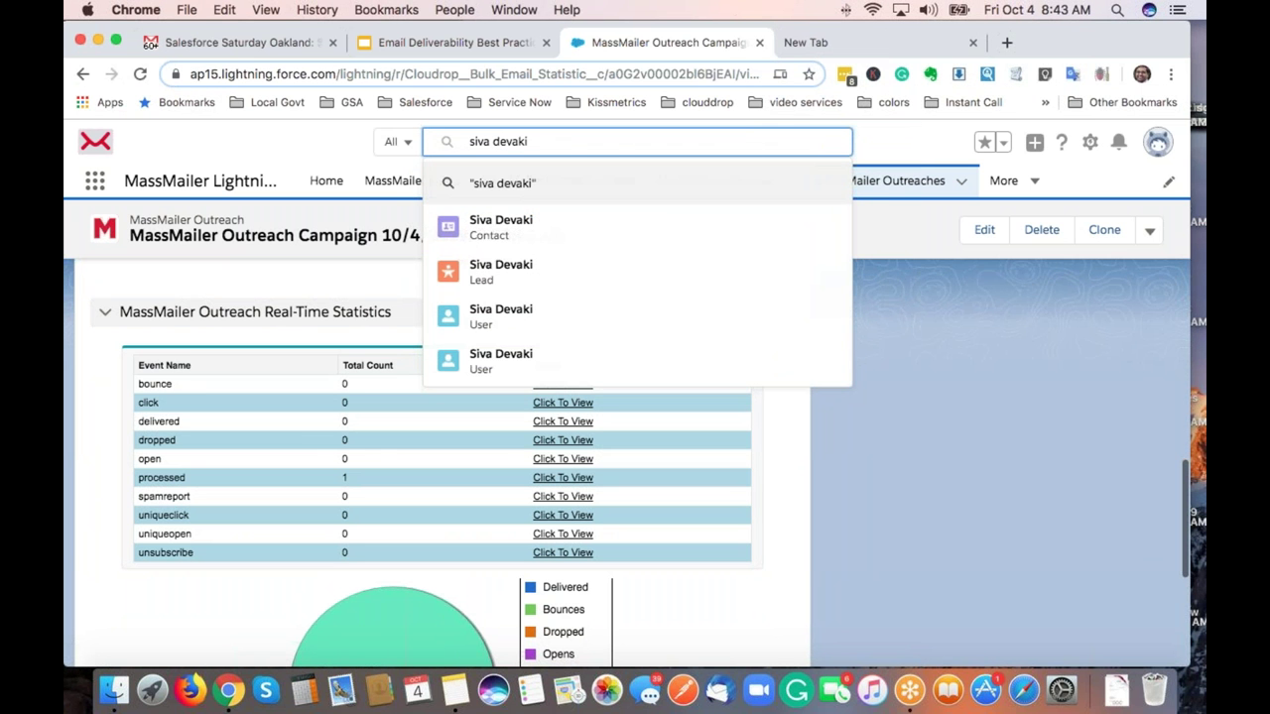
{"action": "left_click", "coordinate": [529, 234]}
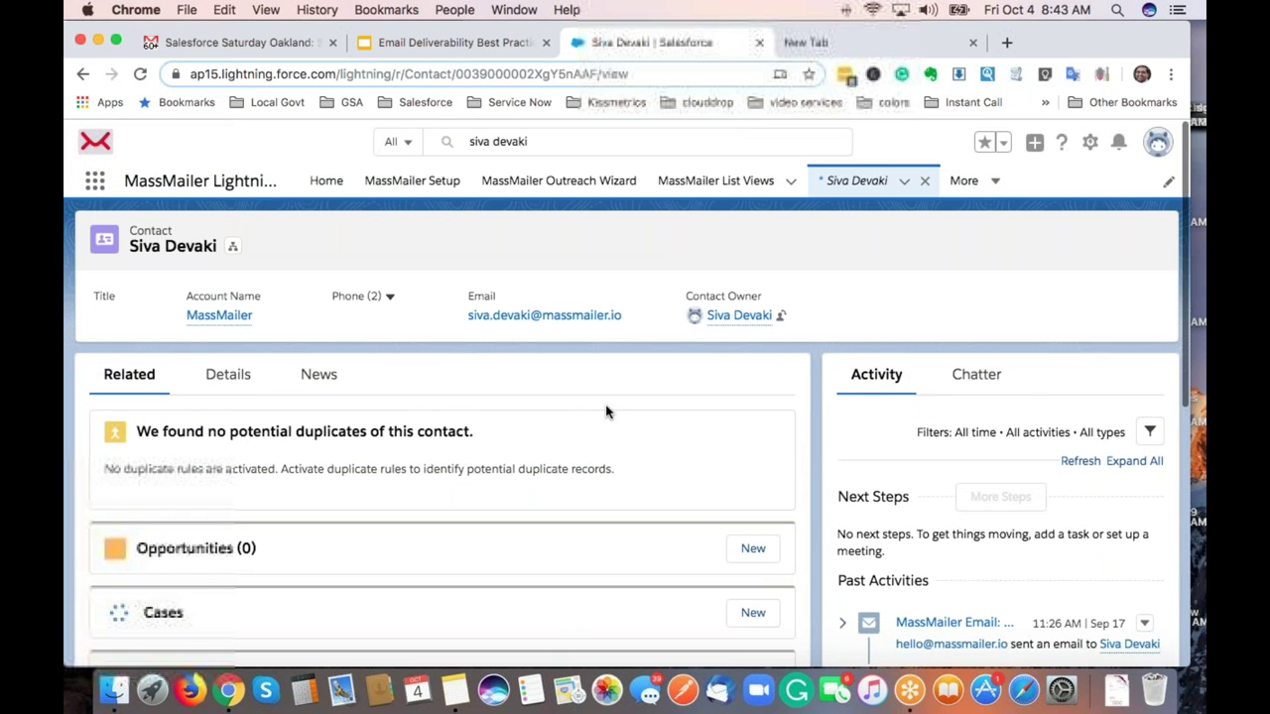
{"action": "scroll", "coordinate": [606, 412], "scroll_direction": "down", "scroll_amount": 3}
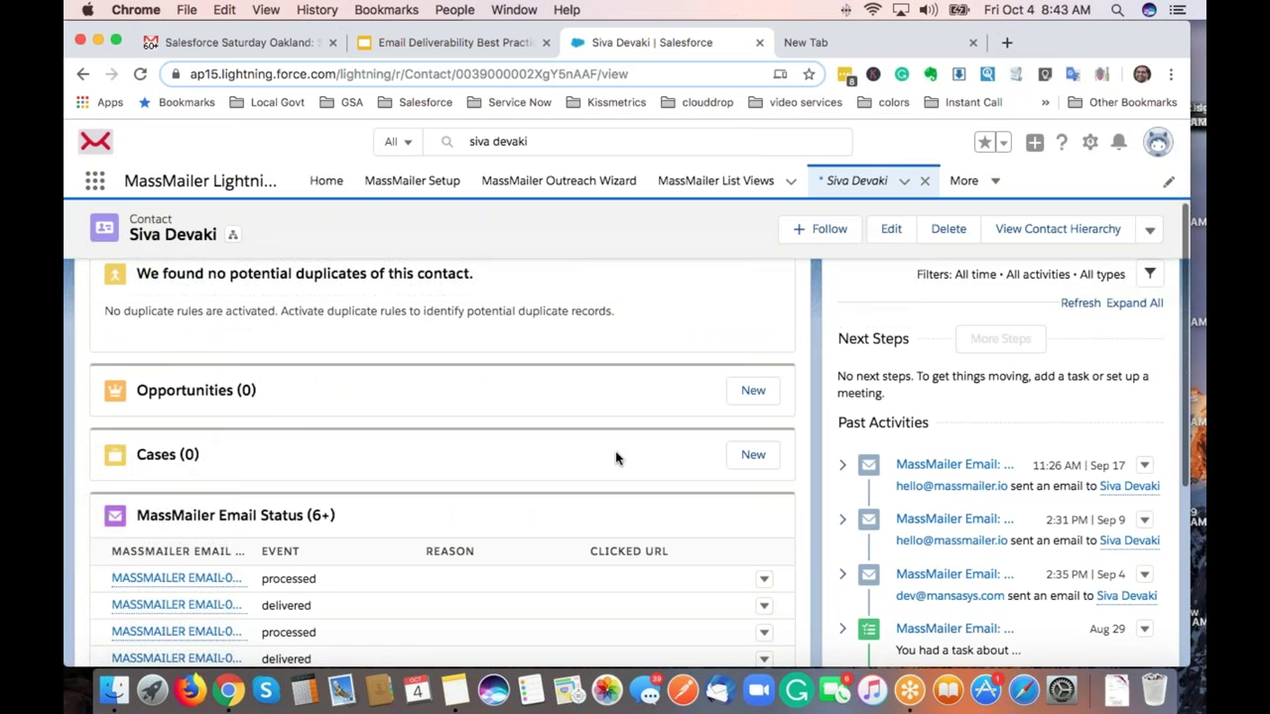
{"action": "scroll", "coordinate": [615, 457], "scroll_direction": "down", "scroll_amount": 2}
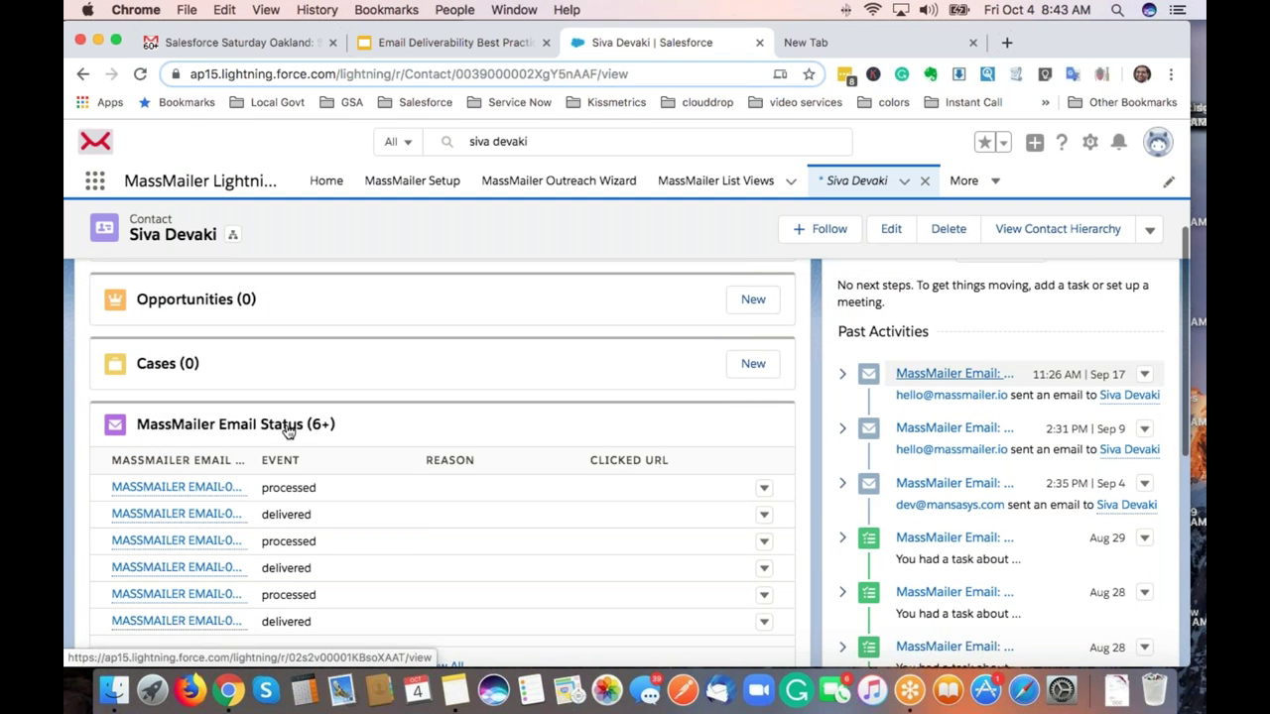
{"action": "scroll", "coordinate": [207, 427], "scroll_direction": "down", "scroll_amount": 1}
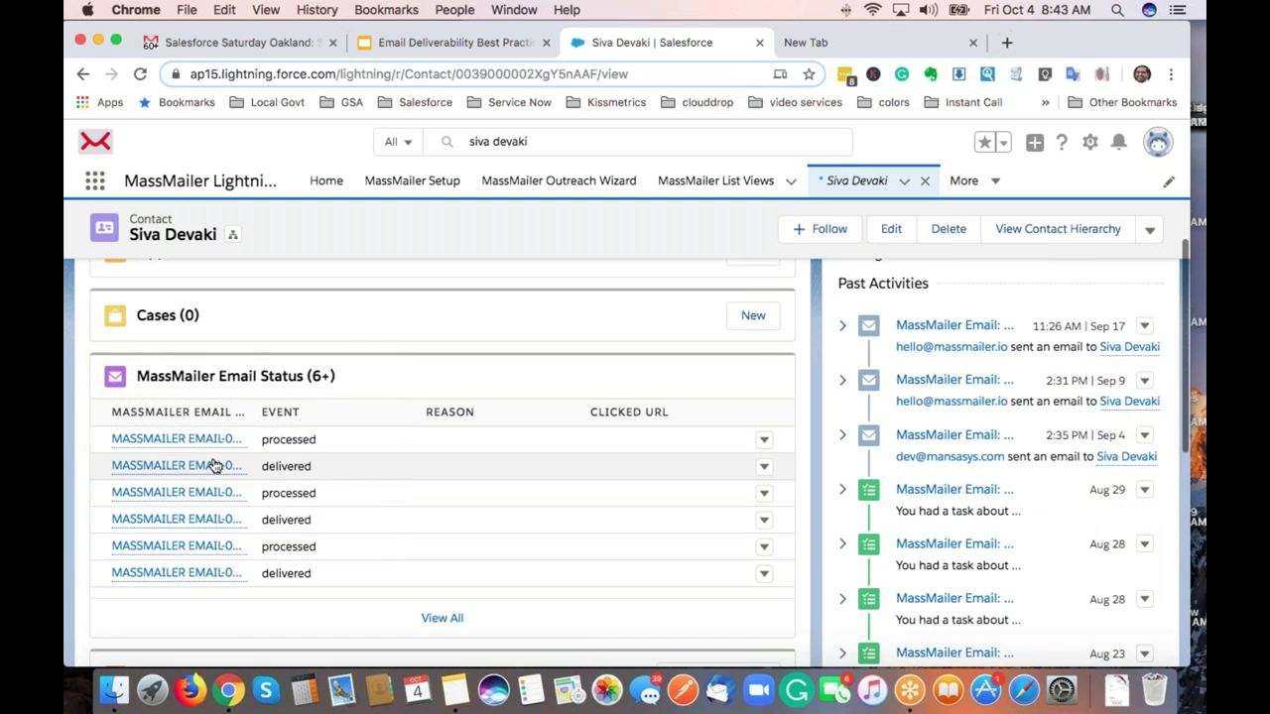
Open the contact's full MassMailer Email Status list and scroll through it.
{"action": "left_click", "coordinate": [442, 618]}
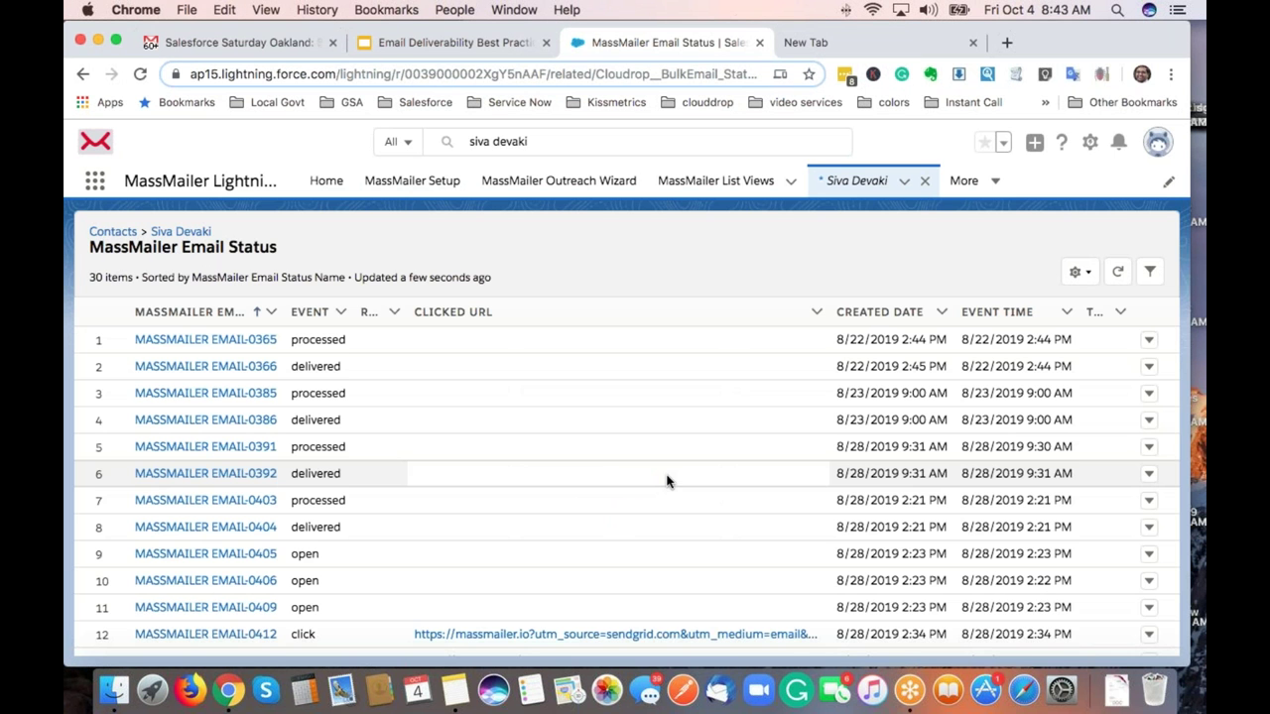
{"action": "scroll", "coordinate": [623, 459], "scroll_direction": "down", "scroll_amount": 2}
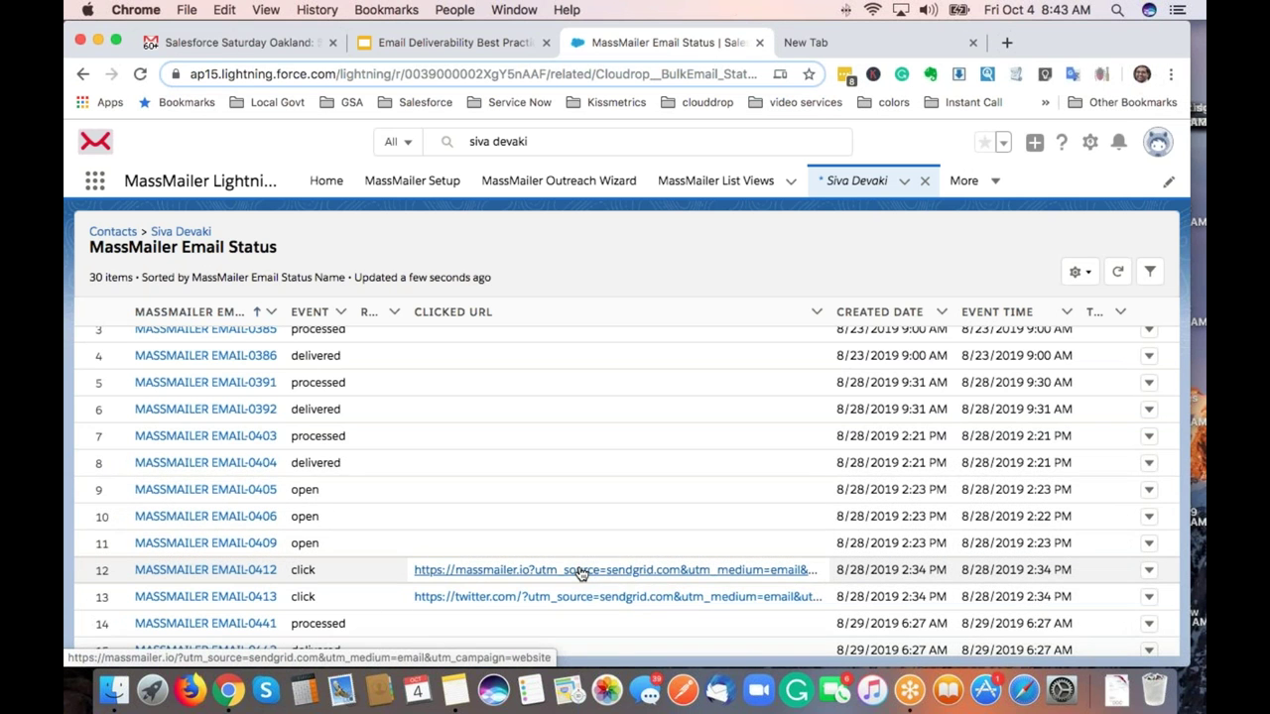
{"action": "scroll", "coordinate": [581, 575], "scroll_direction": "down", "scroll_amount": 3}
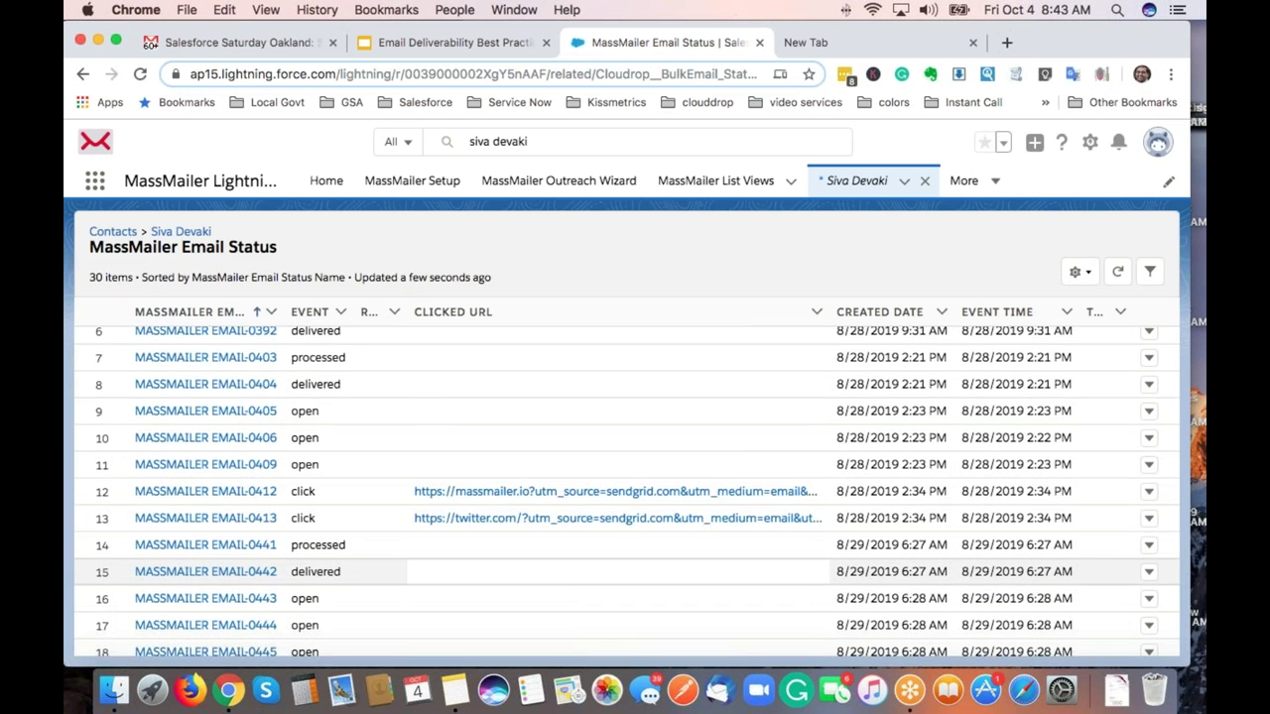
{"action": "scroll", "coordinate": [581, 574], "scroll_direction": "down", "scroll_amount": 2}
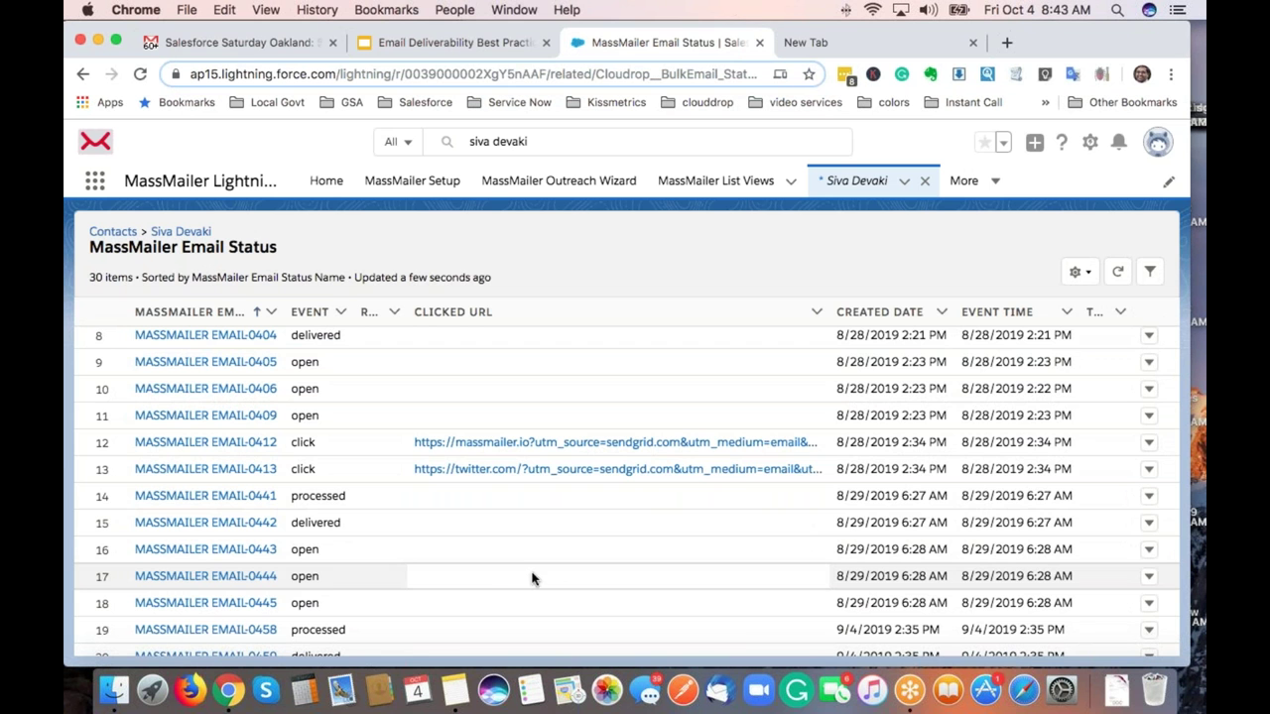
Inspect click event MASSMAILER EMAIL-0412's details, including the clicked URL.
{"action": "left_click", "coordinate": [241, 443]}
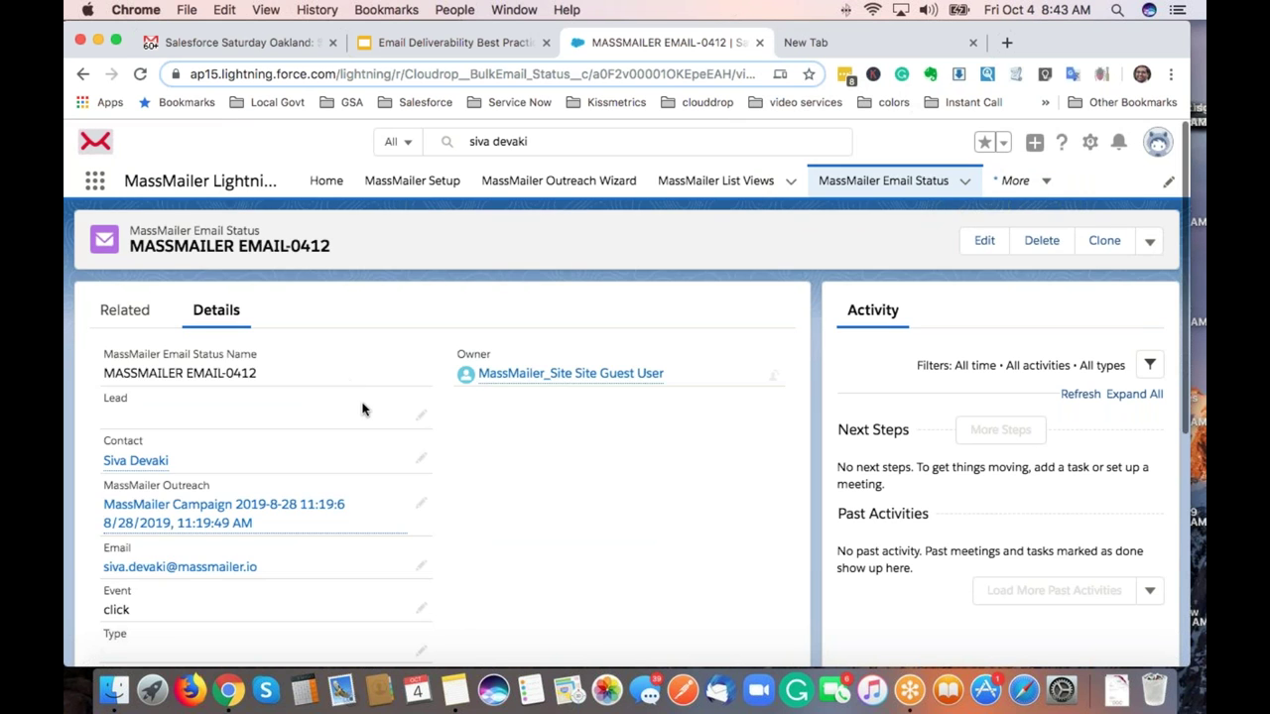
{"action": "scroll", "coordinate": [362, 408], "scroll_direction": "down", "scroll_amount": 2}
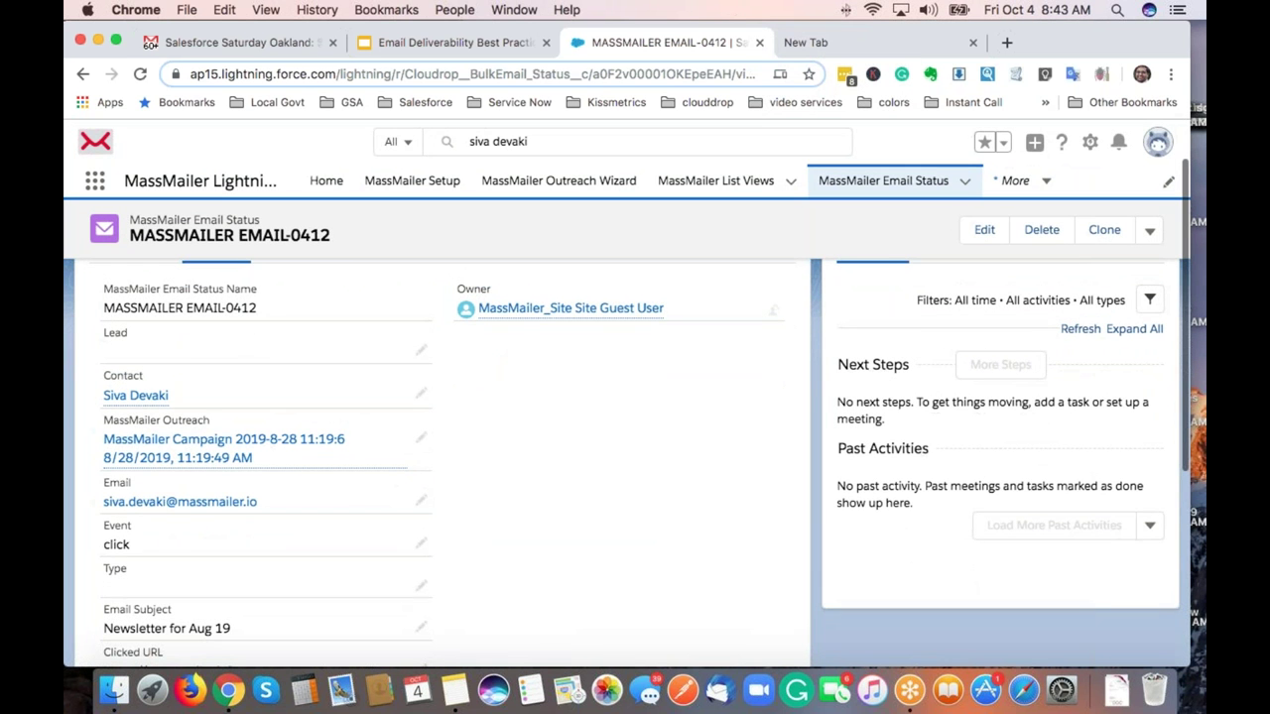
{"action": "mouse_move", "coordinate": [162, 397]}
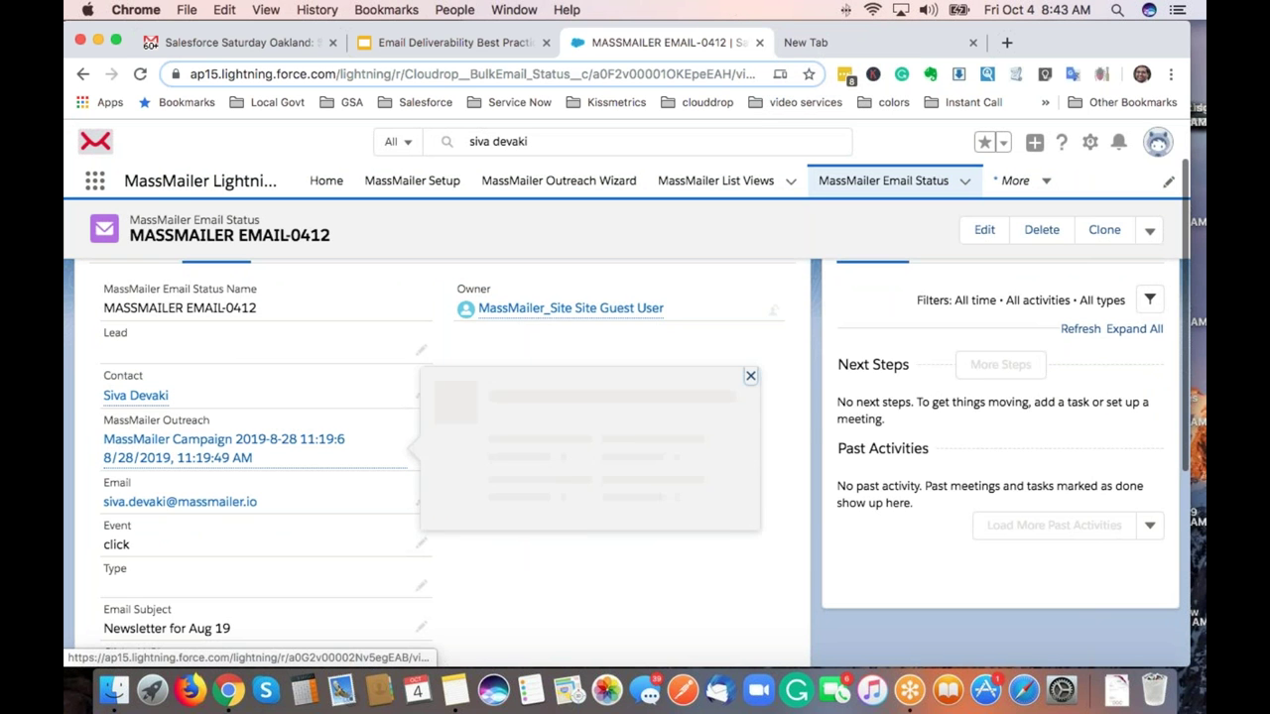
{"action": "scroll", "coordinate": [573, 501], "scroll_direction": "down", "scroll_amount": 5}
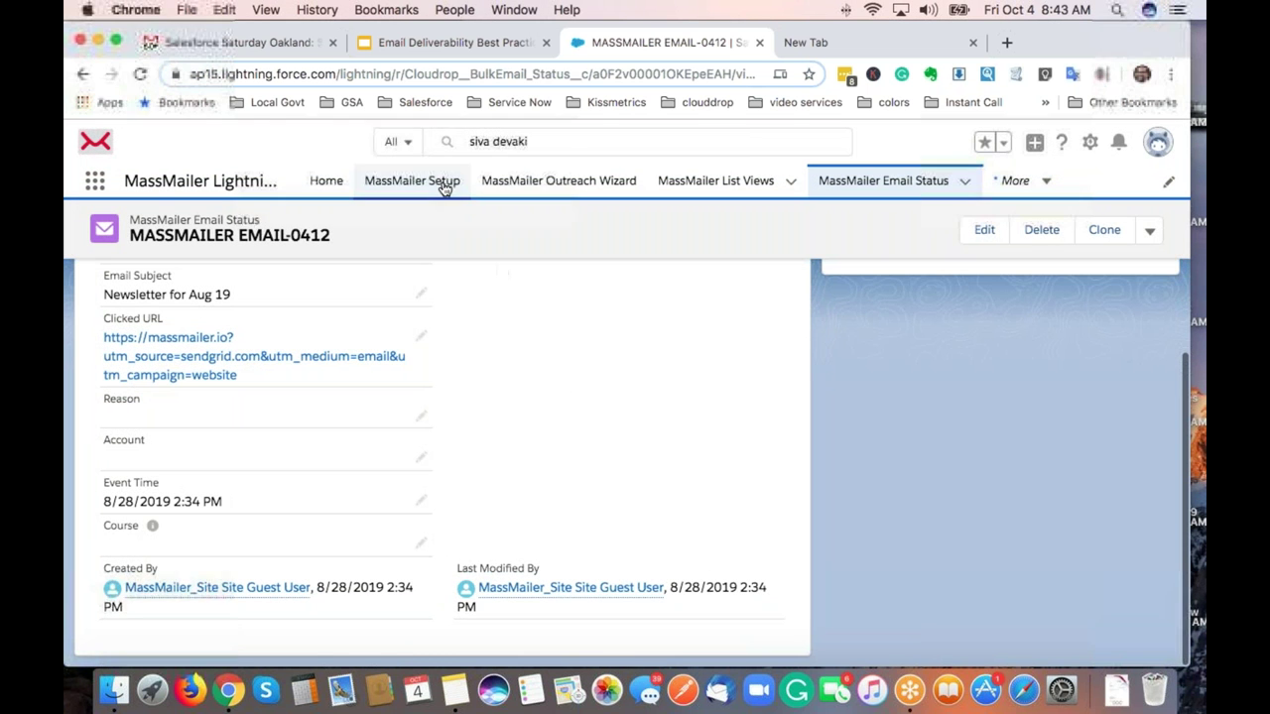
Go to MassMailer Setup's Email Settings step listing the enabled objects and their email fields.
{"action": "left_click", "coordinate": [412, 181]}
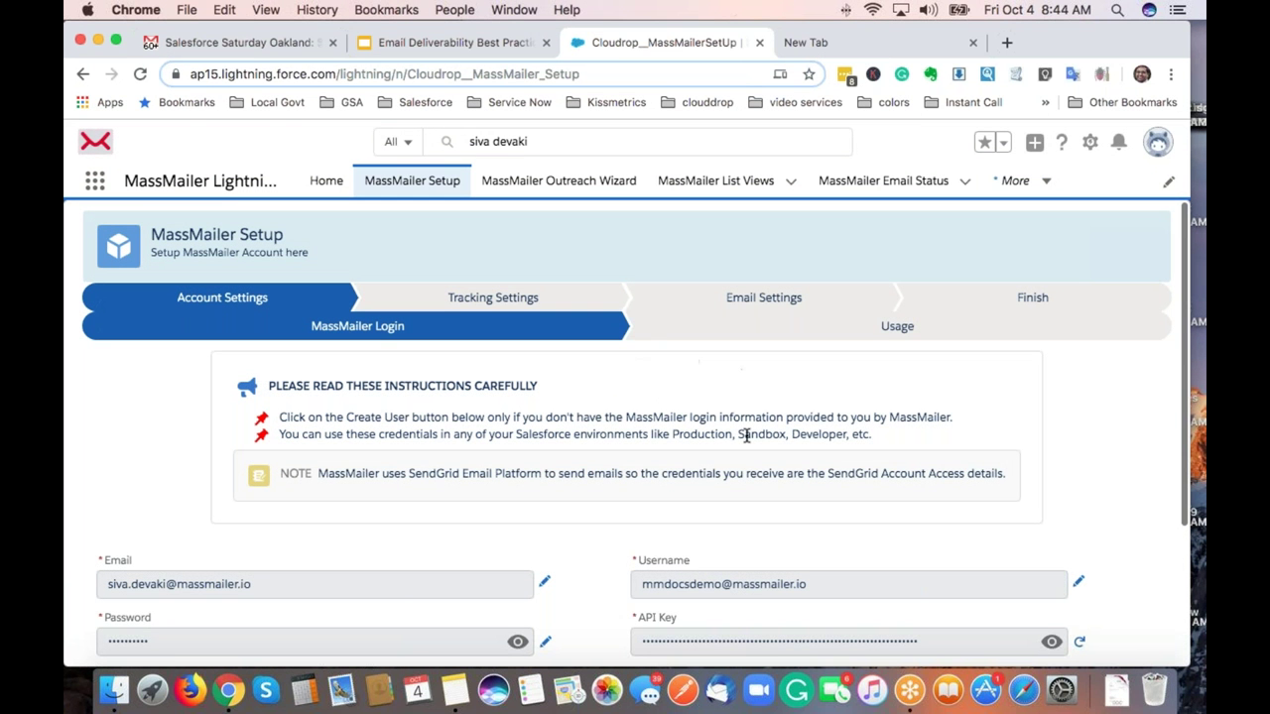
{"action": "scroll", "coordinate": [657, 354], "scroll_direction": "down", "scroll_amount": 1}
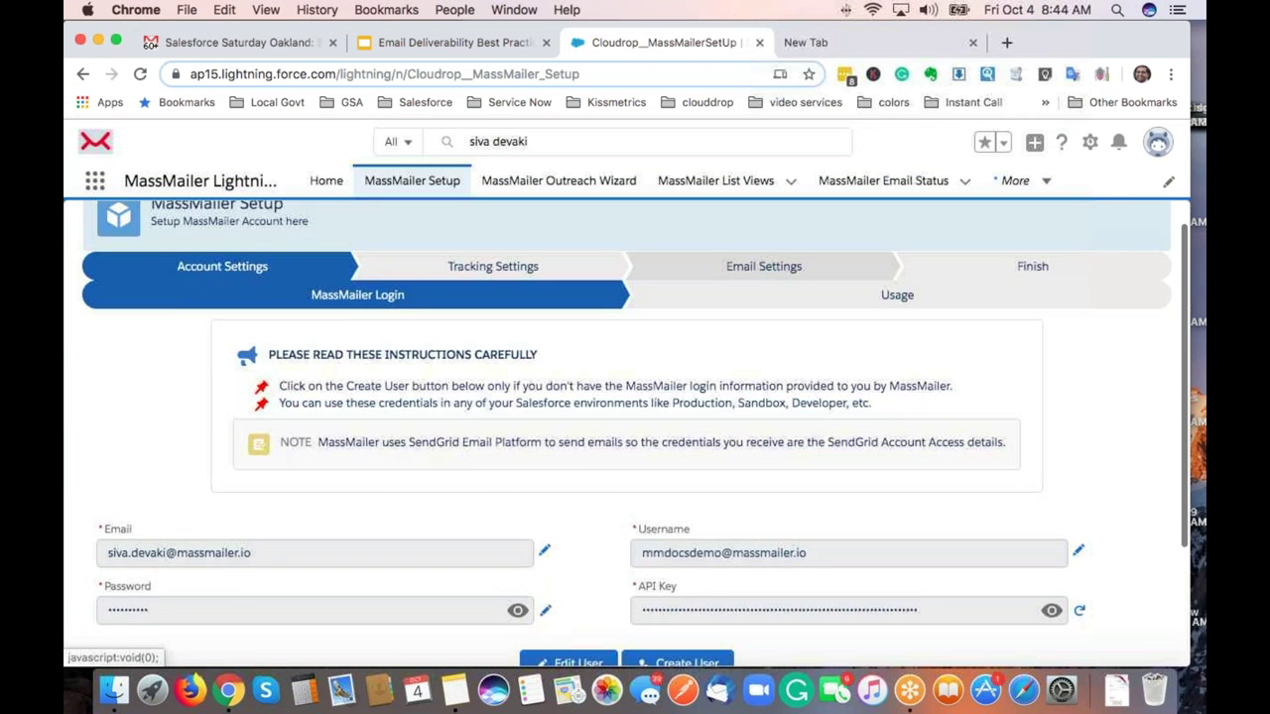
{"action": "left_click", "coordinate": [764, 266]}
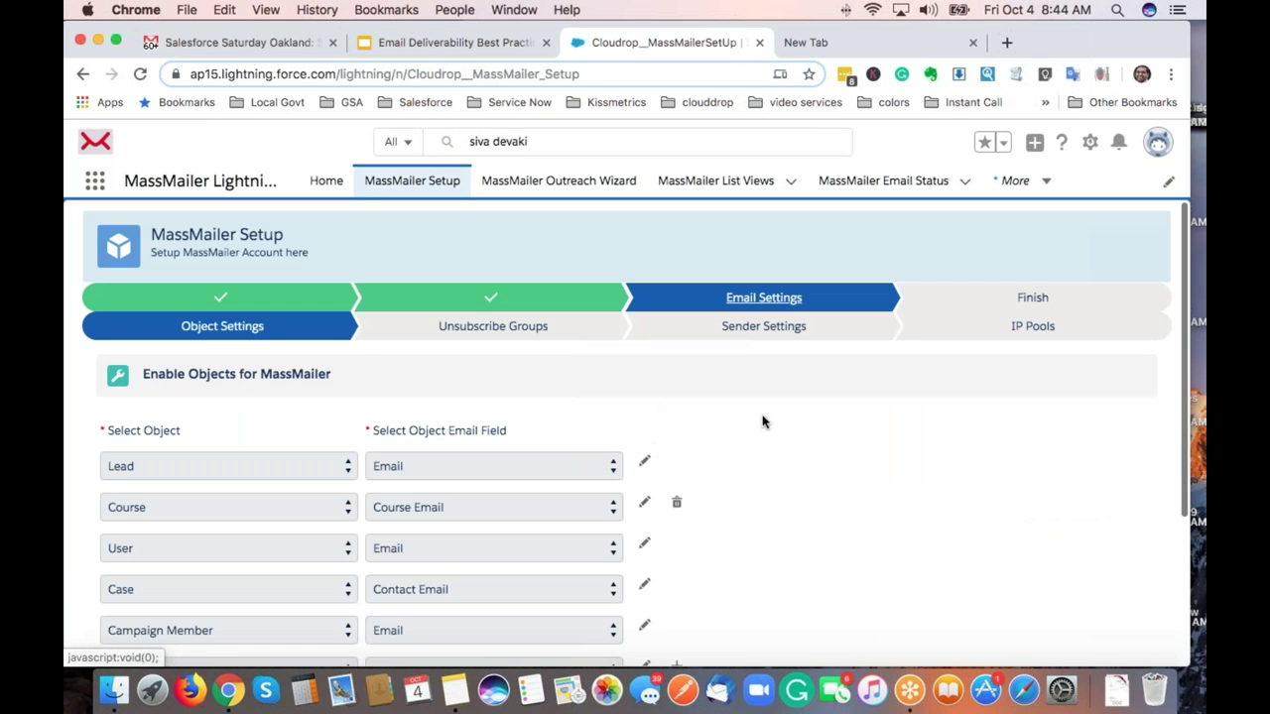
{"action": "scroll", "coordinate": [762, 422], "scroll_direction": "down", "scroll_amount": 3}
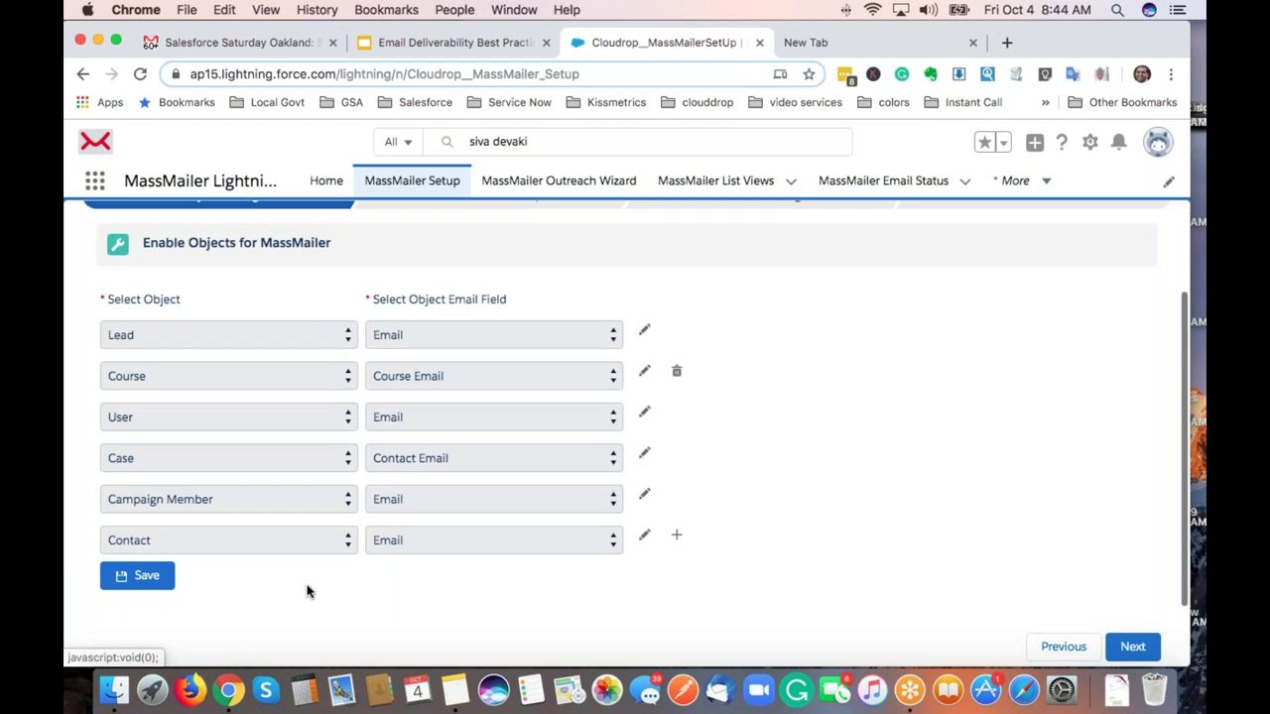
Add a new object row, view the object picklist, then delete the empty row.
{"action": "left_click", "coordinate": [675, 541]}
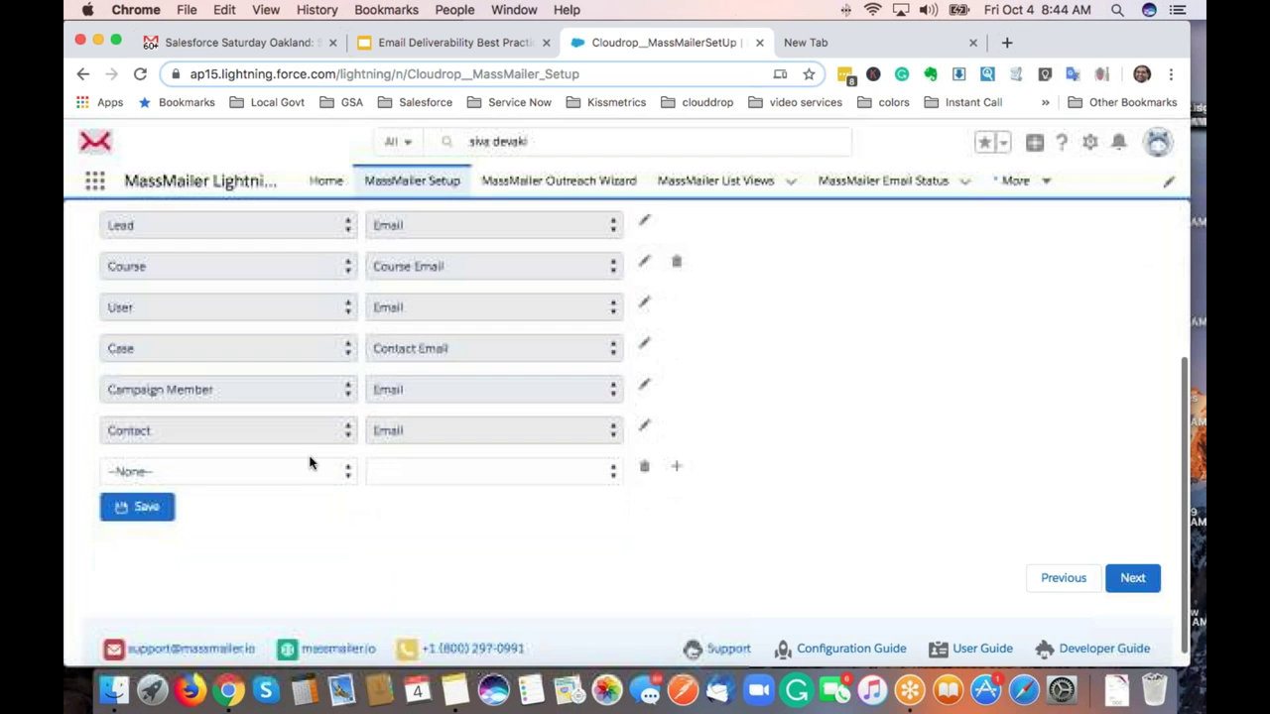
{"action": "left_click", "coordinate": [292, 474]}
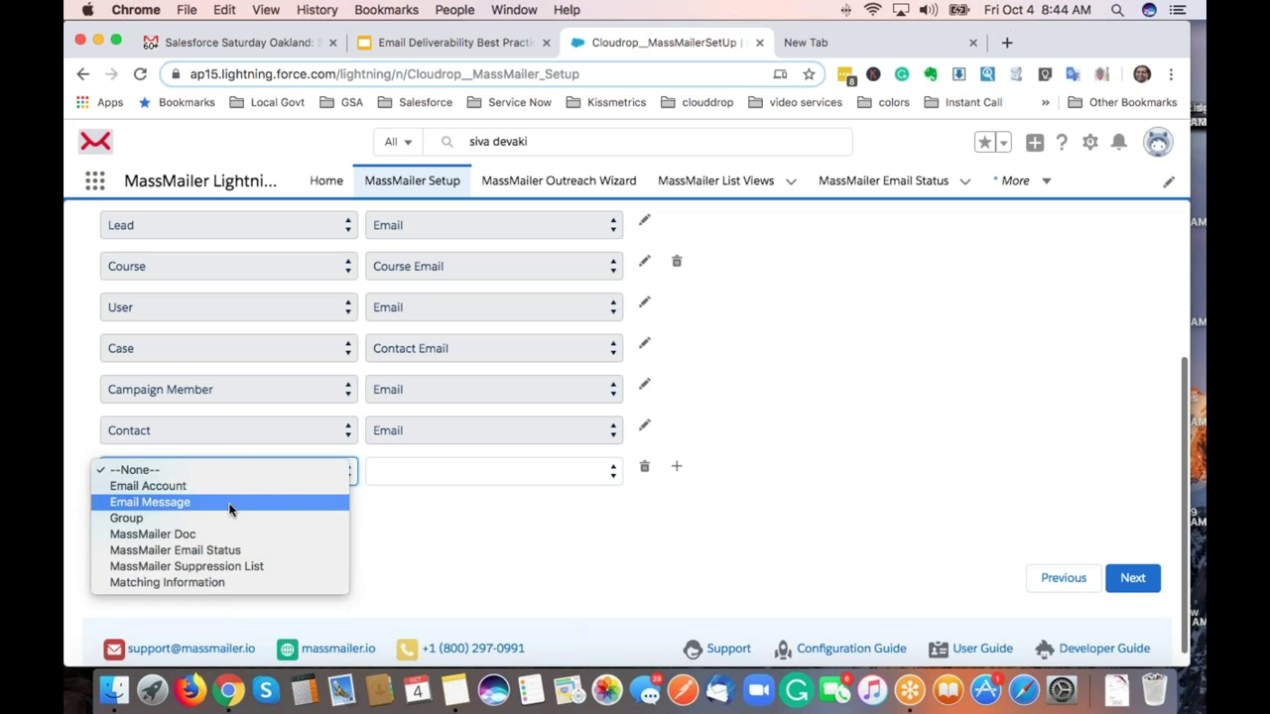
{"action": "left_click", "coordinate": [458, 534]}
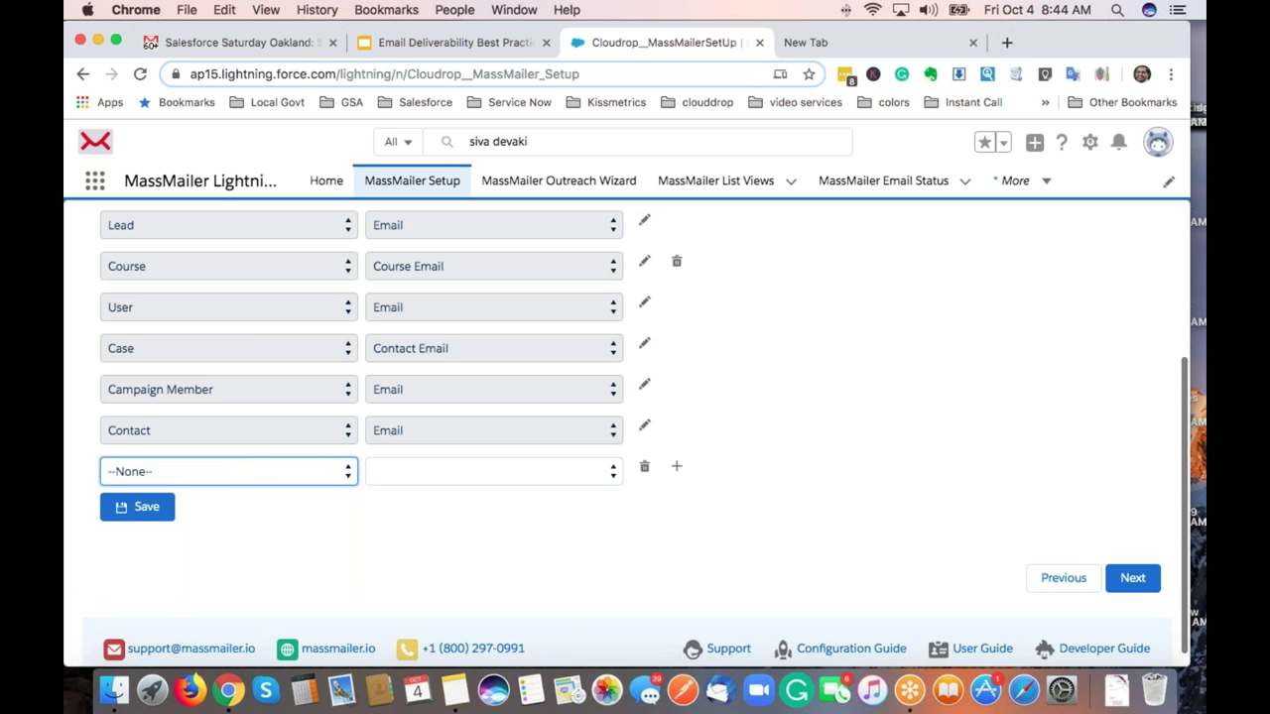
{"action": "left_click", "coordinate": [644, 471]}
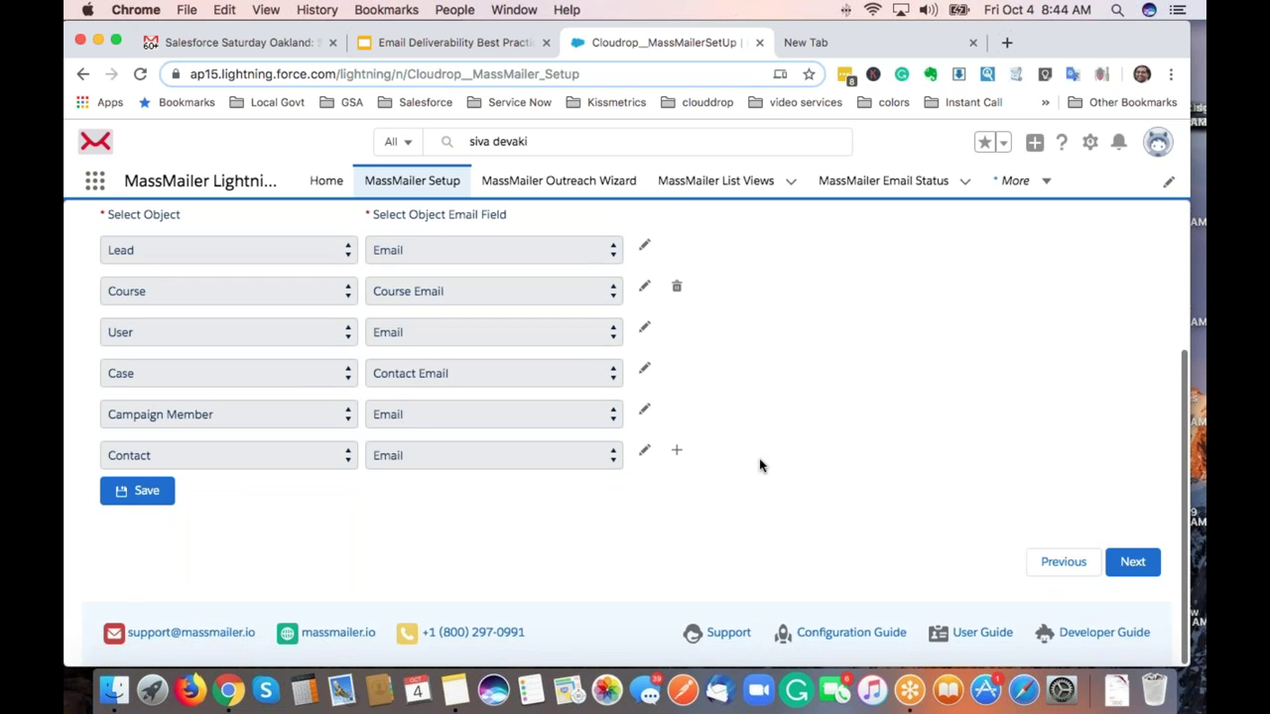
{"action": "scroll", "coordinate": [759, 465], "scroll_direction": "up", "scroll_amount": 5}
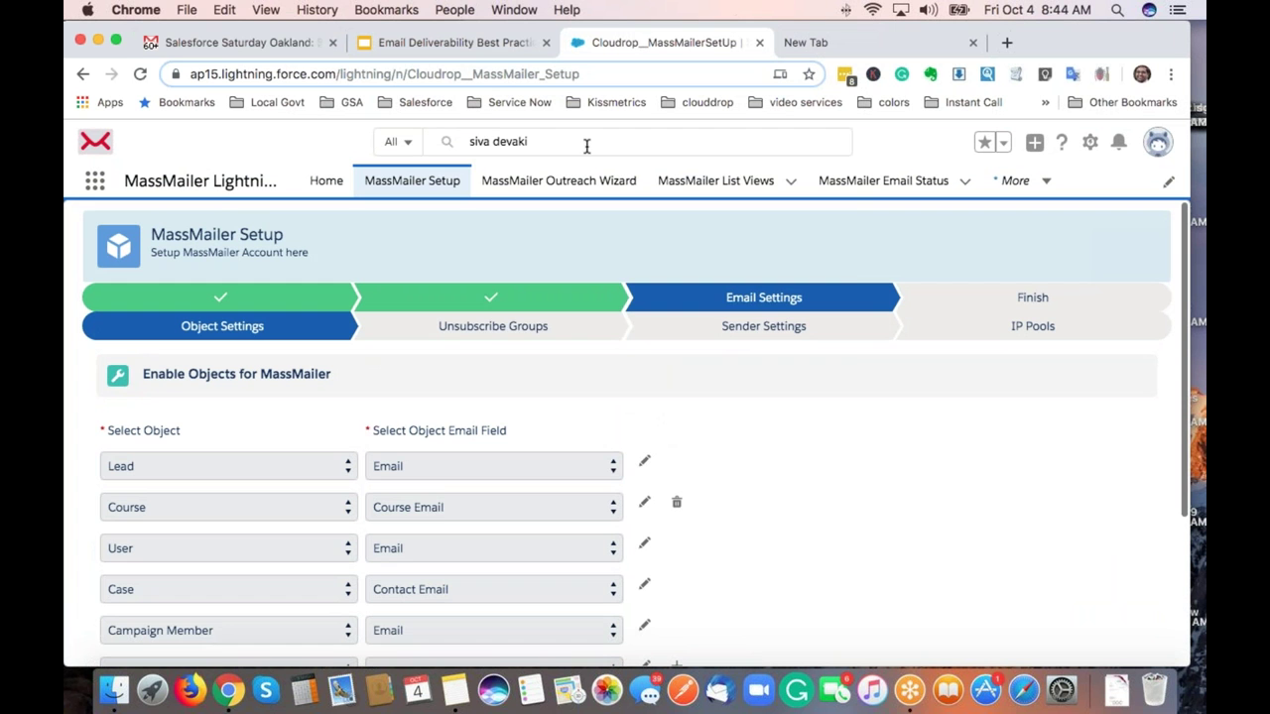
Open the contact's record from search and check its Send Via MassMailer action.
{"action": "left_click", "coordinate": [587, 146]}
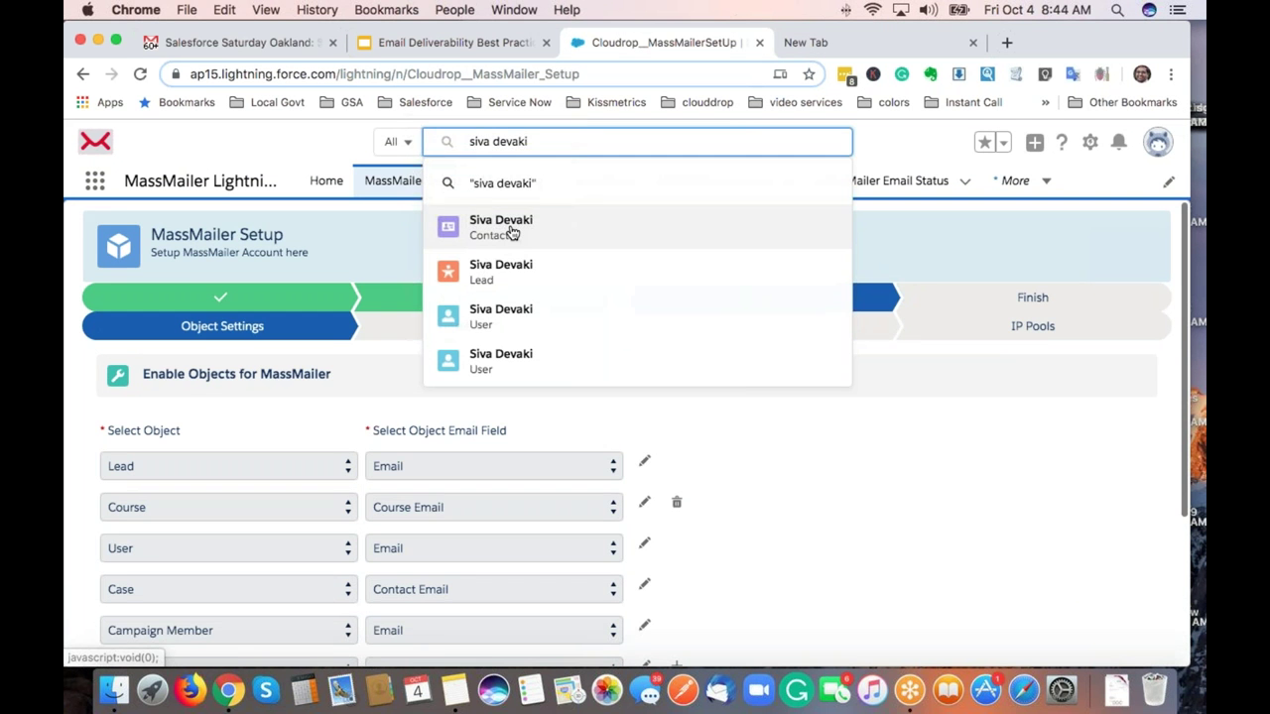
{"action": "left_click", "coordinate": [513, 241]}
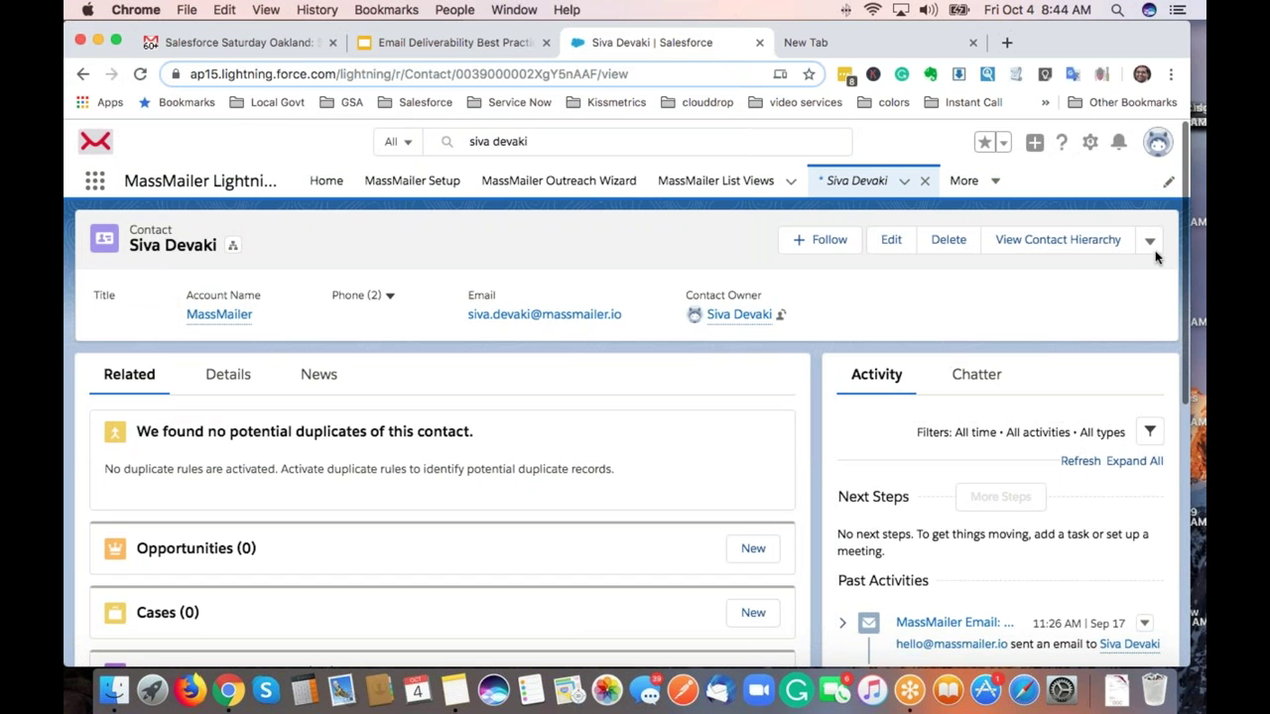
{"action": "left_click", "coordinate": [1149, 243]}
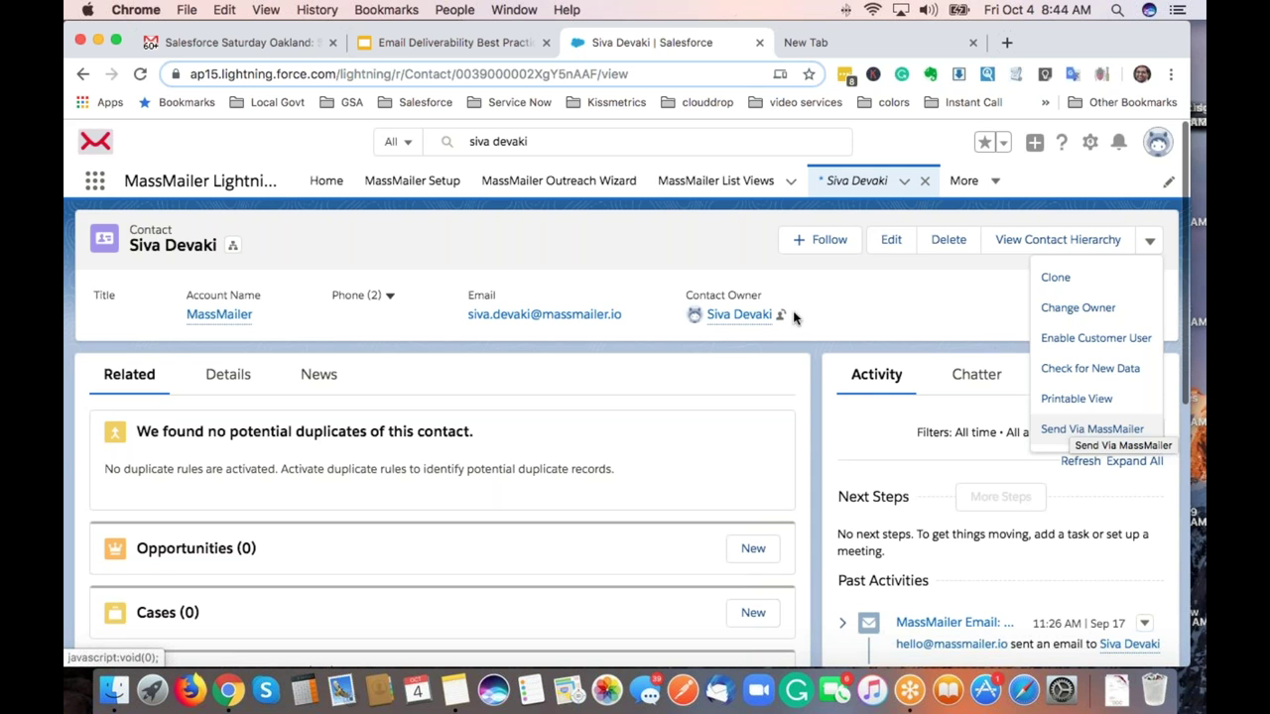
{"action": "left_click", "coordinate": [694, 233]}
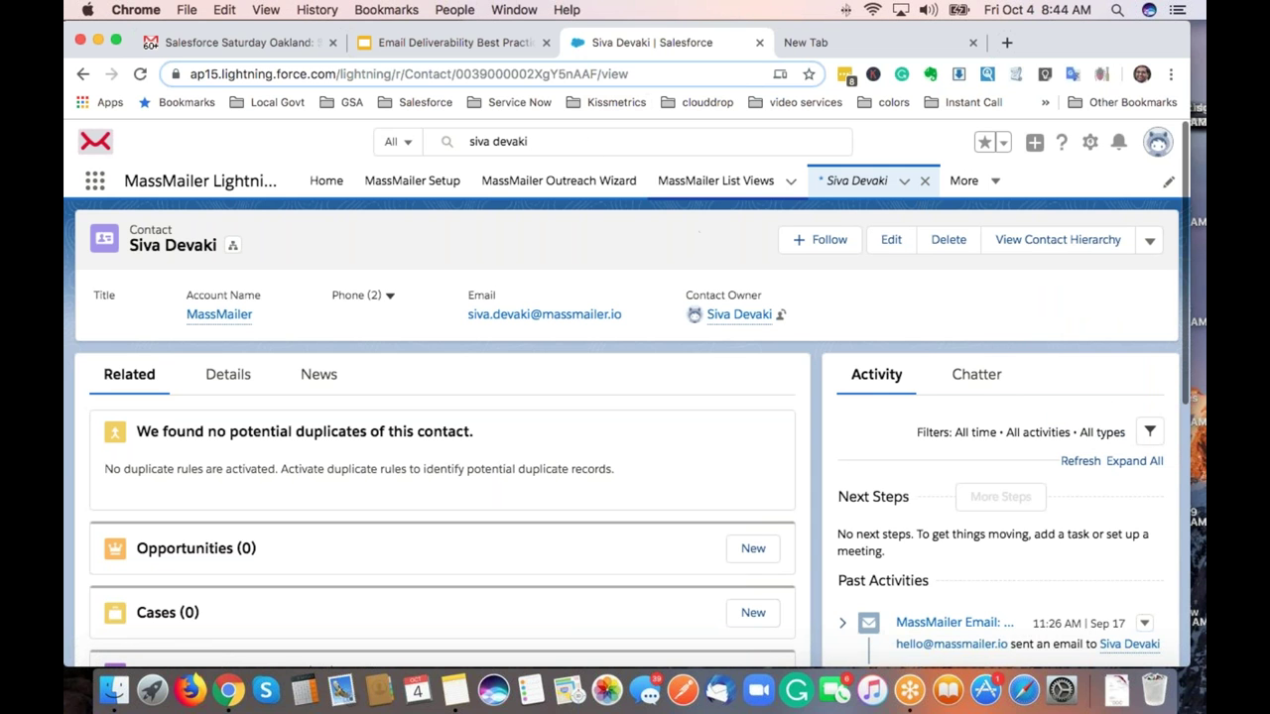
{"action": "left_click", "coordinate": [595, 140]}
Open MassMailer Campaign 2019-10-1 9:33:41, view its send actions, then return to the Q&A slide.
{"action": "type", "text": "campa"}
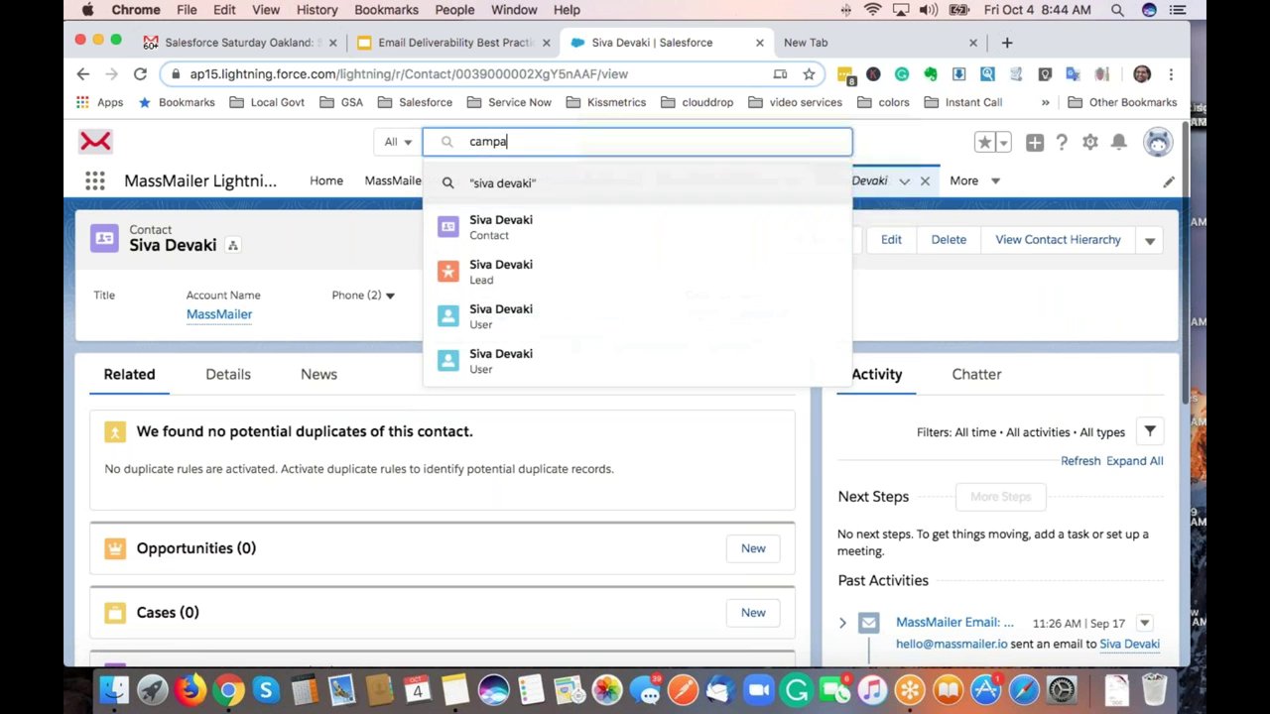
{"action": "type", "text": "ign"}
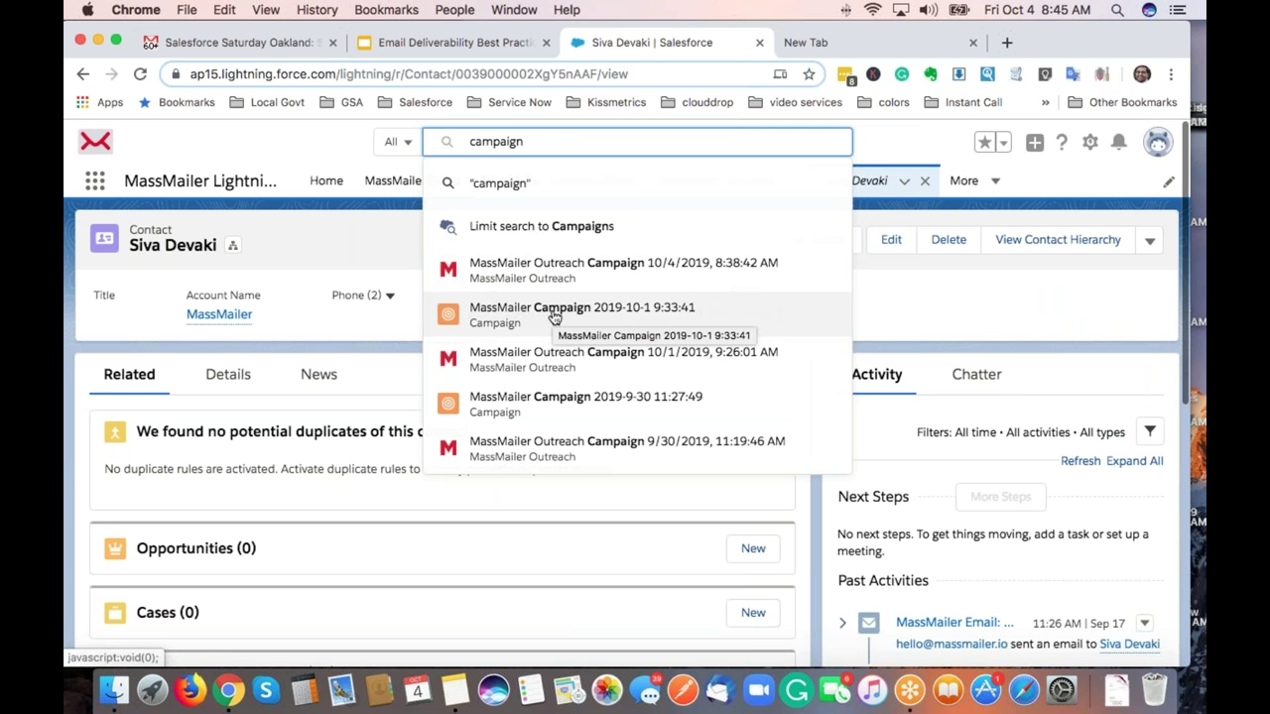
{"action": "left_click", "coordinate": [553, 315]}
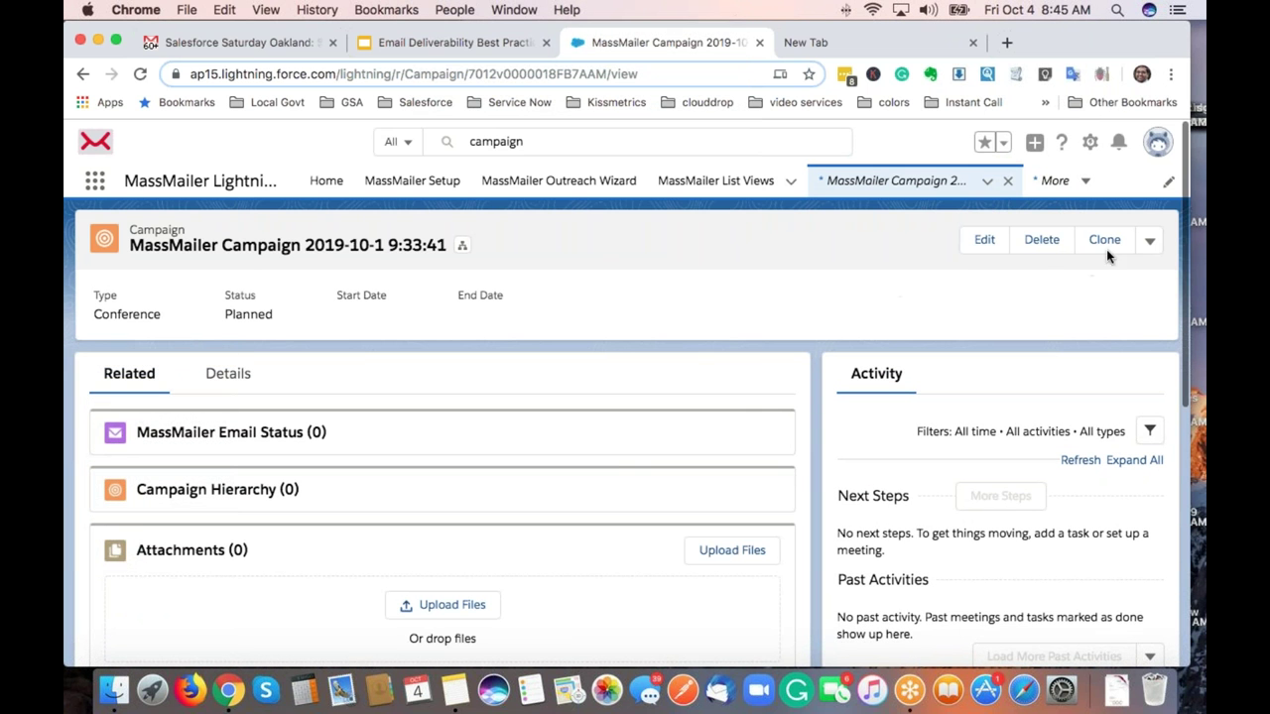
{"action": "left_click", "coordinate": [1149, 244]}
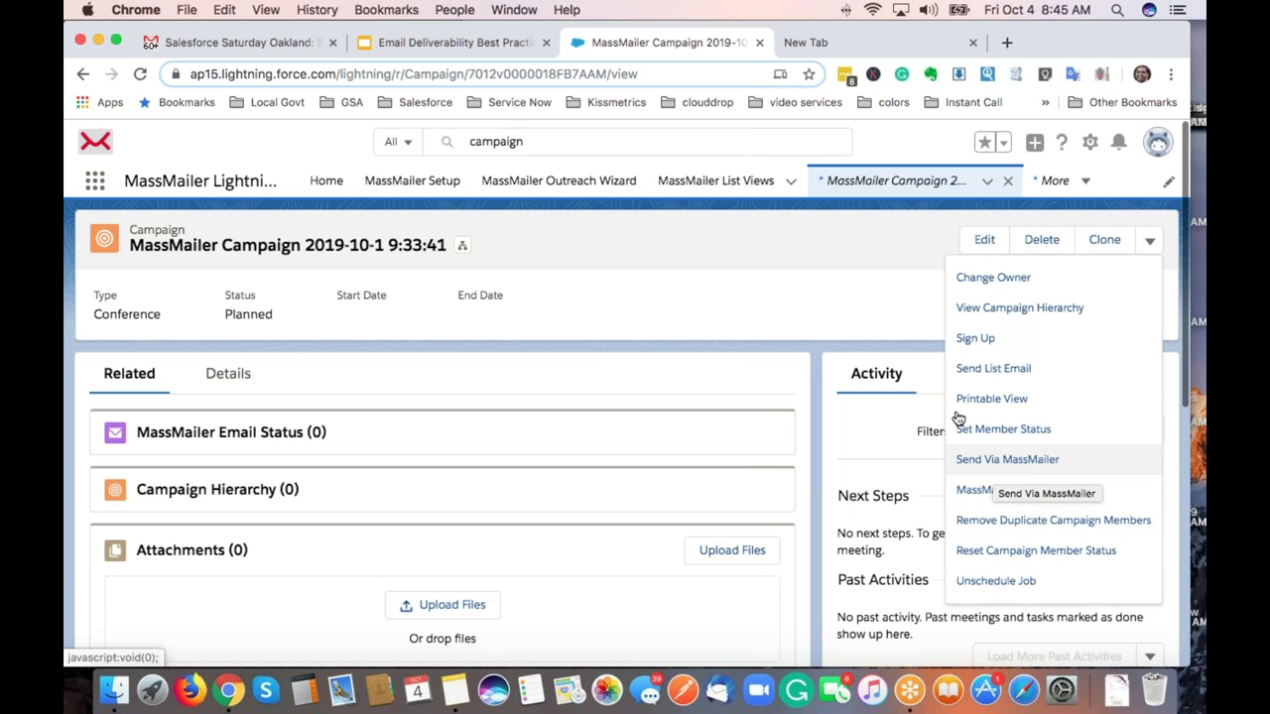
{"action": "left_click", "coordinate": [803, 293]}
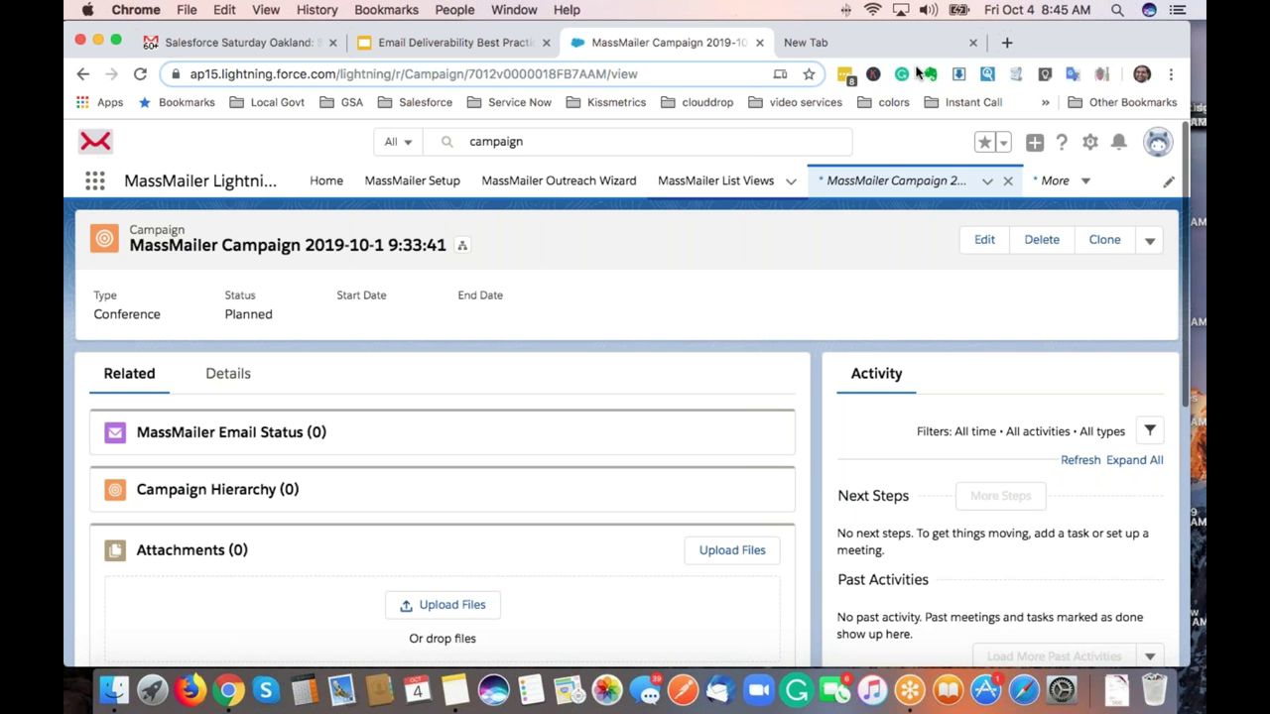
{"action": "left_click", "coordinate": [973, 42]}
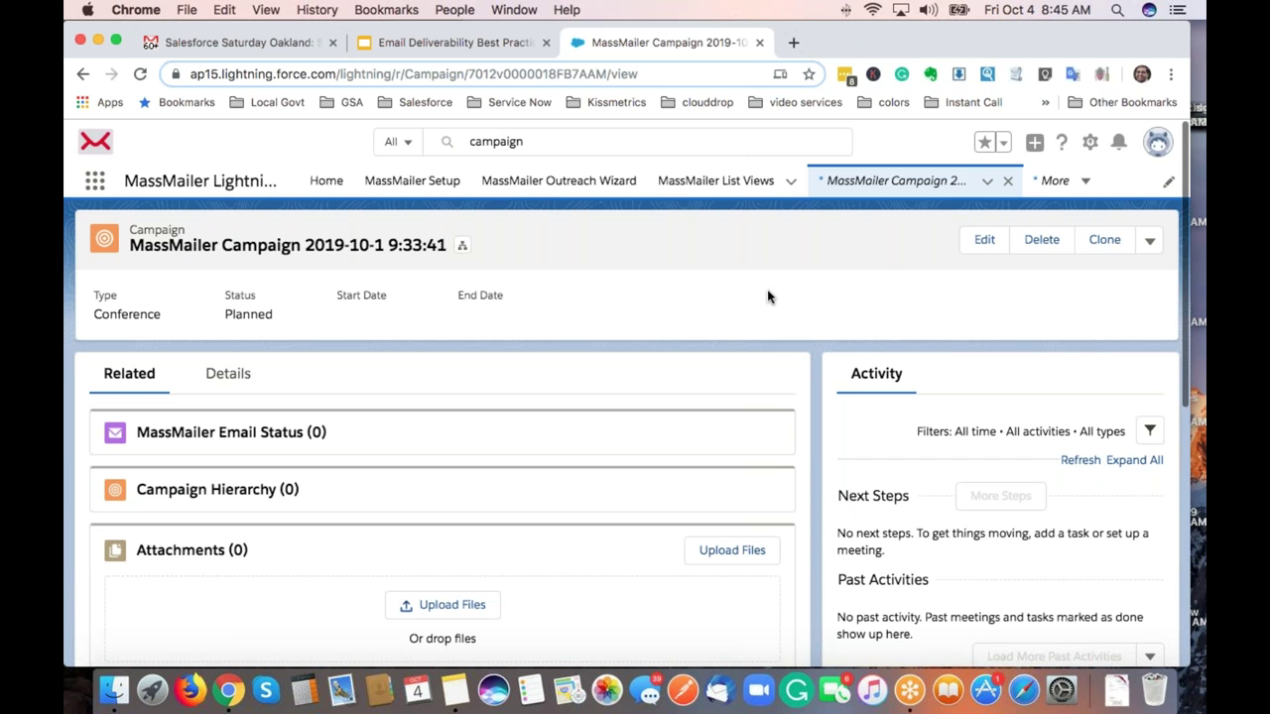
{"action": "left_click", "coordinate": [451, 42]}
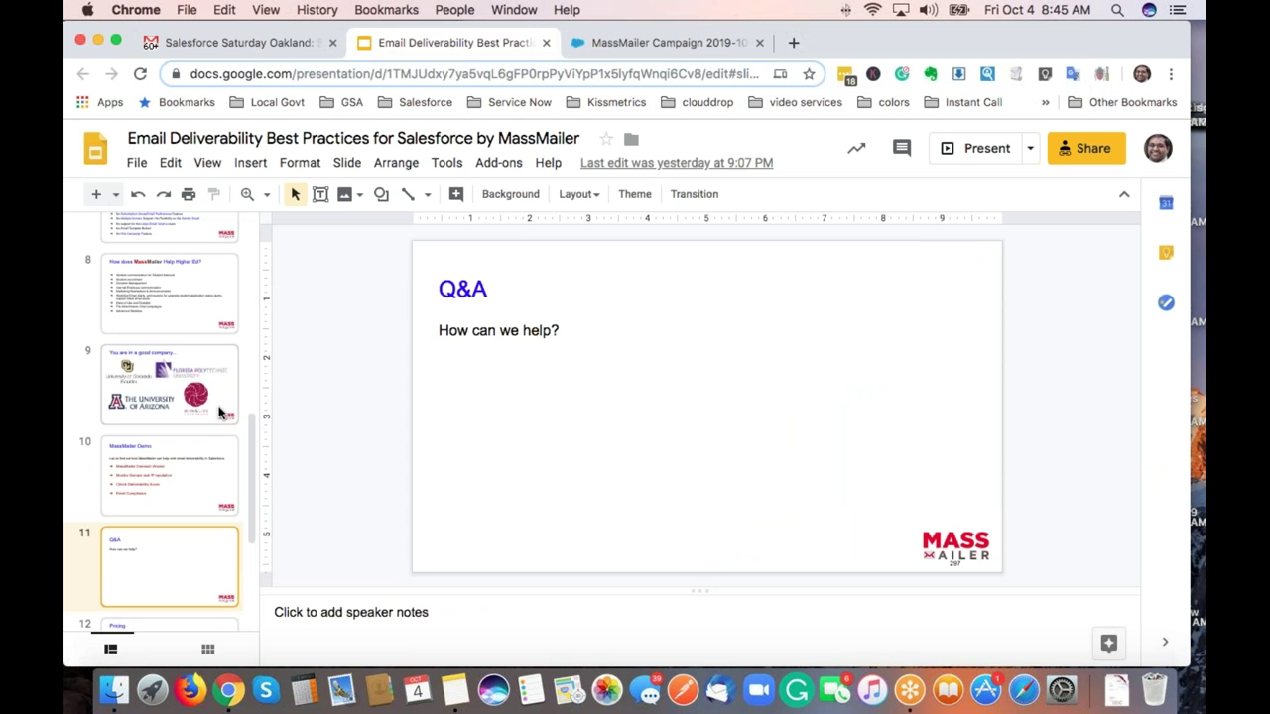